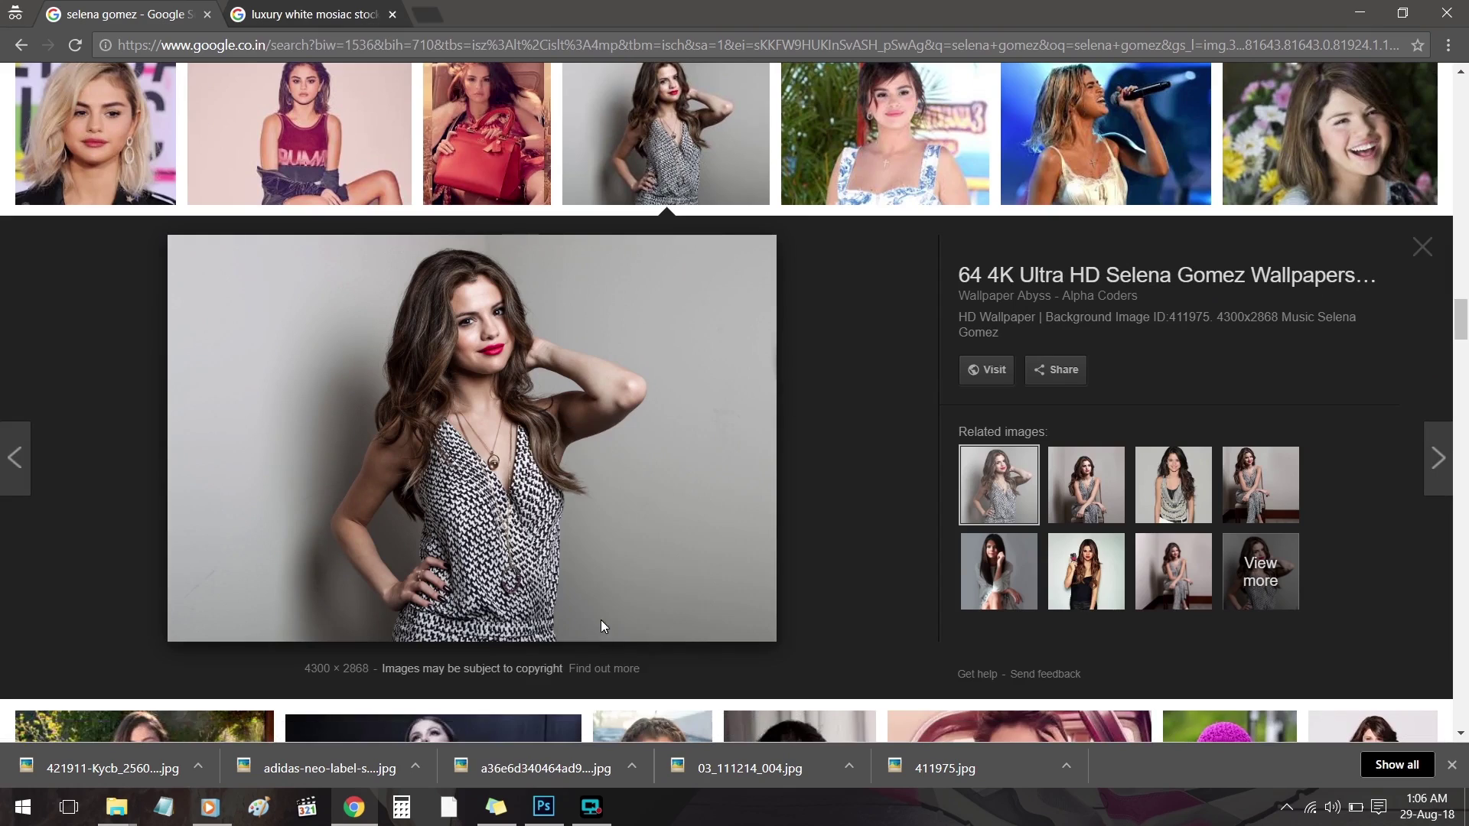
- Switch to Photoshop and paste the copied portrait photo into the blank portrait-format document
key("alt+Tab")
key("ctrl+v")
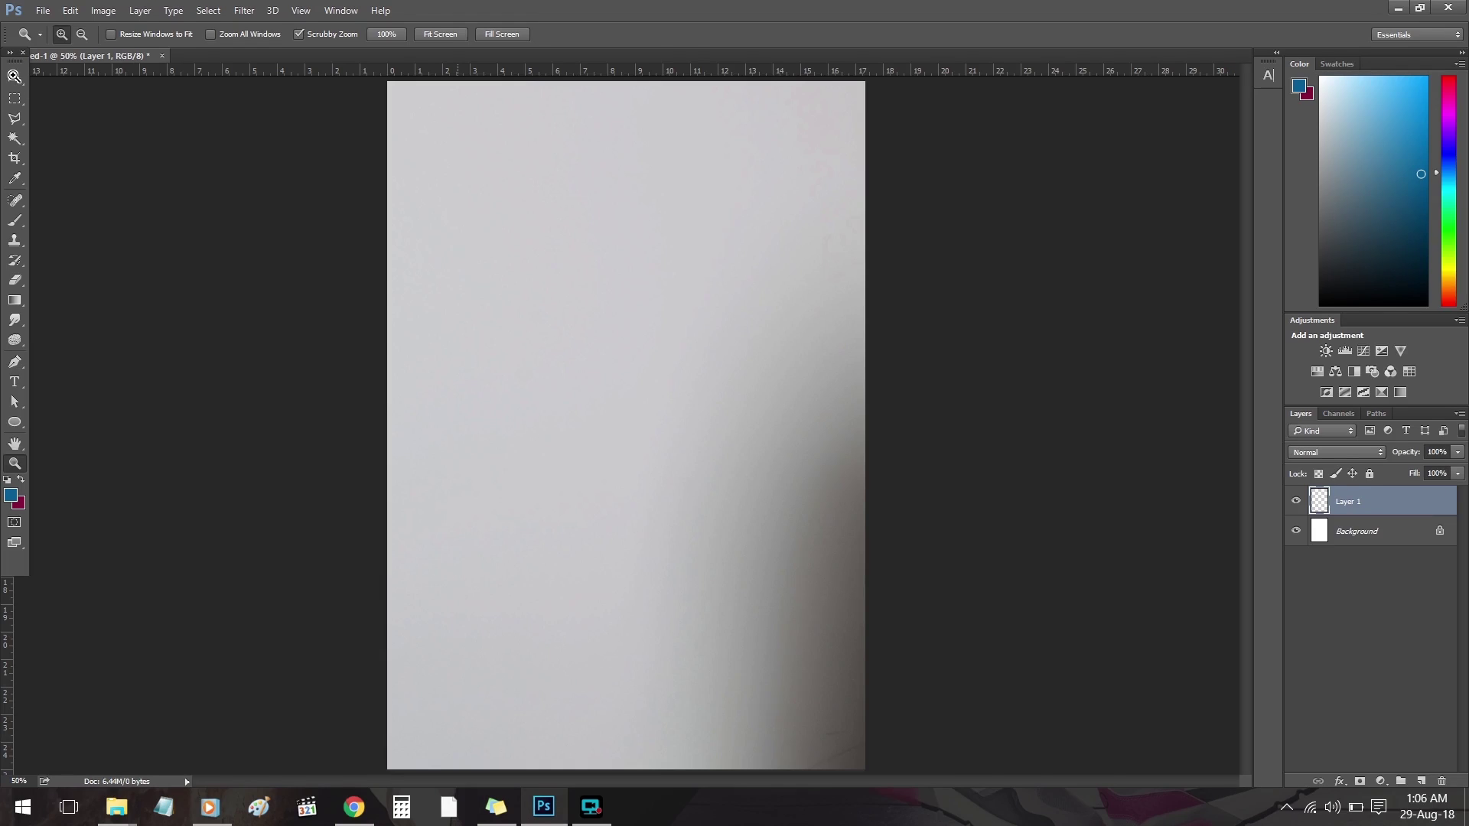
left_click(15, 78)
left_click_drag(635, 400, 593, 461)
- Scale the pasted photo down to about 34% and place it over the middle of the page
key("ctrl+t")
left_click_drag(345, 143, 720, 399)
left_click_drag(797, 505, 407, 314)
left_click_drag(329, 204, 499, 318)
left_click_drag(632, 396, 454, 305)
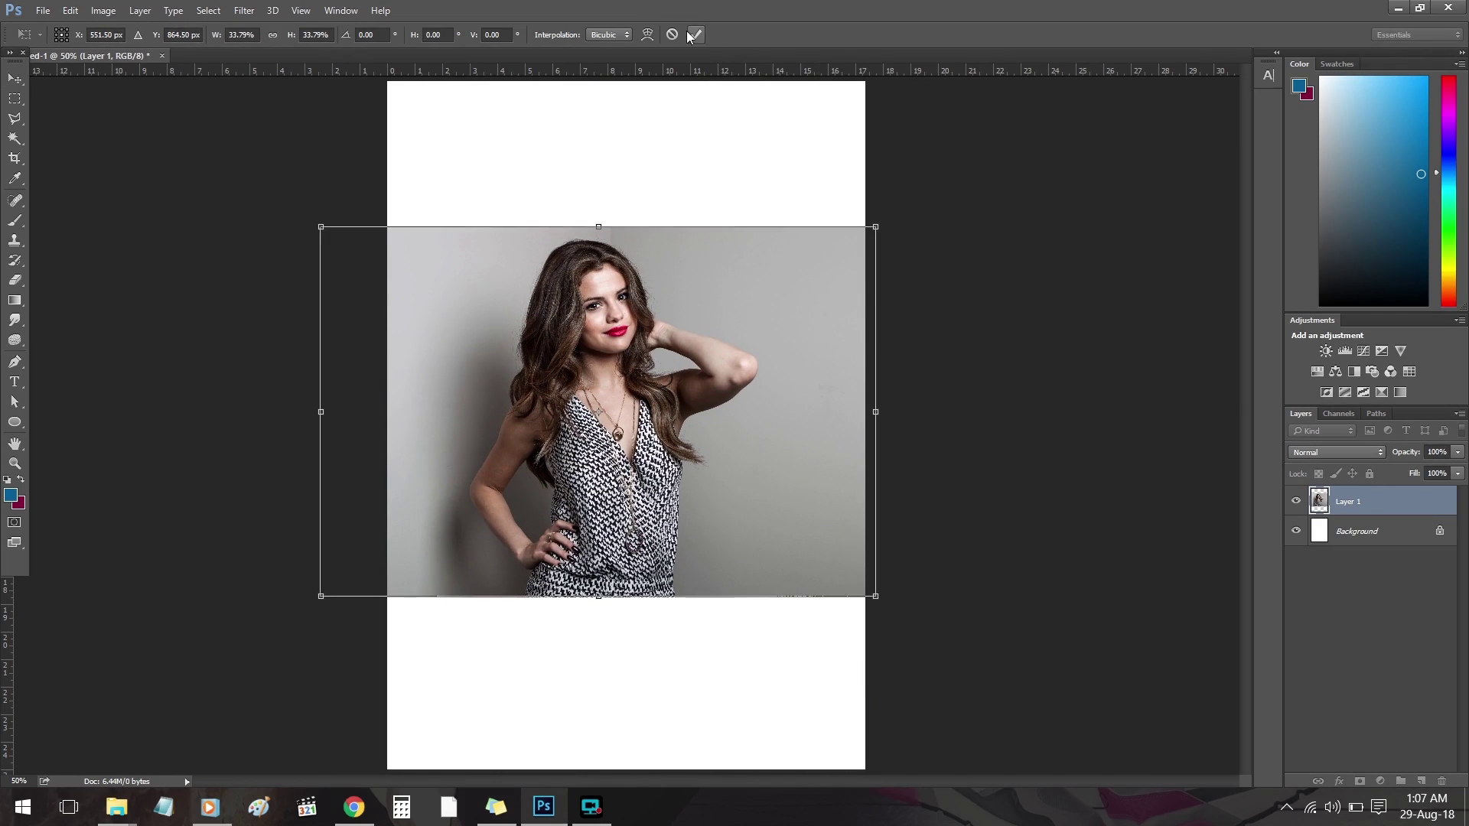
left_click(692, 36)
- Centre the photo on the canvas and scale it proportionally to about 82%
key("ctrl+a")
left_click(390, 35)
left_click(324, 34)
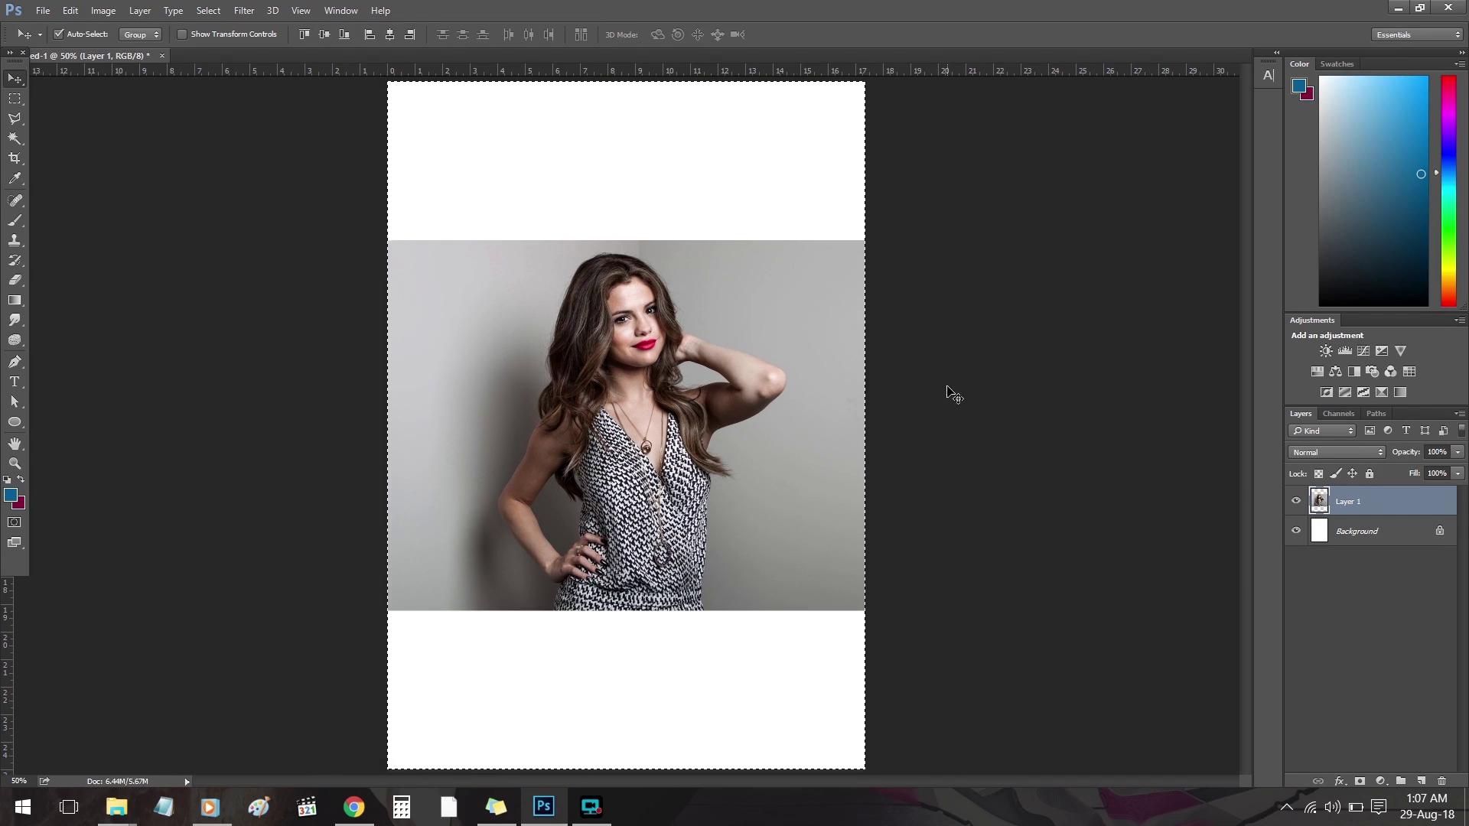
key("ctrl+t")
left_click_drag(865, 241, 853, 274)
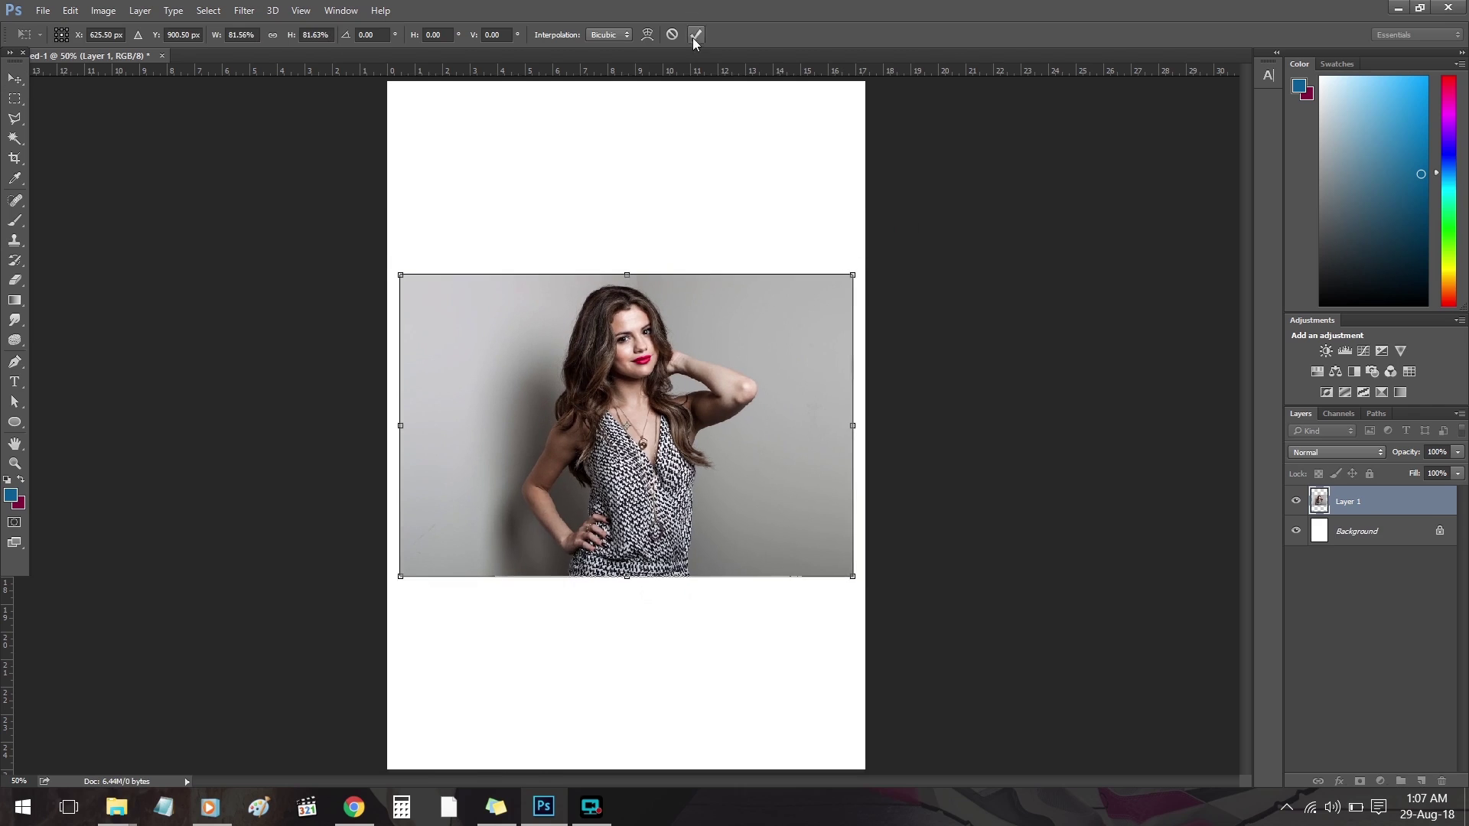
- Add a layer mask to the photo and set up a soft round brush with black as the foreground colour
left_click(1360, 780)
key("d")
key("b")
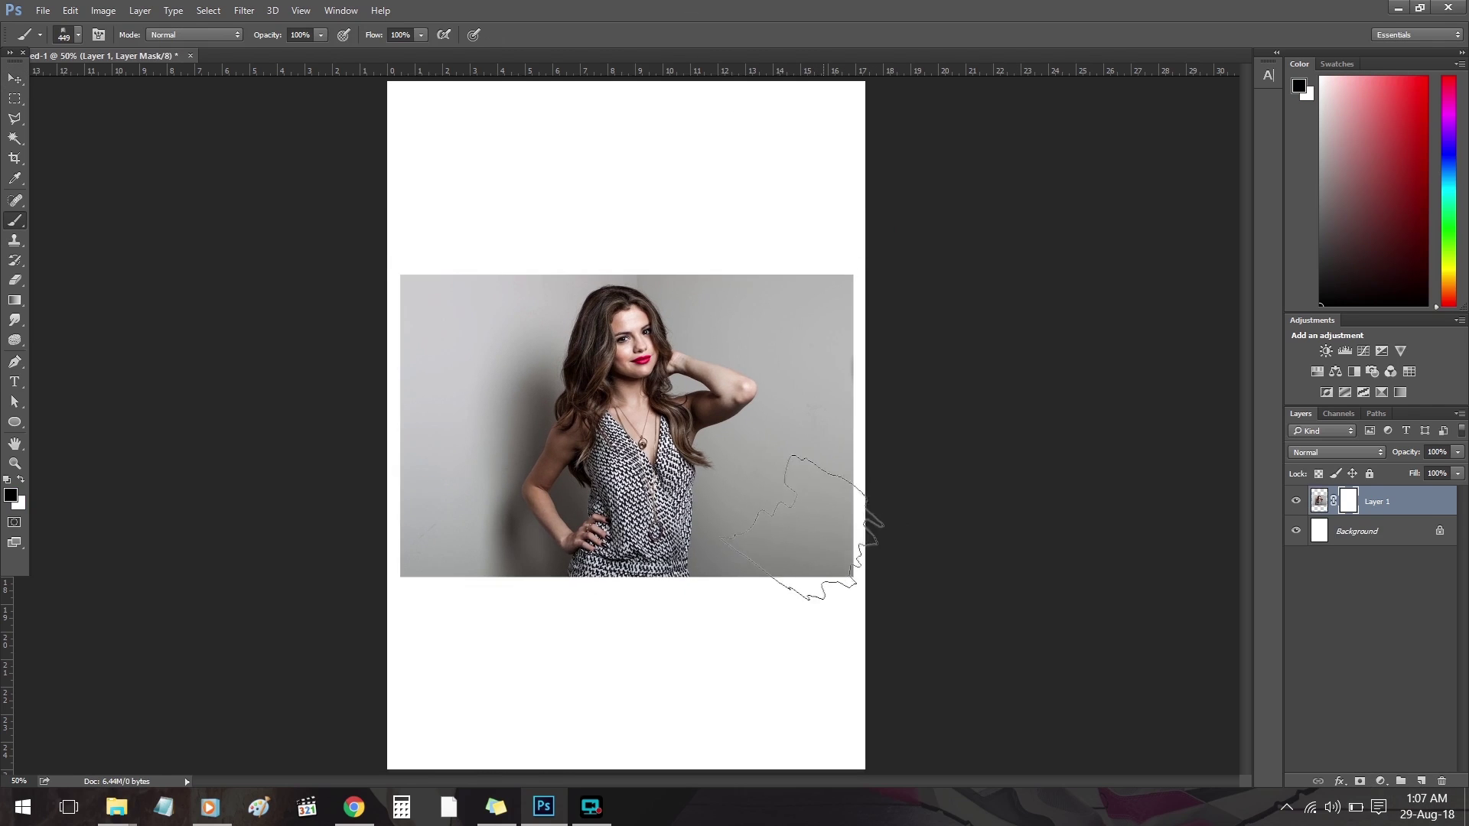
right_click(812, 527)
left_click(839, 567)
- Paint black on the mask around the woman to hide the outer grey background, reducing the brush to 241 px
mouse_move(852, 401)
left_mouse_down()
mouse_move(856, 229)
mouse_move(872, 442)
mouse_move(797, 577)
mouse_move(719, 180)
mouse_move(741, 210)
left_mouse_up()
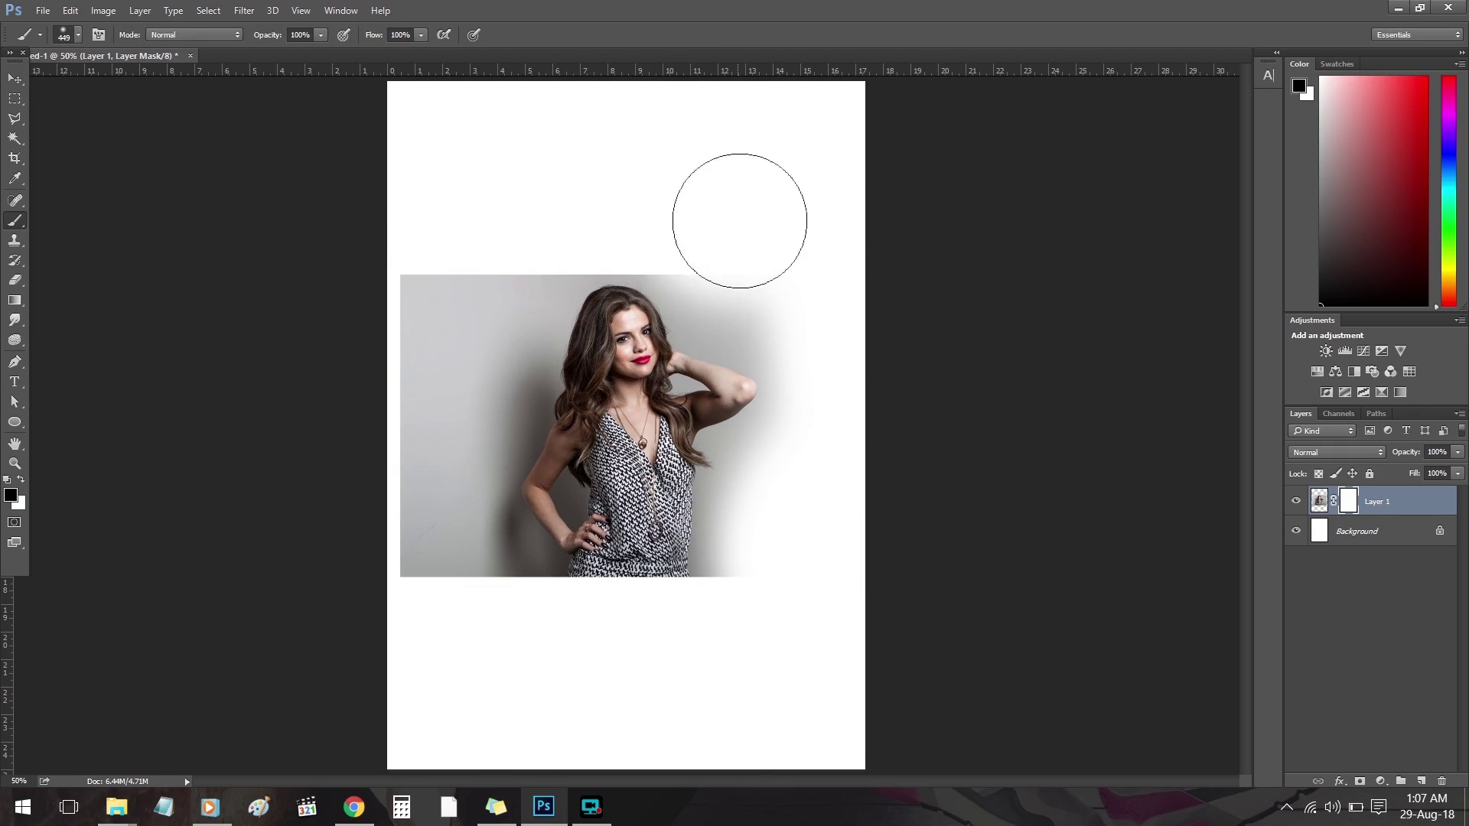
right_click(660, 207)
left_click_drag(625, 148, 650, 183)
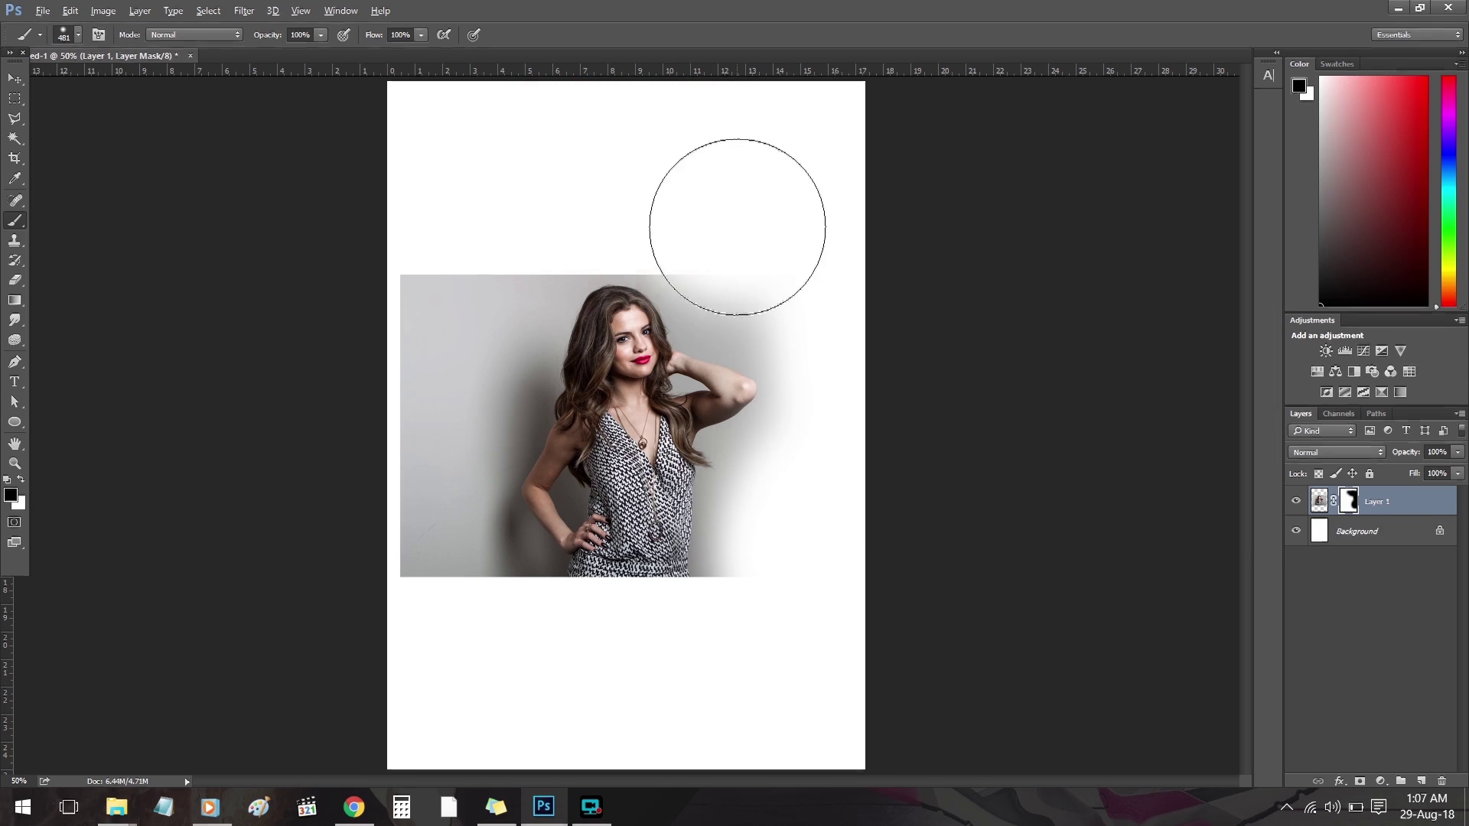
mouse_move(740, 224)
left_mouse_down()
mouse_move(671, 200)
mouse_move(444, 353)
mouse_move(420, 228)
mouse_move(415, 347)
mouse_move(479, 358)
mouse_move(444, 480)
mouse_move(459, 565)
left_mouse_up()
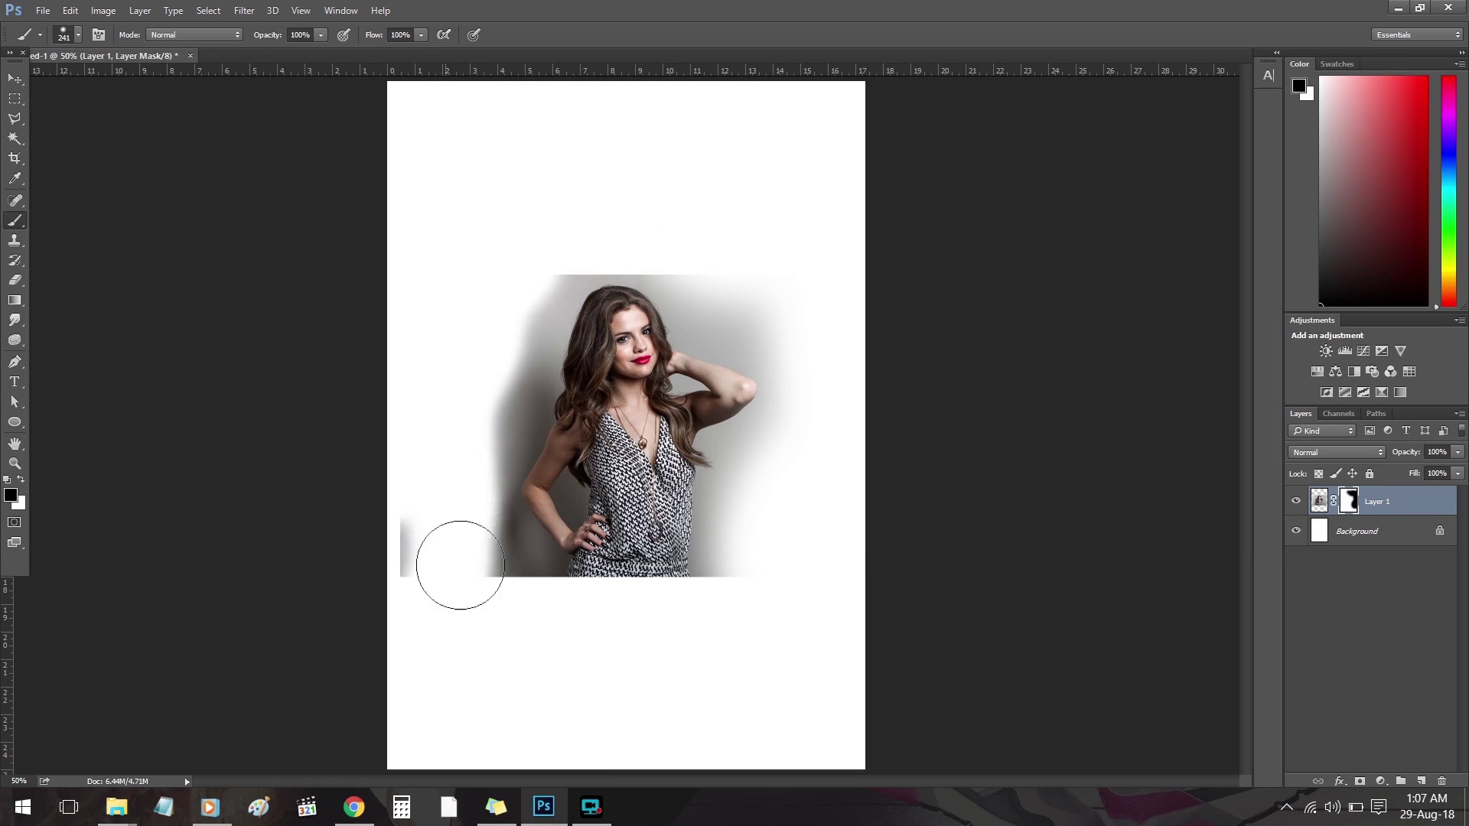
mouse_move(800, 285)
left_mouse_down()
mouse_move(730, 277)
mouse_move(640, 214)
left_mouse_up()
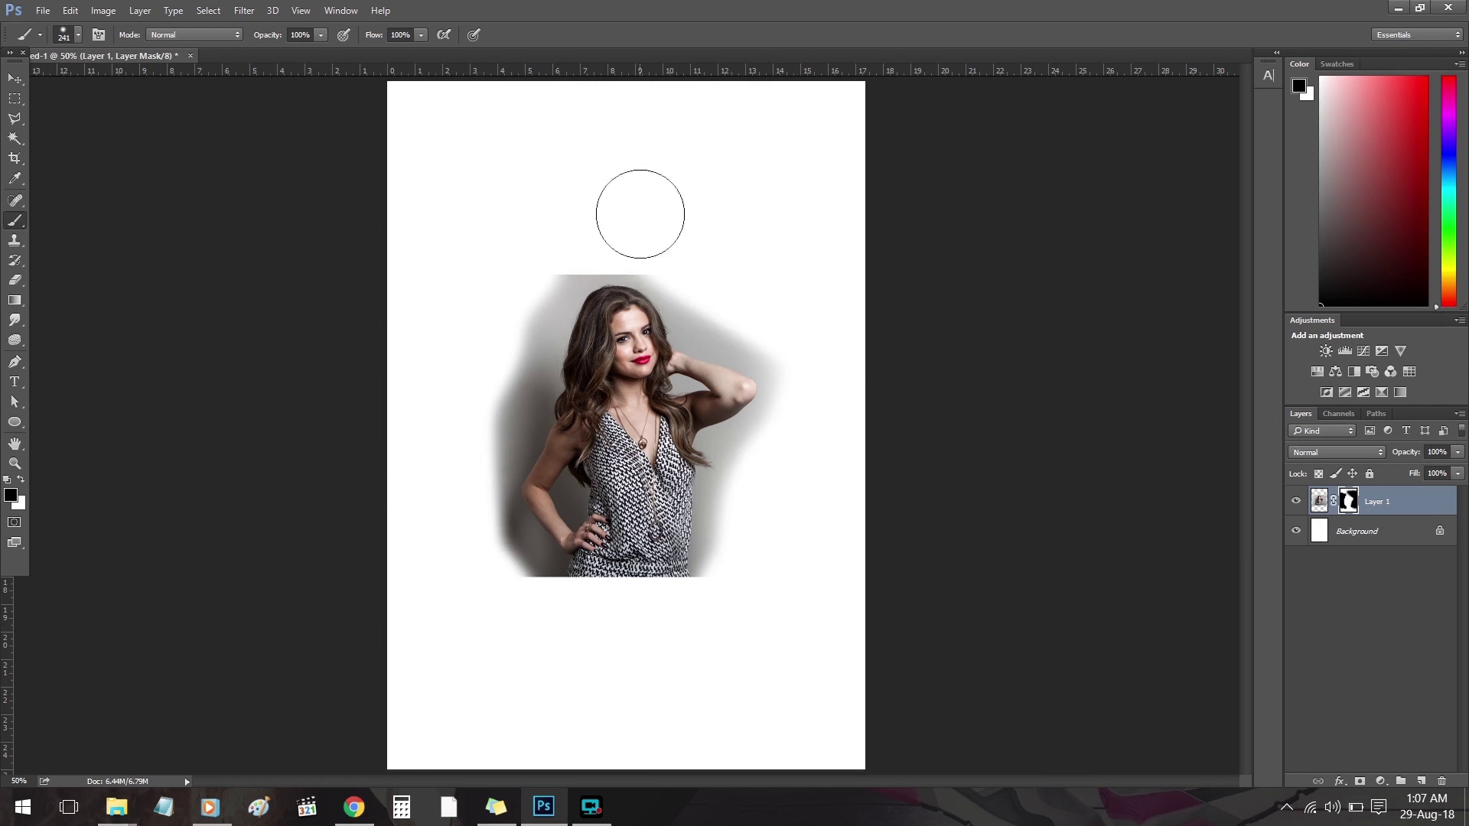
- Show the brush presets as large thumbnails and choose the vertical-streak brush labelled 2493
key("z")
mouse_move(659, 392)
left_mouse_down()
mouse_move(844, 367)
mouse_move(779, 344)
mouse_move(813, 324)
left_mouse_up()
key("ctrl+z")
key("ctrl+z")
key("b")
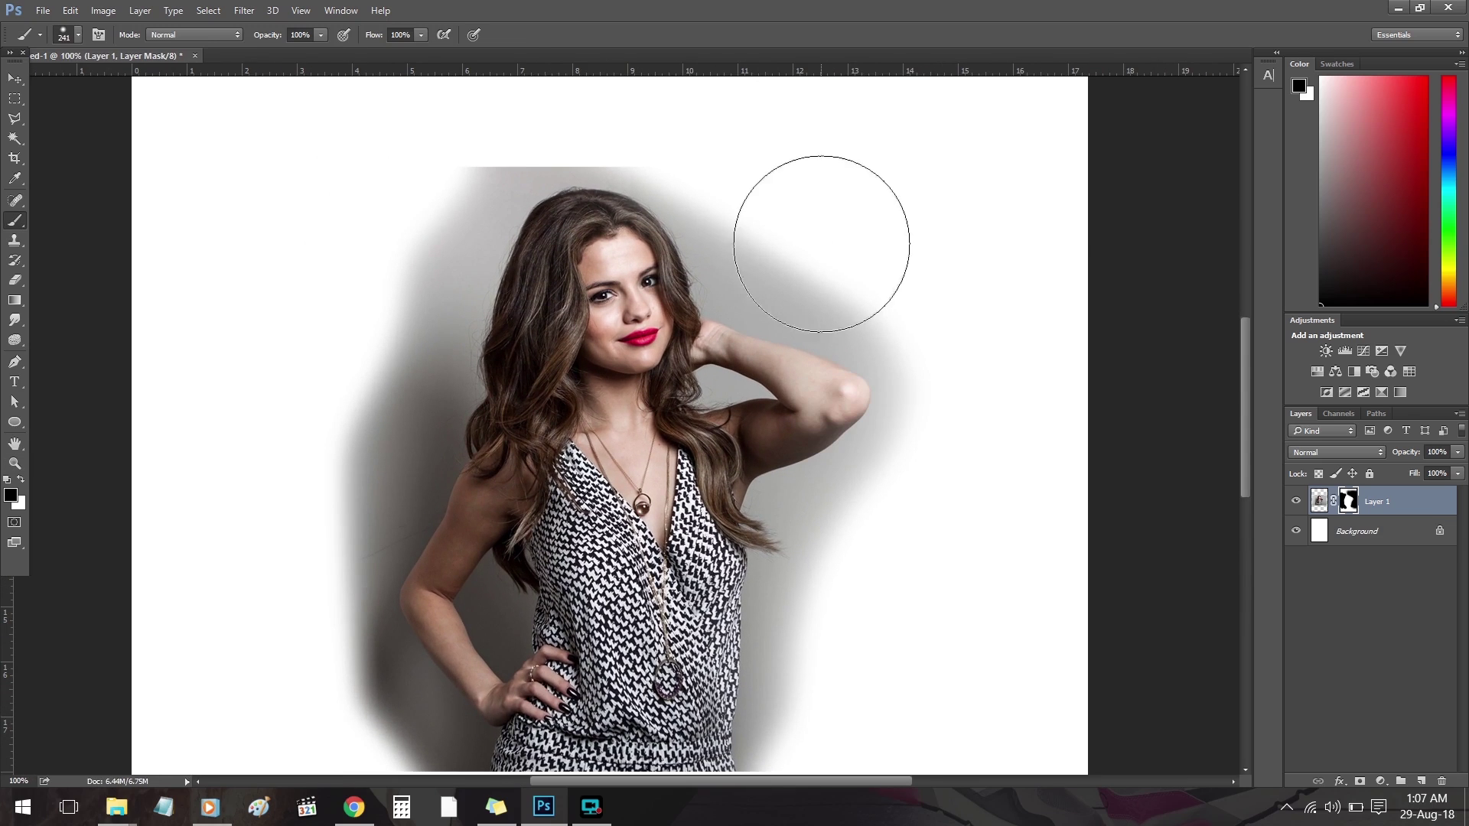
right_click(827, 243)
left_click(1372, 261)
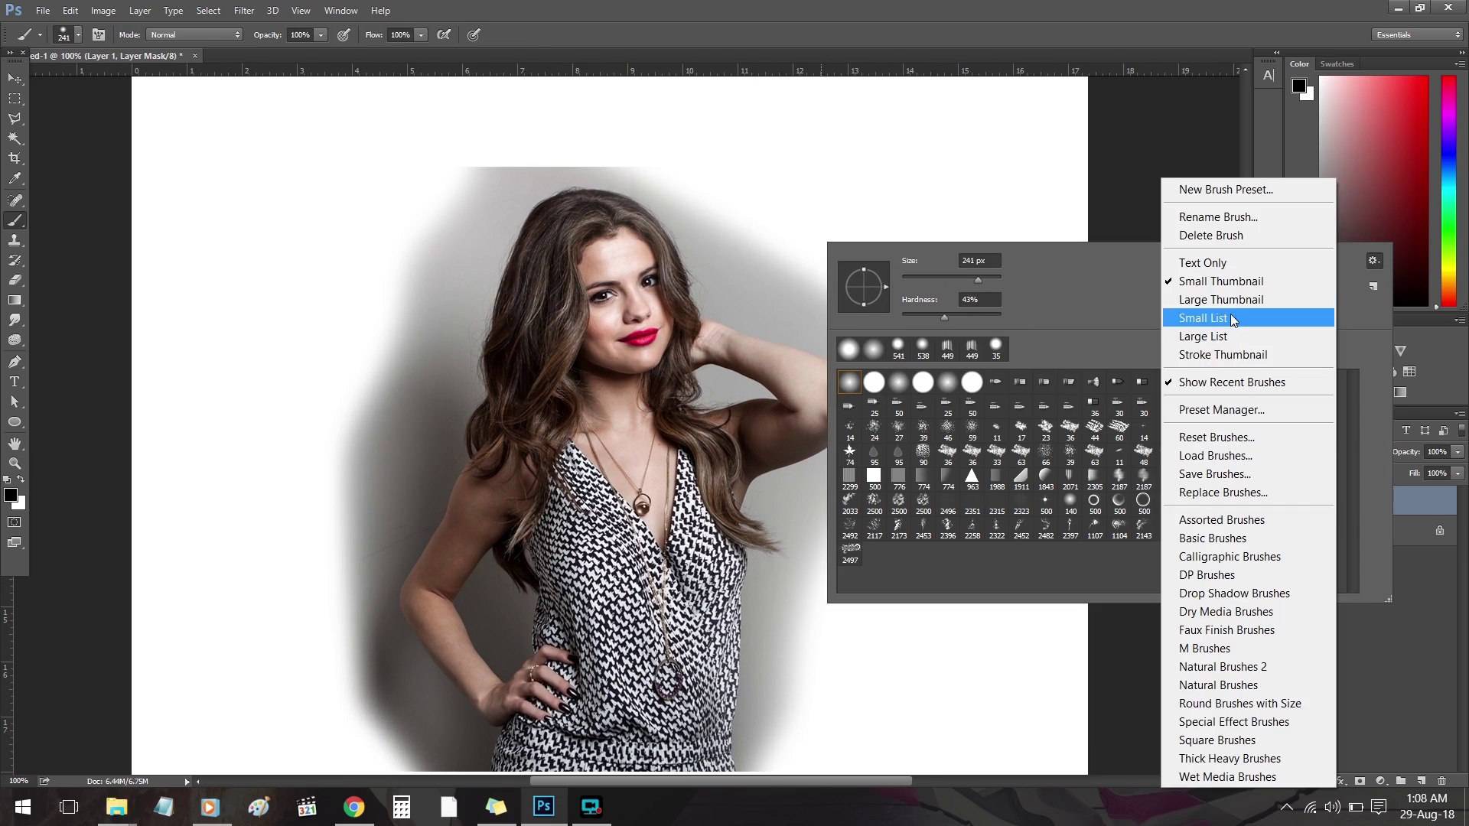
left_click(1230, 314)
scroll(1042, 512, "down", 4)
scroll(1043, 512, "down", 2)
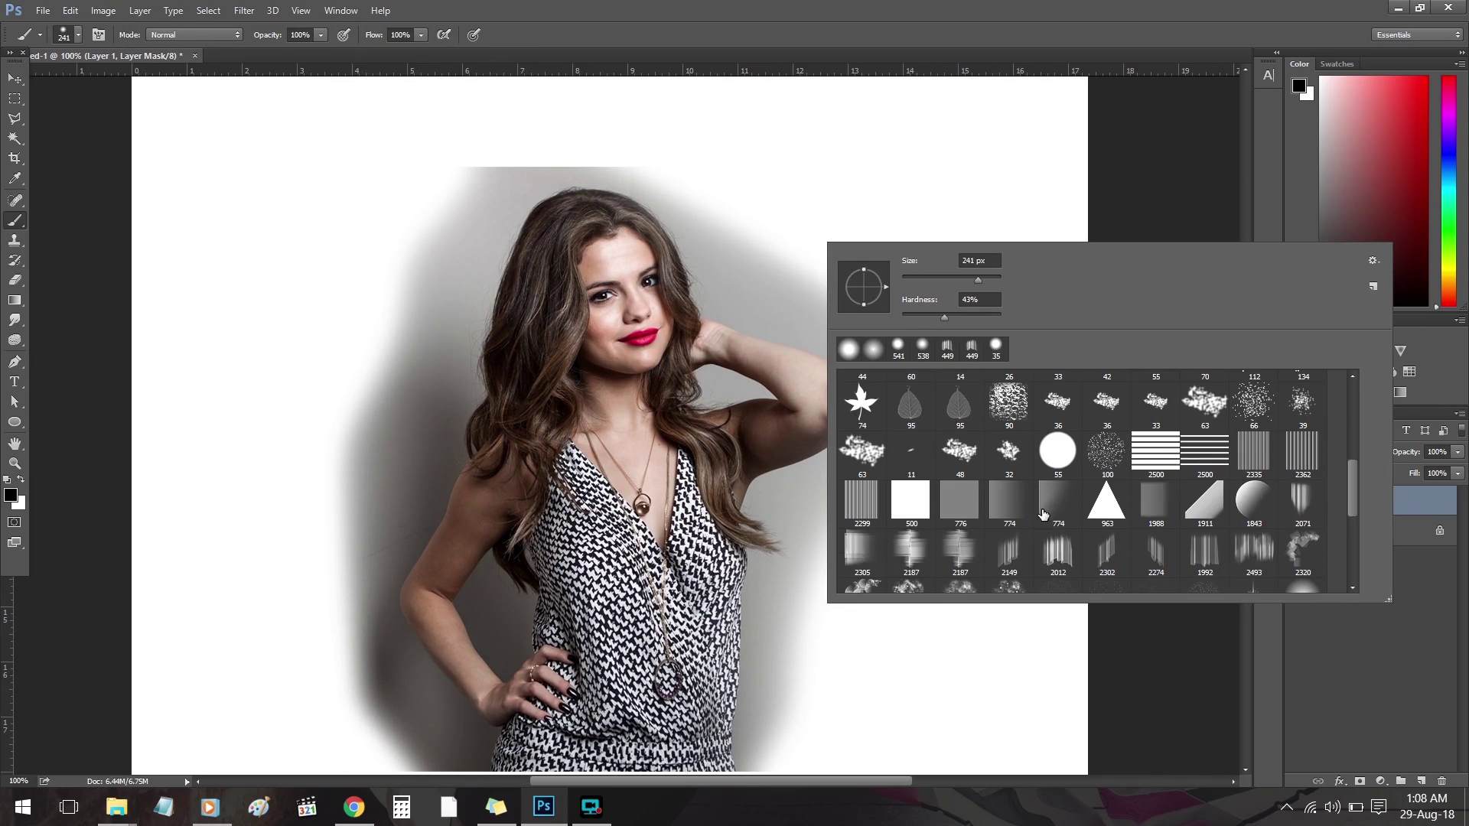
scroll(1017, 552, "down", 4)
double_click(1252, 390)
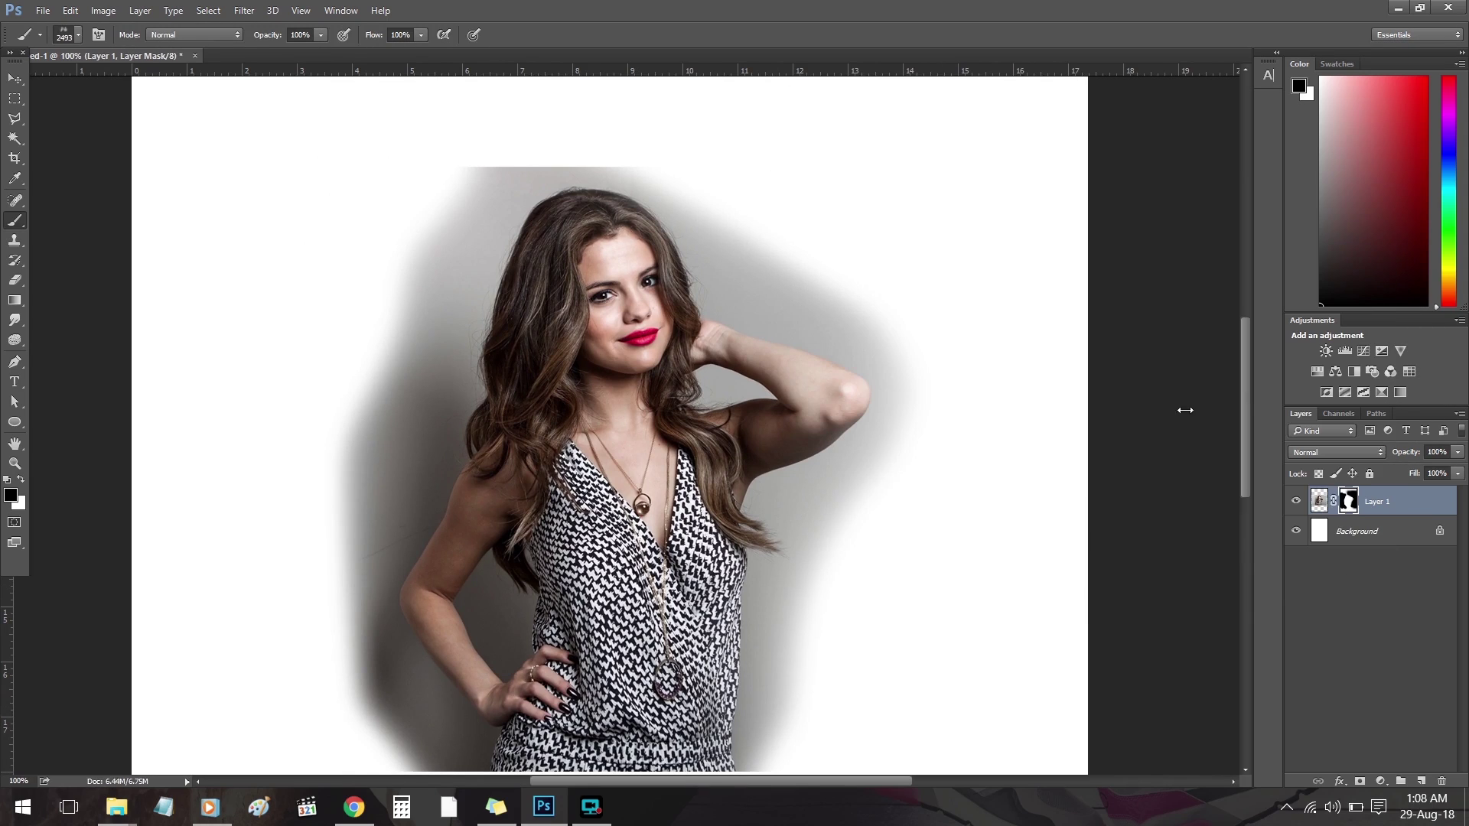
- Reduce the streak brush to 321 px and rotate its tip to a diagonal angle
scroll(628, 394, "down", 3)
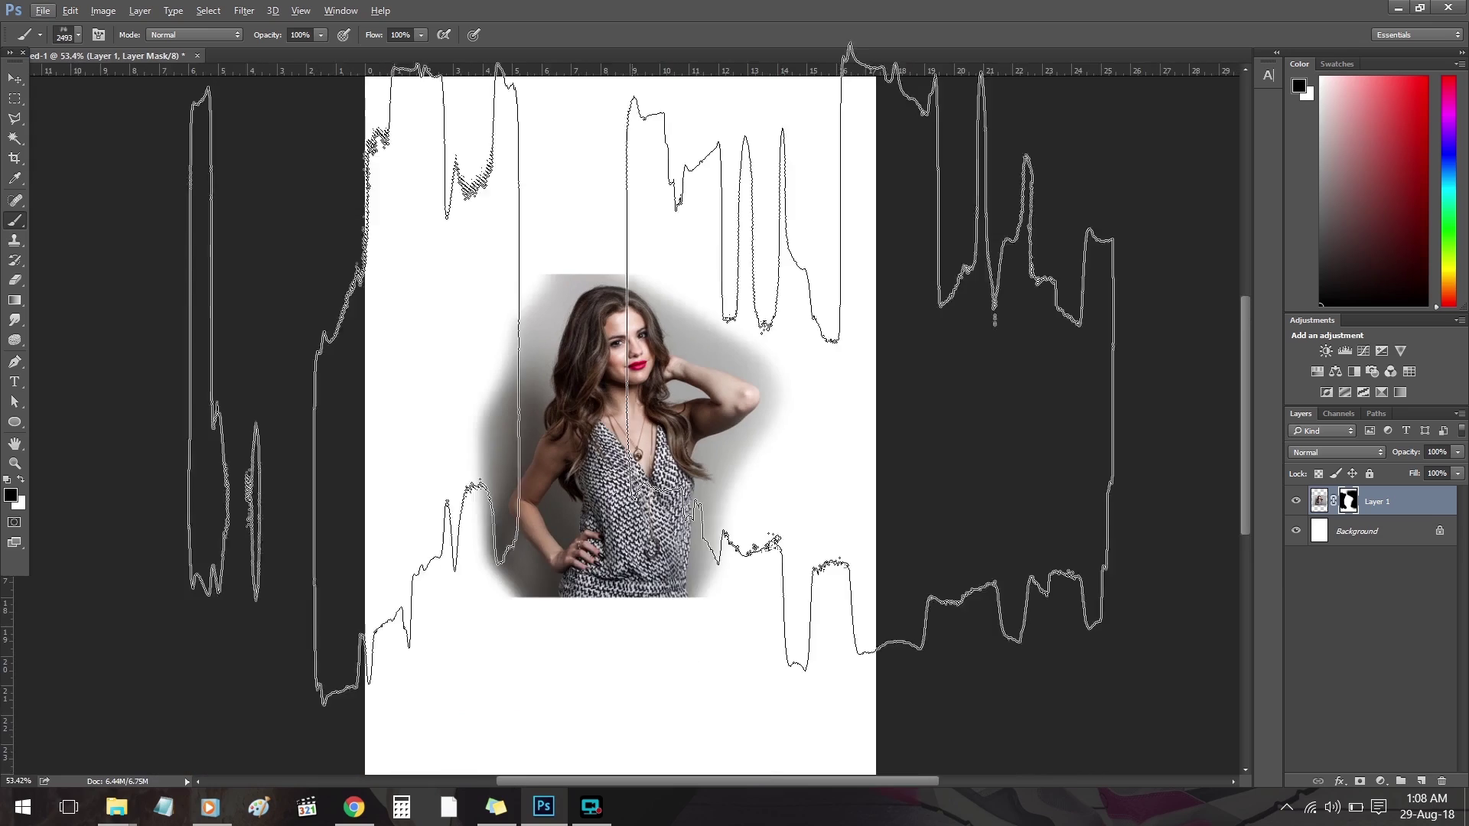
scroll(629, 396, "up", 1)
left_click_drag(696, 471, 370, 415)
left_click_drag(691, 441, 565, 396)
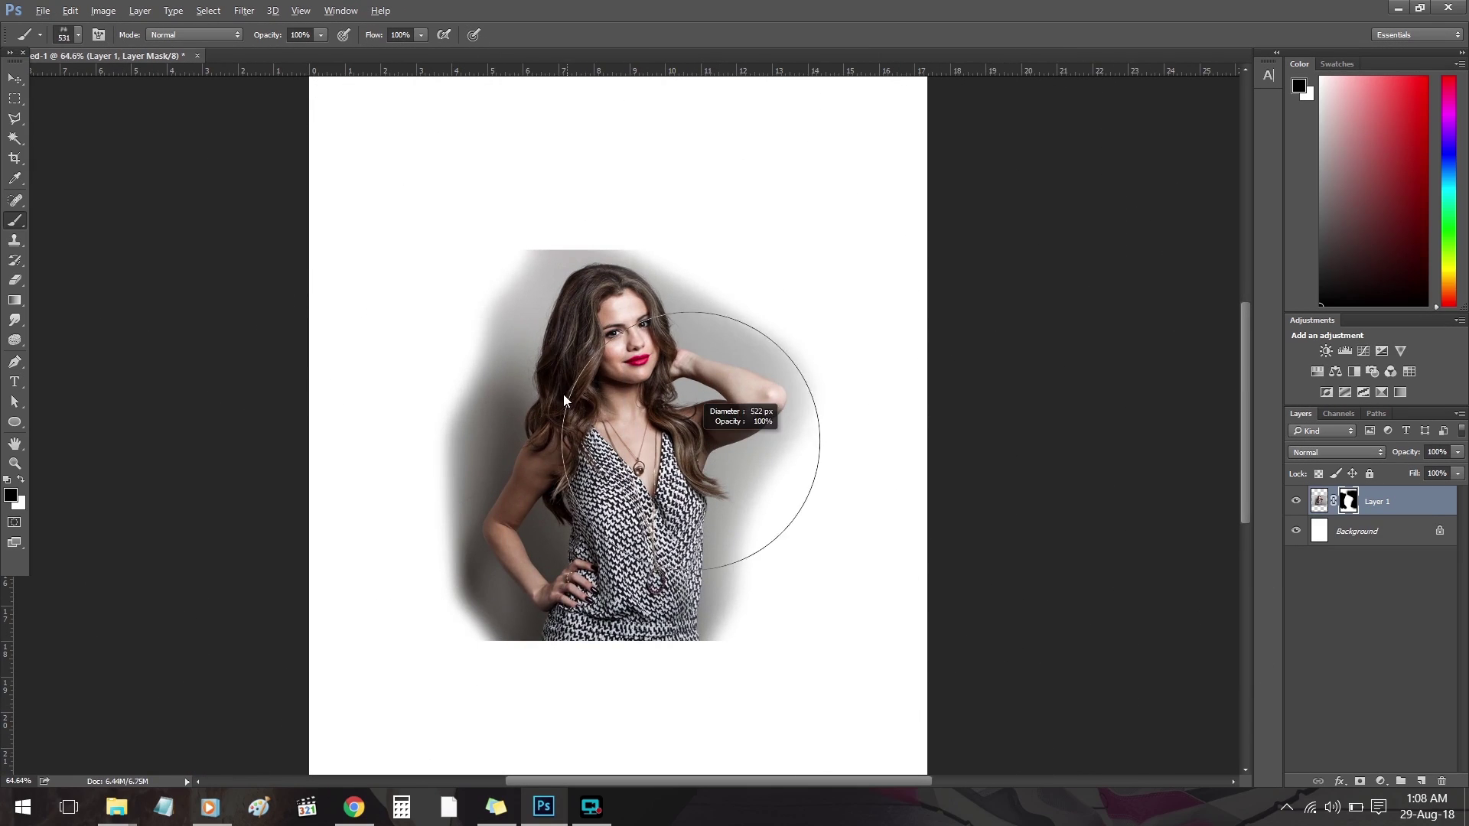
left_click_drag(449, 328, 419, 321)
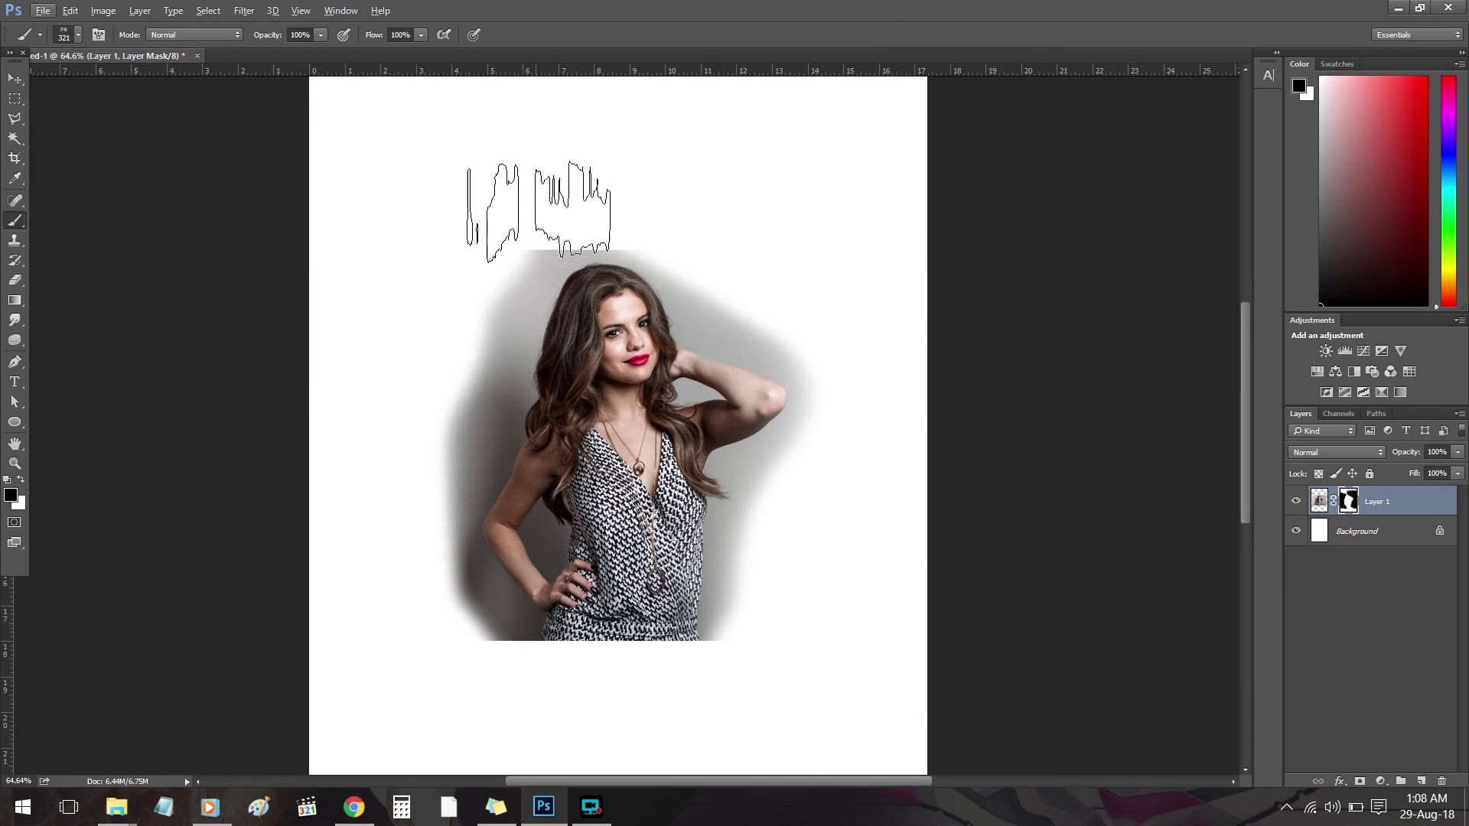
right_click(449, 251)
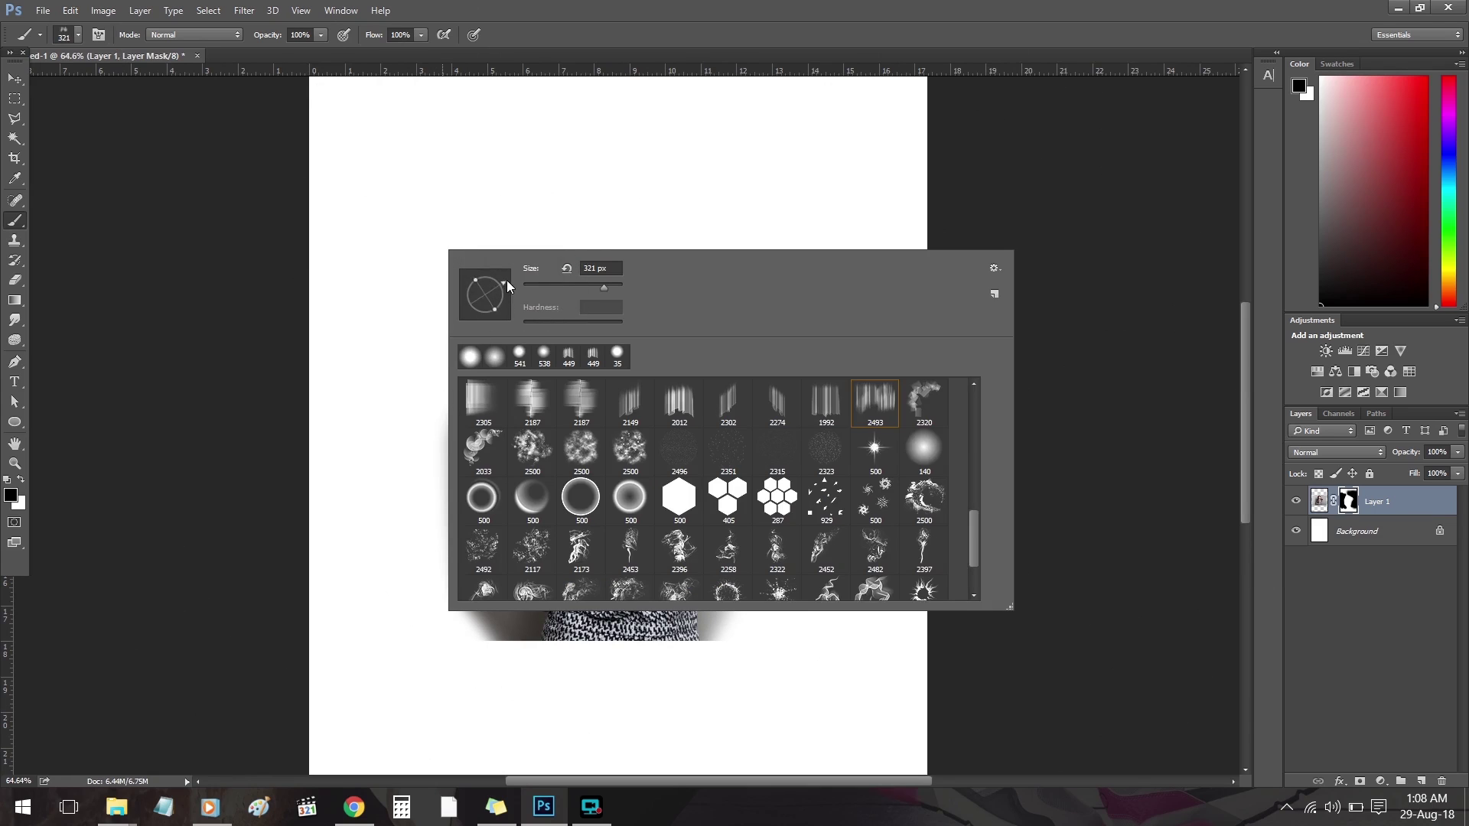
left_click(346, 288)
- Paint diagonal black streaks on the mask along the edges around the woman's head
left_click(482, 260)
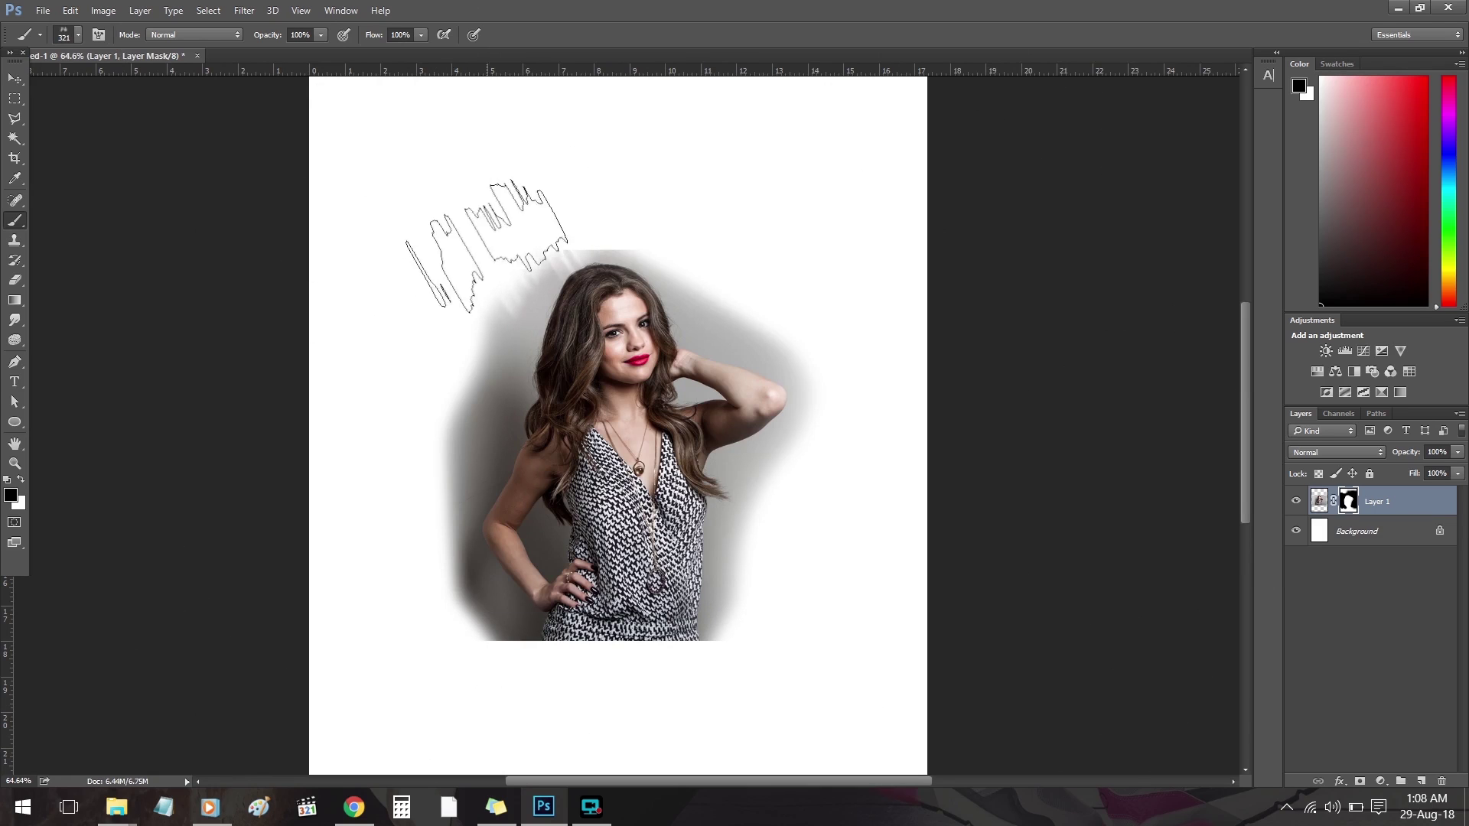
mouse_move(617, 201)
left_mouse_down()
mouse_move(651, 191)
mouse_move(717, 235)
left_mouse_up()
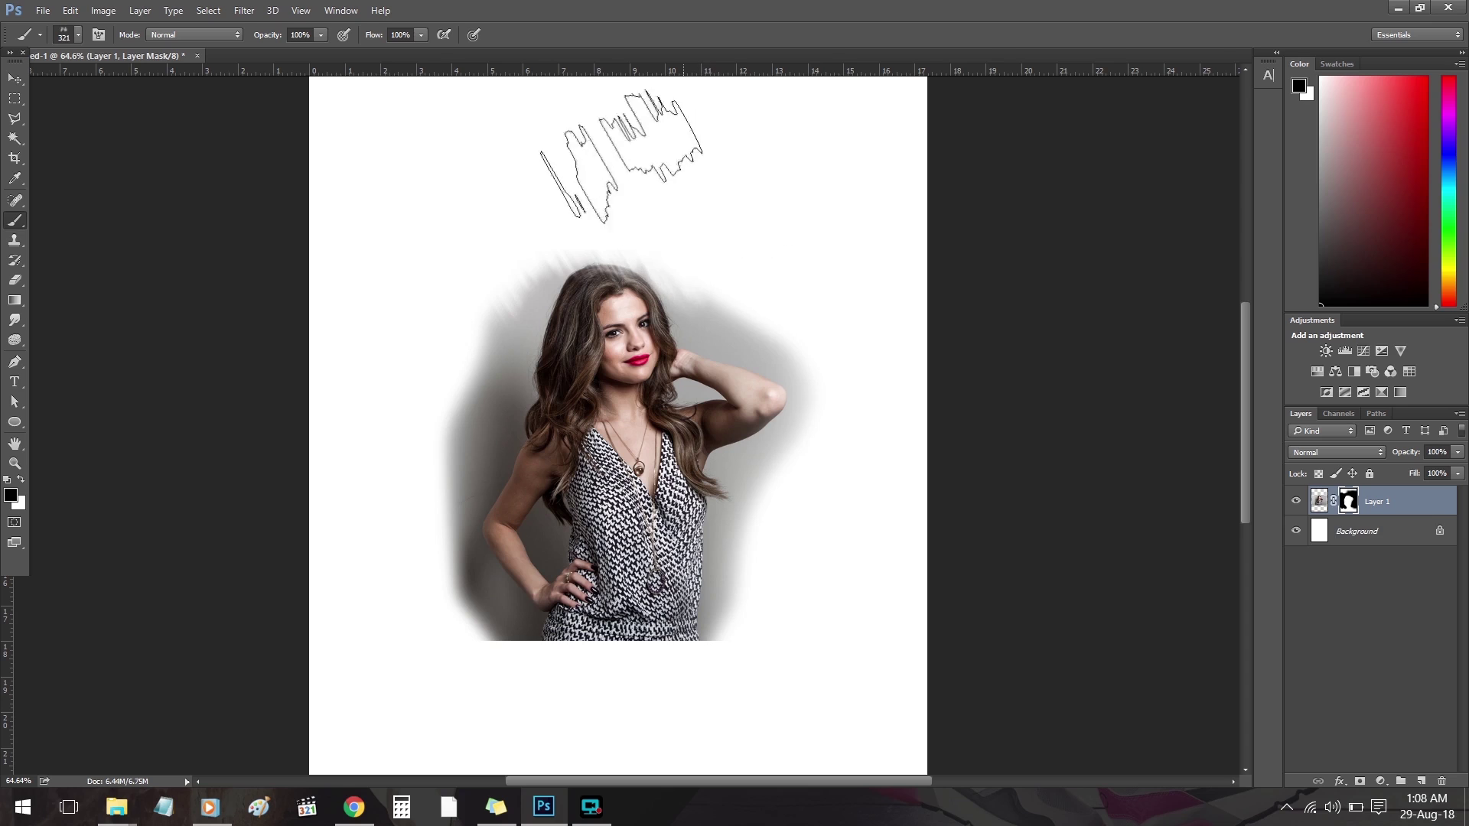
mouse_move(476, 285)
left_mouse_down()
mouse_move(457, 342)
mouse_move(459, 301)
left_mouse_up()
- Enlarge the streak brush to 571 px and paint the mask down both sides and across the lower torso
right_click(456, 407)
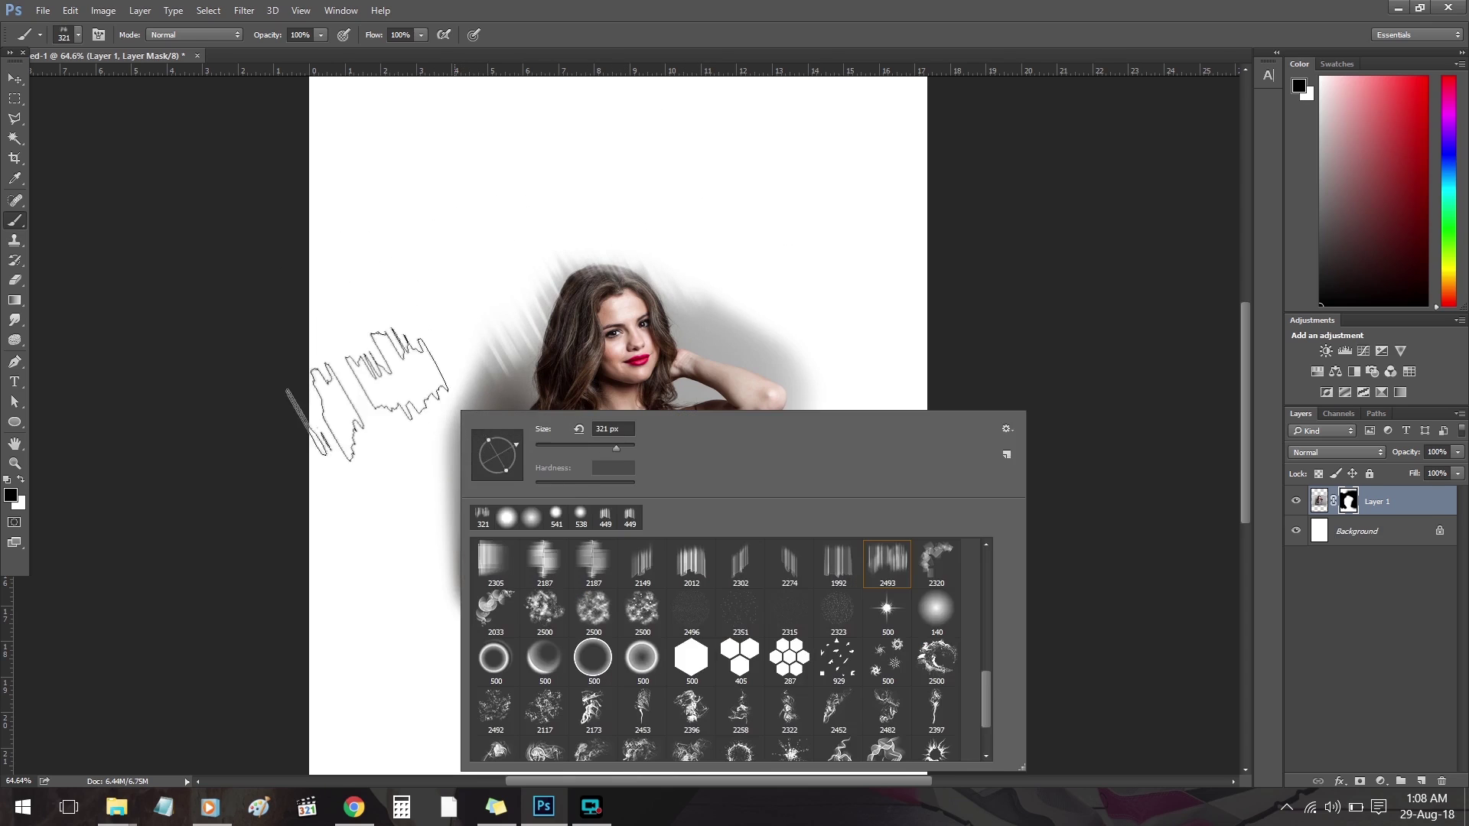
left_click(371, 392)
left_click_drag(384, 365, 460, 359)
mouse_move(392, 438)
left_mouse_down()
mouse_move(353, 385)
mouse_move(347, 469)
mouse_move(374, 490)
mouse_move(365, 422)
mouse_move(360, 580)
mouse_move(394, 664)
left_mouse_up()
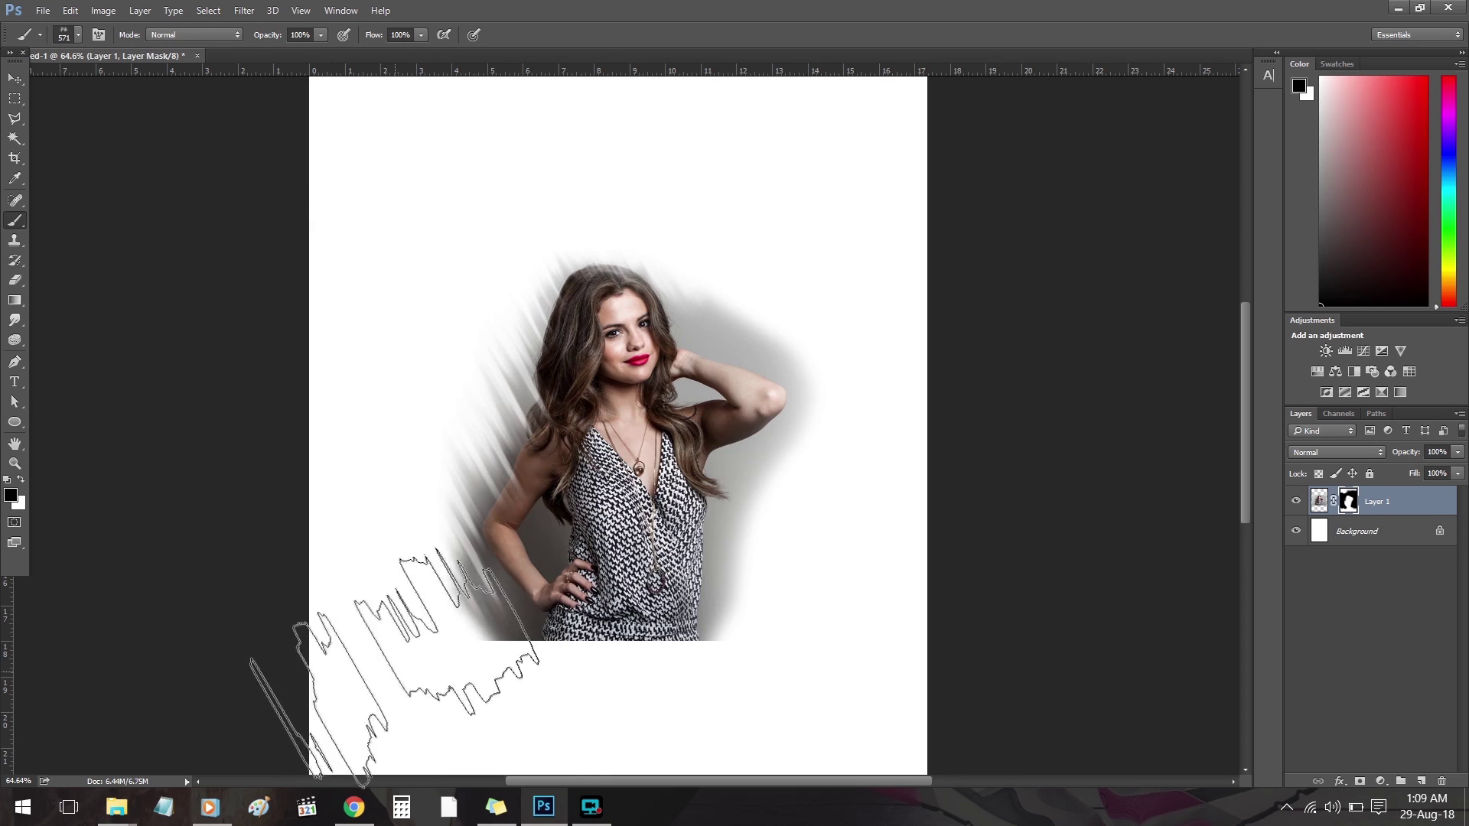
mouse_move(491, 725)
left_mouse_down()
mouse_move(541, 706)
mouse_move(350, 644)
mouse_move(430, 688)
mouse_move(558, 709)
mouse_move(887, 538)
mouse_move(886, 511)
mouse_move(786, 521)
mouse_move(809, 522)
mouse_move(777, 638)
mouse_move(855, 531)
mouse_move(864, 452)
mouse_move(839, 347)
mouse_move(782, 353)
mouse_move(664, 259)
mouse_move(827, 431)
mouse_move(739, 387)
mouse_move(813, 386)
mouse_move(839, 263)
mouse_move(931, 549)
mouse_move(878, 551)
mouse_move(802, 524)
mouse_move(664, 660)
mouse_move(685, 750)
mouse_move(714, 691)
mouse_move(515, 722)
mouse_move(547, 759)
mouse_move(340, 644)
mouse_move(402, 605)
mouse_move(337, 515)
mouse_move(373, 511)
mouse_move(333, 360)
mouse_move(365, 416)
mouse_move(365, 356)
mouse_move(396, 366)
mouse_move(376, 395)
mouse_move(436, 289)
left_mouse_up()
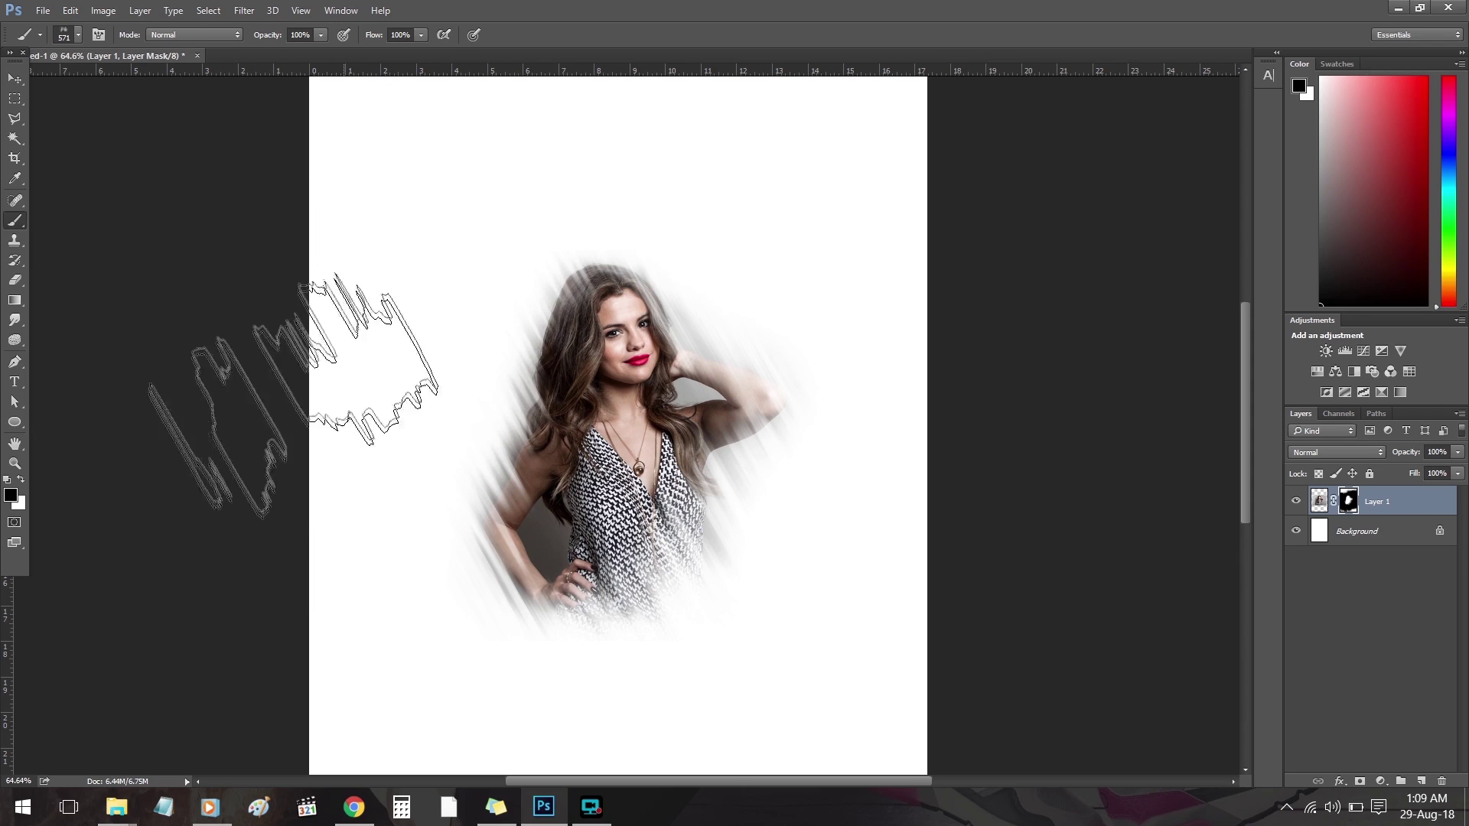
- Enlarge the masked photo proportionally with Free Transform, keeping the woman in the middle of the page
left_click(14, 78)
key("ctrl+t")
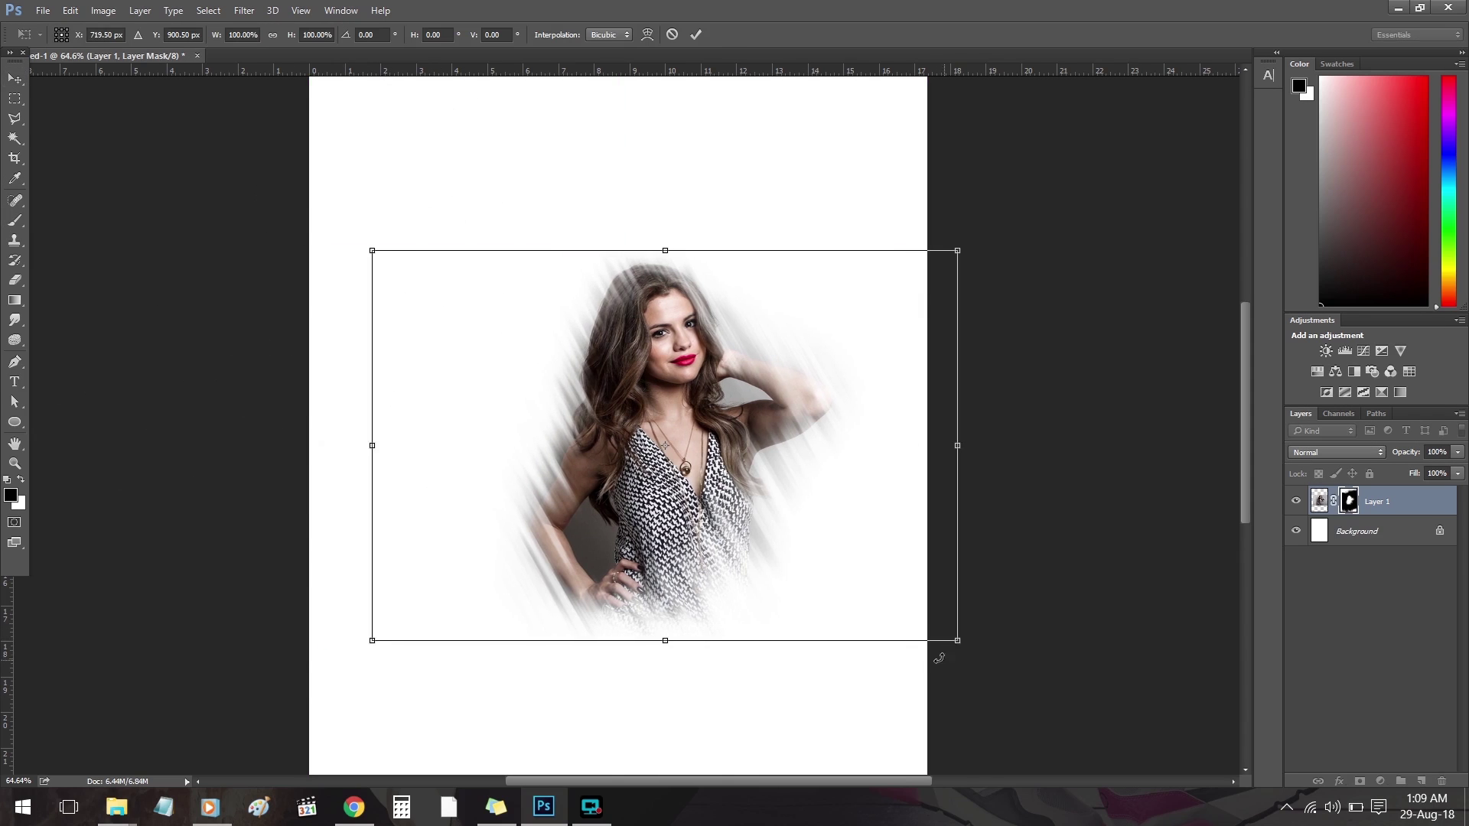
left_click_drag(931, 654, 968, 601)
left_click(695, 35)
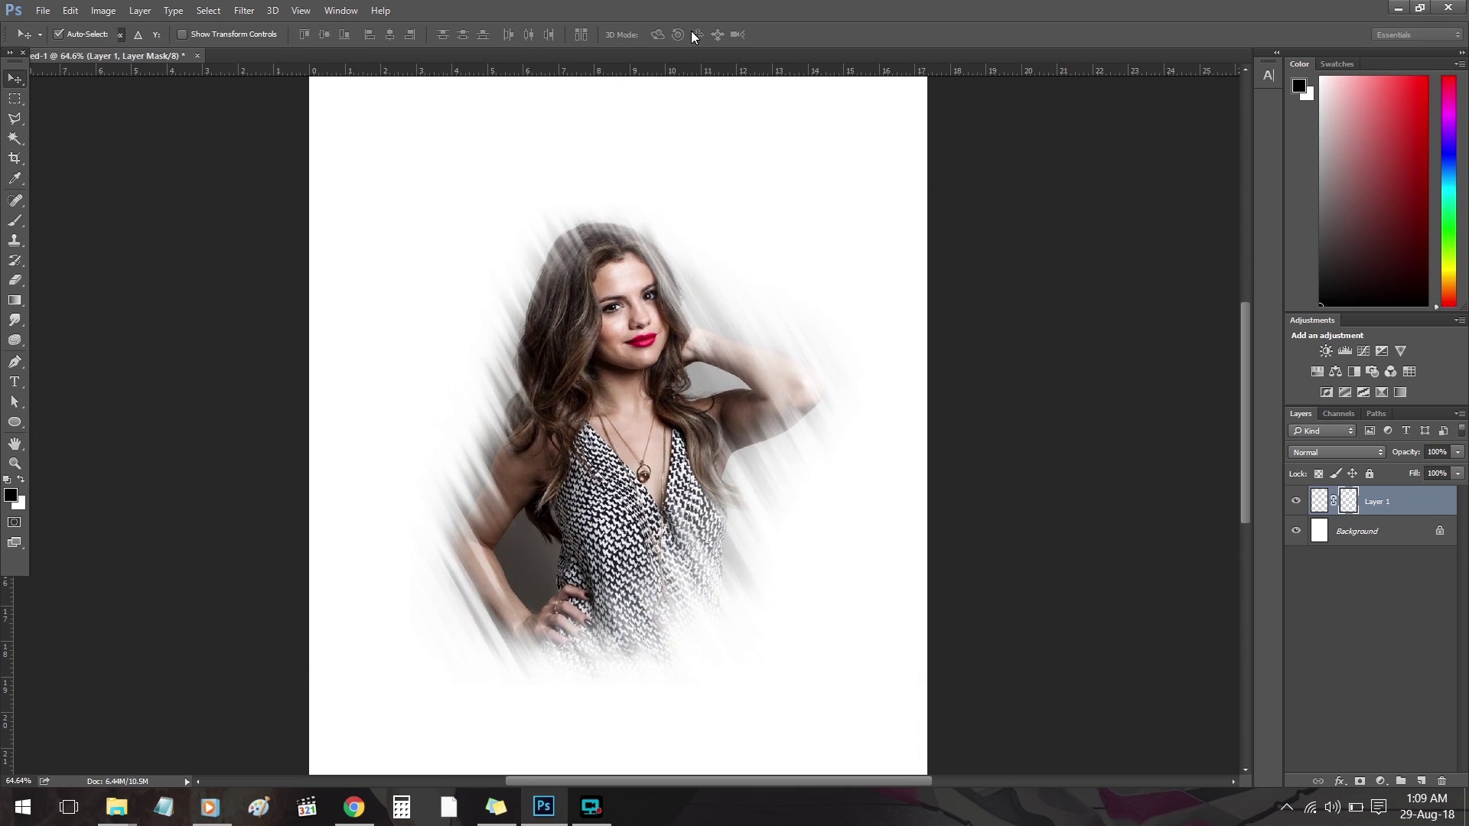
- Scale the masked photo to about 128% and move it slightly higher on the page
key("ctrl+0")
key("ctrl+t")
left_click_drag(903, 240, 980, 188)
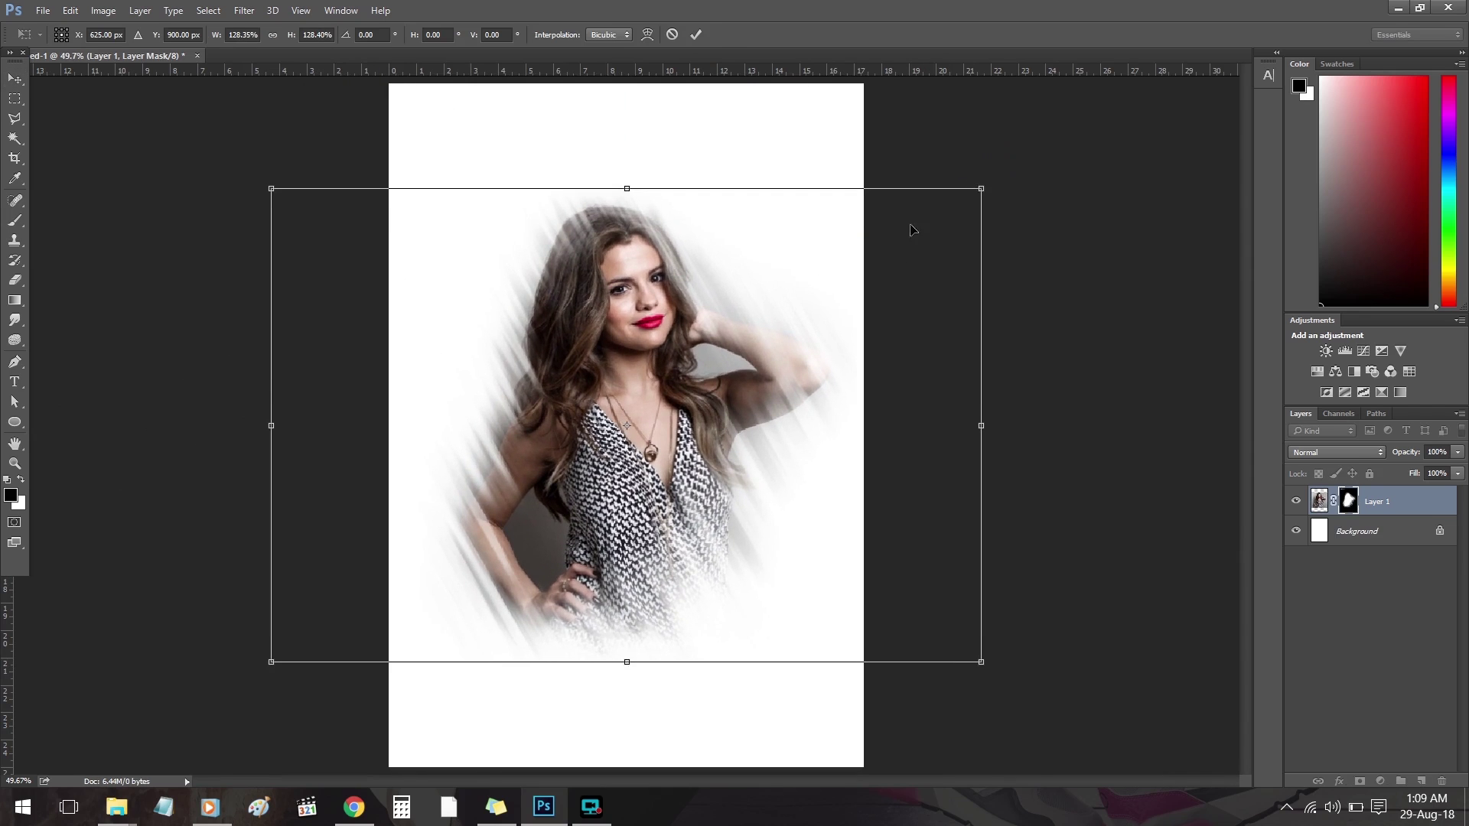
left_click_drag(837, 337, 835, 304)
left_click(695, 34)
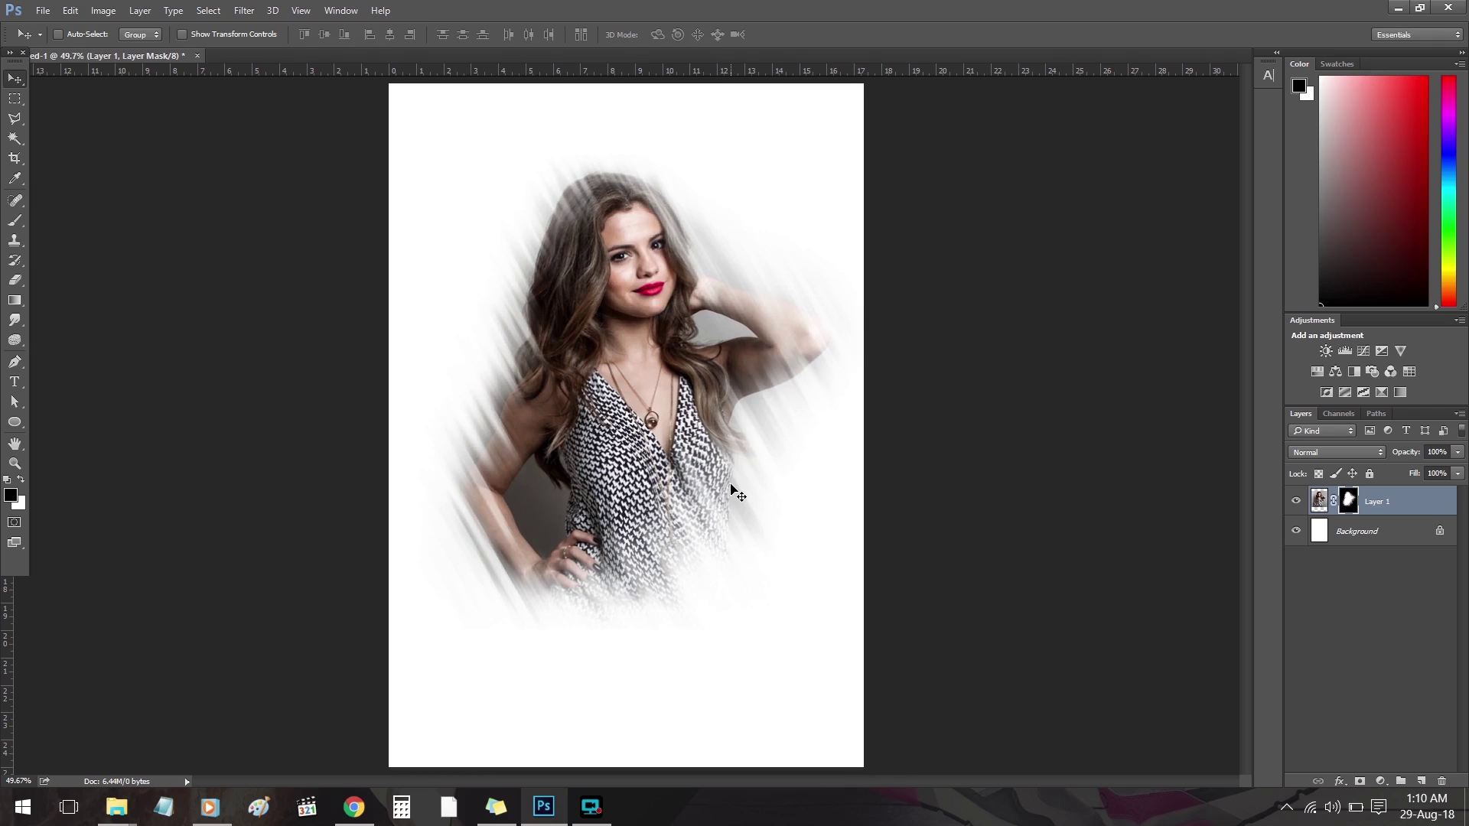
left_click_drag(732, 484, 734, 491)
- Create a new empty layer and place it above the masked photo layer
left_click(1369, 531)
left_click(1423, 780)
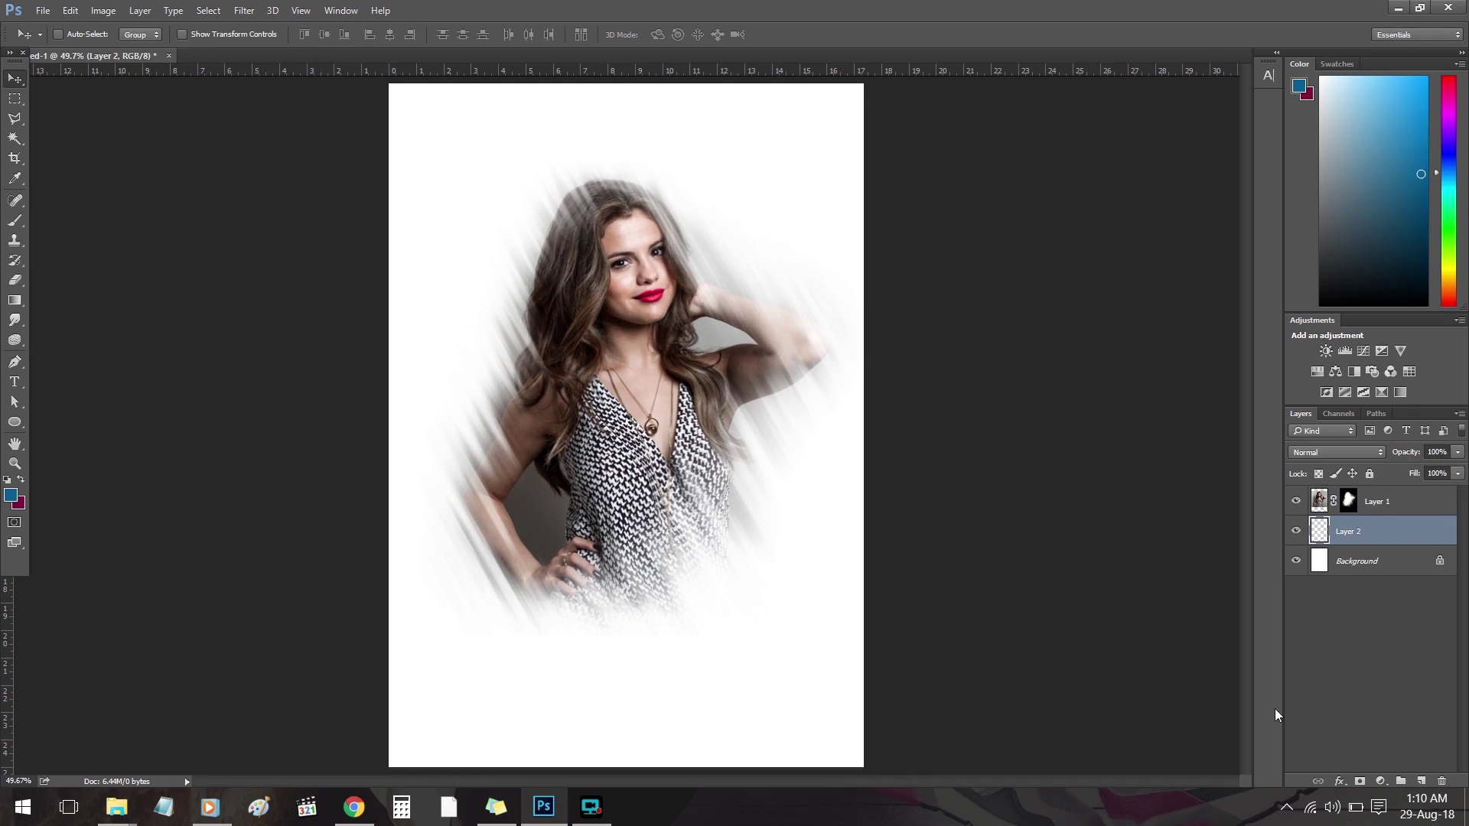
left_click_drag(1359, 532, 1378, 490)
- Group the masked photo layer, name the group Model and collapse it
right_click(1405, 532)
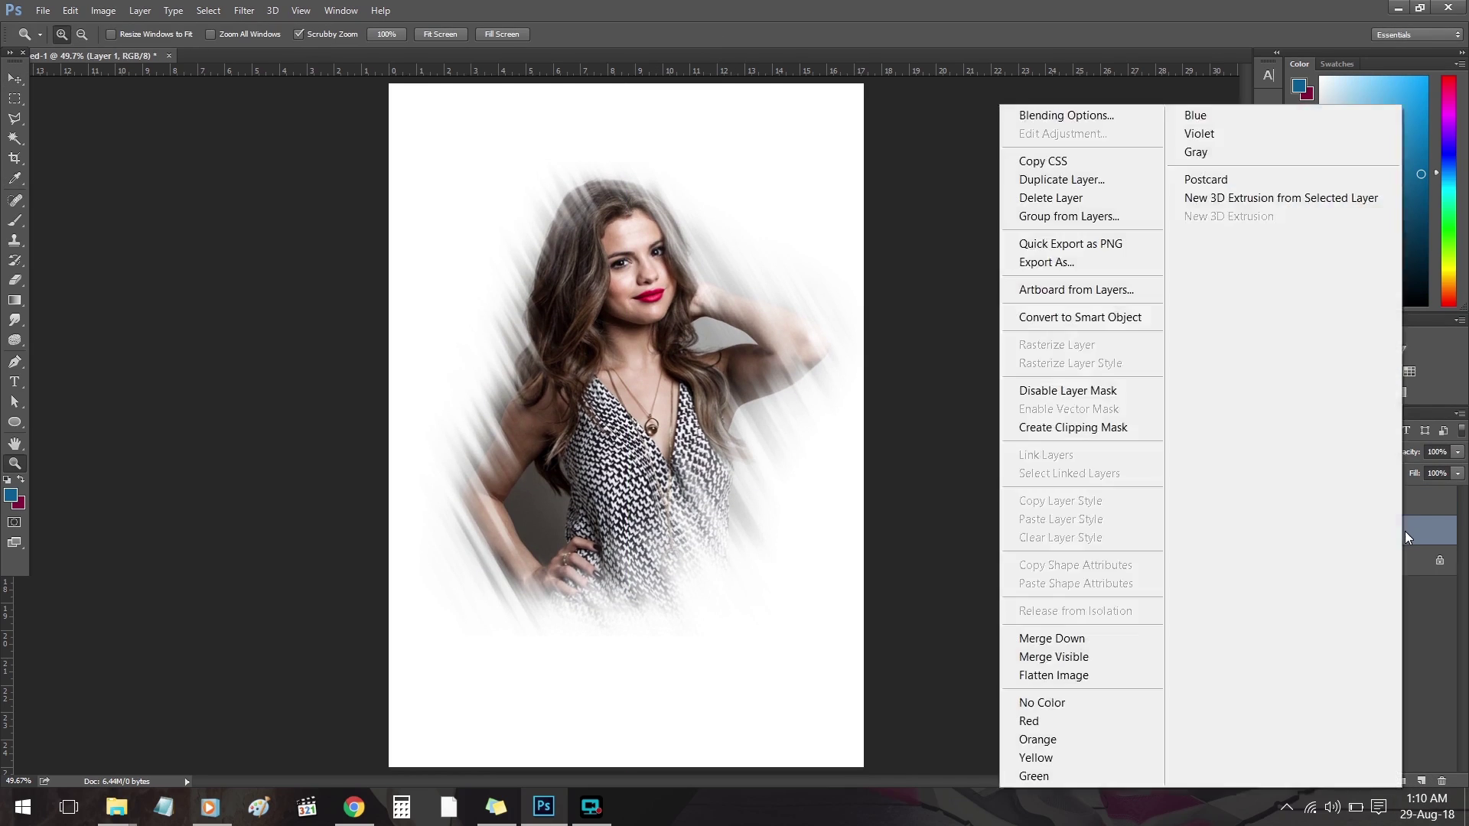
left_click(1405, 532)
key("ctrl+g")
double_click(1358, 525)
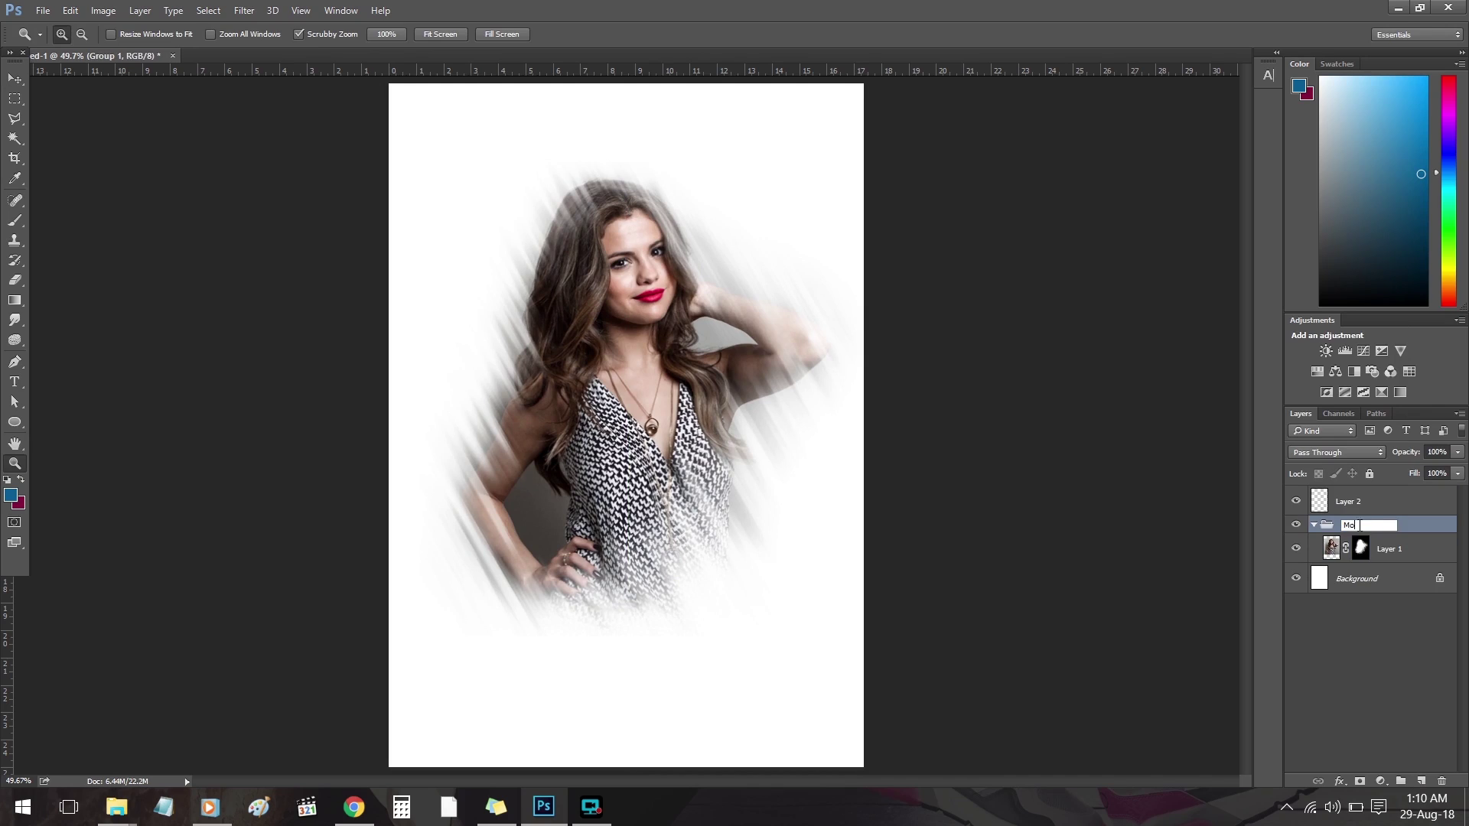
left_click(1314, 525)
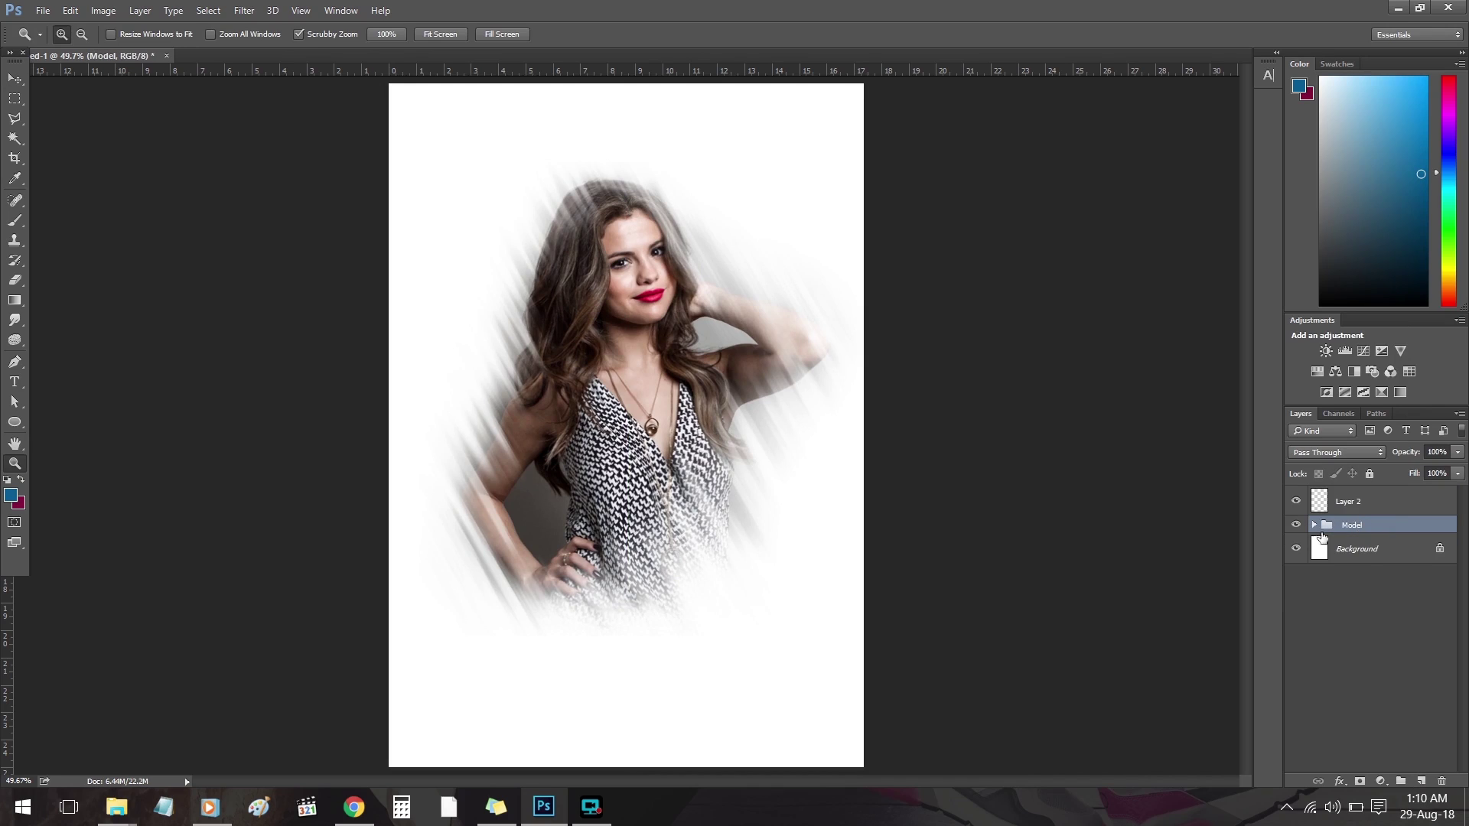
- On the empty layer, select a wide, shallow rectangle across the photo's lower edge and fill it with a dark magenta foreground colour
left_click(1357, 504)
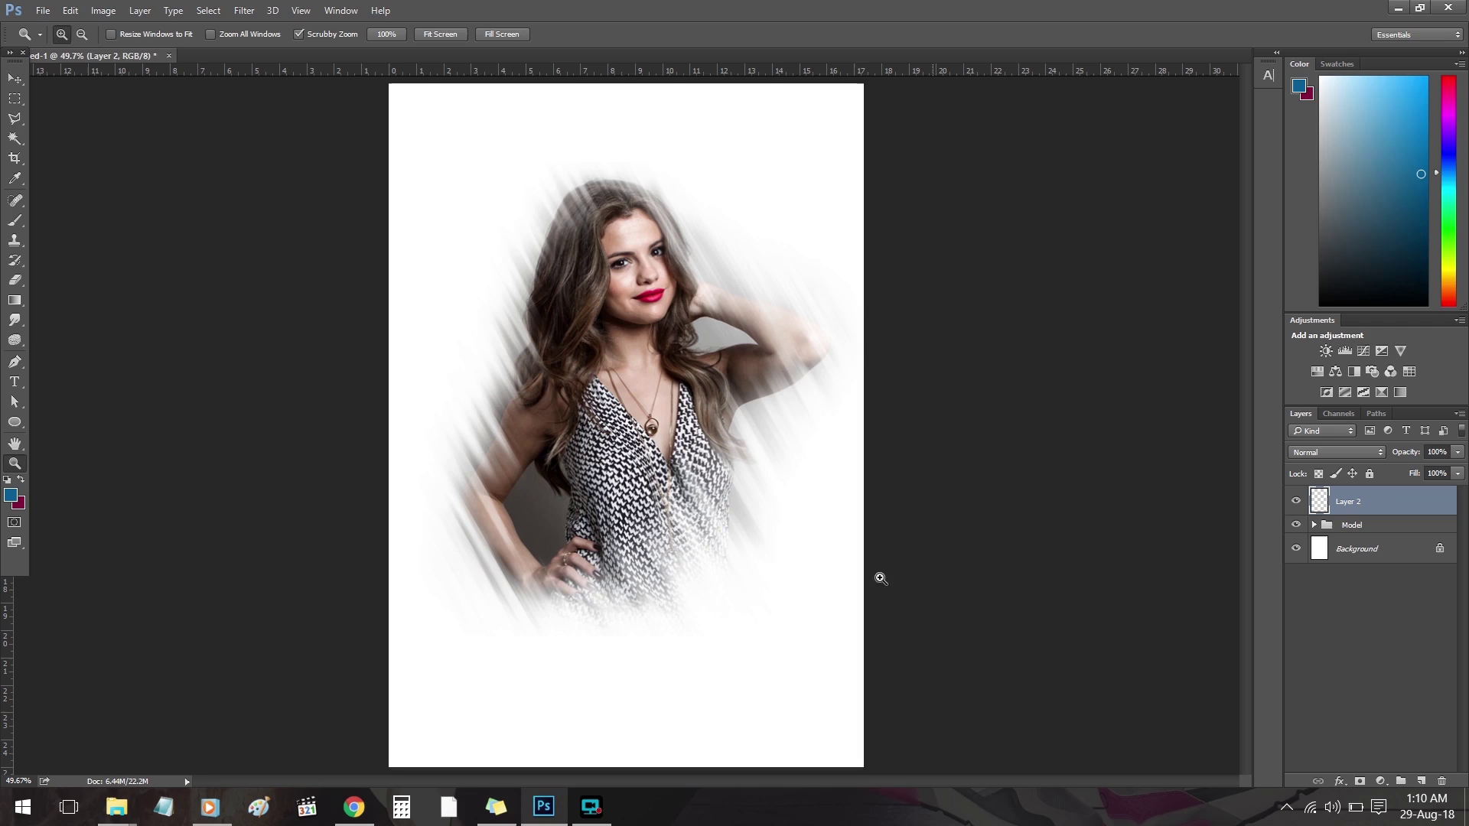
left_click(15, 98)
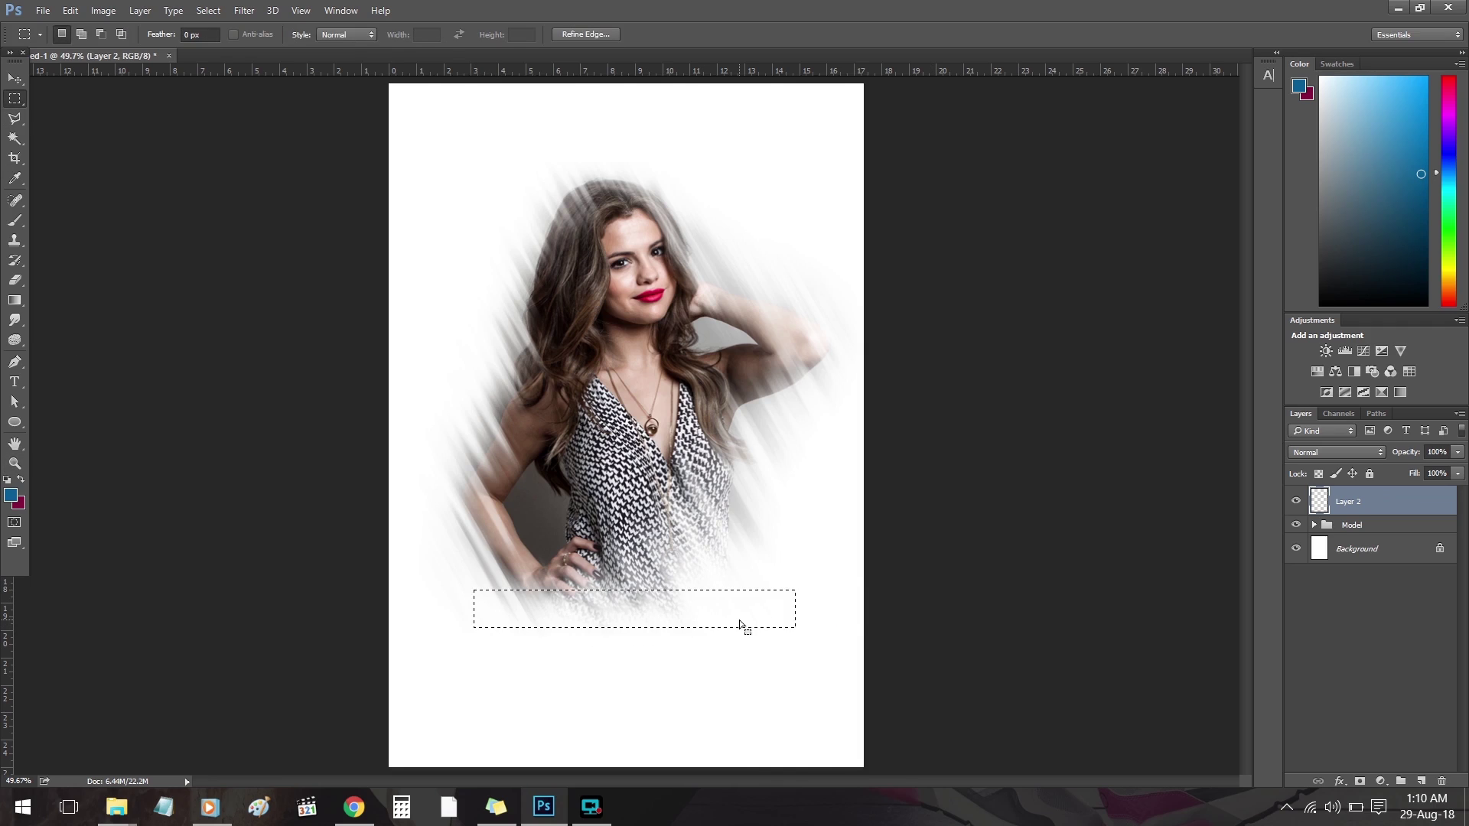
left_click_drag(1408, 148, 1425, 154)
left_click(1448, 107)
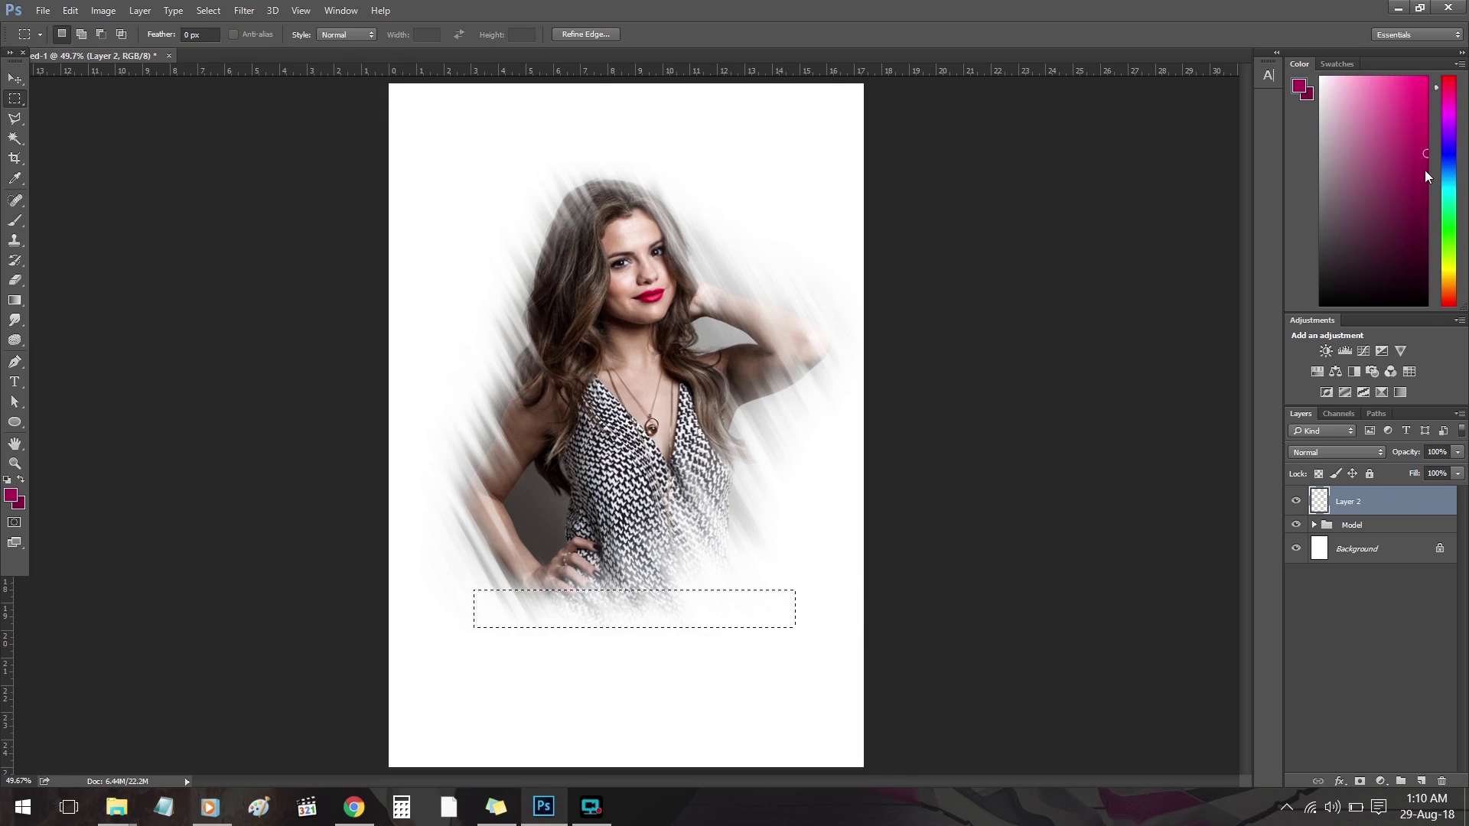
key("shift+F5")
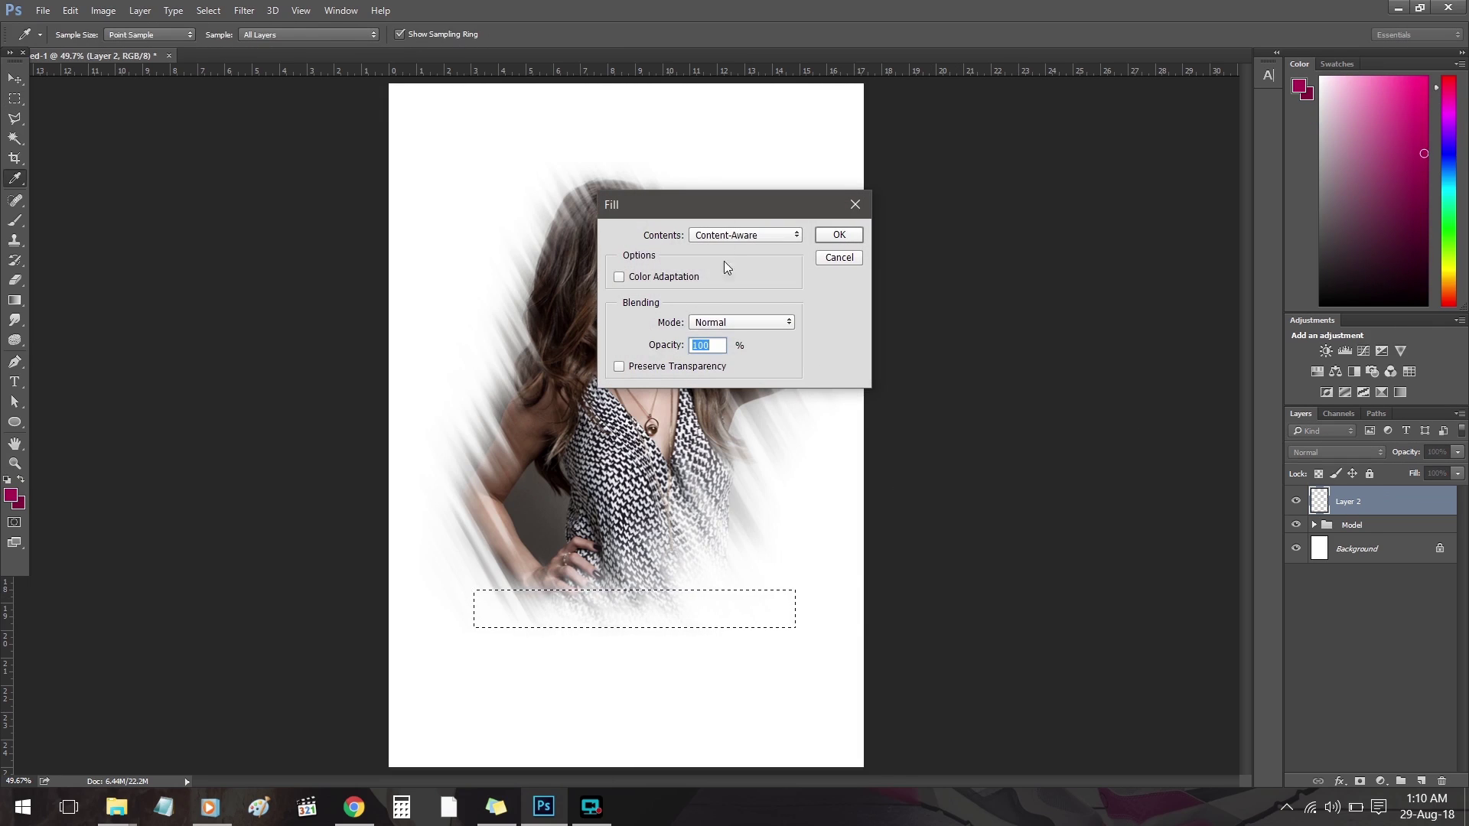
left_click(742, 234)
left_click(730, 248)
key("Return")
- Add a Color Overlay effect to the magenta bar's layer
key("z")
left_click_drag(648, 615, 680, 614)
right_click(1366, 505)
left_click(1013, 115)
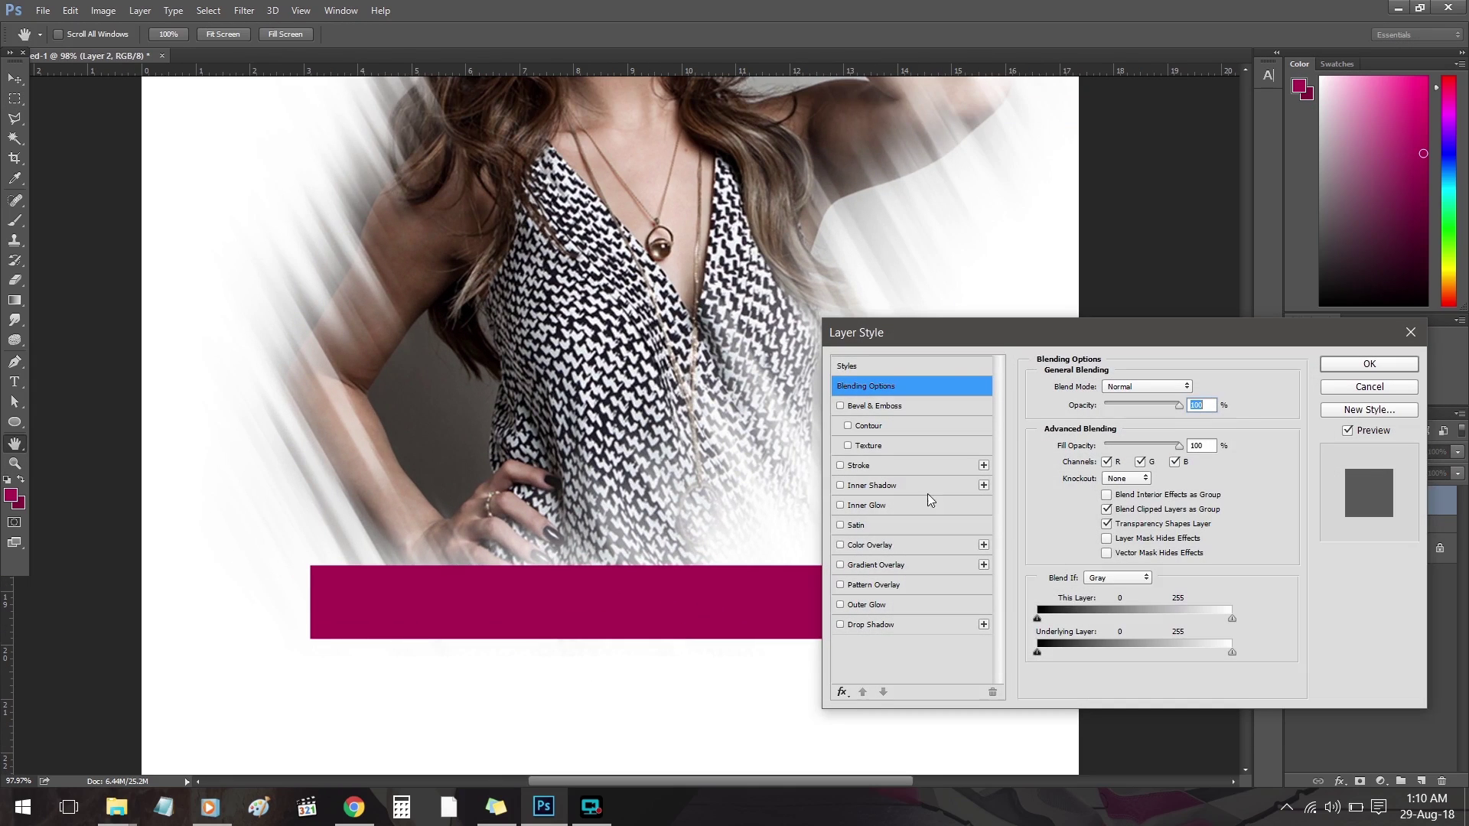
left_click(870, 545)
- Try other overlay colours on the bar and accept a dark teal, #00646d
left_click(1196, 387)
left_click(731, 330)
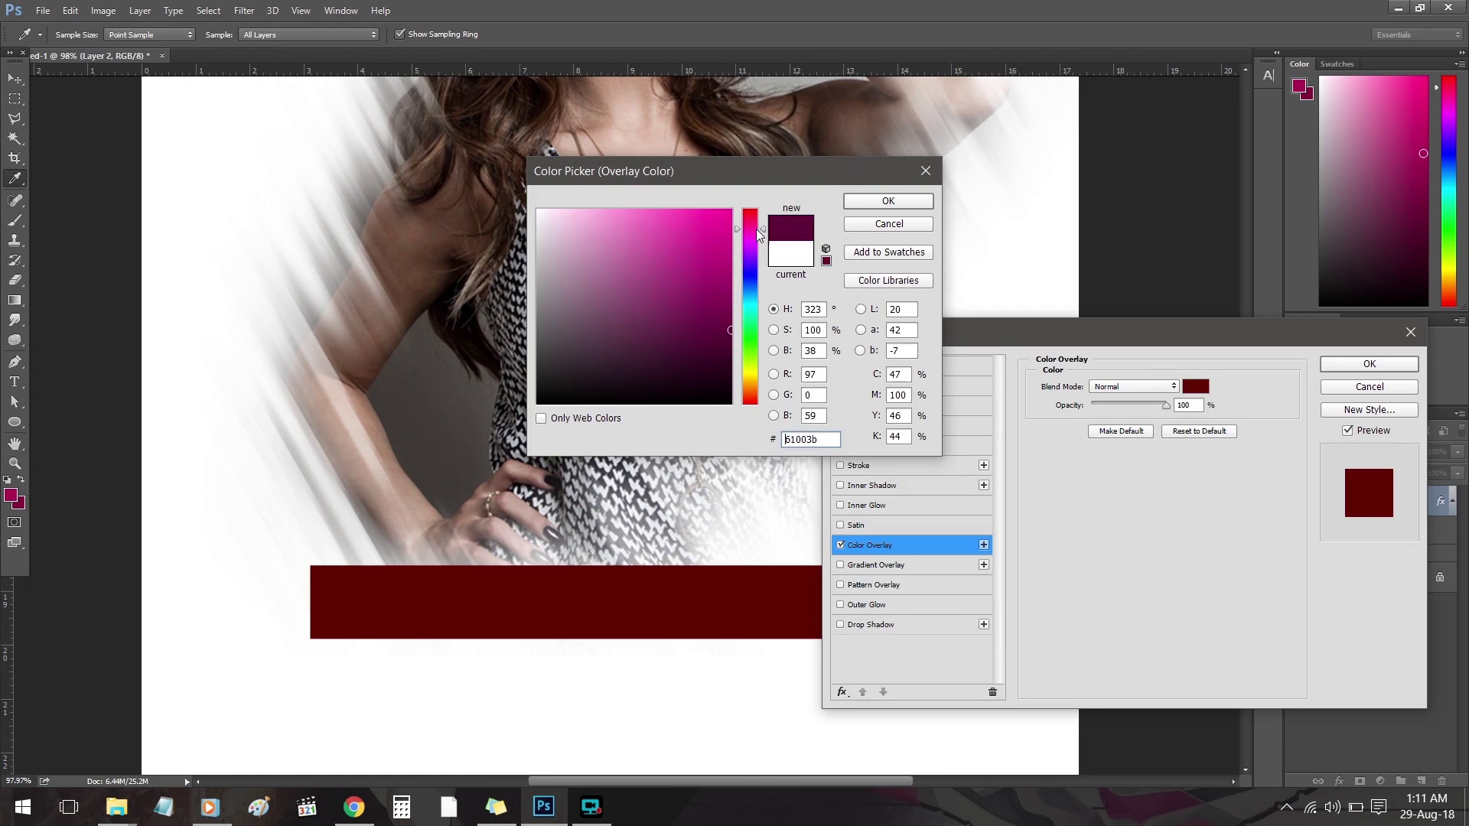
left_click_drag(723, 279, 727, 316)
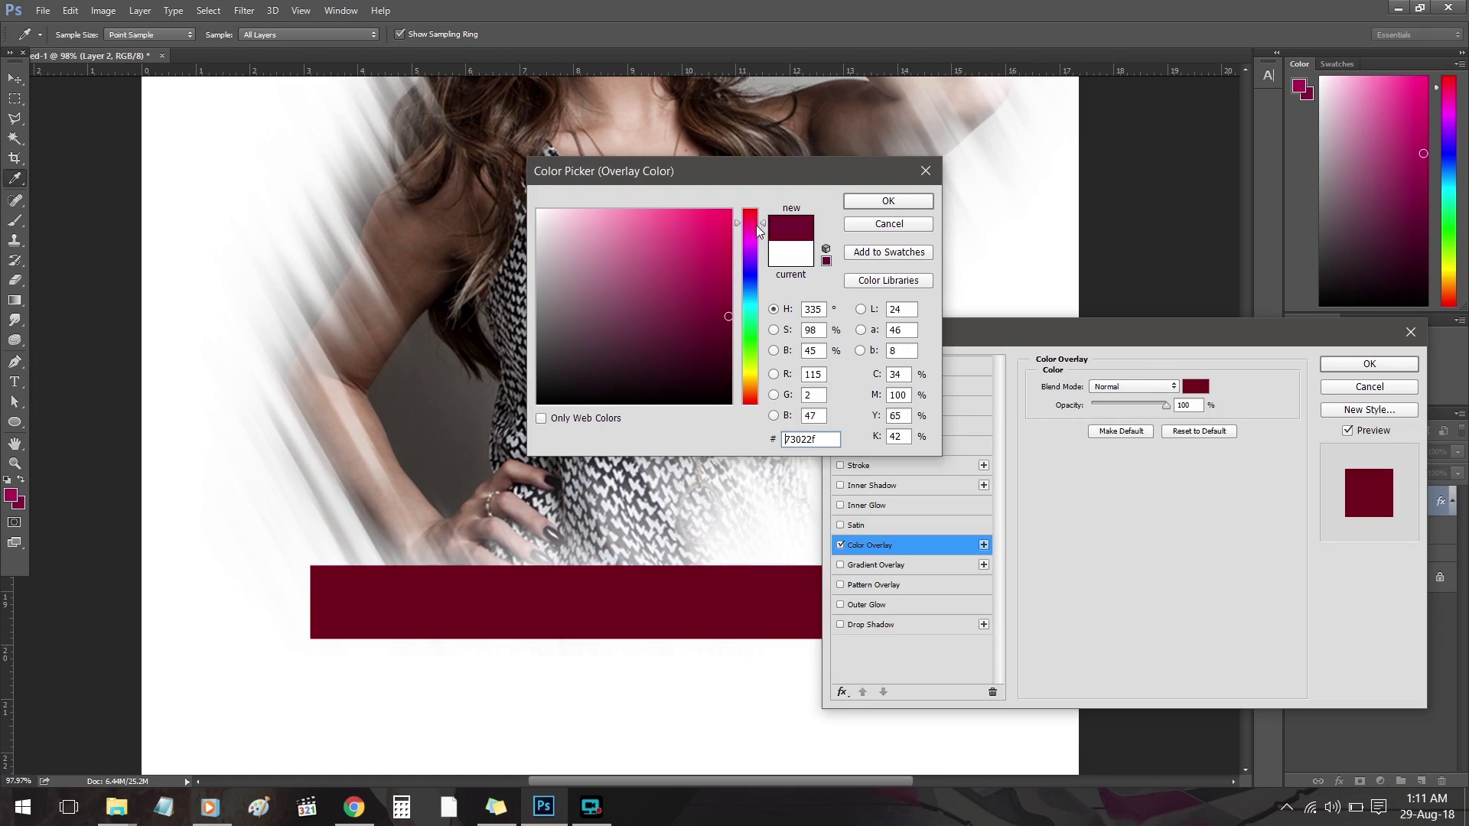
left_click_drag(752, 235, 738, 233)
left_click(721, 243)
mouse_move(718, 289)
left_mouse_down()
mouse_move(726, 324)
mouse_move(729, 266)
mouse_move(711, 302)
mouse_move(699, 284)
left_mouse_up()
mouse_move(750, 244)
left_mouse_down()
mouse_move(745, 321)
mouse_move(726, 314)
left_mouse_up()
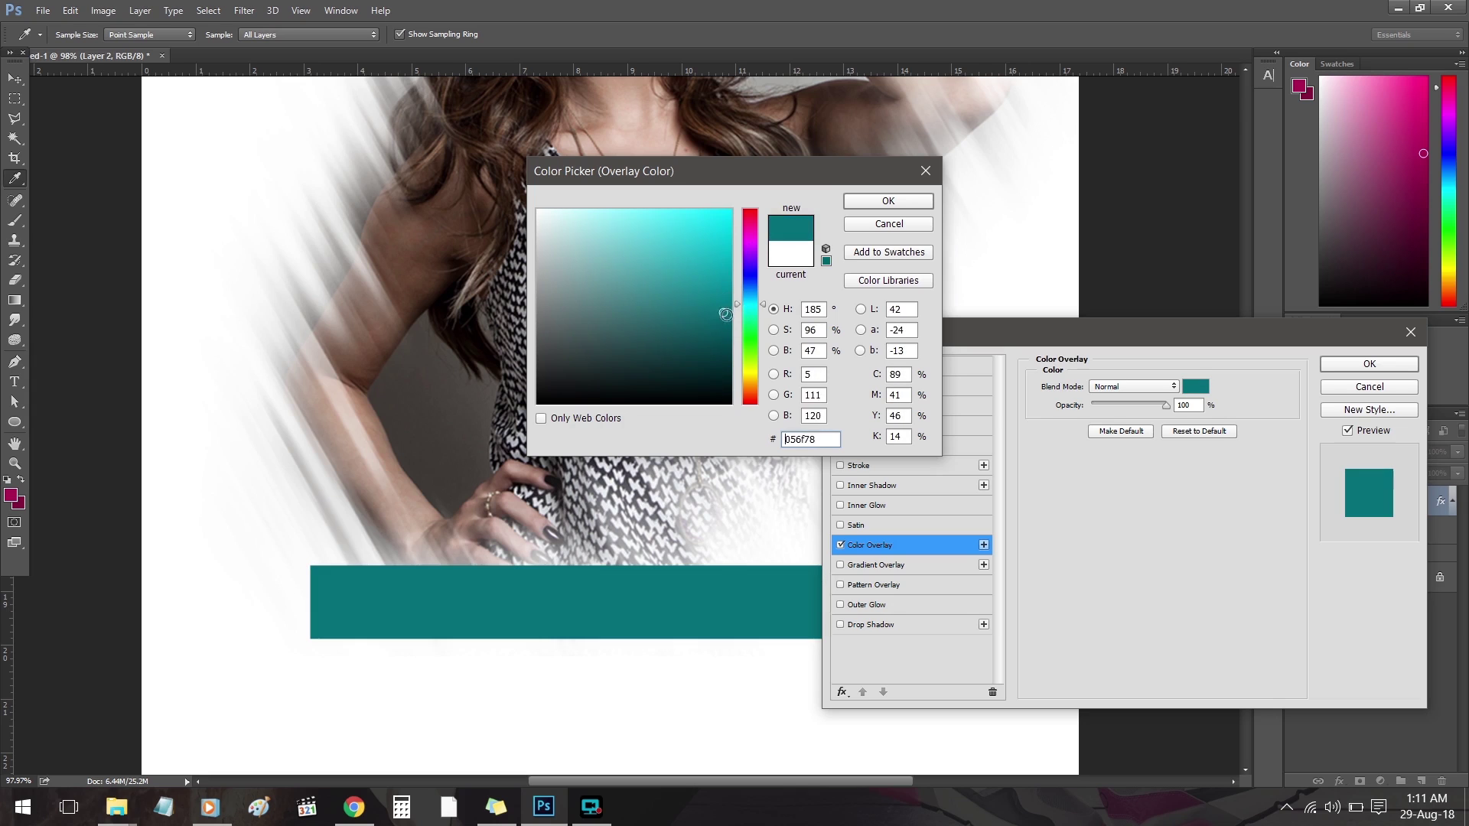
left_click(888, 204)
- Set the bar's overlay colour to a dark magenta of about #810140 and apply the layer style
left_click(1196, 386)
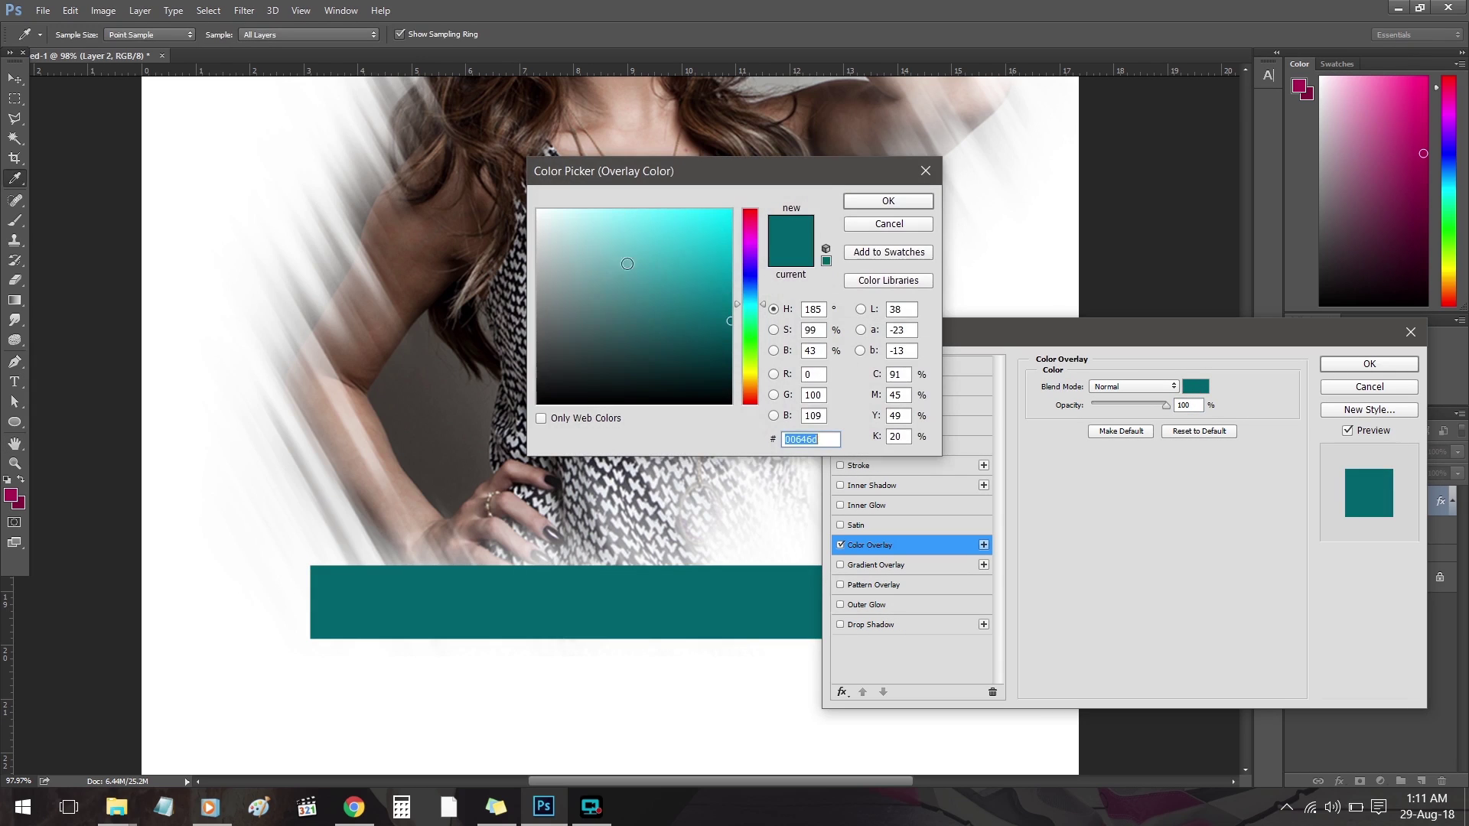
mouse_move(597, 317)
left_mouse_down()
mouse_move(567, 324)
mouse_move(670, 362)
mouse_move(685, 354)
mouse_move(691, 327)
mouse_move(645, 318)
left_mouse_up()
left_click(398, 290)
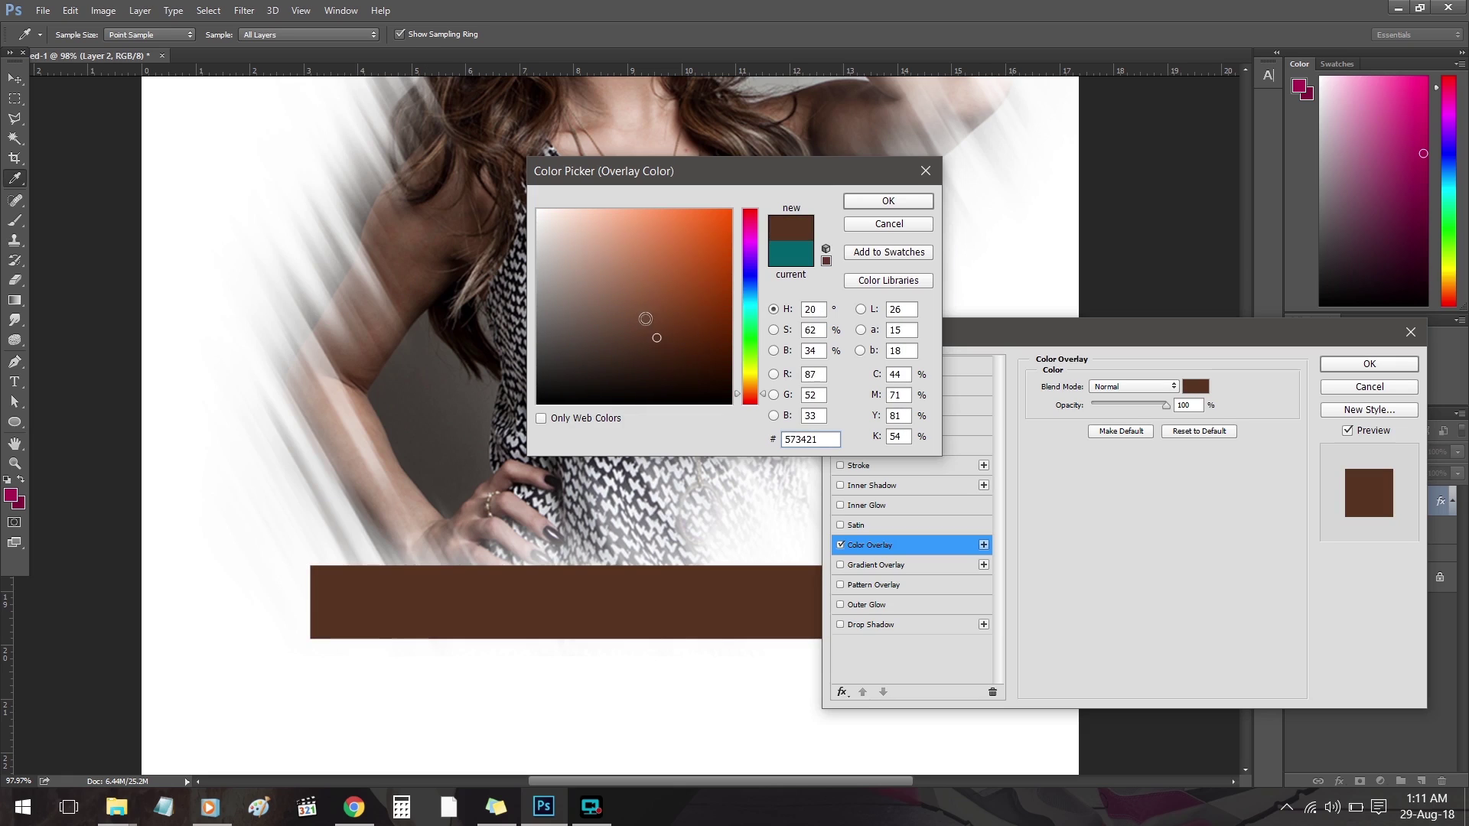
left_click_drag(748, 353, 753, 238)
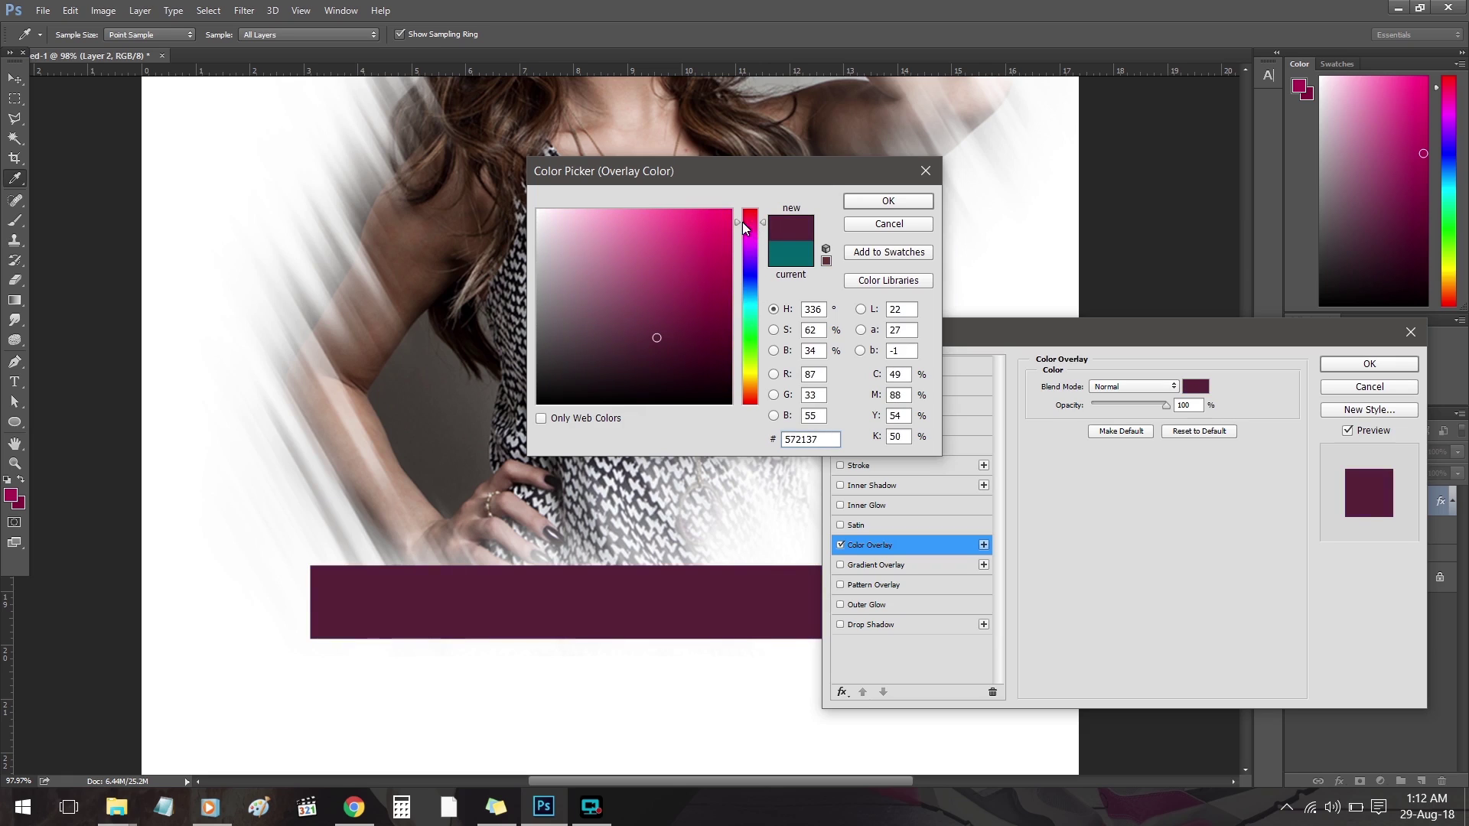
left_click(718, 328)
left_click_drag(729, 302, 731, 285)
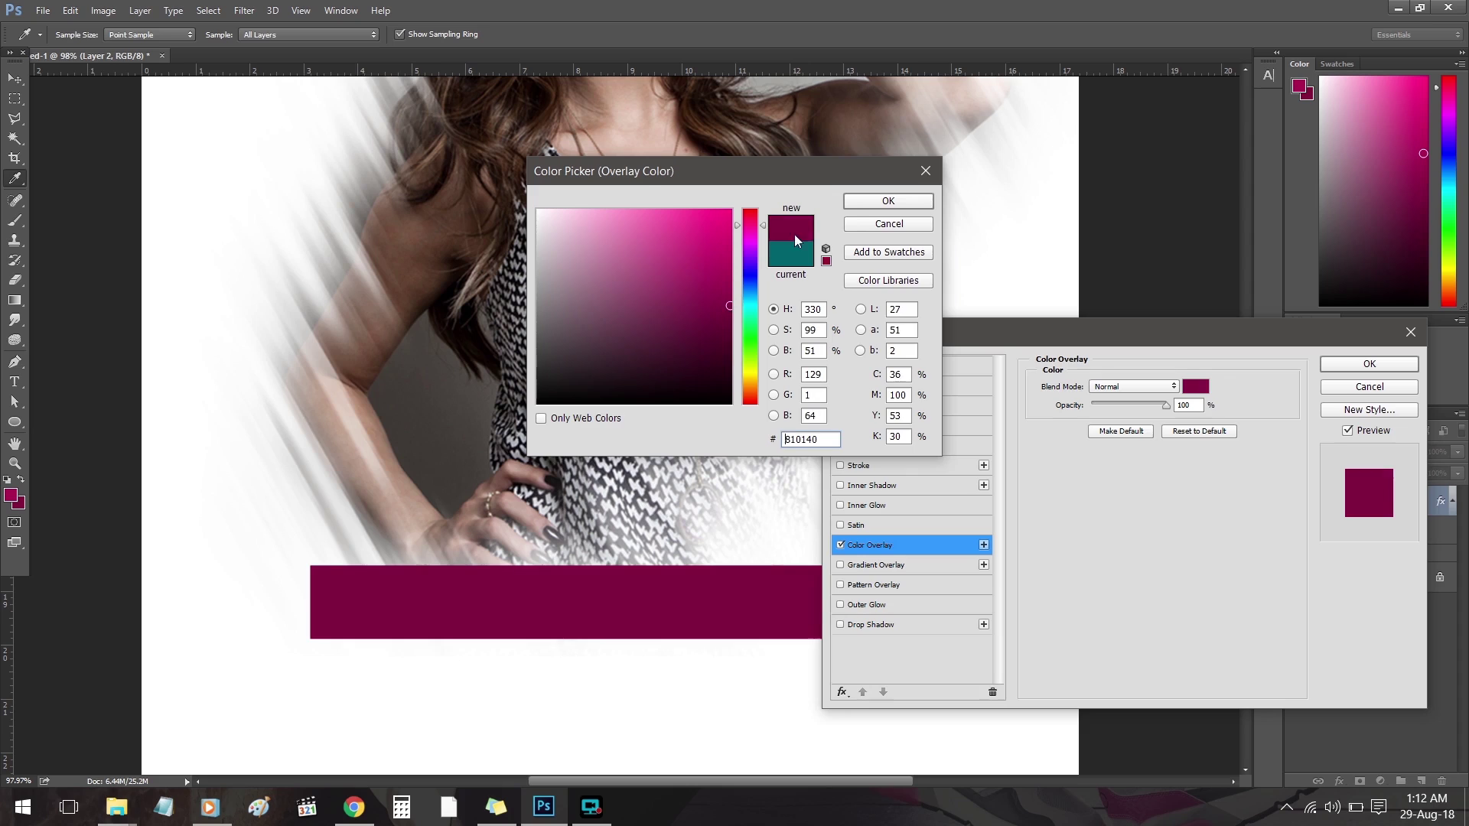
left_click(888, 200)
left_click(1368, 364)
- Sample the bar's overlay colour as the foreground colour
key("z")
key("ctrl+0")
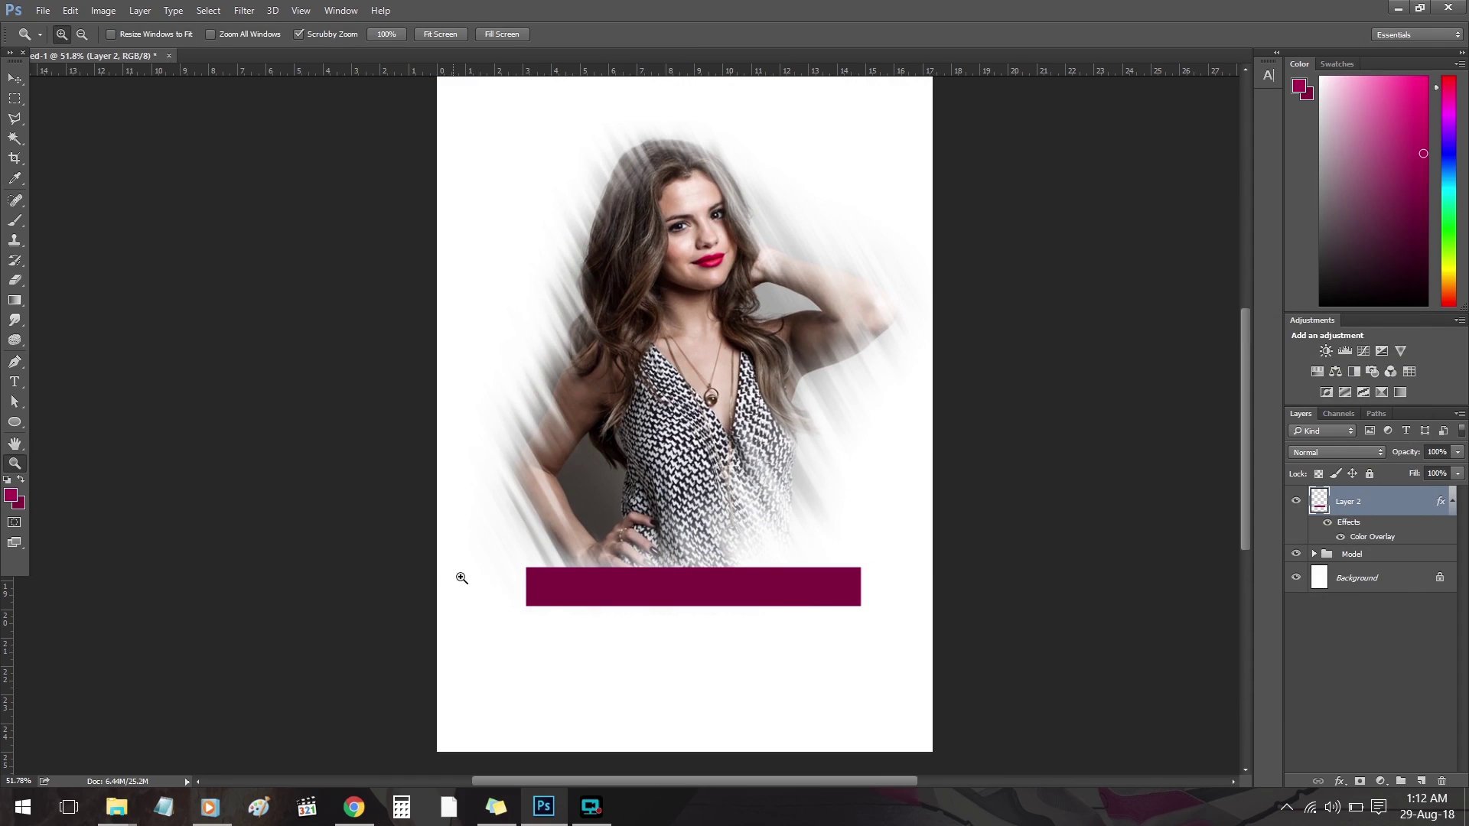
key("i")
key("v")
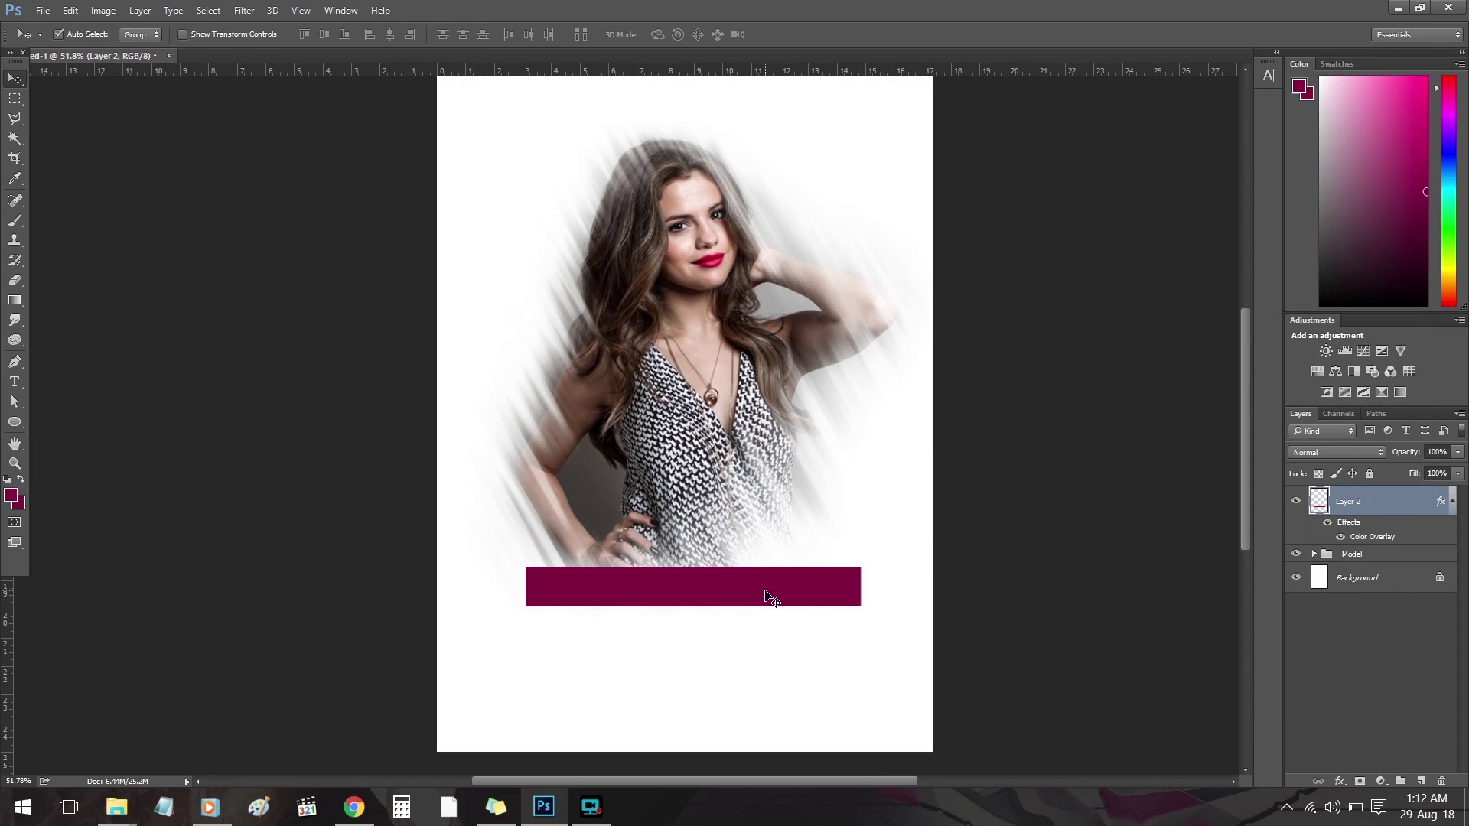
- Narrow the bar symmetrically to about two thirds of its width and reduce its height to about 72%
key("ctrl+t")
left_click_drag(861, 587, 804, 586)
key("z")
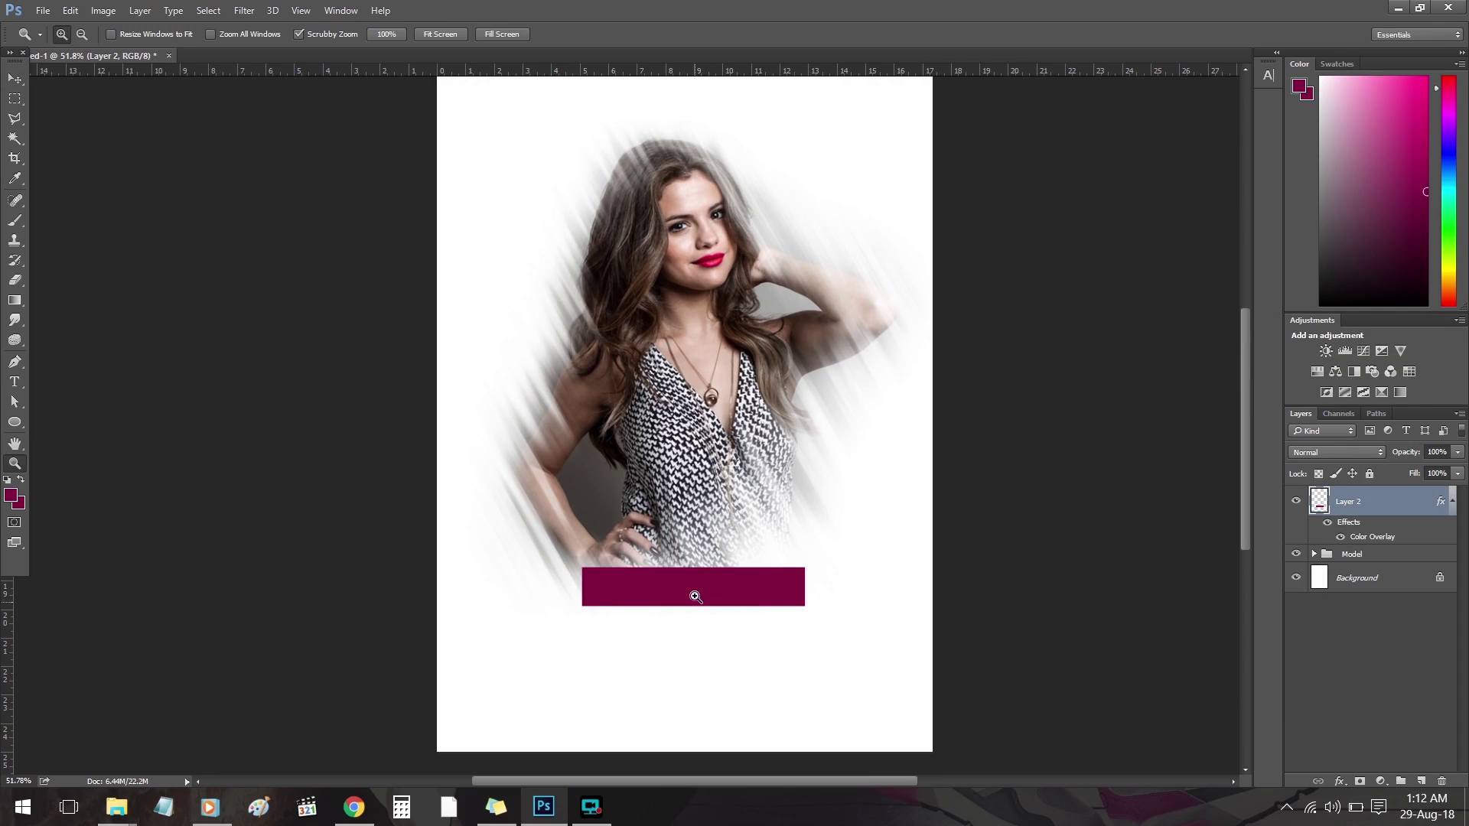
left_click(694, 596)
key("ctrl+t")
left_click_drag(695, 617, 738, 595)
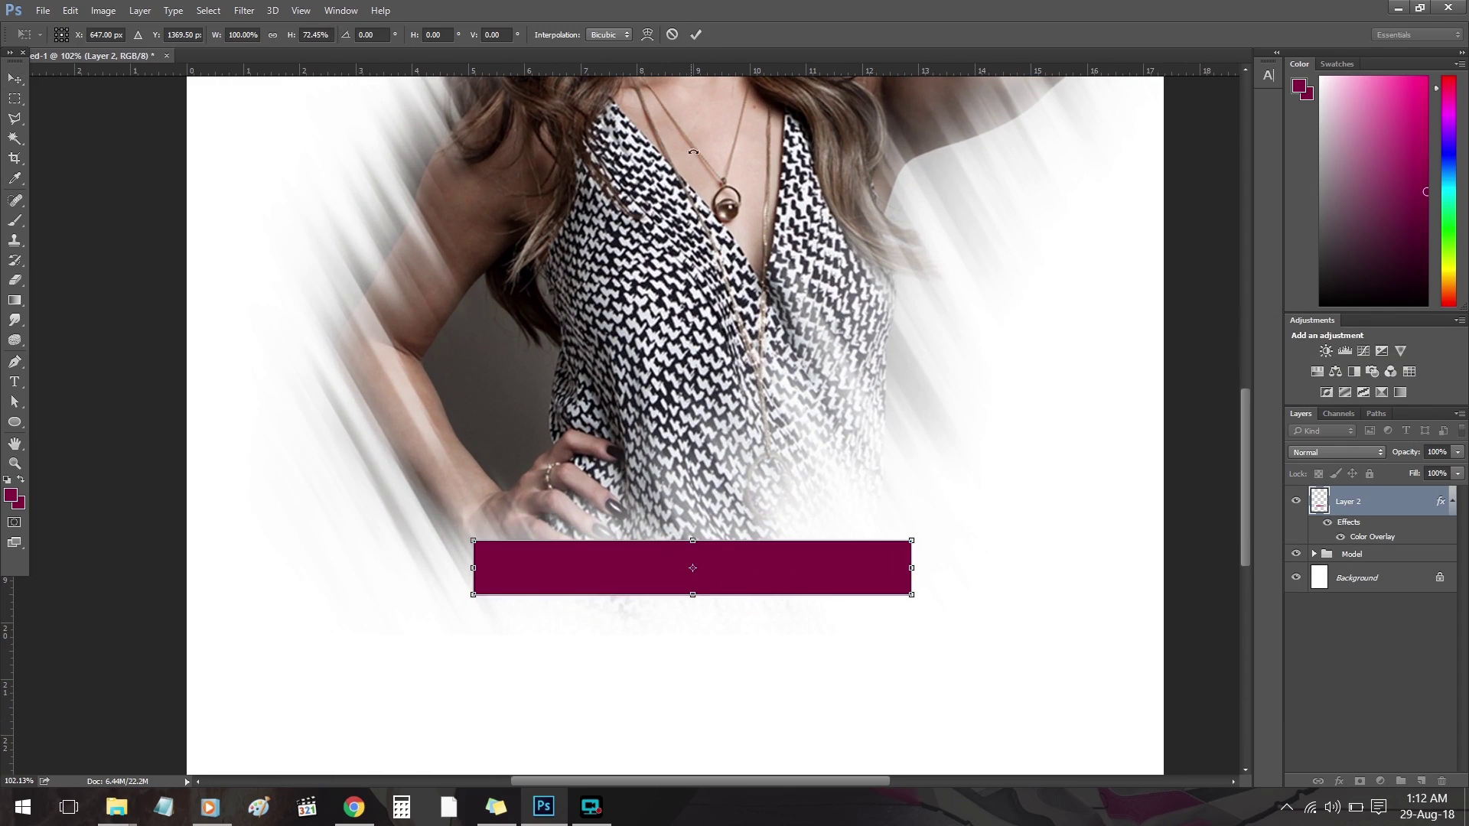
left_click(700, 33)
- Add the text LIVE PERFORMANCE in Futura Lt BT Light below the bar and scale it to about 269%
left_click(1452, 501)
key("t")
left_click(421, 652)
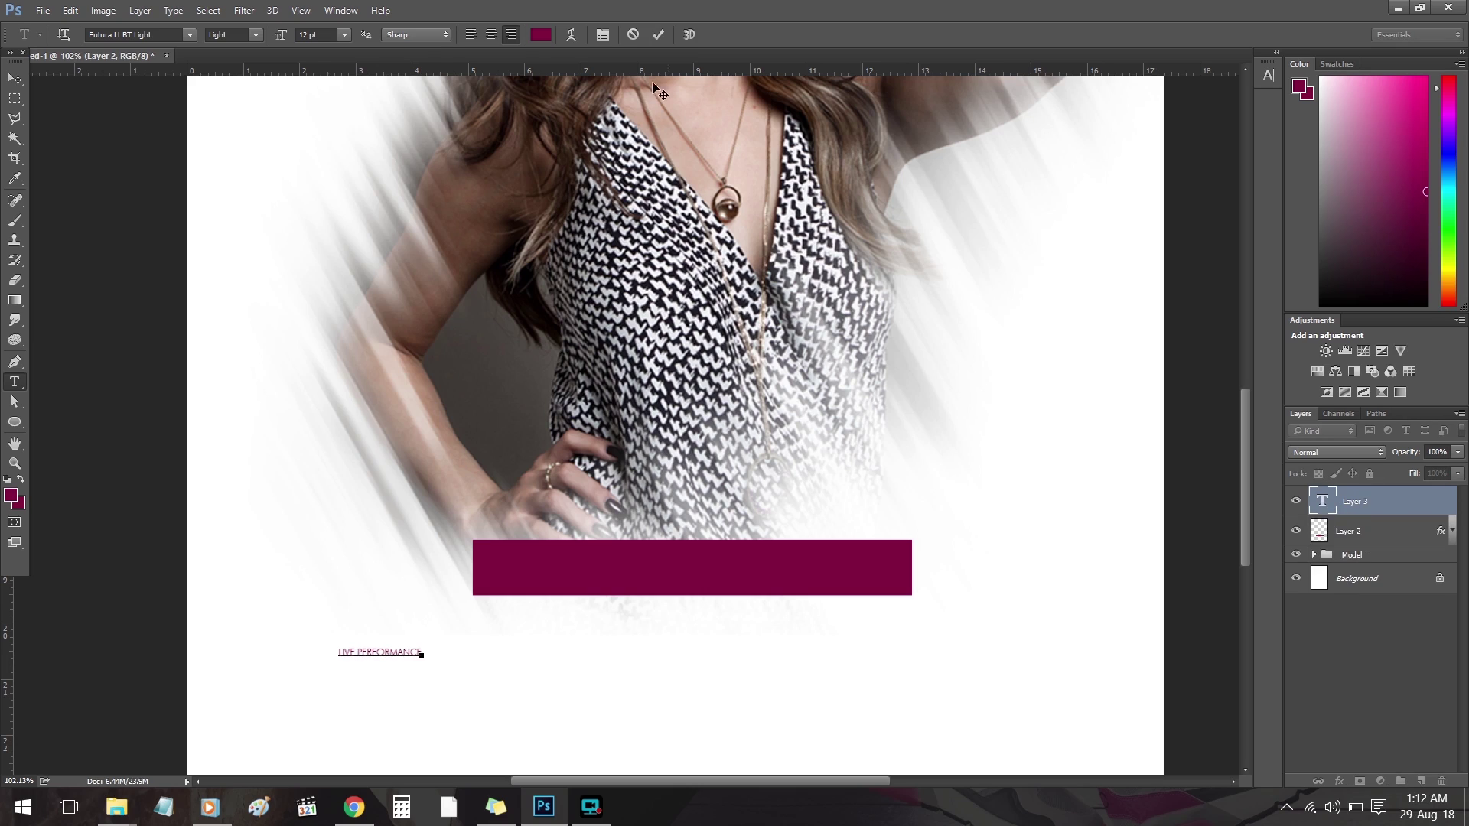
key("ctrl+t")
left_click_drag(425, 661, 563, 676)
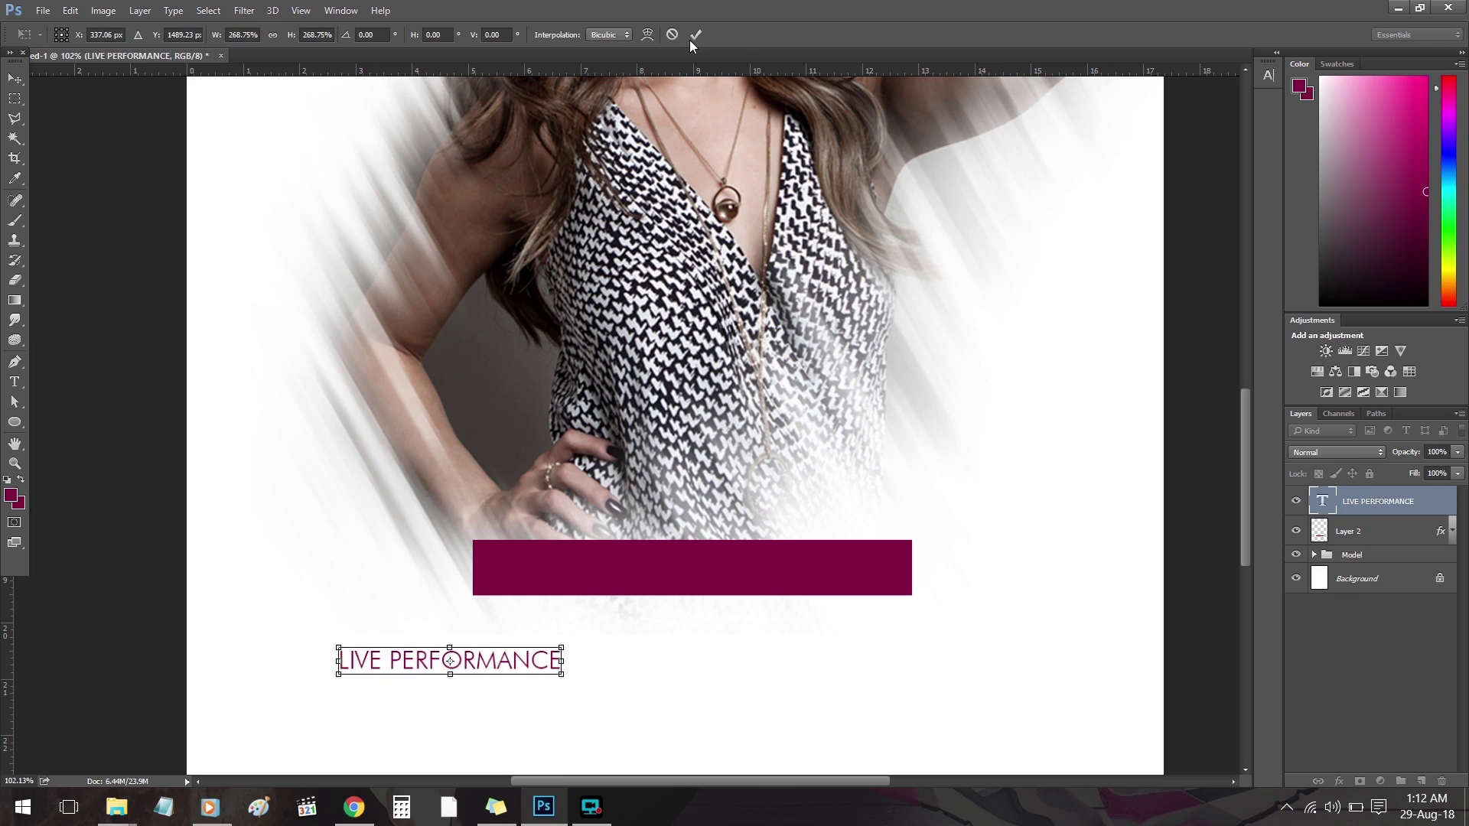
left_click(697, 34)
- Colour the LIVE PERFORMANCE text white and move it onto the bar, centred horizontally on the page
left_click(540, 36)
left_click(537, 211)
left_click(887, 201)
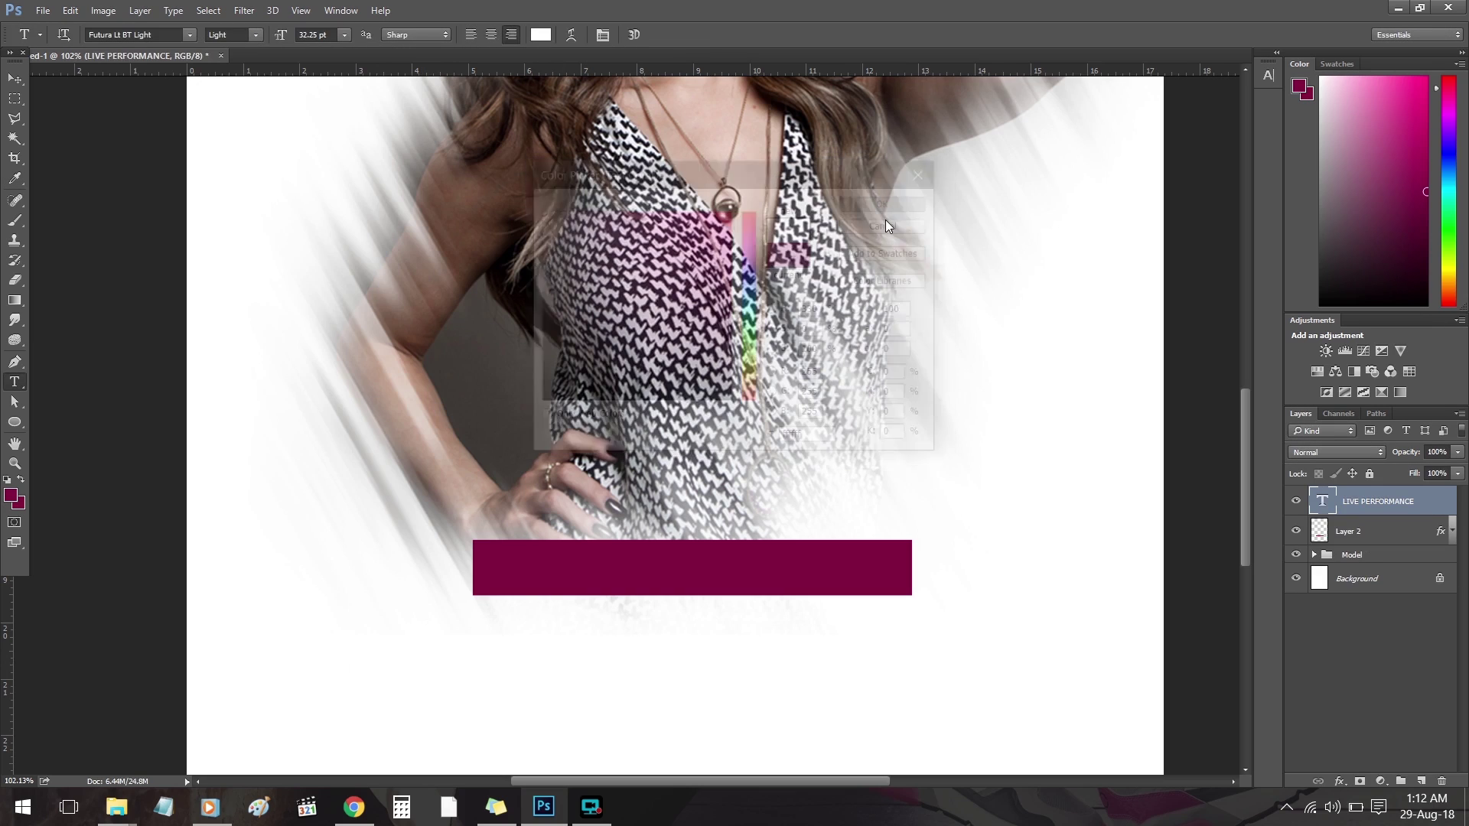
left_click(17, 97)
left_click(15, 78)
left_click_drag(462, 688, 627, 595)
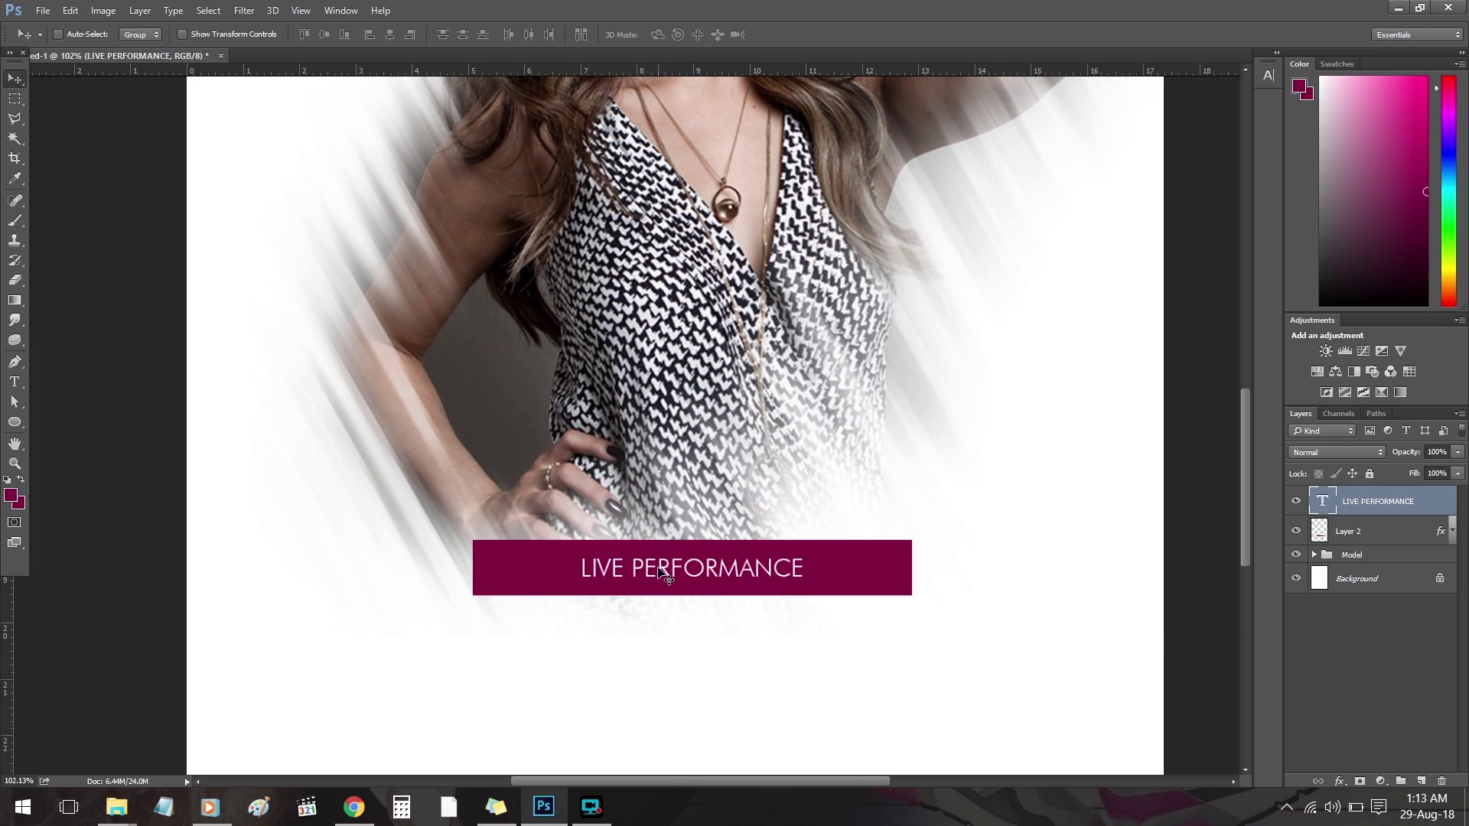
left_click(391, 37)
key("ctrl+d")
- Enlarge the LIVE PERFORMANCE text to about 46.94 pt and set its tracking to 100
key("ctrl+t")
left_click_drag(787, 582, 837, 589)
left_click(15, 382)
left_click(676, 569)
key("ctrl+a")
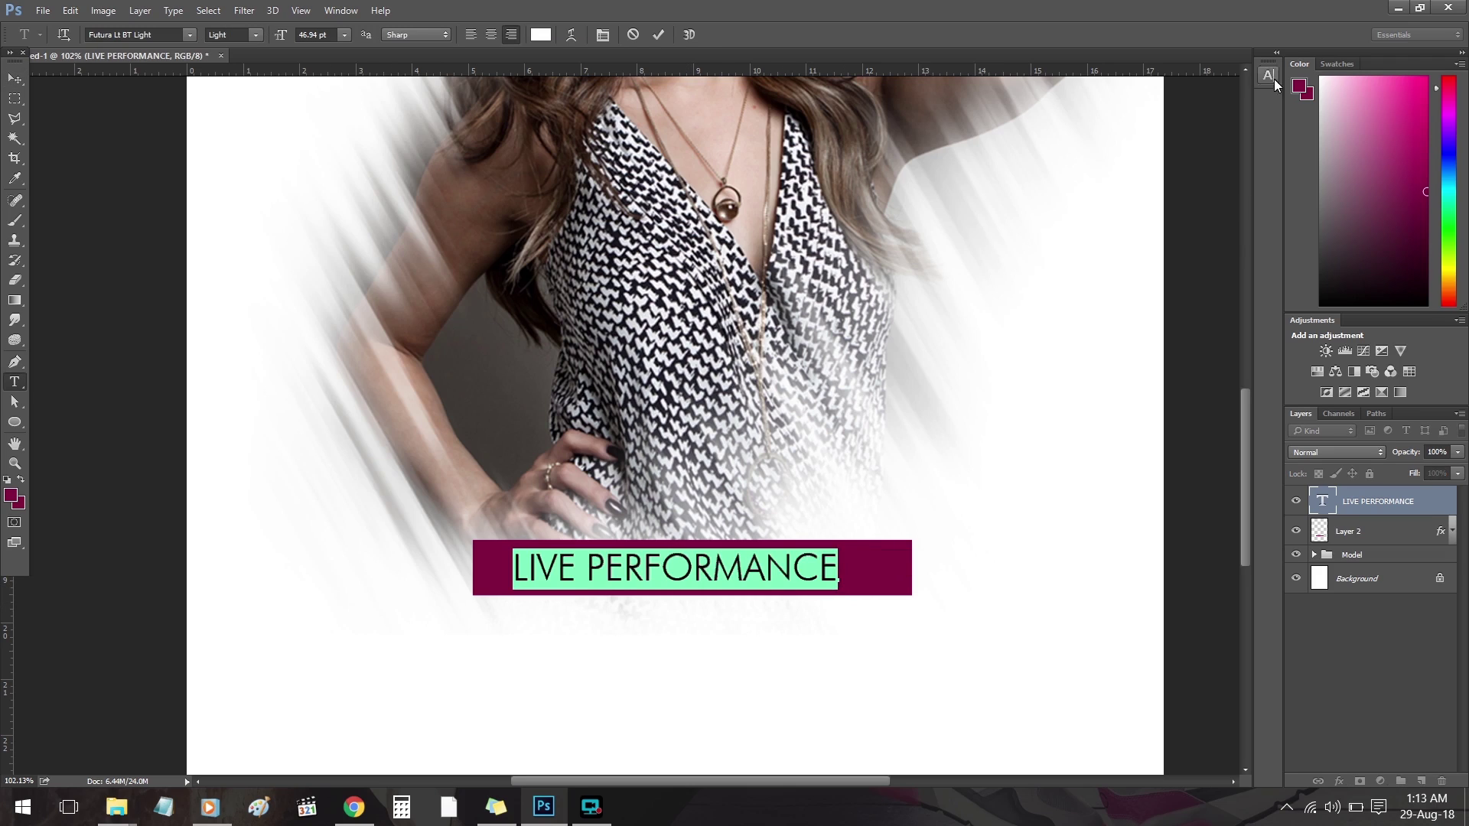
left_click(1270, 75)
left_click_drag(1207, 124, 1150, 118)
type("100")
key("Return")
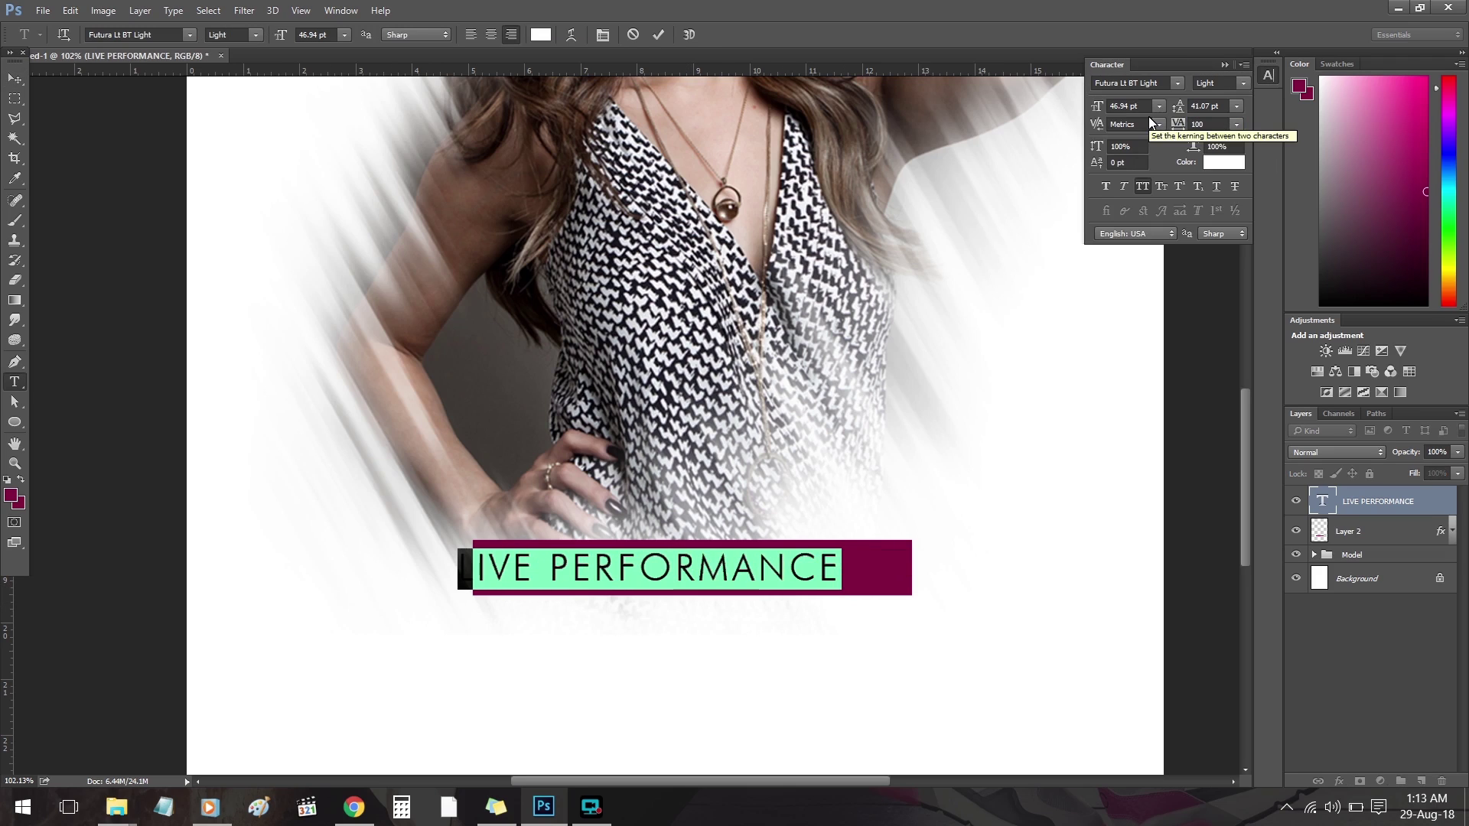
- Centre the LIVE PERFORMANCE text and the bar layer horizontally on the page
left_click(15, 78)
left_click(391, 36)
left_click(1273, 78)
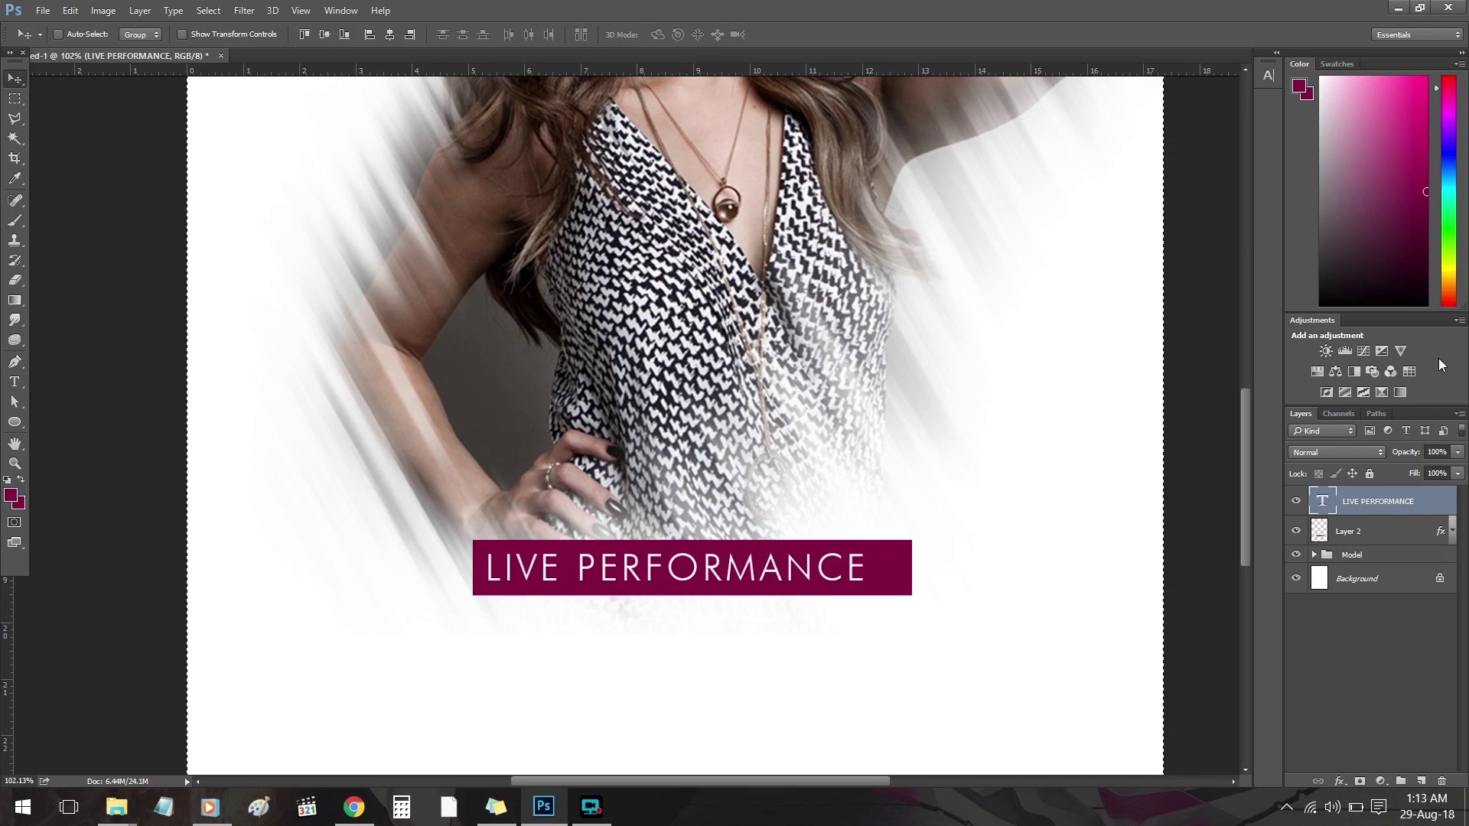
left_click(1375, 531)
left_click(391, 36)
- Shrink the bar to about 93% width and 86% height so it fits closely around the text
key("ctrl+t")
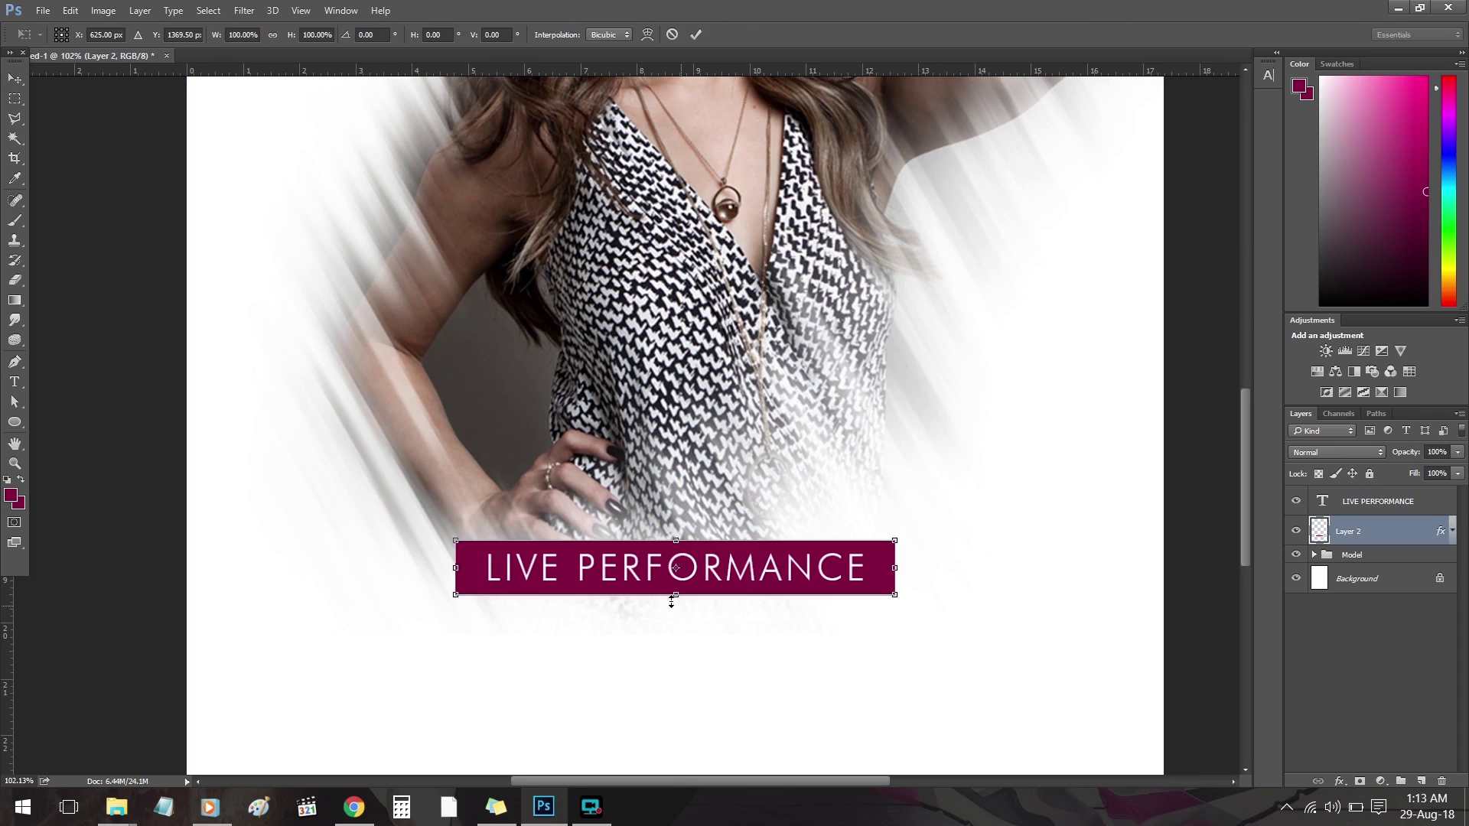
left_click_drag(675, 595, 676, 587)
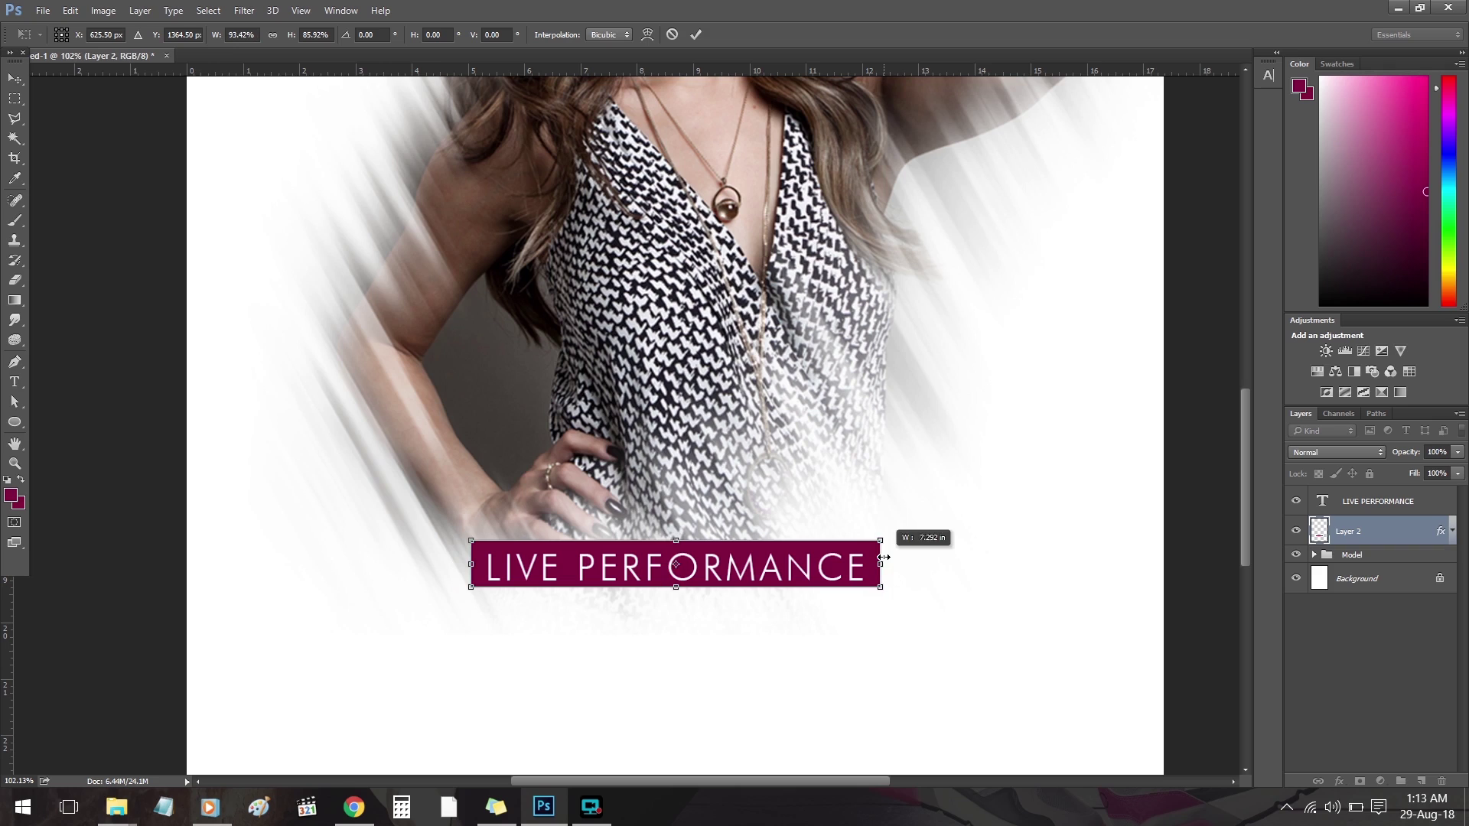
left_click(695, 35)
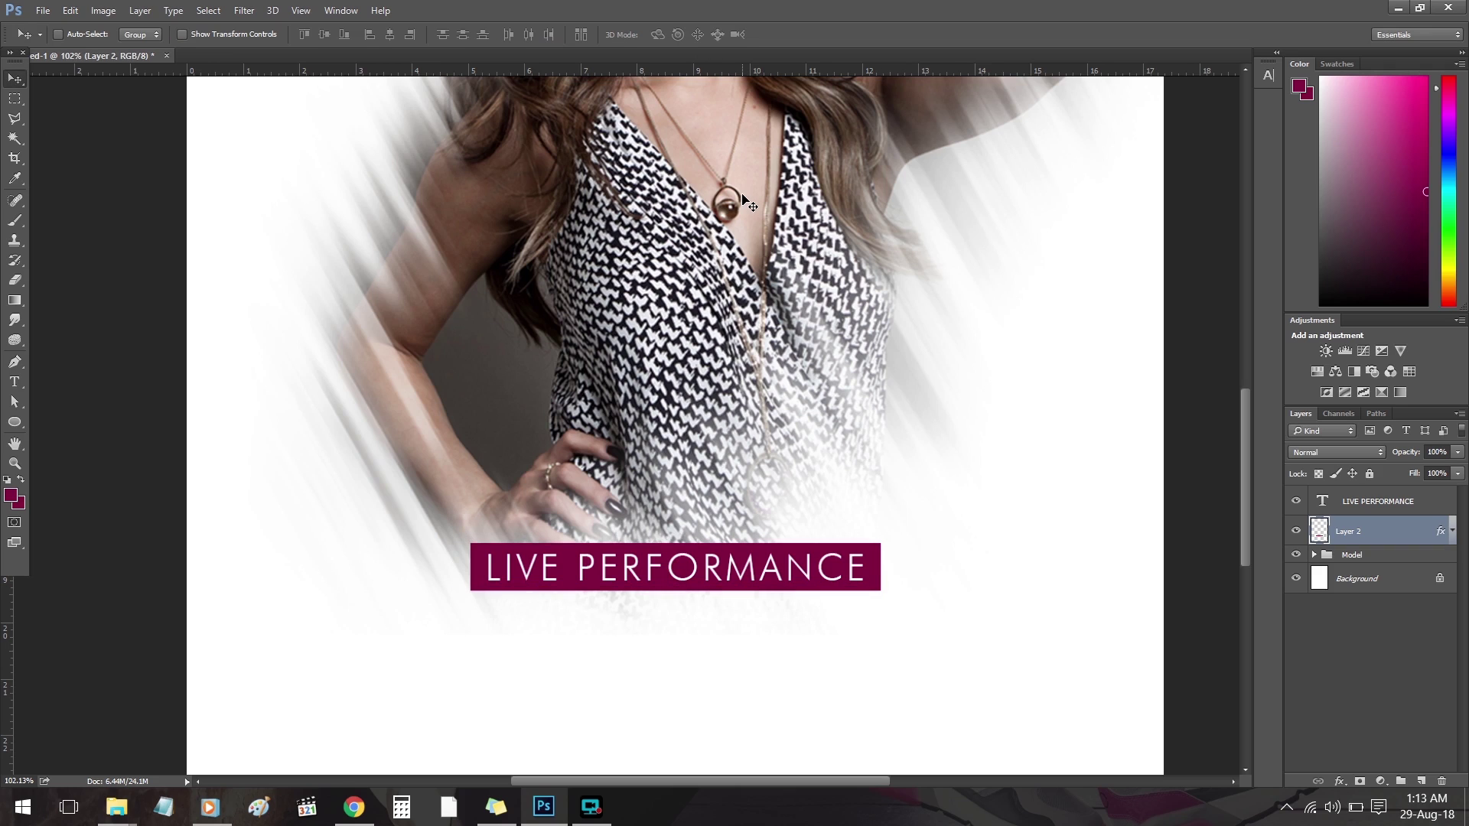
key("ctrl+0")
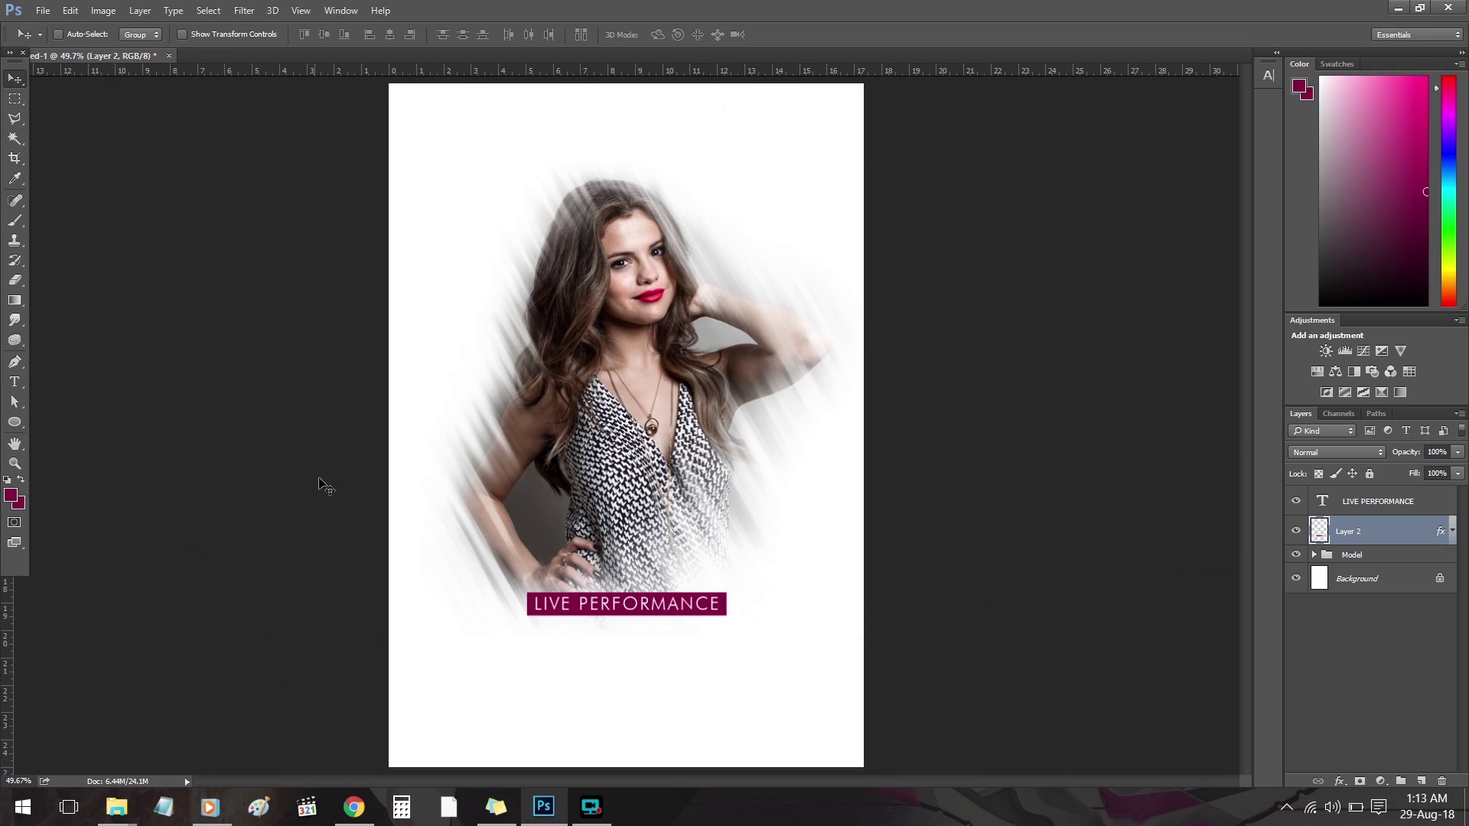
- Duplicate the LIVE PERFORMANCE text below the bar and colour the copy grey, #a5a5a5
left_click(1370, 504)
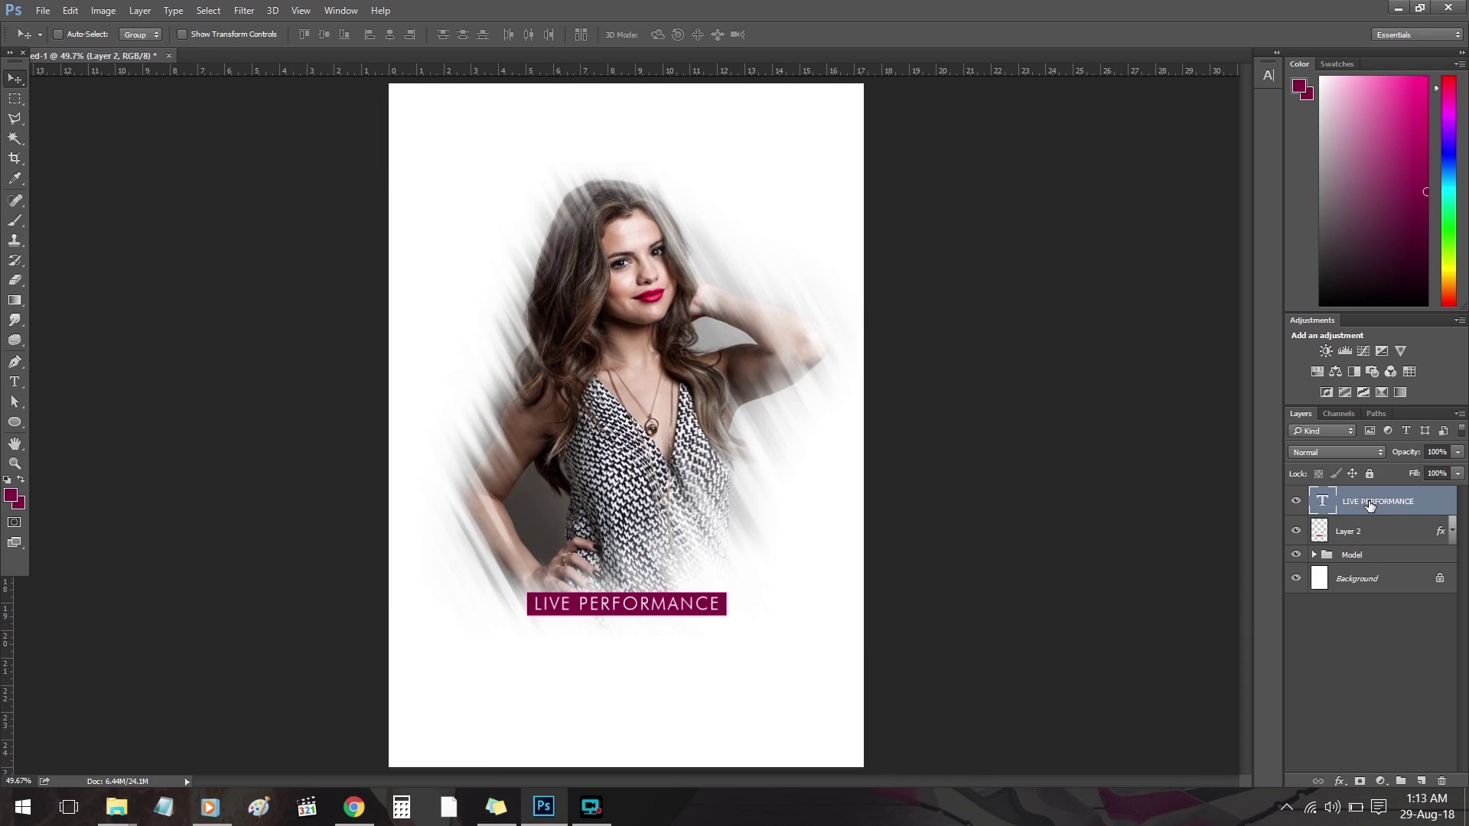
left_click_drag(624, 609, 629, 660, "alt")
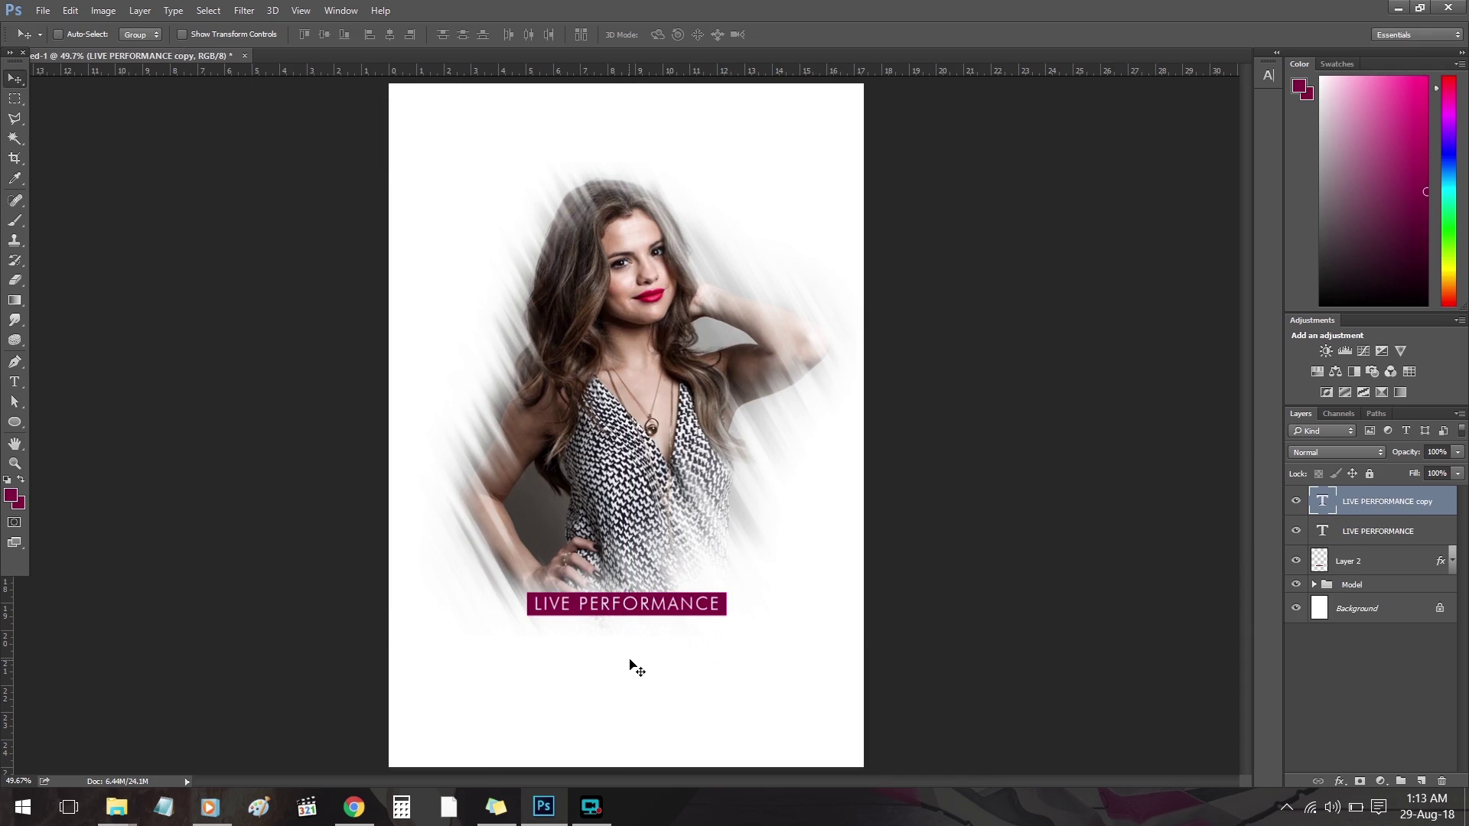
key("t")
left_click(540, 35)
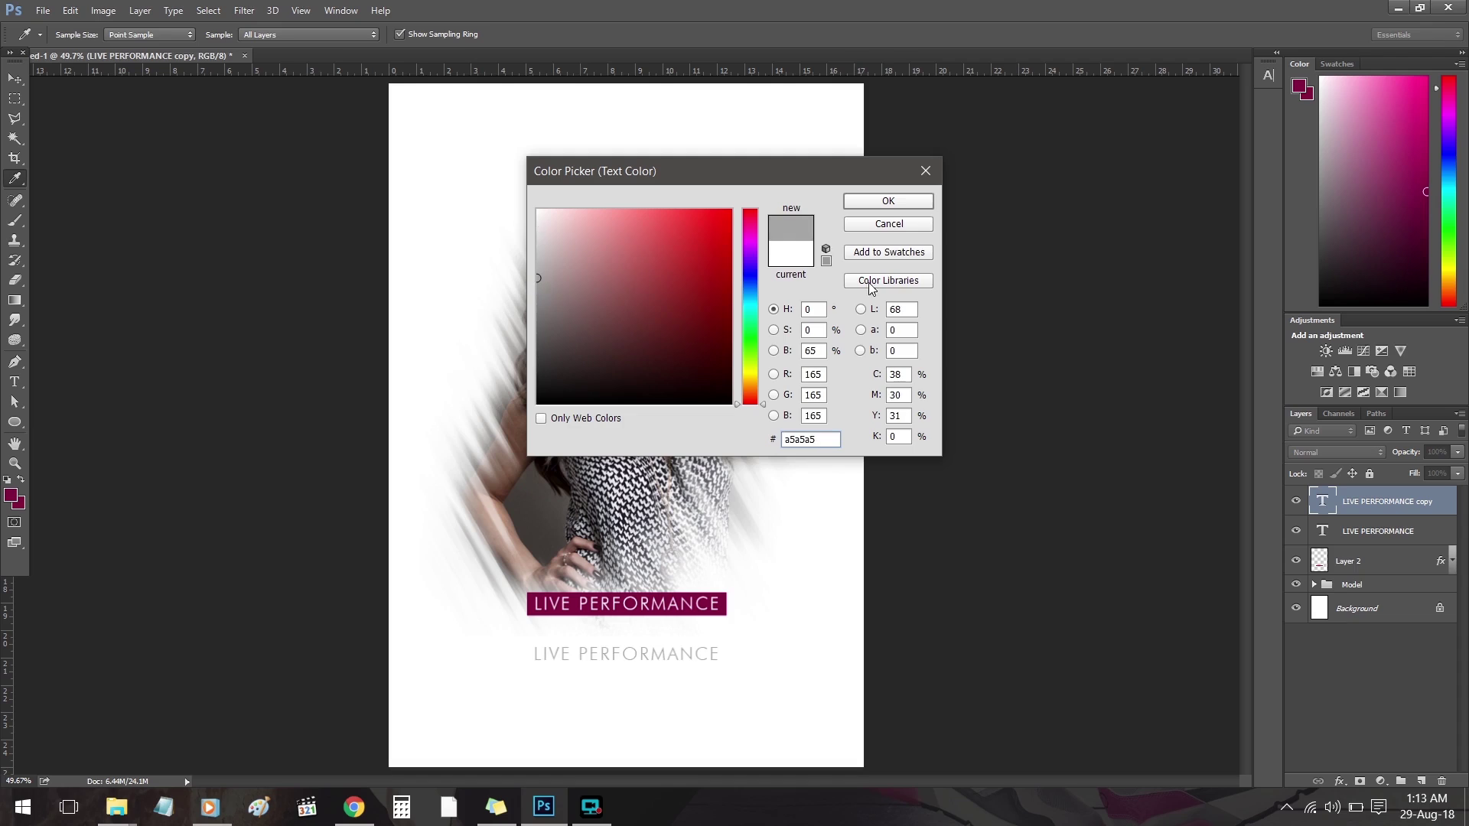
left_click(888, 200)
- Enlarge the grey text copy from its centre to about 91.61 pt
scroll(639, 664, "up", 5)
key("ctrl+t")
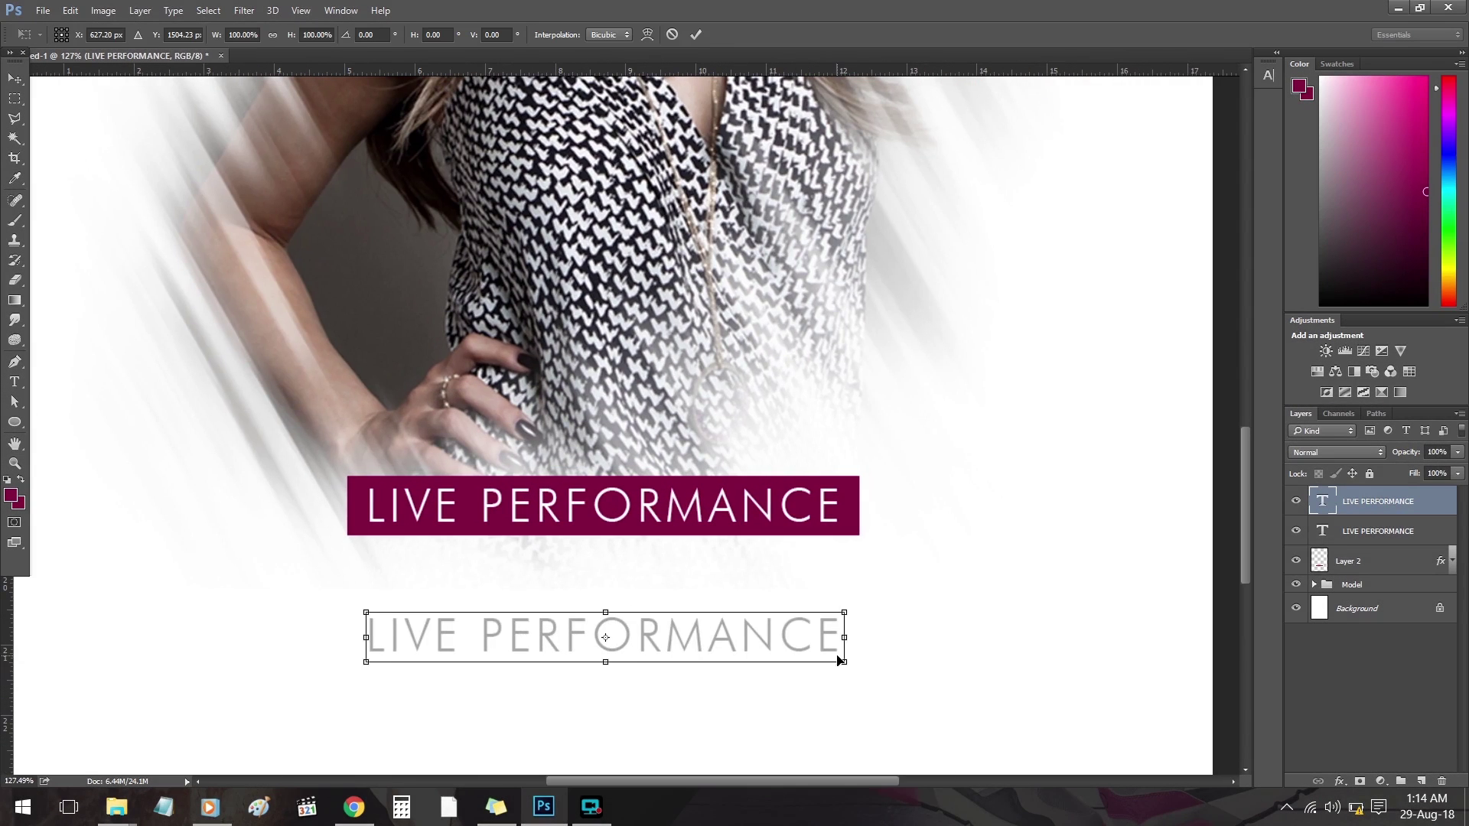
left_click_drag(840, 661, 1058, 711, "alt+shift")
left_click(695, 34)
- Replace the grey copy's wording with SELENA GOMEZ and enlarge it to about 99.49 pt
triple_click(668, 635)
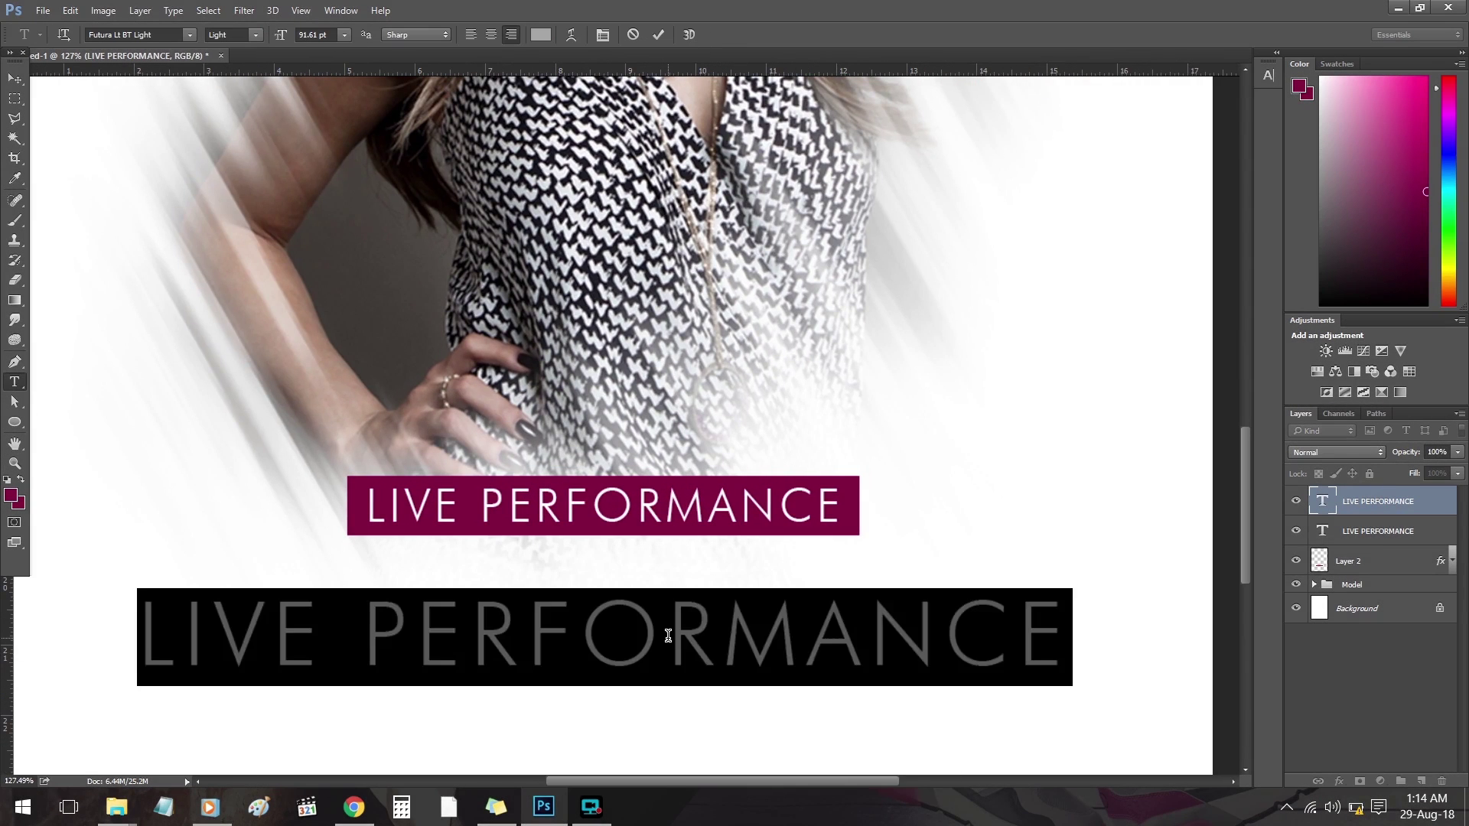
type("SELENA GOMEZ")
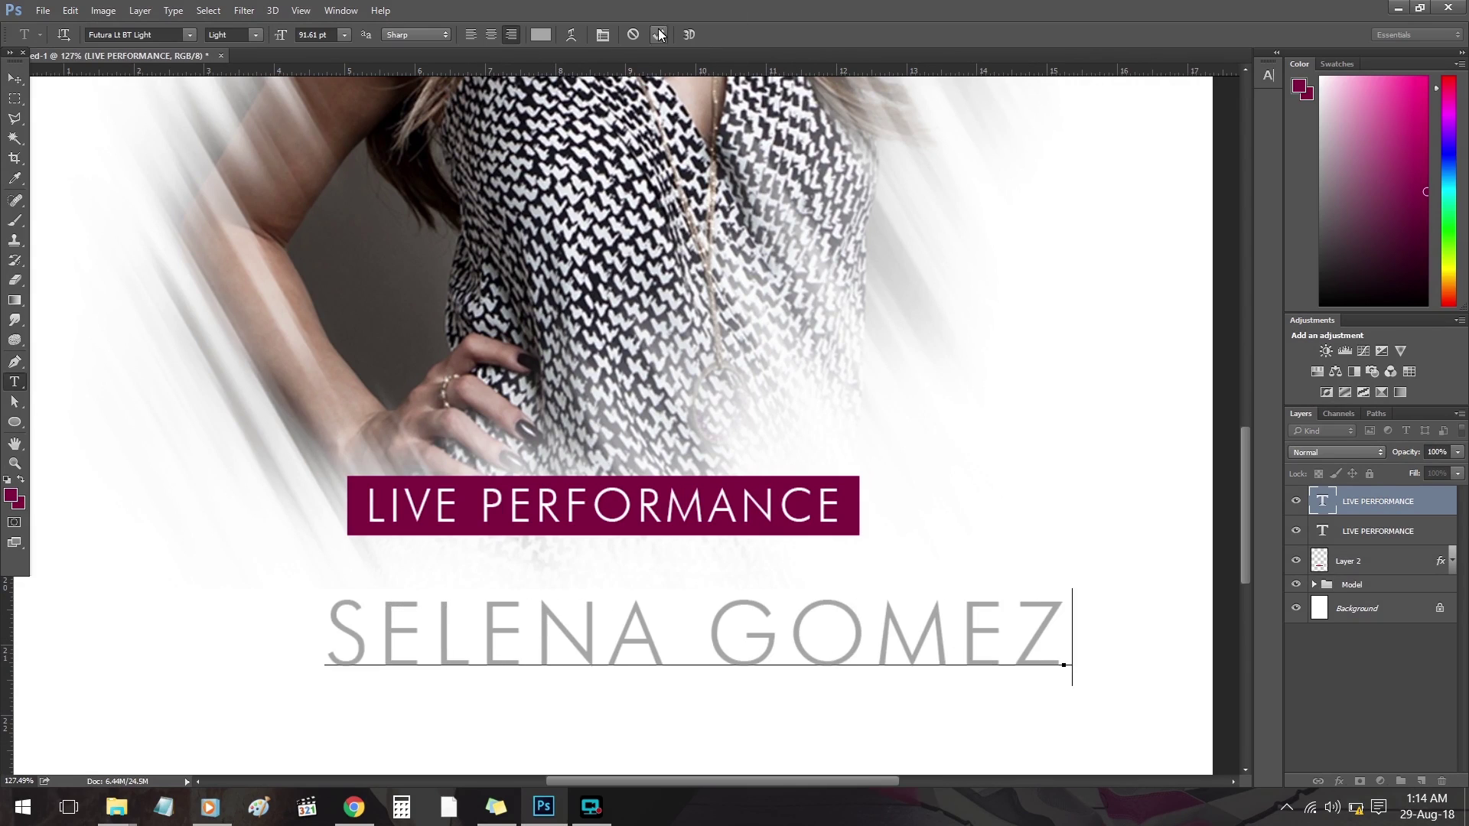
left_click(659, 35)
key("ctrl+t")
key("ctrl+0")
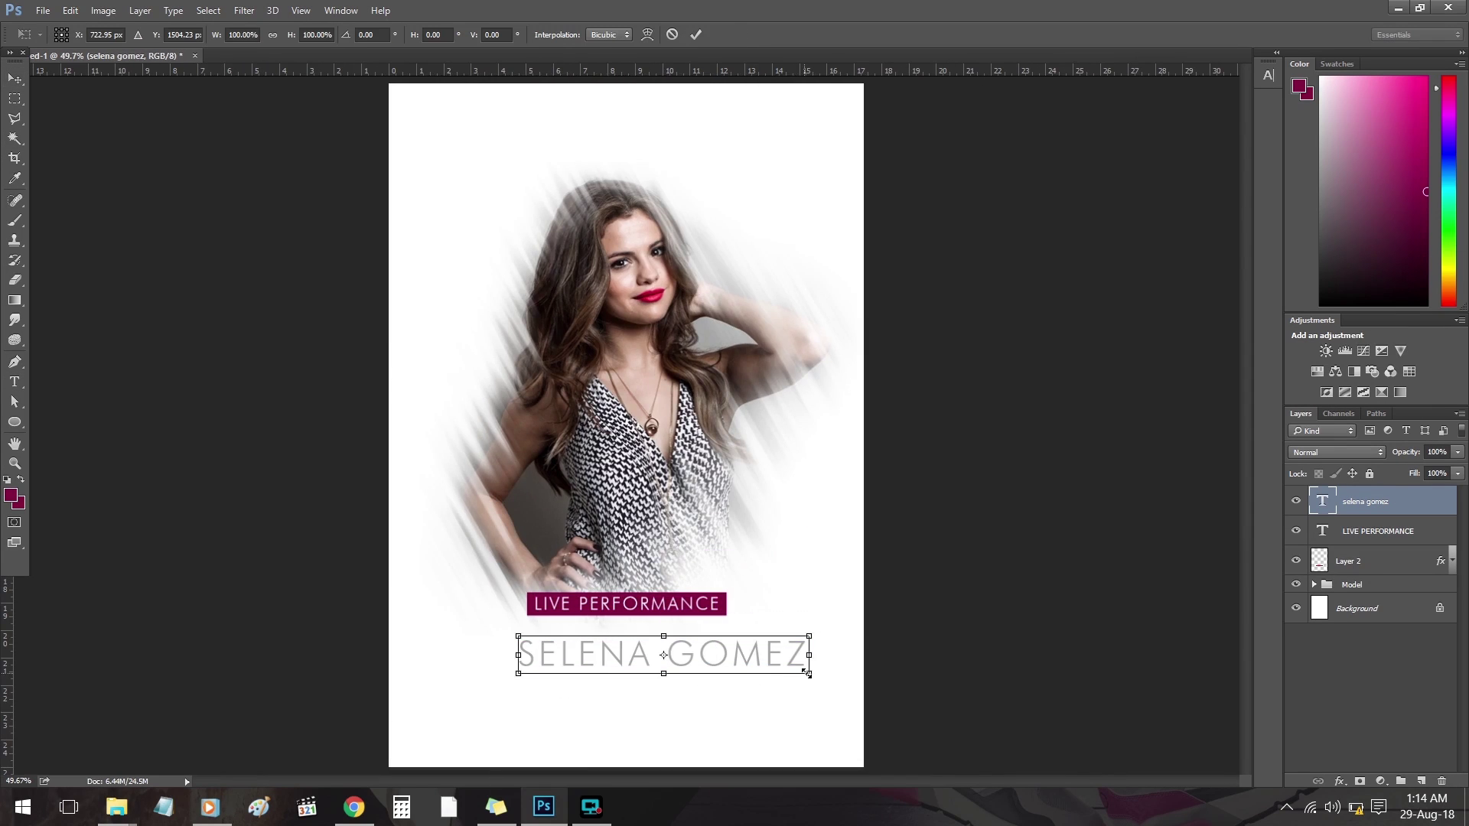
left_click(695, 35)
- Search the fonts for "squ" and set the SELENA GOMEZ text in Square721 BdEx BT Bold
key("t")
left_click(160, 34)
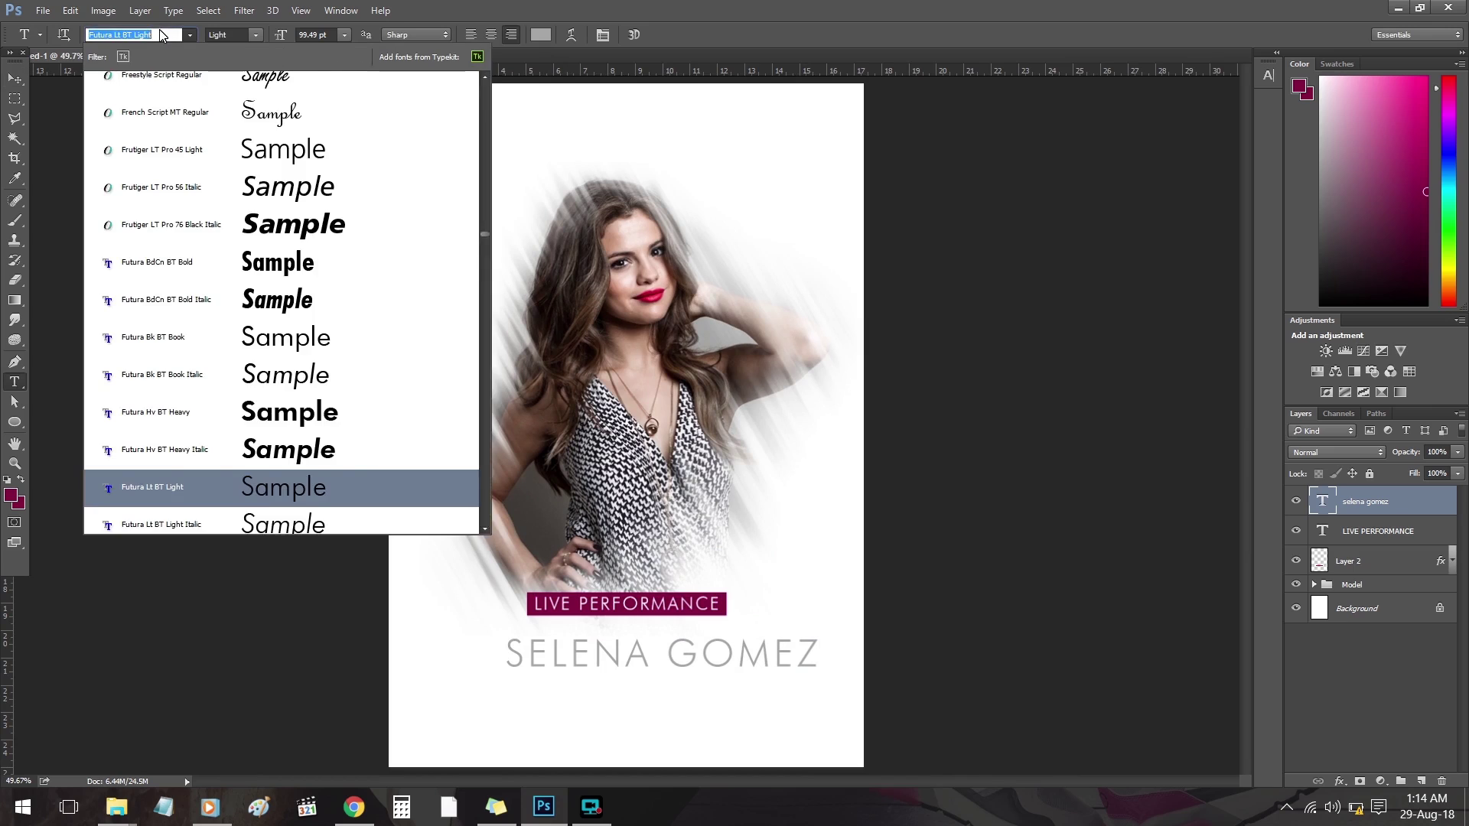
type("be")
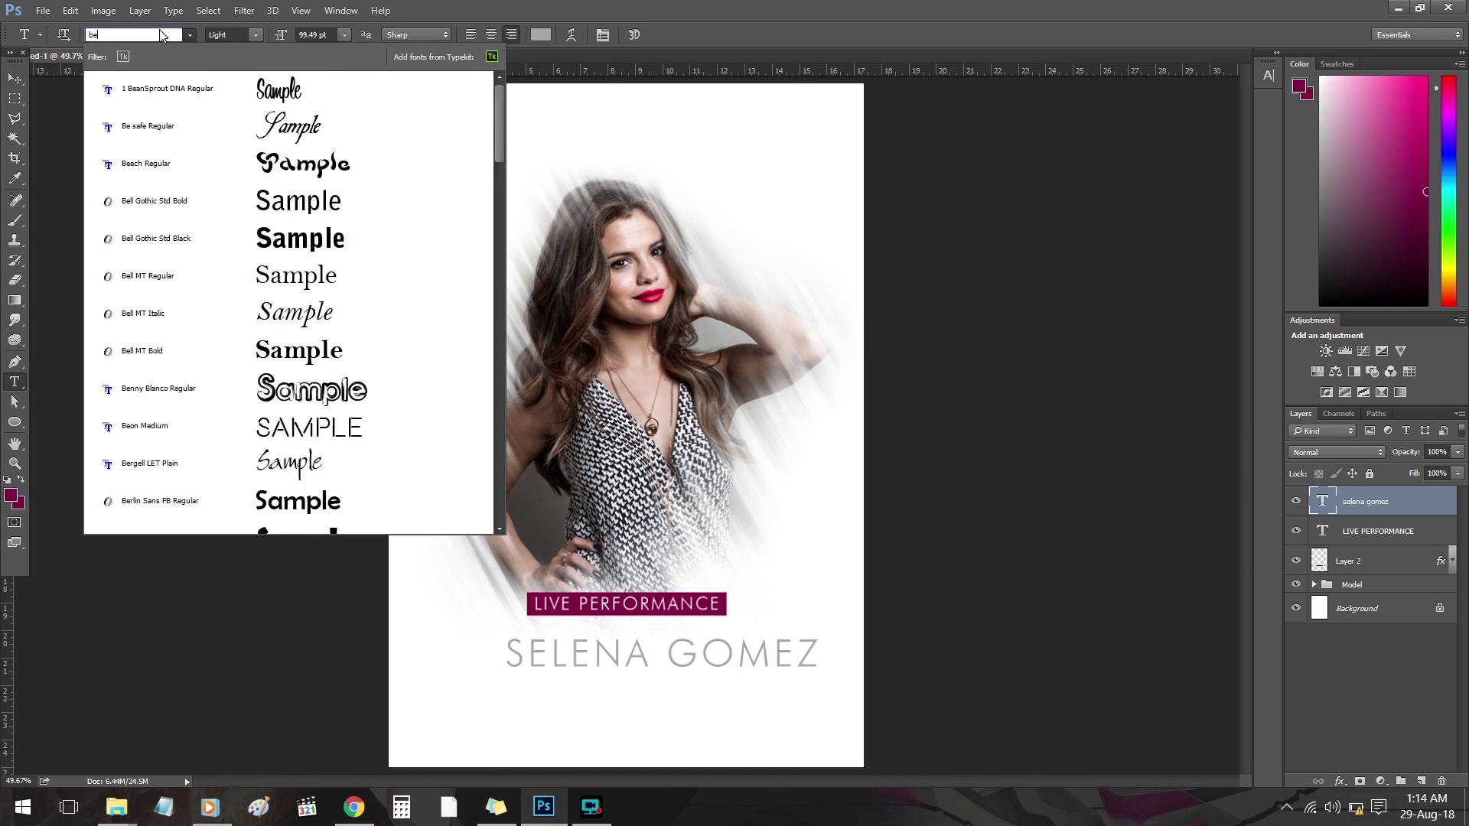
key("BackSpace")
key("BackSpace")
type("squ")
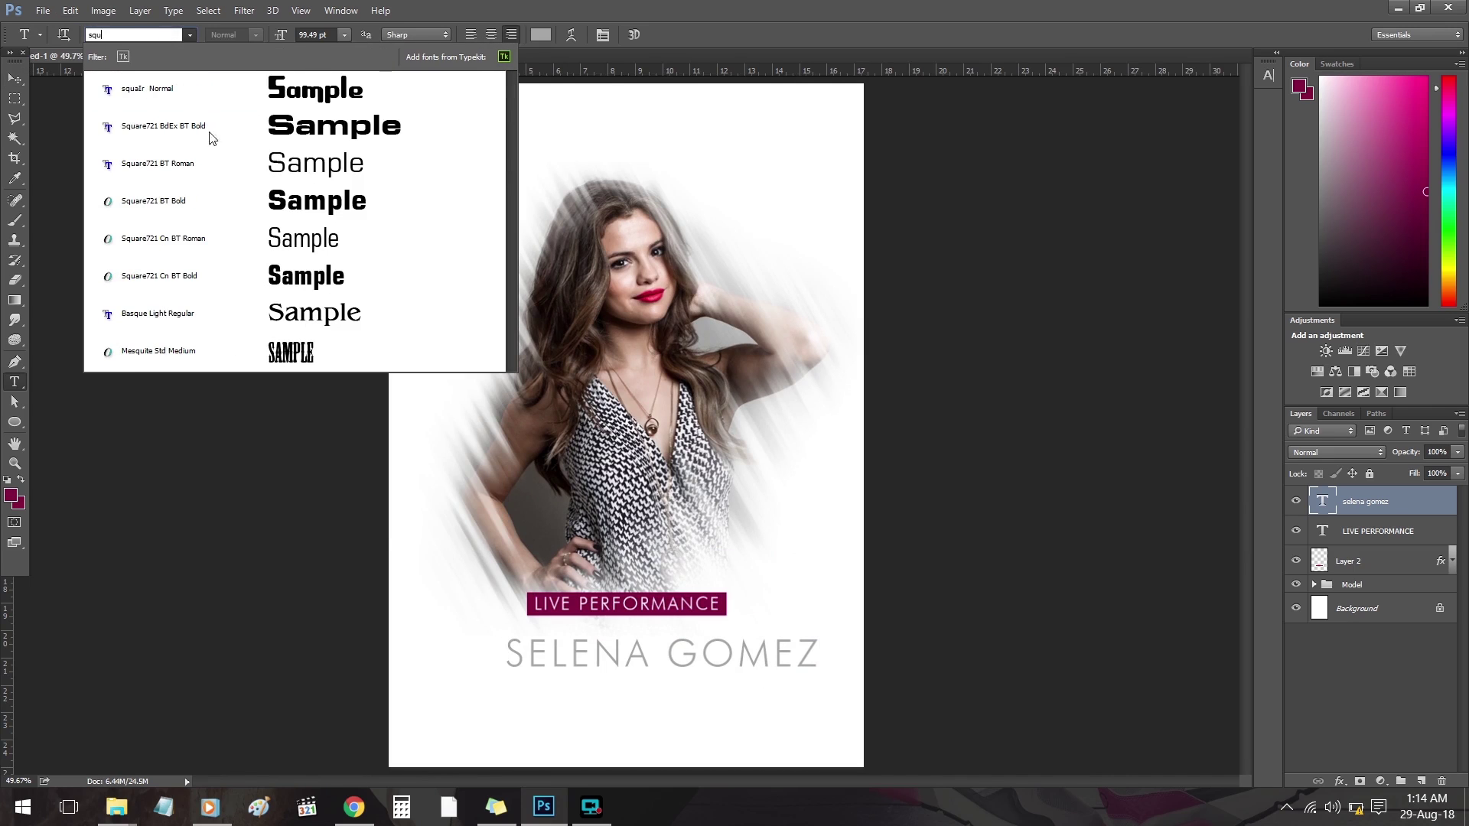
left_click(163, 126)
left_click(18, 82)
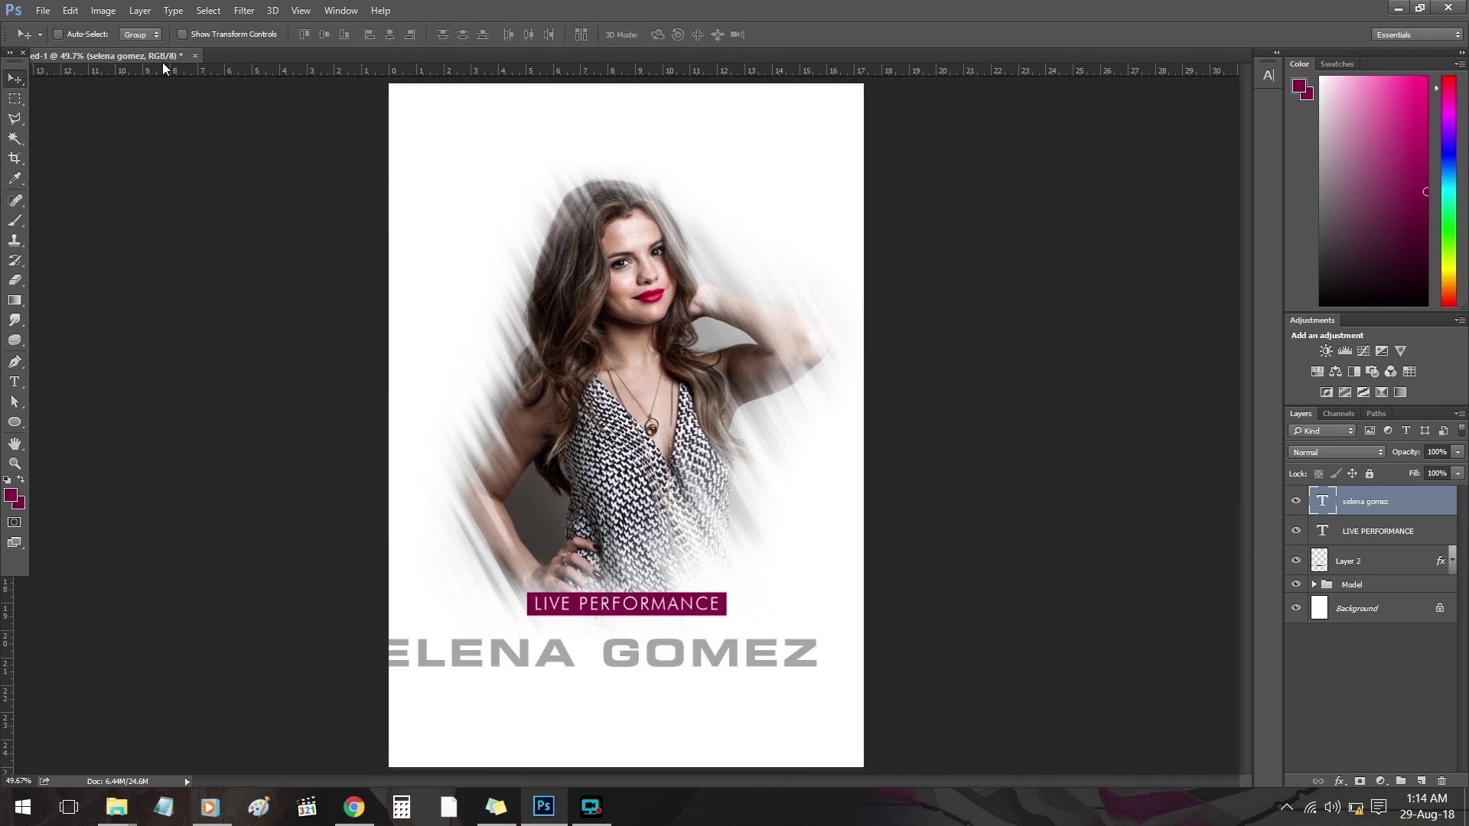
- Preview the square-style fonts on the SELENA GOMEZ title and set it in Swatch it Regular
key("t")
left_click(189, 35)
scroll(306, 327, "down", 5)
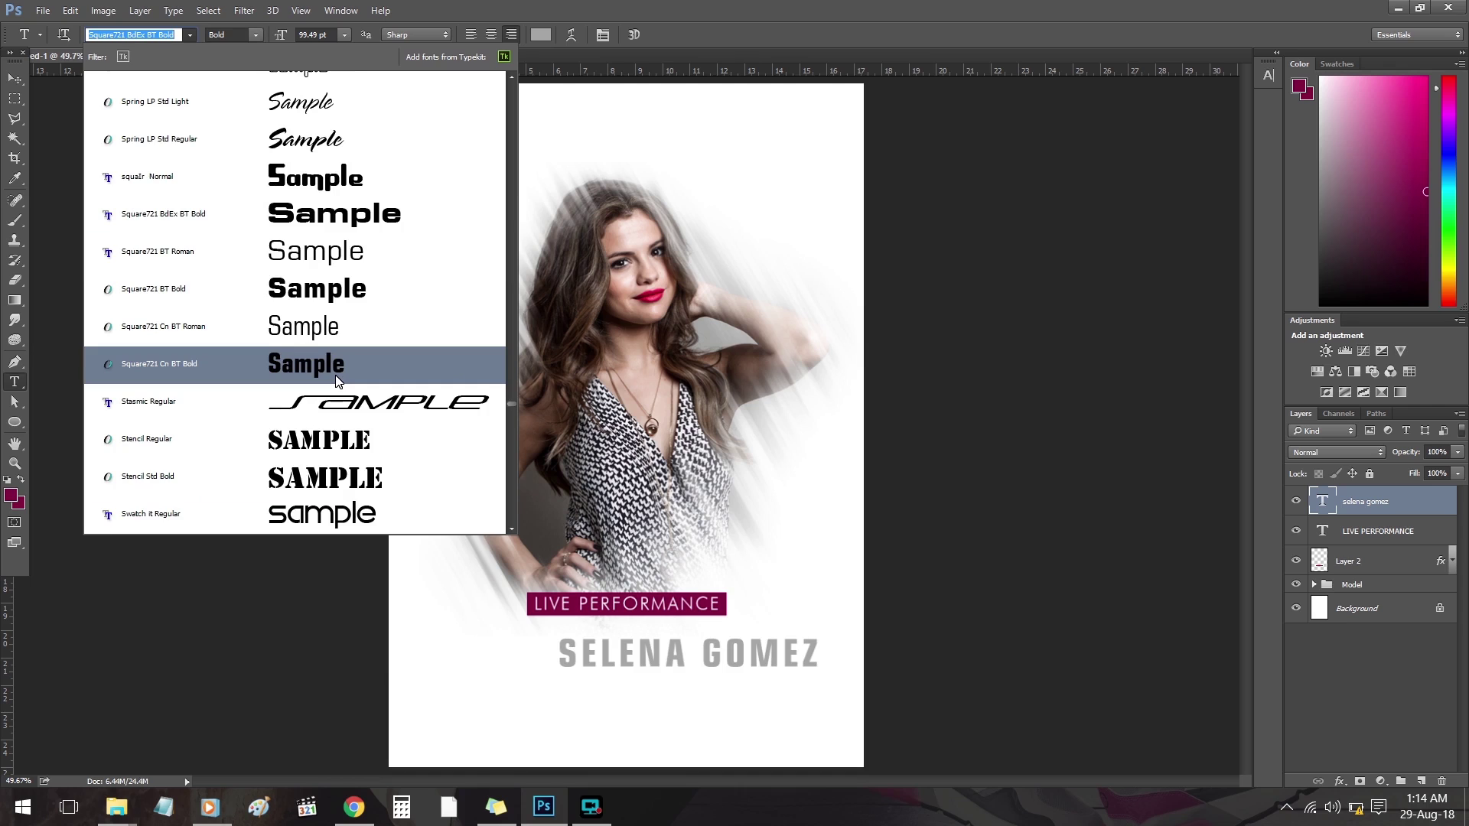
scroll(340, 382, "down", 2)
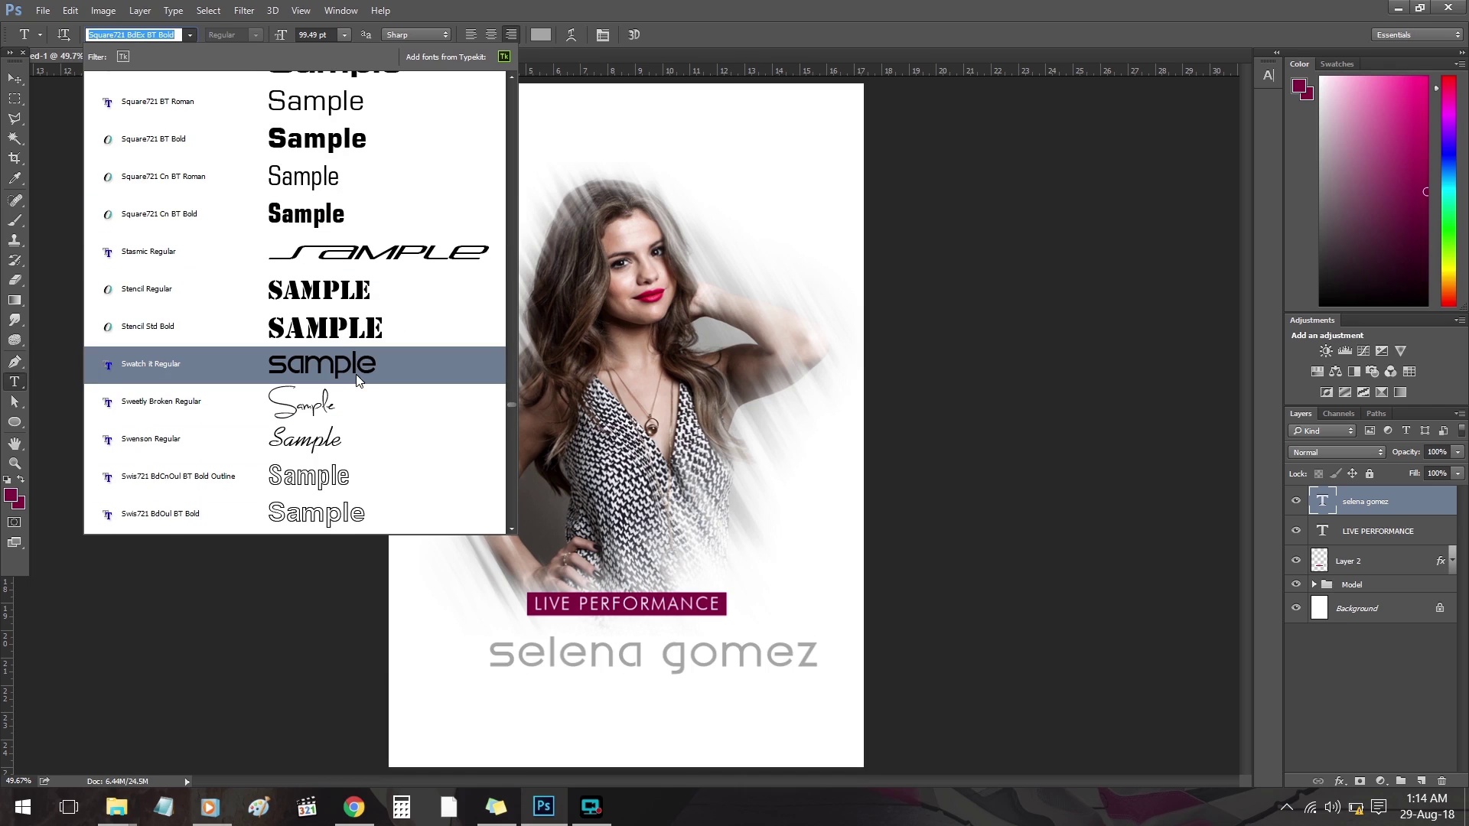
left_click(360, 381)
- Set the SELENA GOMEZ title's character tracking to 0
key("ctrl+space")
left_click_drag(636, 671, 756, 655)
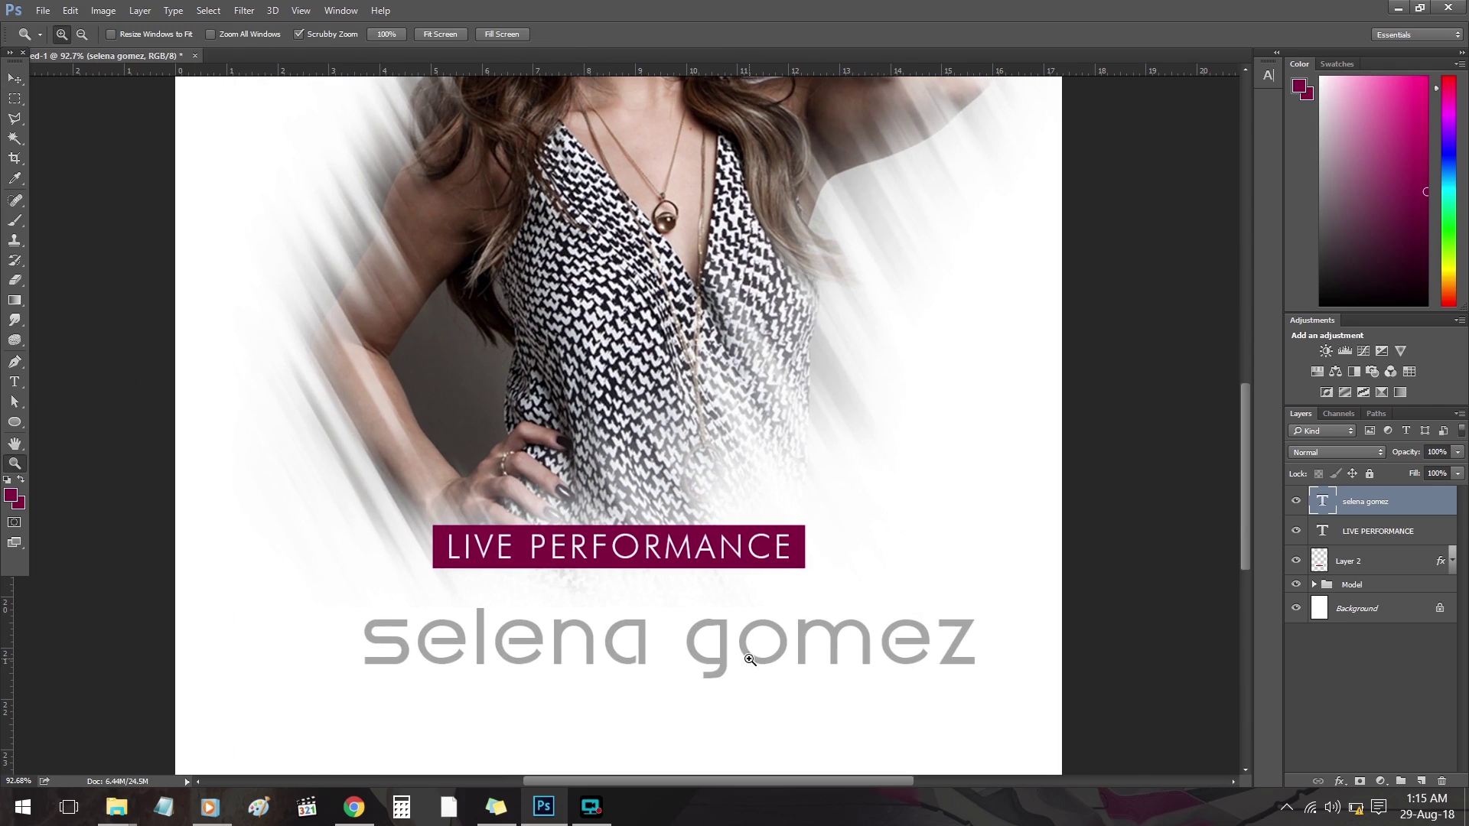
left_click(1268, 75)
key("Return")
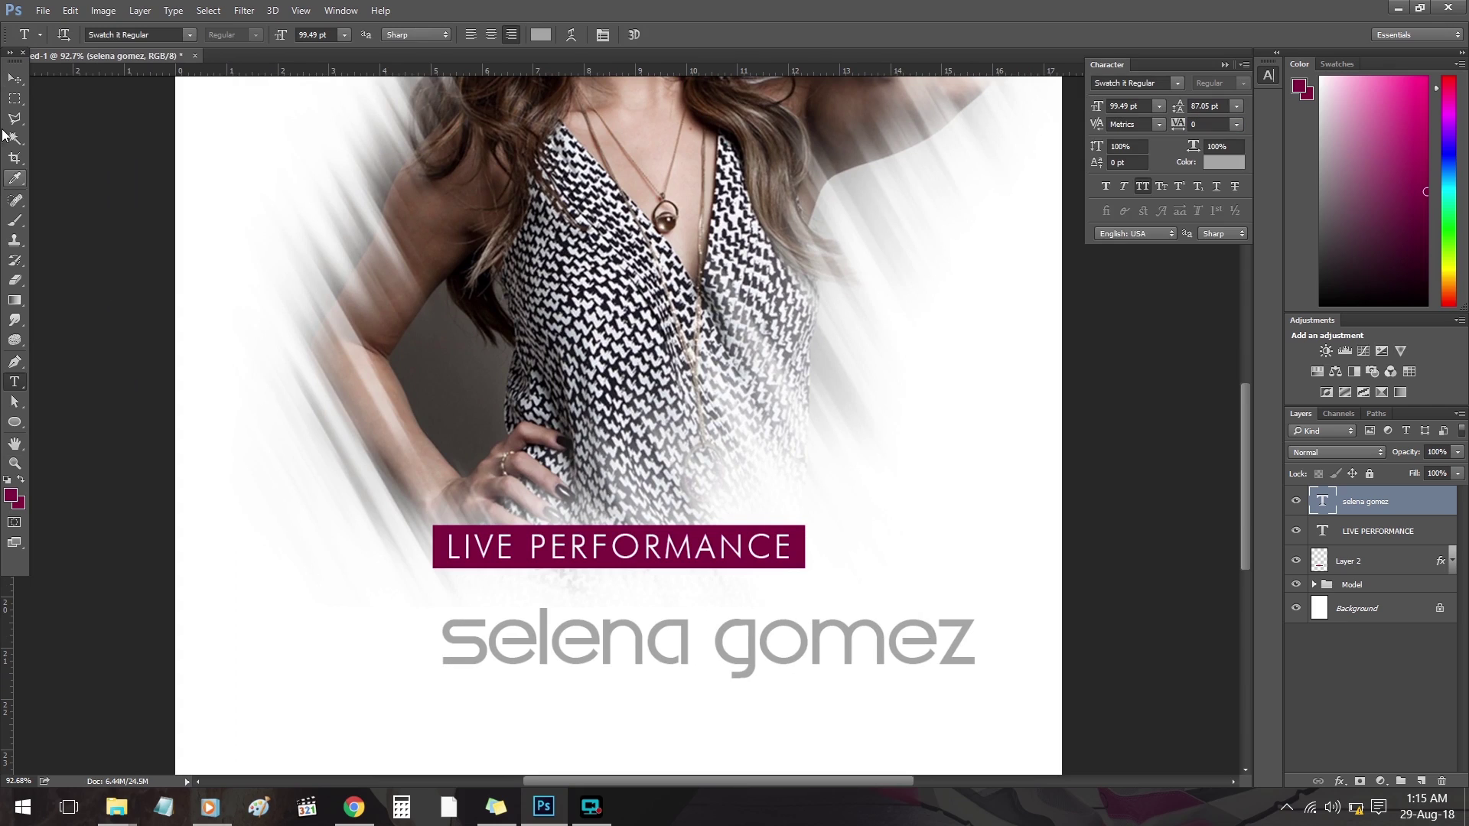
- Centre the SELENA GOMEZ title horizontally on the canvas and move it up closer to the LIVE PERFORMANCE bar
left_click(14, 78)
key("alt+l")
key("i")
key("h")
key("ctrl+d")
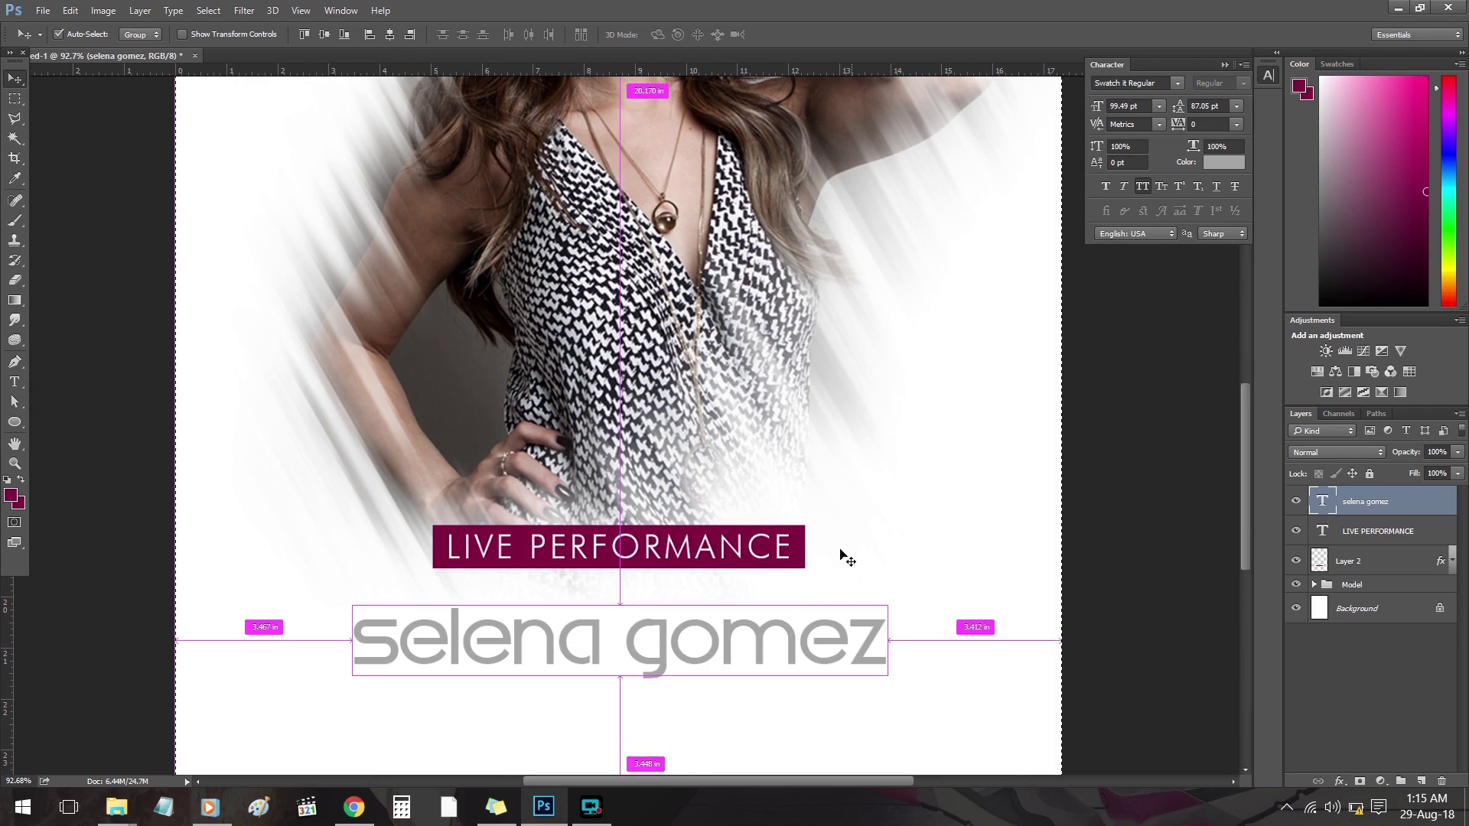
left_click_drag(770, 653, 771, 640)
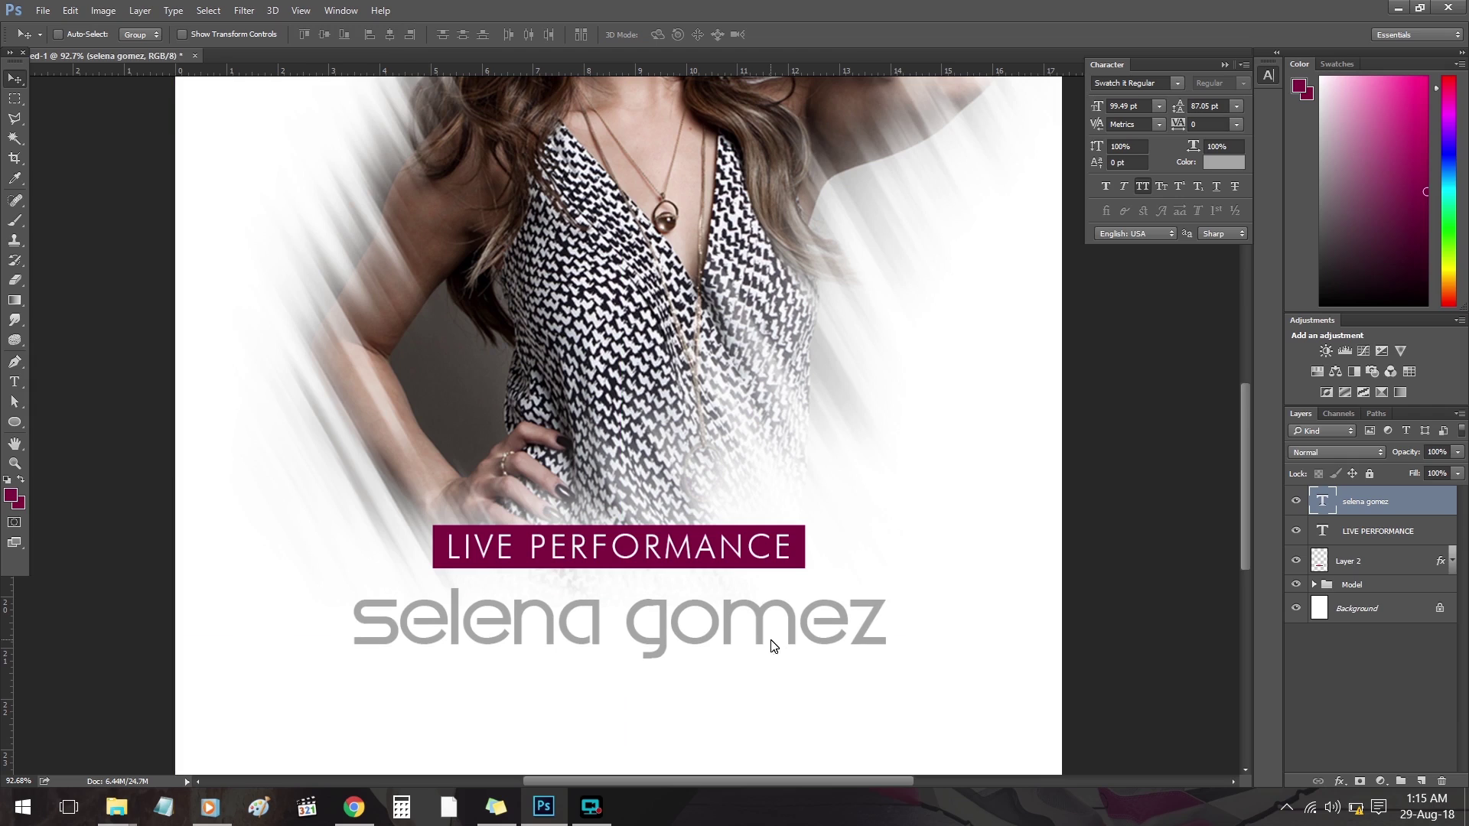
- Add a black drop shadow to the title with 29% opacity, 90° angle, 0 px distance, 12% spread and 18 px size
right_click(1405, 515)
left_click(1079, 135)
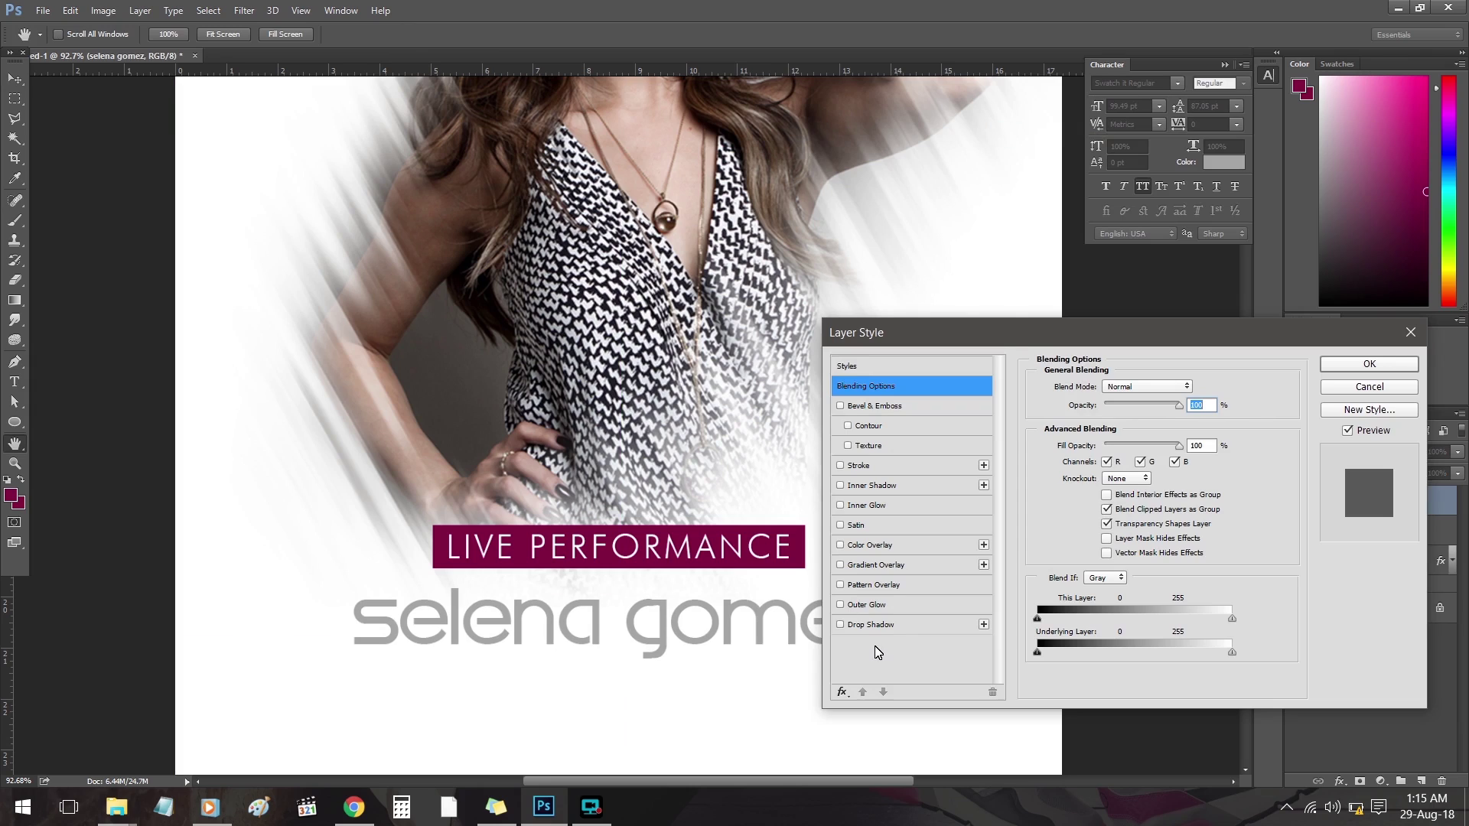
left_click(841, 624)
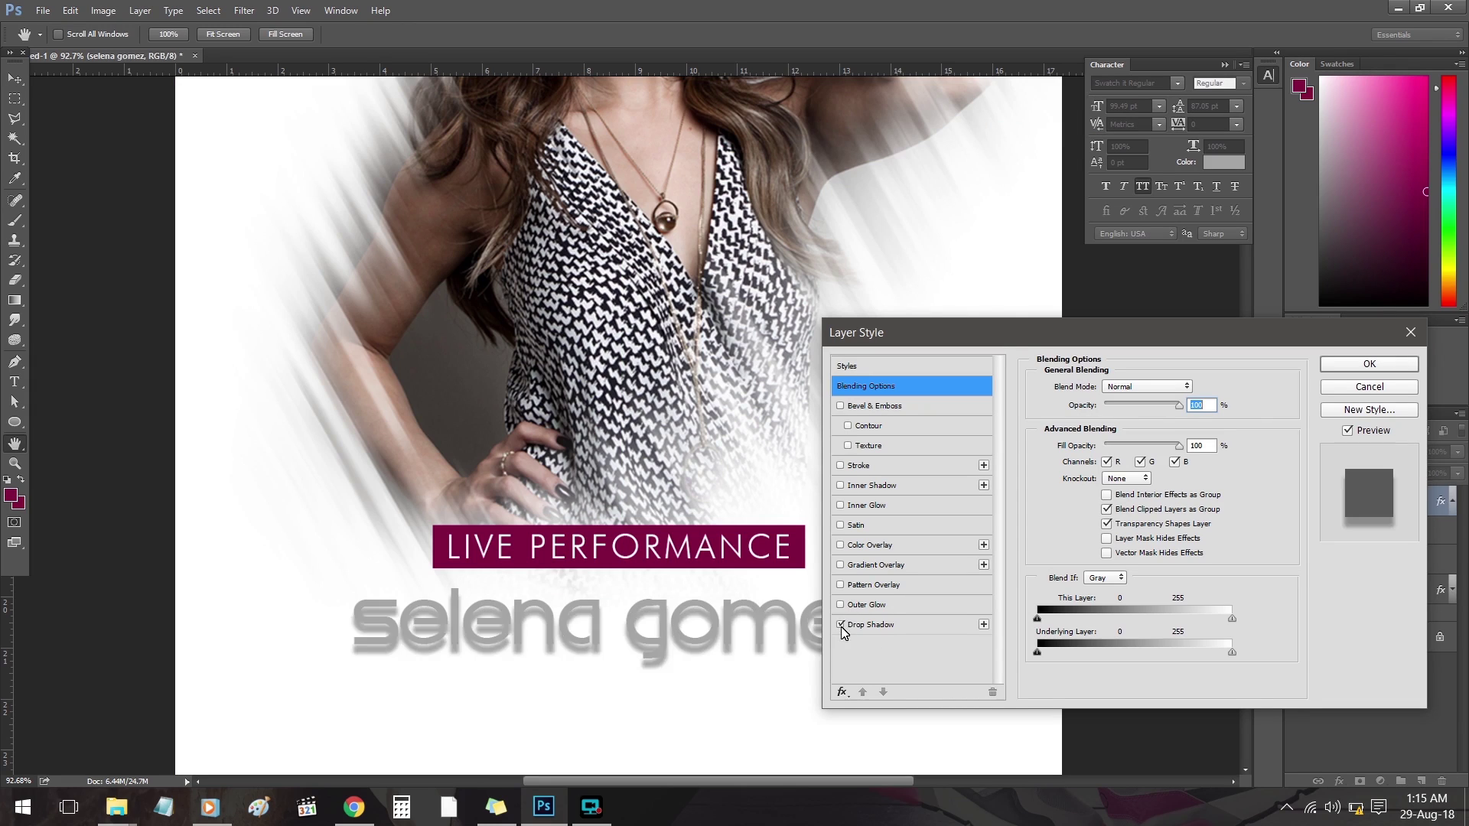
left_click(842, 625)
left_click(852, 625)
left_click_drag(1094, 457, 1101, 493)
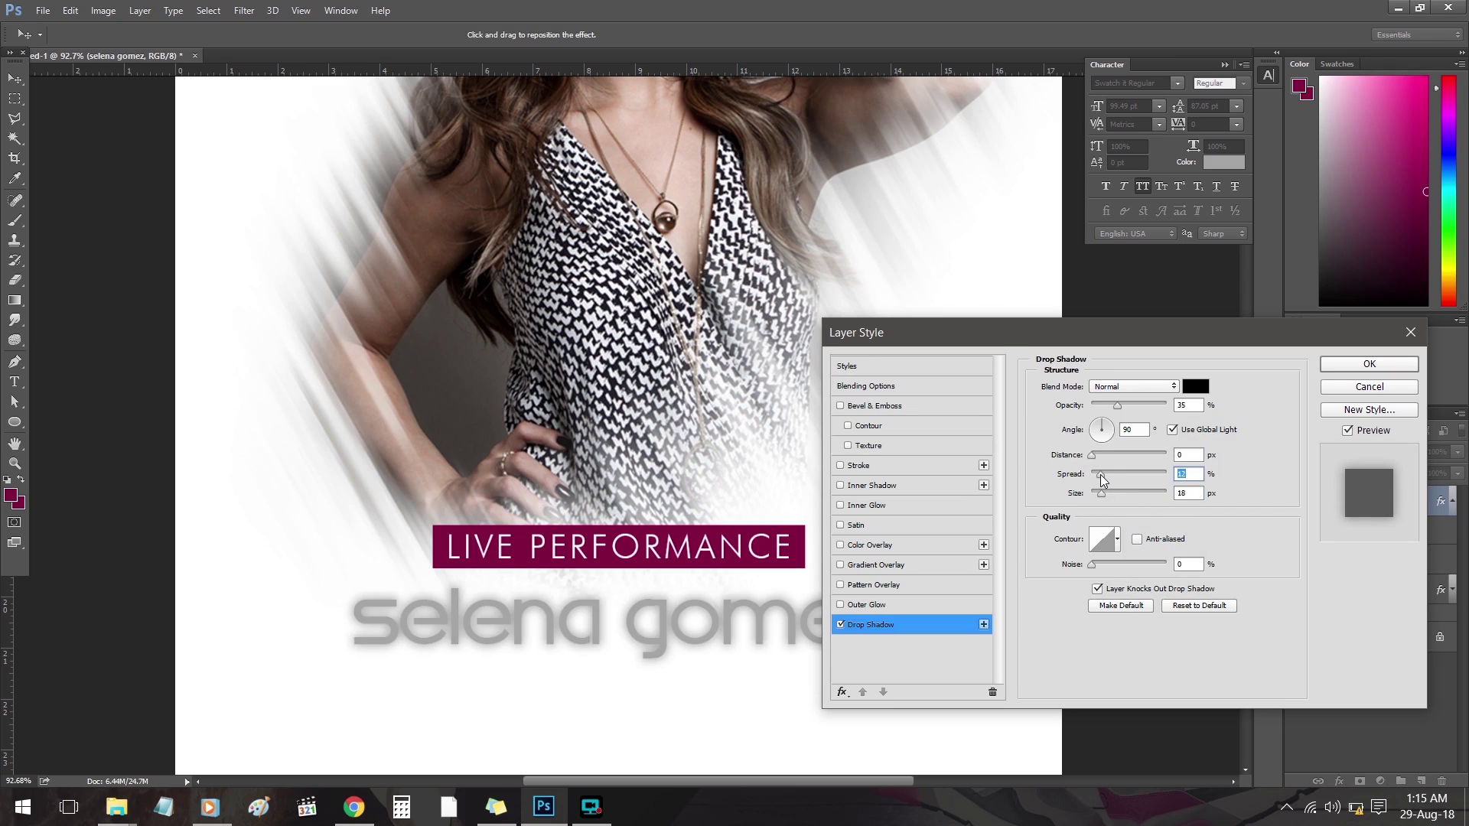
mouse_move(1117, 404)
left_mouse_down()
mouse_move(1131, 402)
mouse_move(1115, 404)
left_mouse_up()
key("Return")
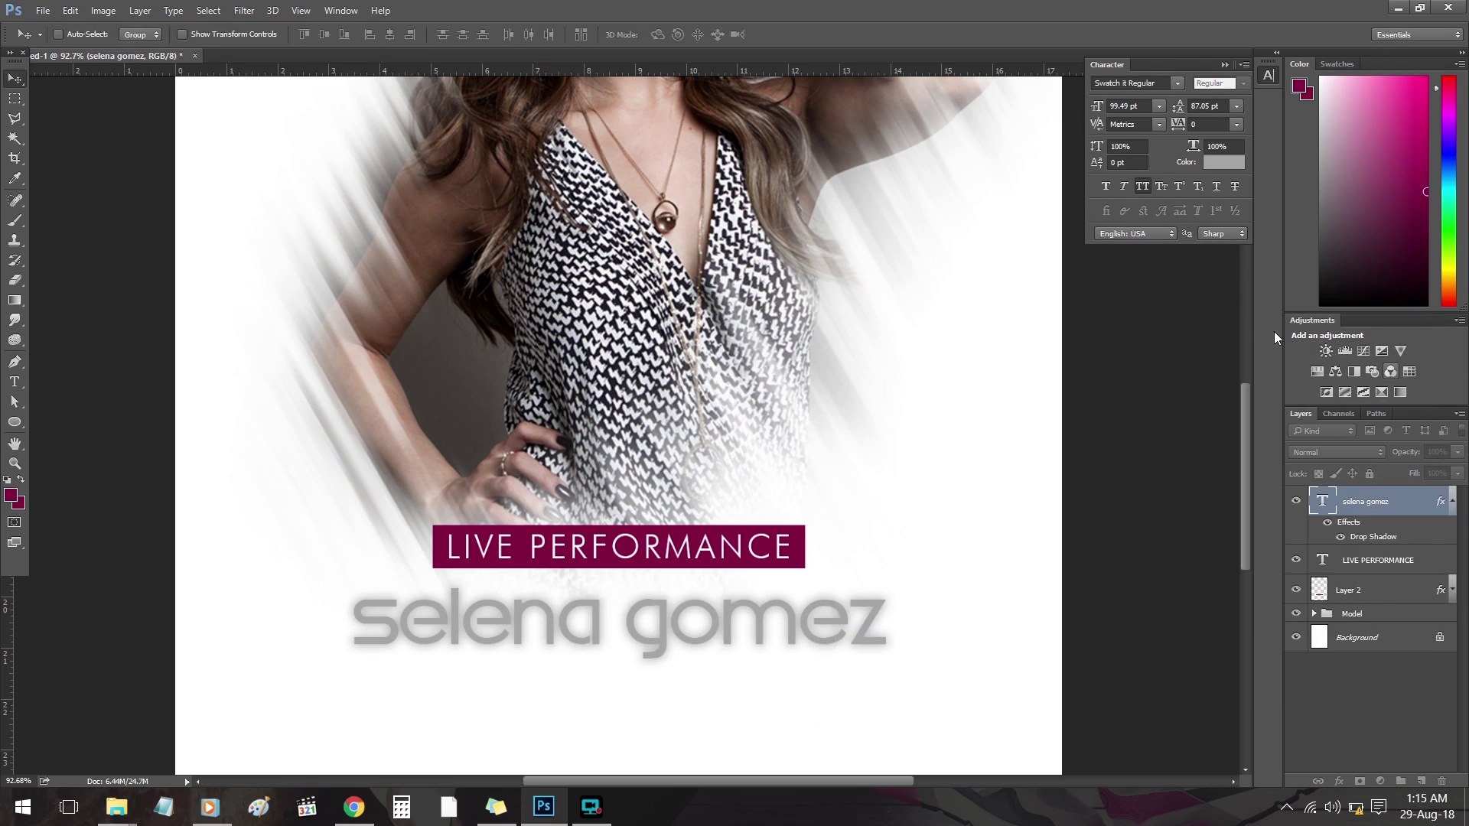
- Colour the SELENA GOMEZ title white and set its drop shadow to 31% opacity, 46% spread and 9 px size
left_click(550, 34)
left_click(885, 224)
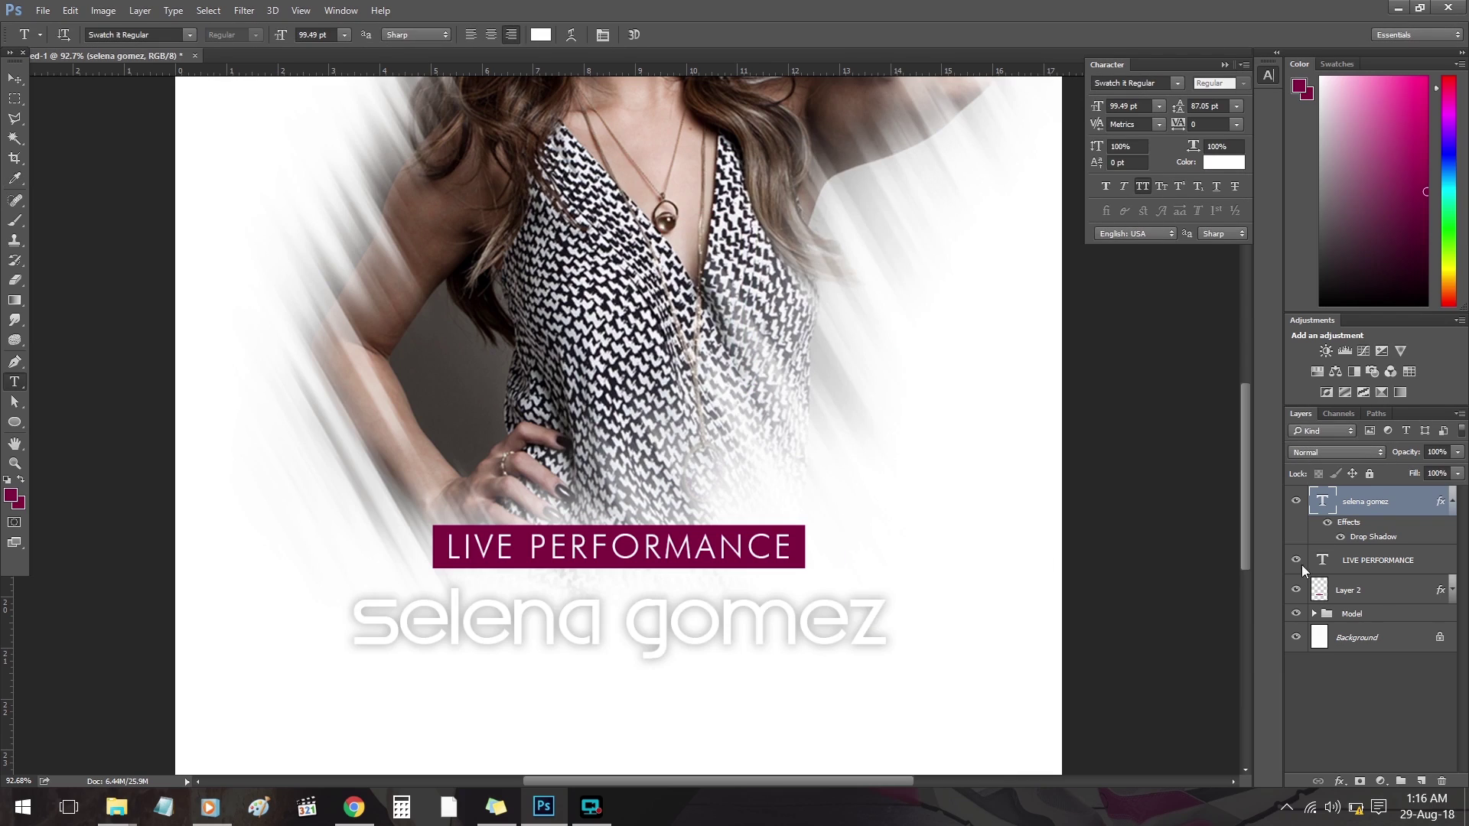
double_click(1402, 511)
left_click(872, 626)
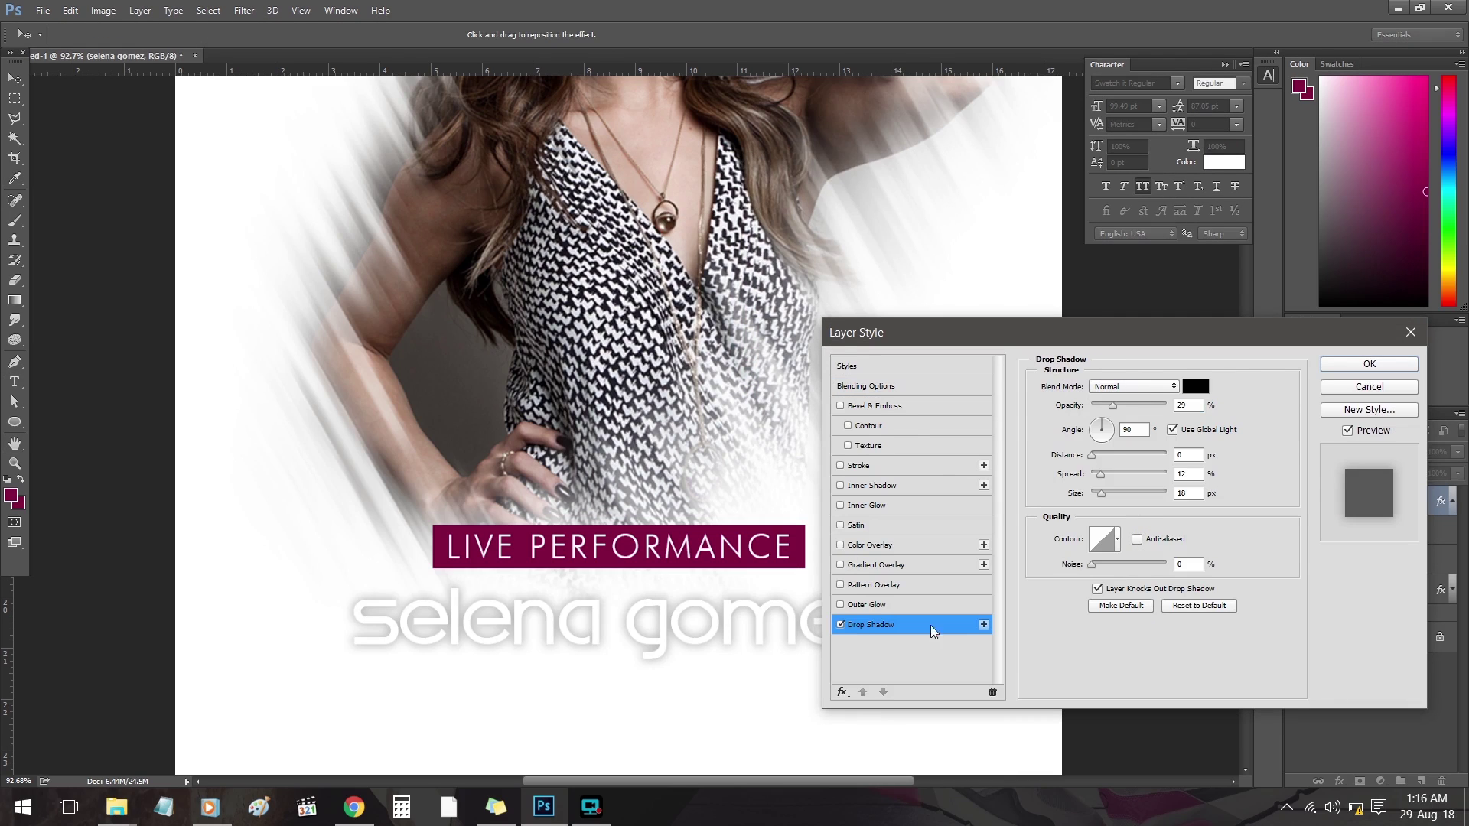
mouse_move(1098, 472)
left_mouse_down()
mouse_move(1125, 474)
mouse_move(1098, 493)
left_mouse_up()
left_click_drag(1101, 406, 1064, 468)
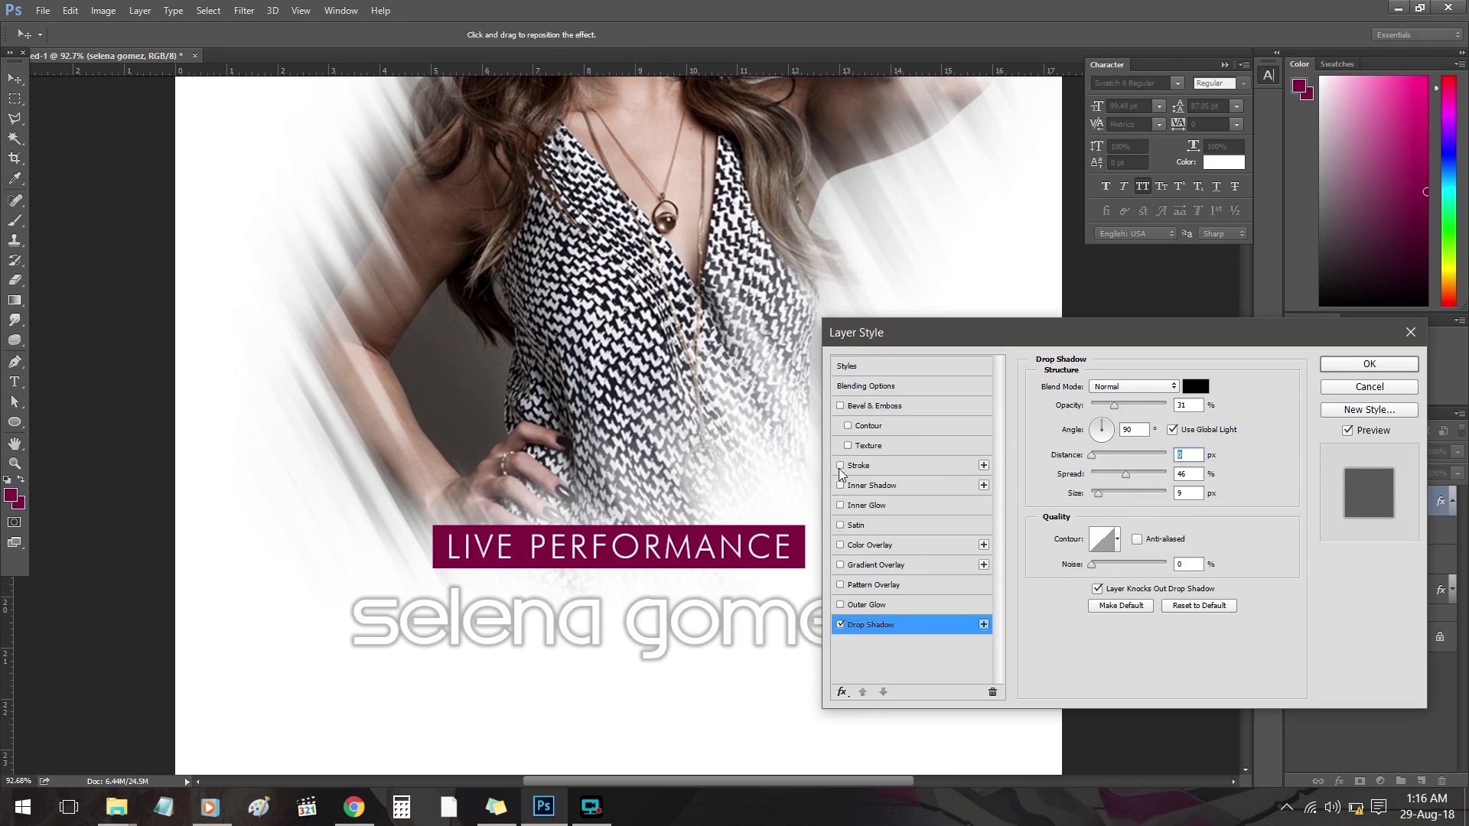
- Add a dark grey outer glow to the title in Normal mode with 54% opacity, 0% spread and an enlarged size
left_click(841, 604)
left_click(1073, 444)
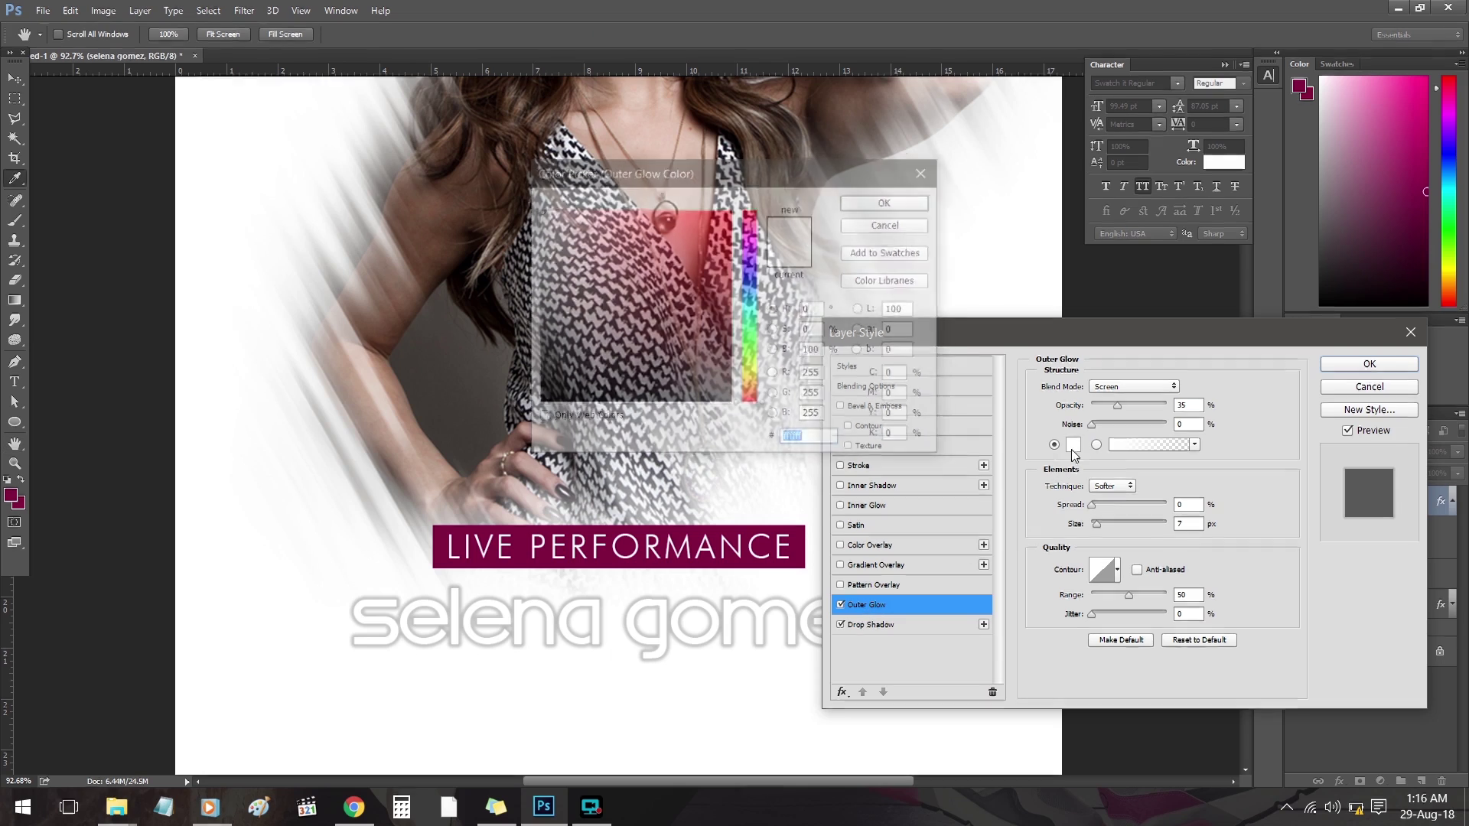
left_click_drag(562, 349, 540, 325)
left_click(847, 205)
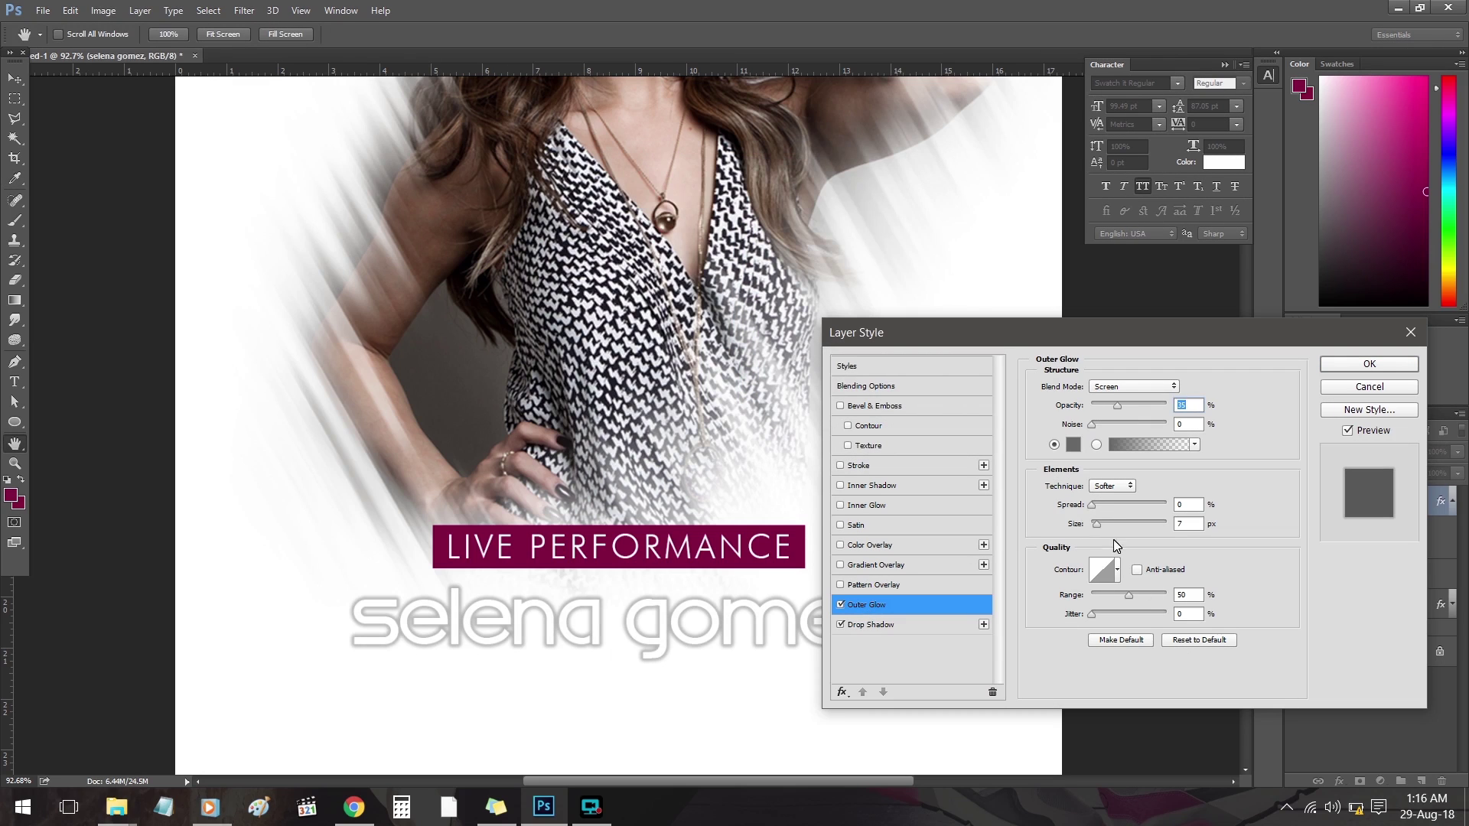
left_click(1126, 387)
left_click(1125, 400)
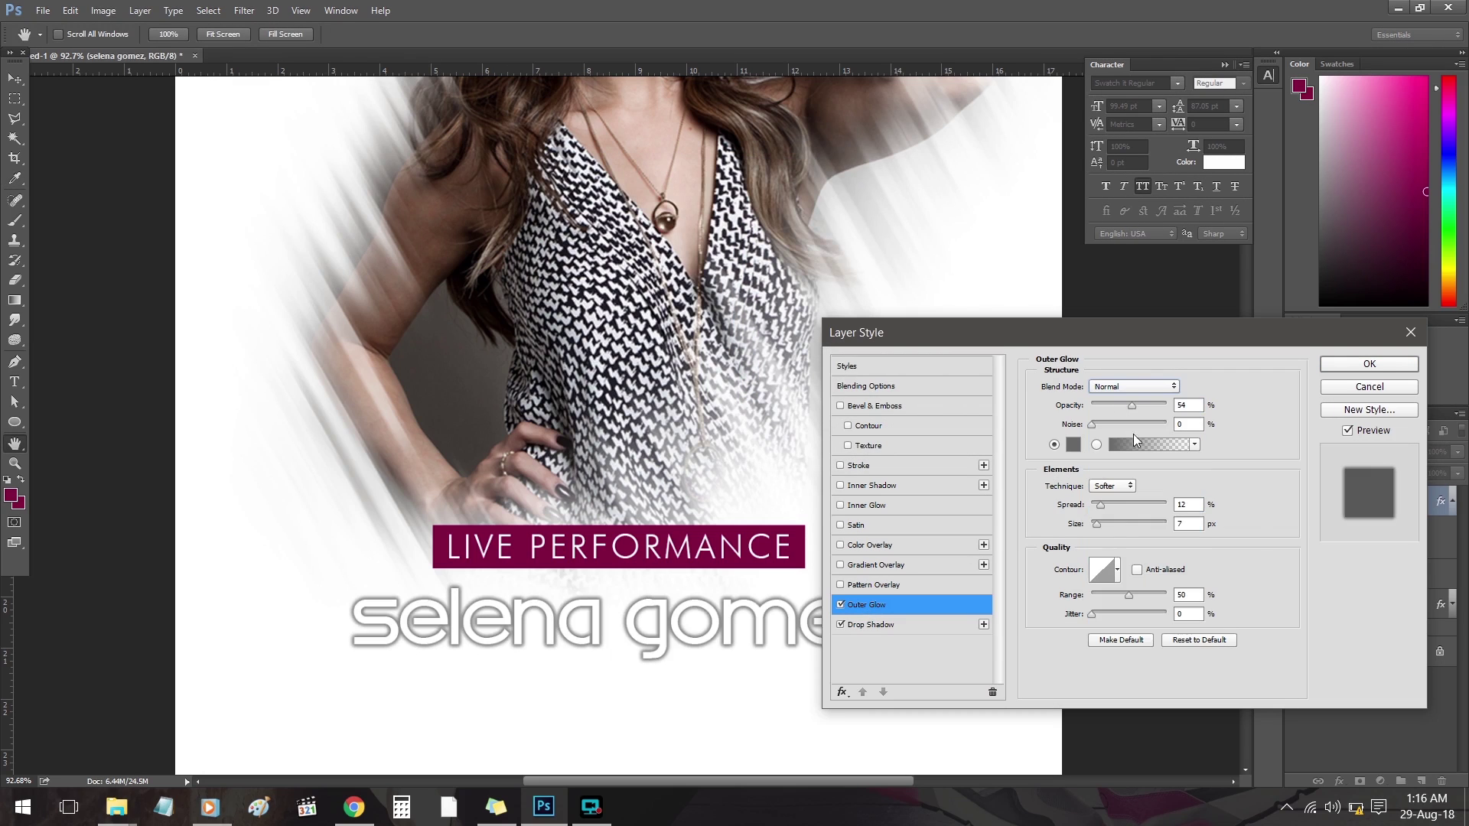
mouse_move(1095, 525)
left_mouse_down()
mouse_move(1112, 525)
mouse_move(1098, 502)
mouse_move(1115, 523)
left_mouse_up()
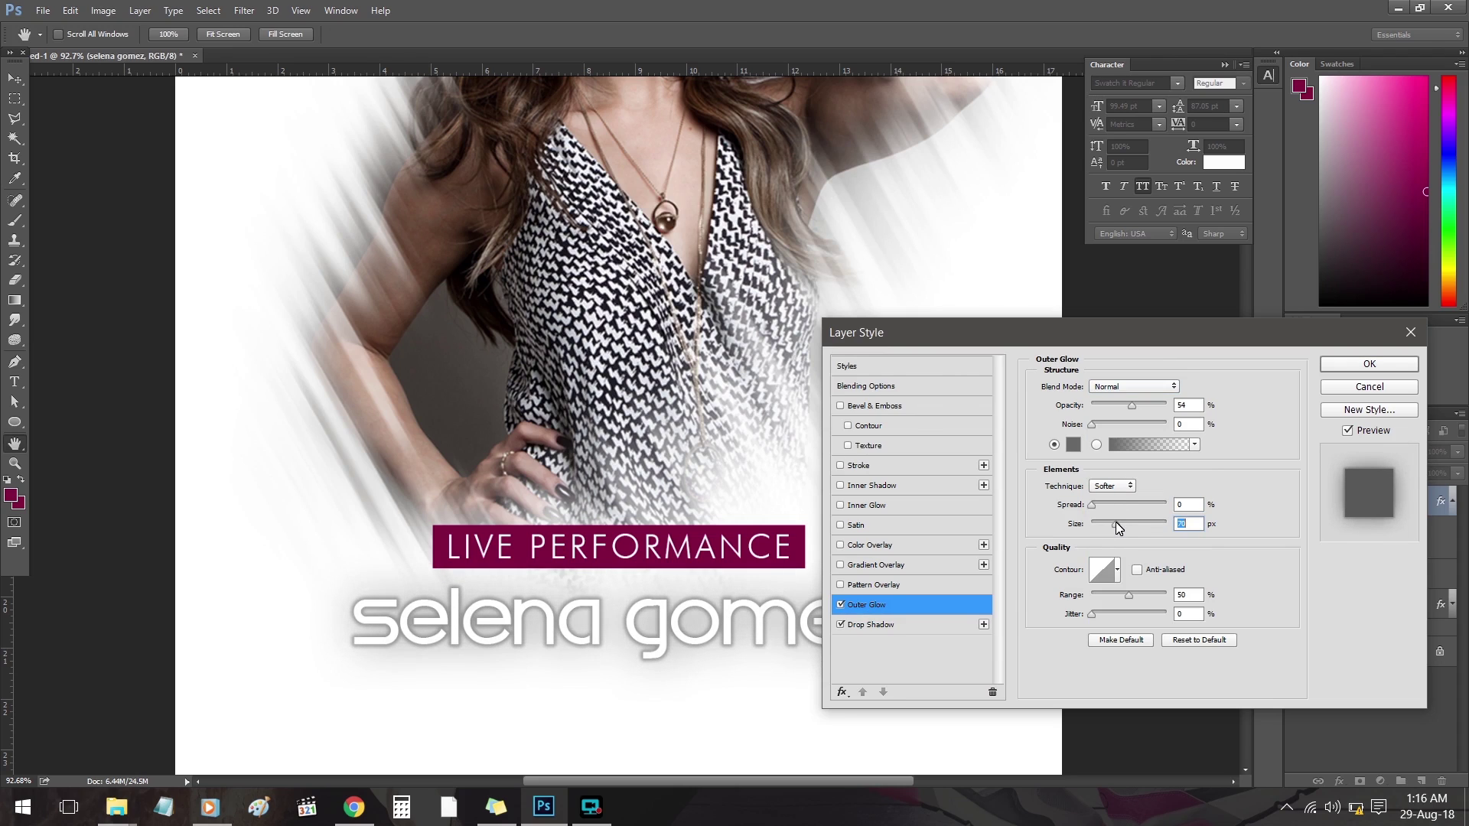
- Change the title's outer glow colour to black and apply the layer style
left_click(1072, 443)
left_click(549, 399)
left_click(876, 200)
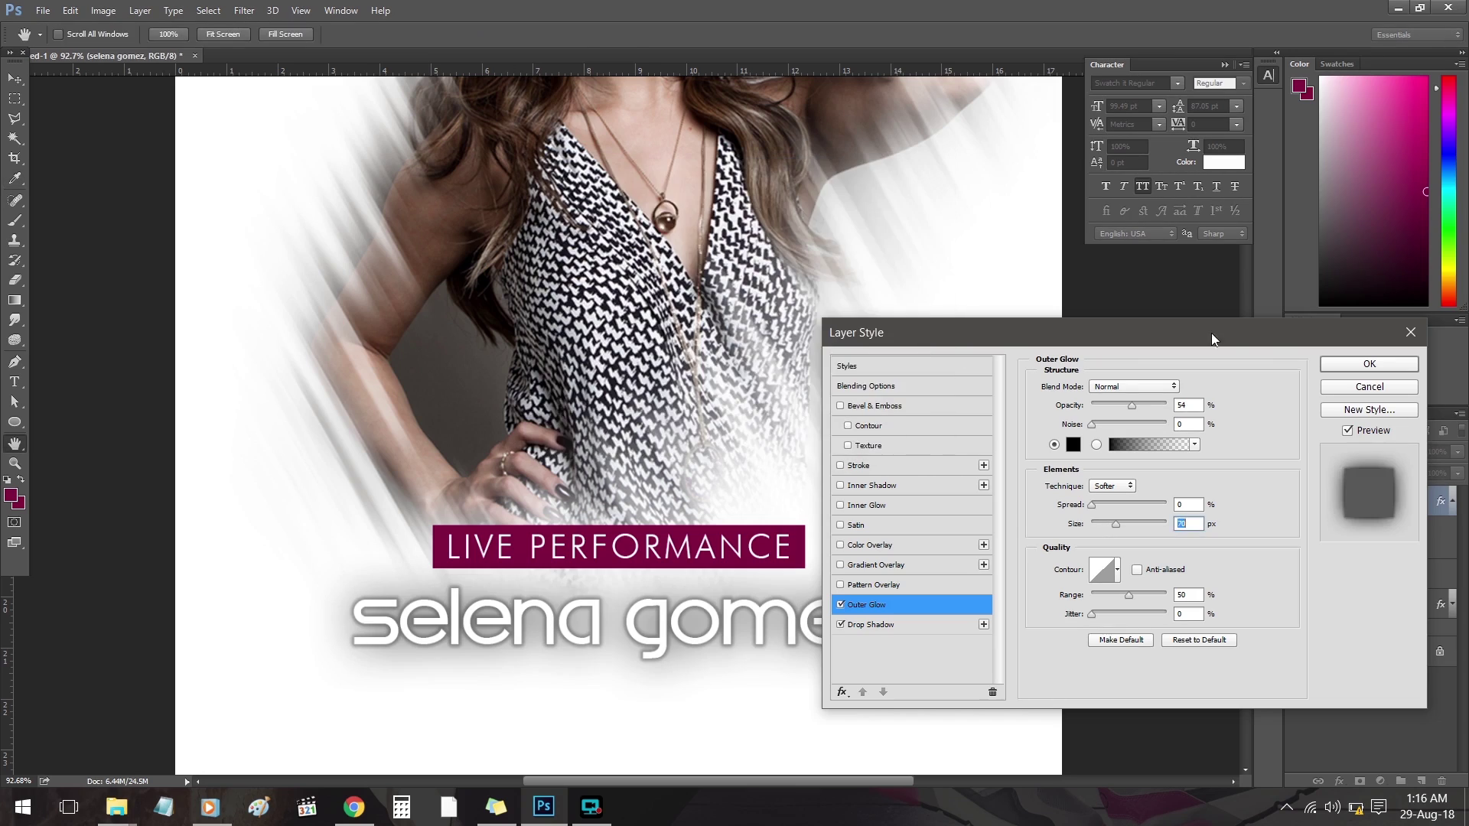
left_click(1342, 367)
- Move the Model group slightly to the left above the LIVE PERFORMANCE bar
key("ctrl+0")
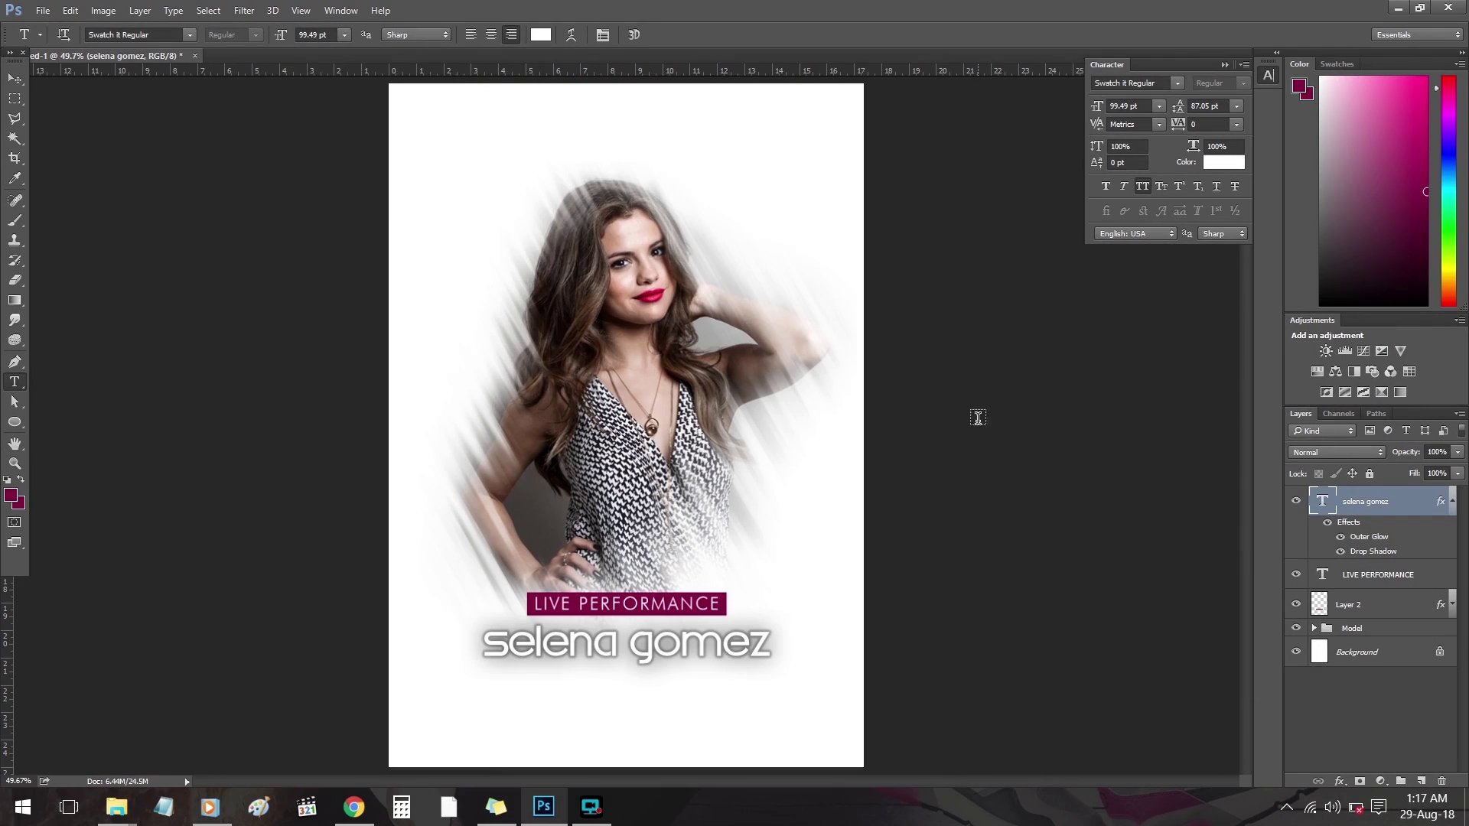
key("v")
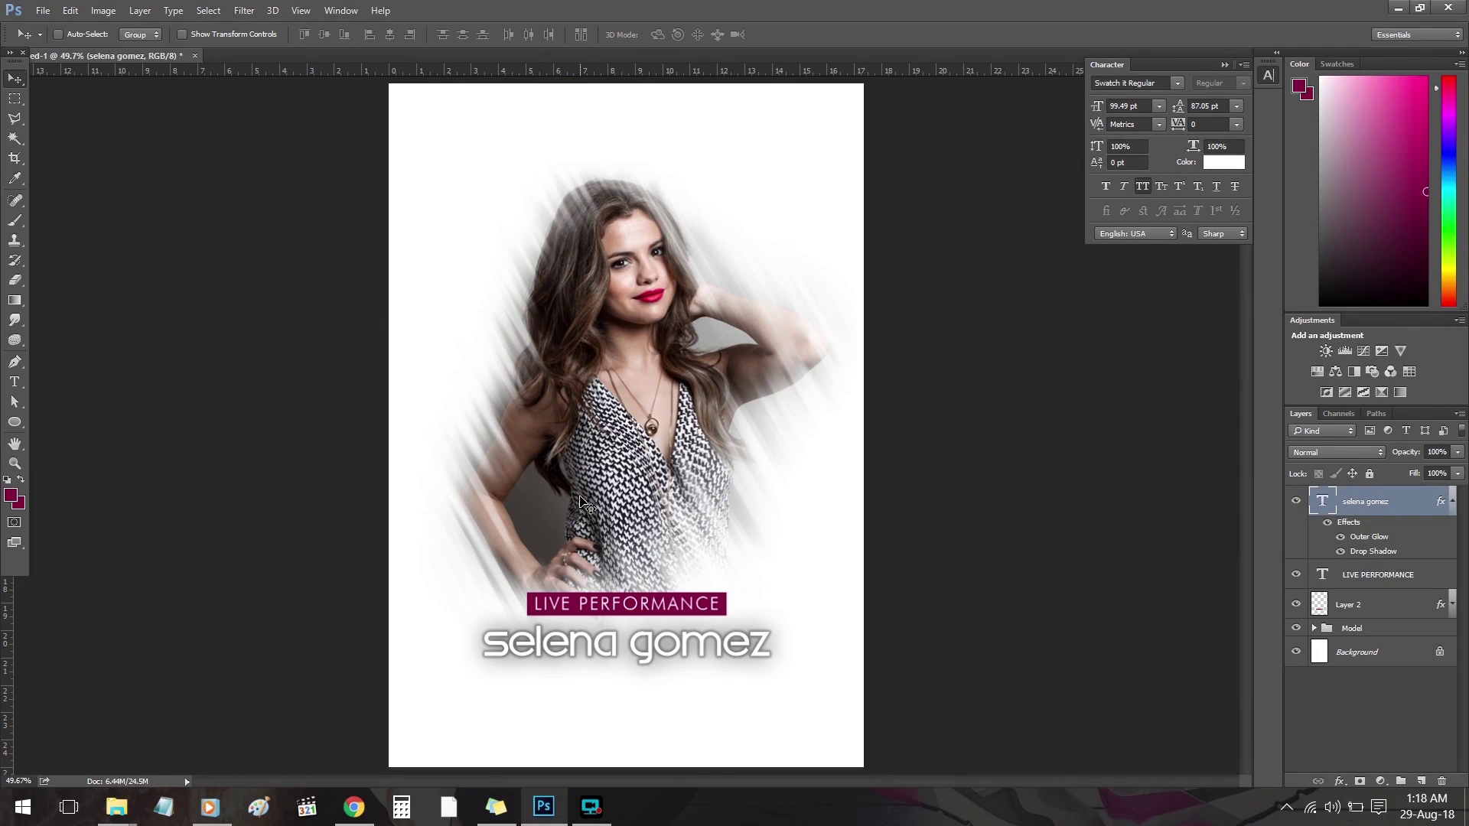
left_click(1351, 628)
left_click_drag(721, 472, 703, 463)
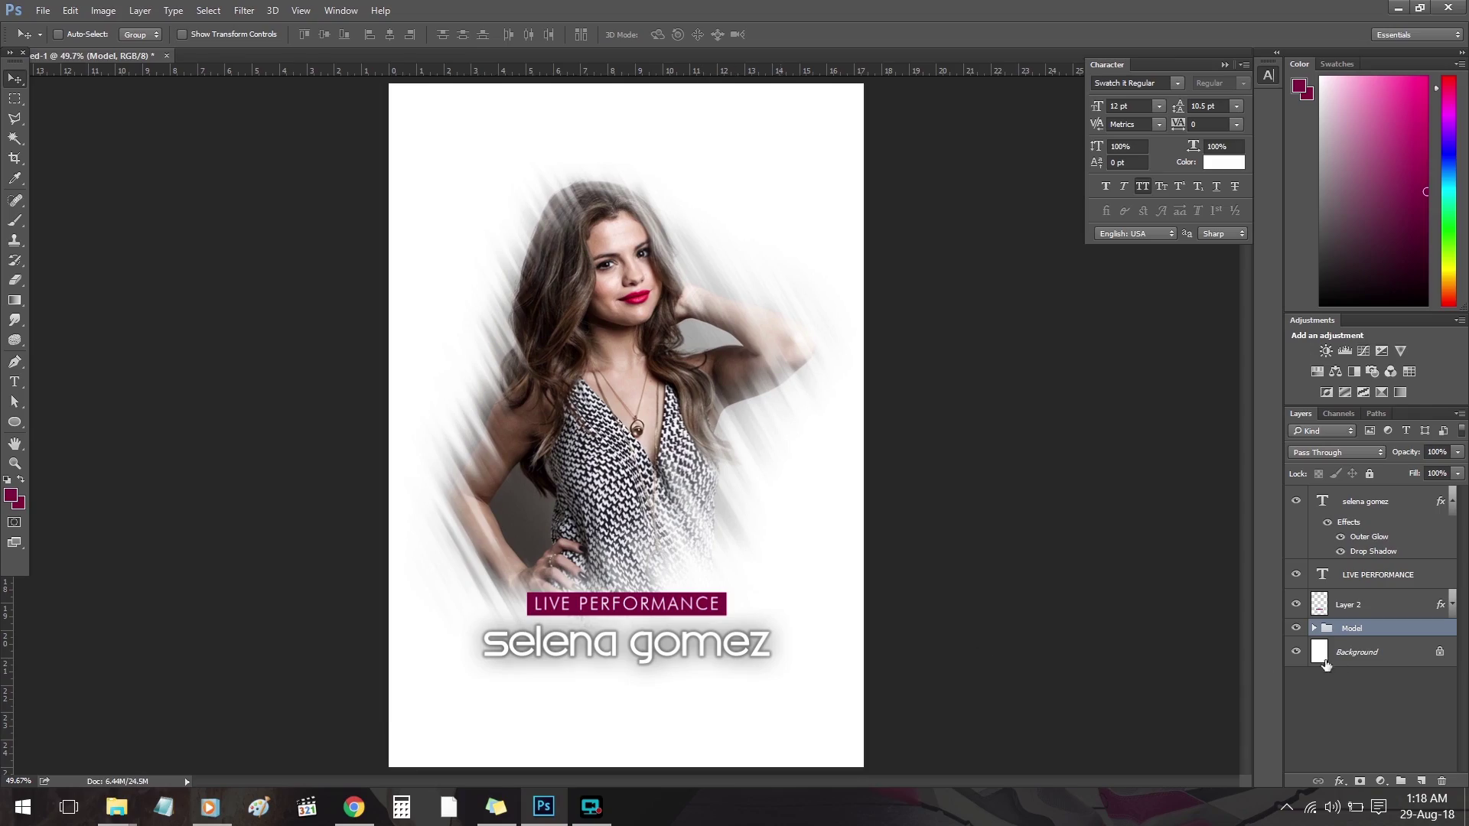
left_click(1357, 605)
left_click(1451, 501)
- Switch to Chrome and preview light diamond, tile and mosaic pictures in the "luxury white mosiac stock background" image results
left_click(353, 807)
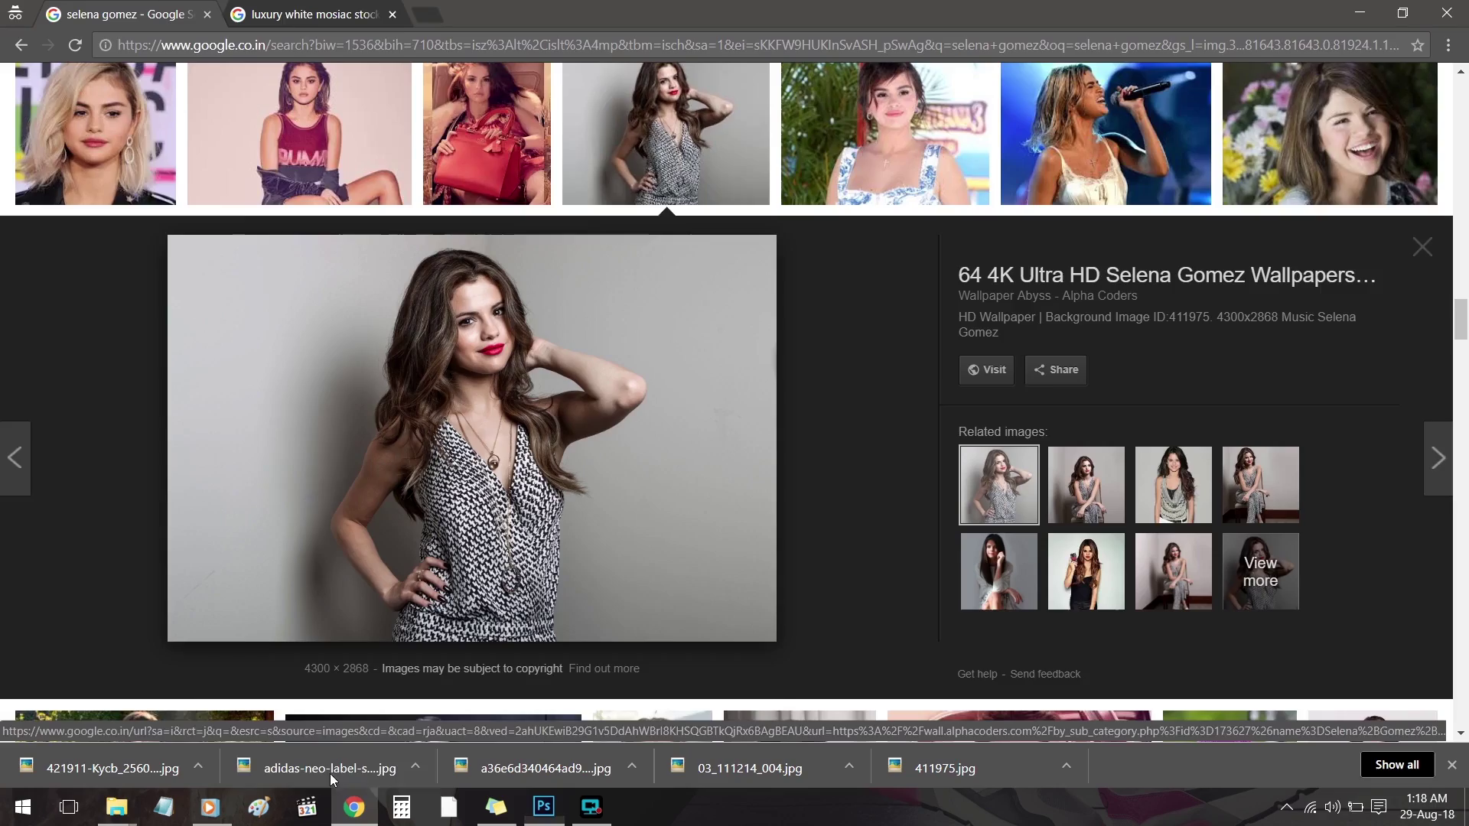
left_click(305, 14)
scroll(230, 172, "up", 3)
scroll(1060, 458, "down", 20)
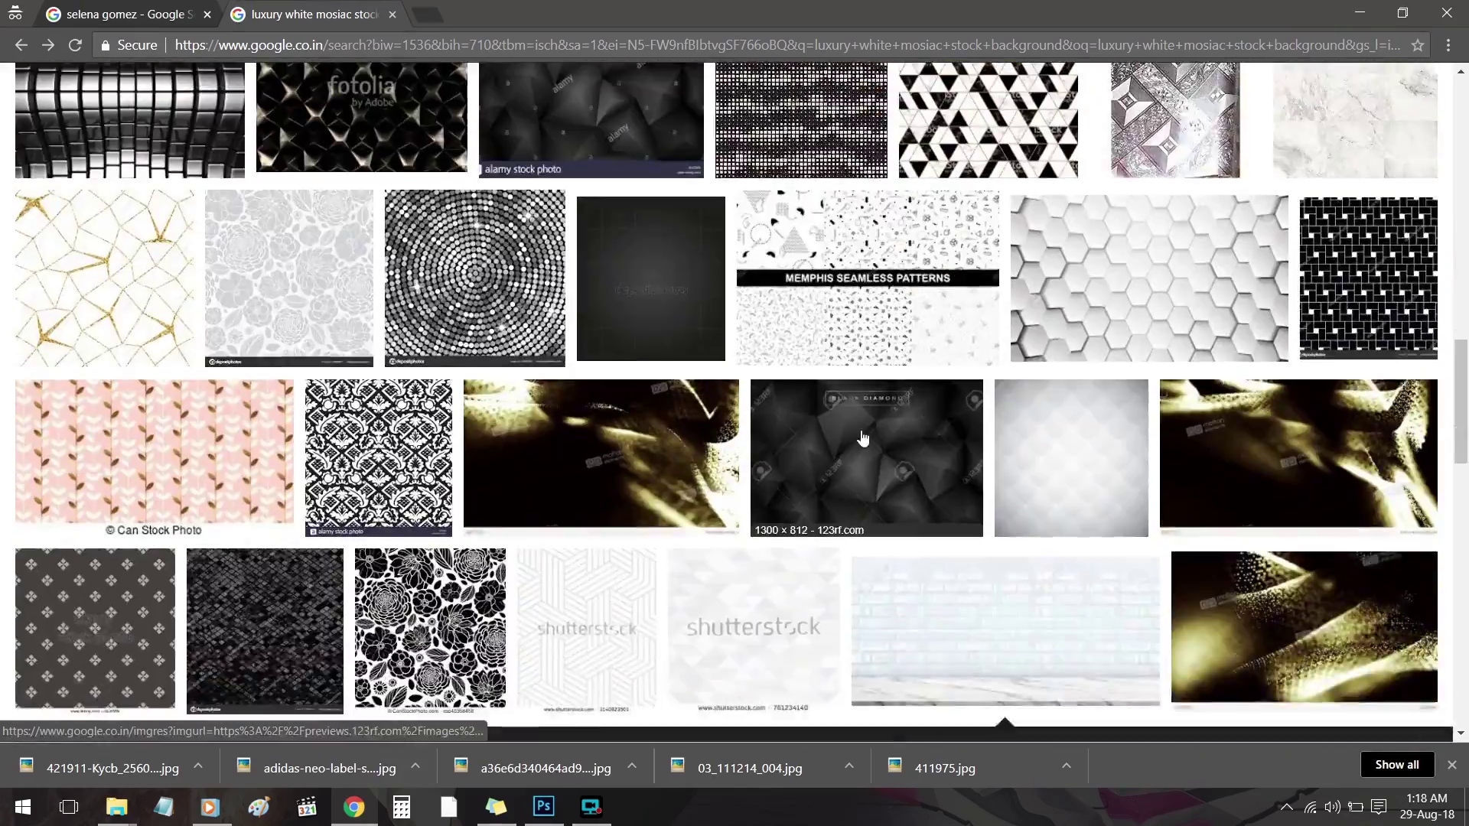
left_click(1067, 489)
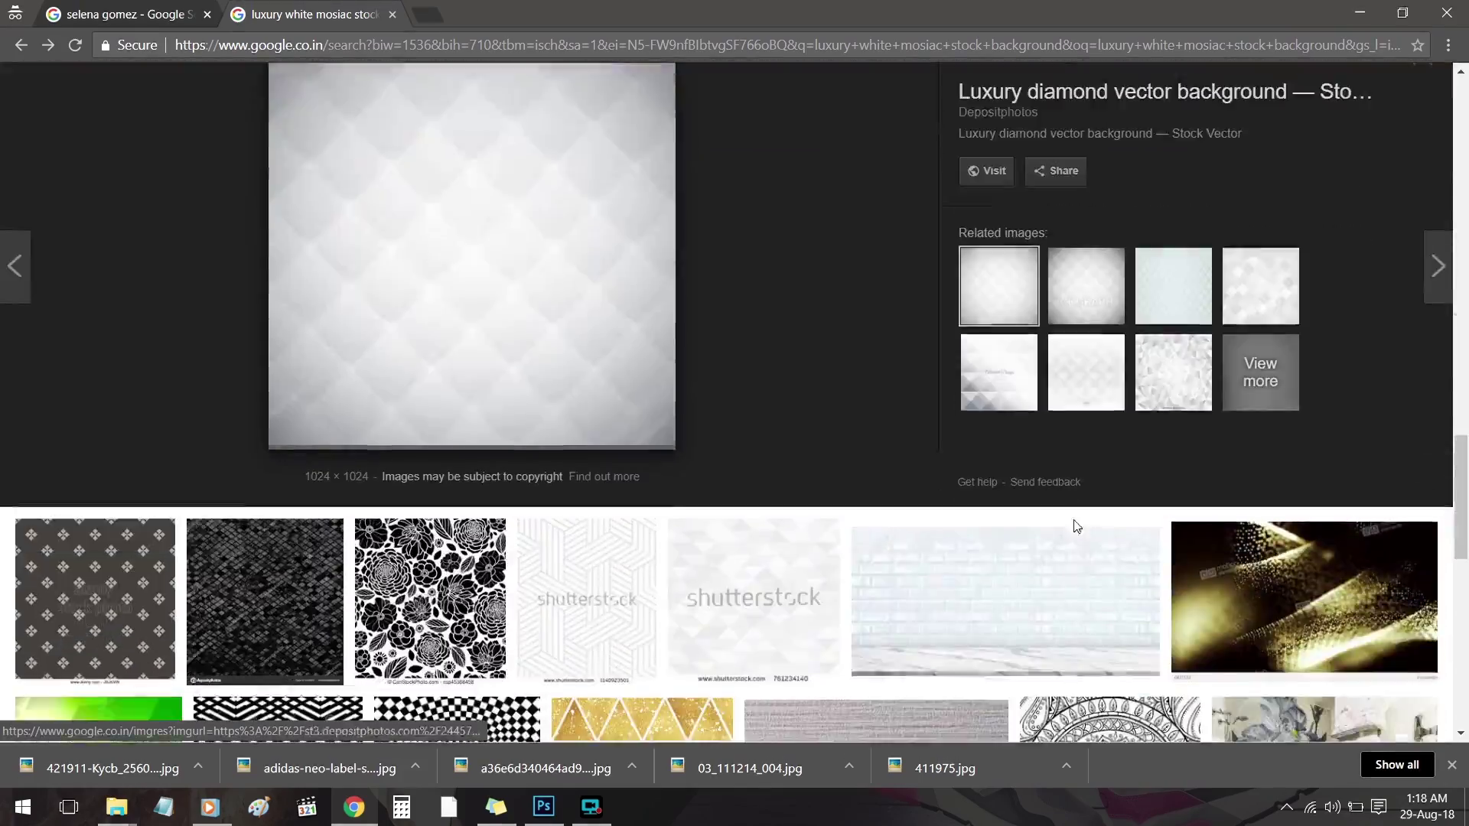
scroll(773, 551, "down", 10)
left_click(921, 480)
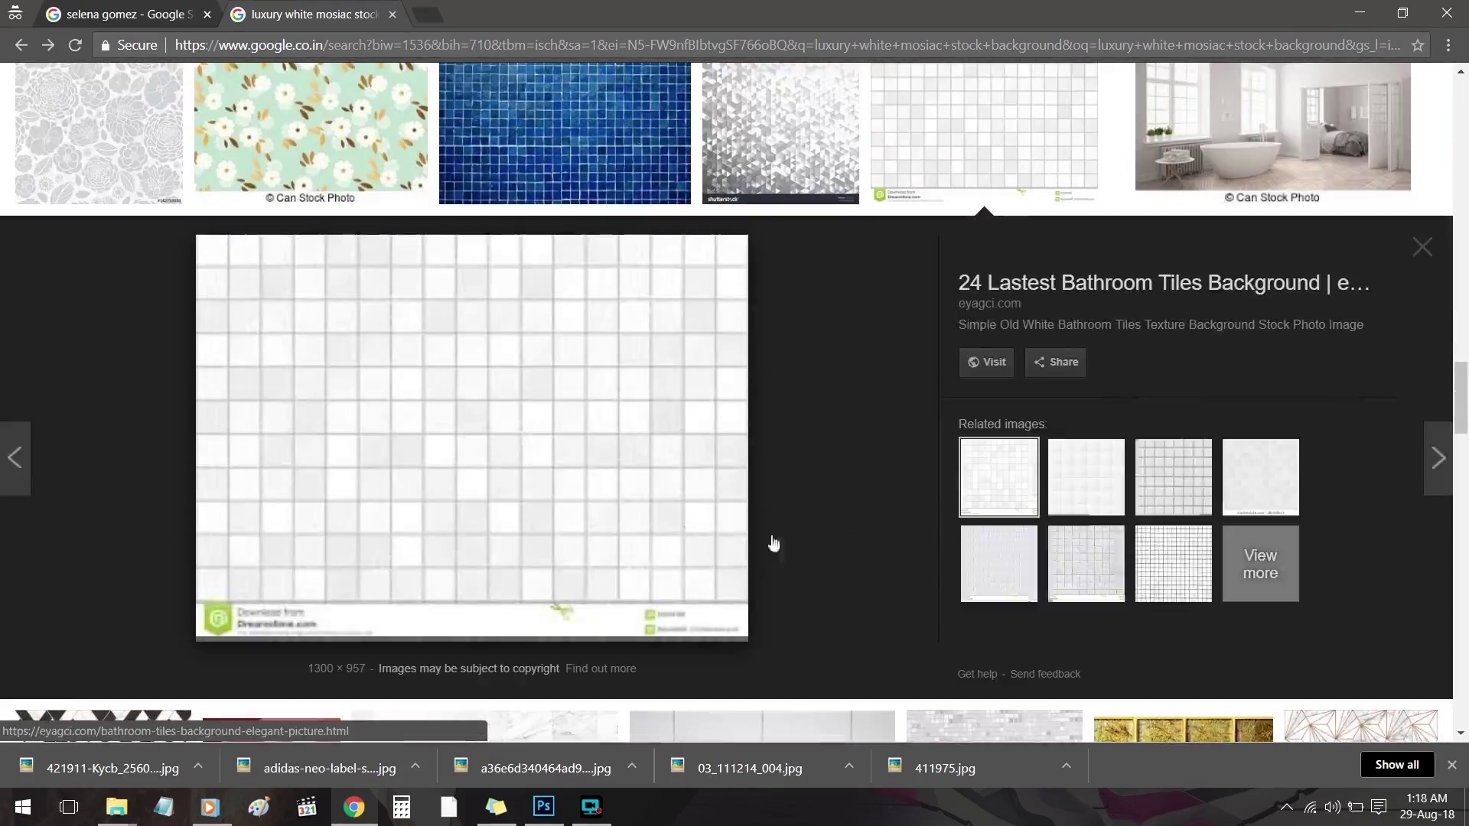
scroll(803, 535, "down", 5)
left_click(994, 428)
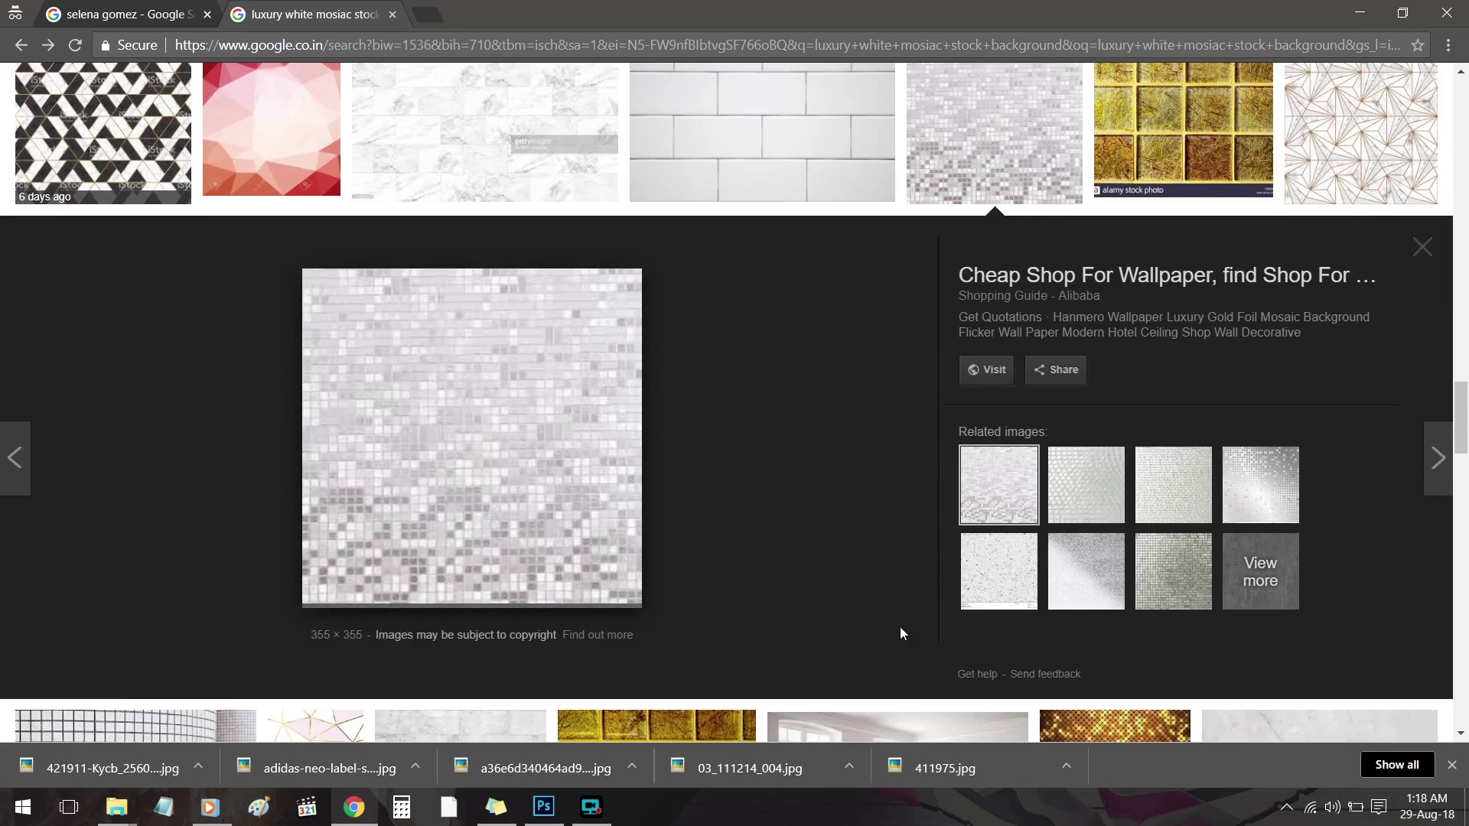
right_click(545, 453)
left_click(1141, 526)
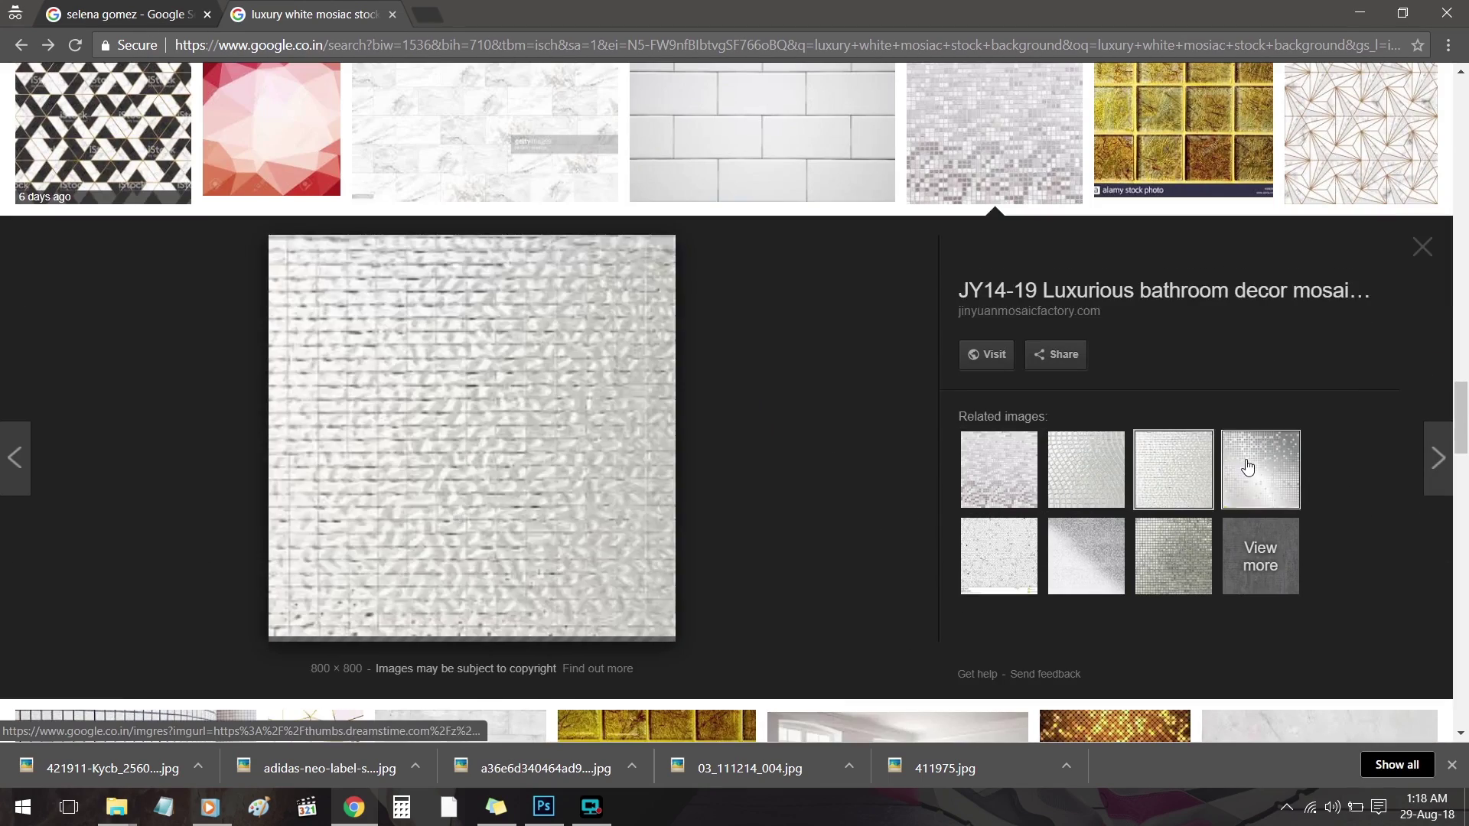
- Filter the background image results by size to pictures larger than 1024×768
scroll(748, 163, "up", 15)
left_click(747, 164)
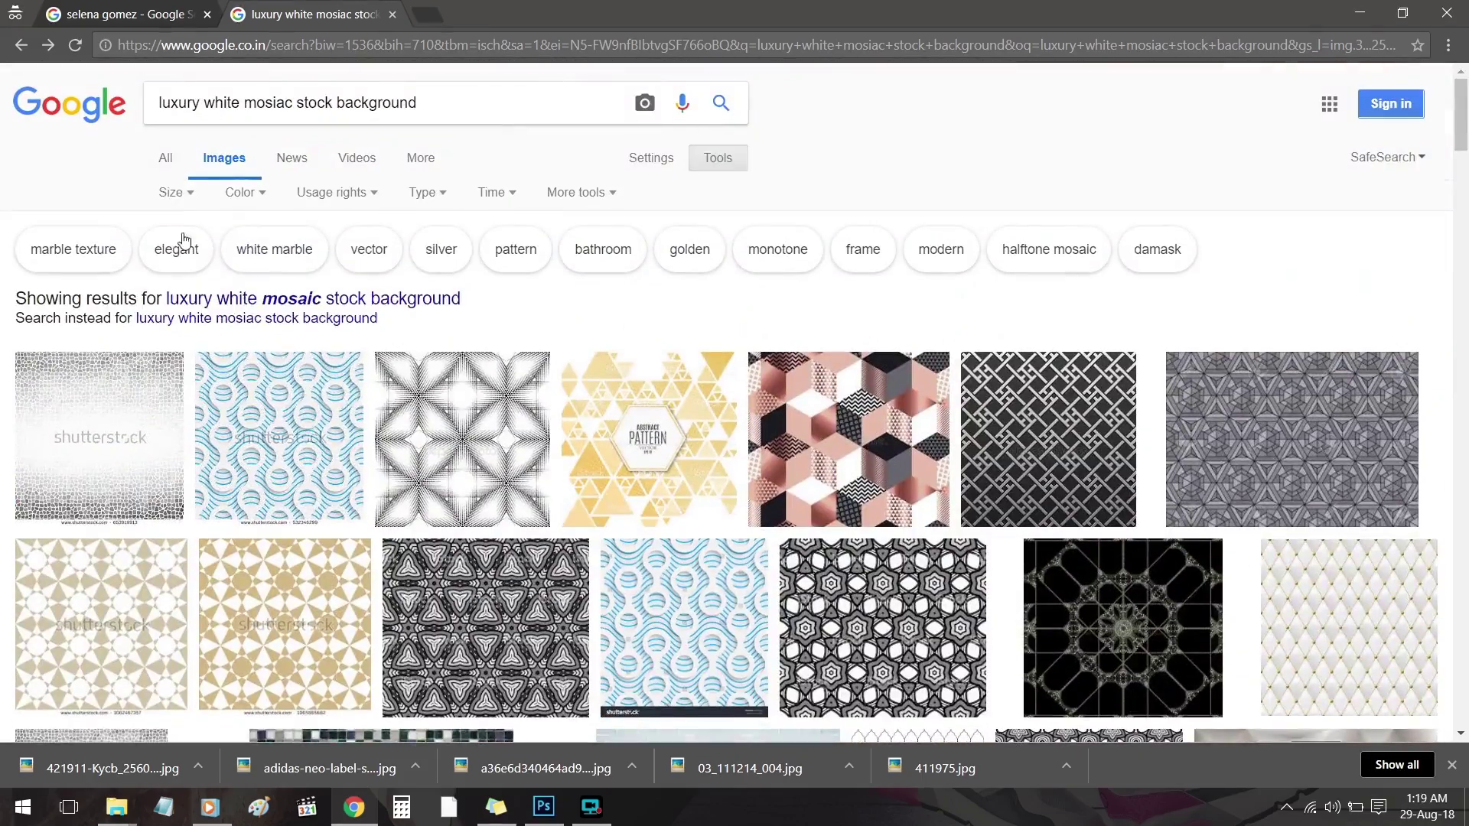
left_click(173, 192)
mouse_move(239, 329)
left_click(329, 341)
- Preview light mosaic, grey mosaic and white tile pictures among the filtered image results as background candidates
scroll(561, 413, "down", 8)
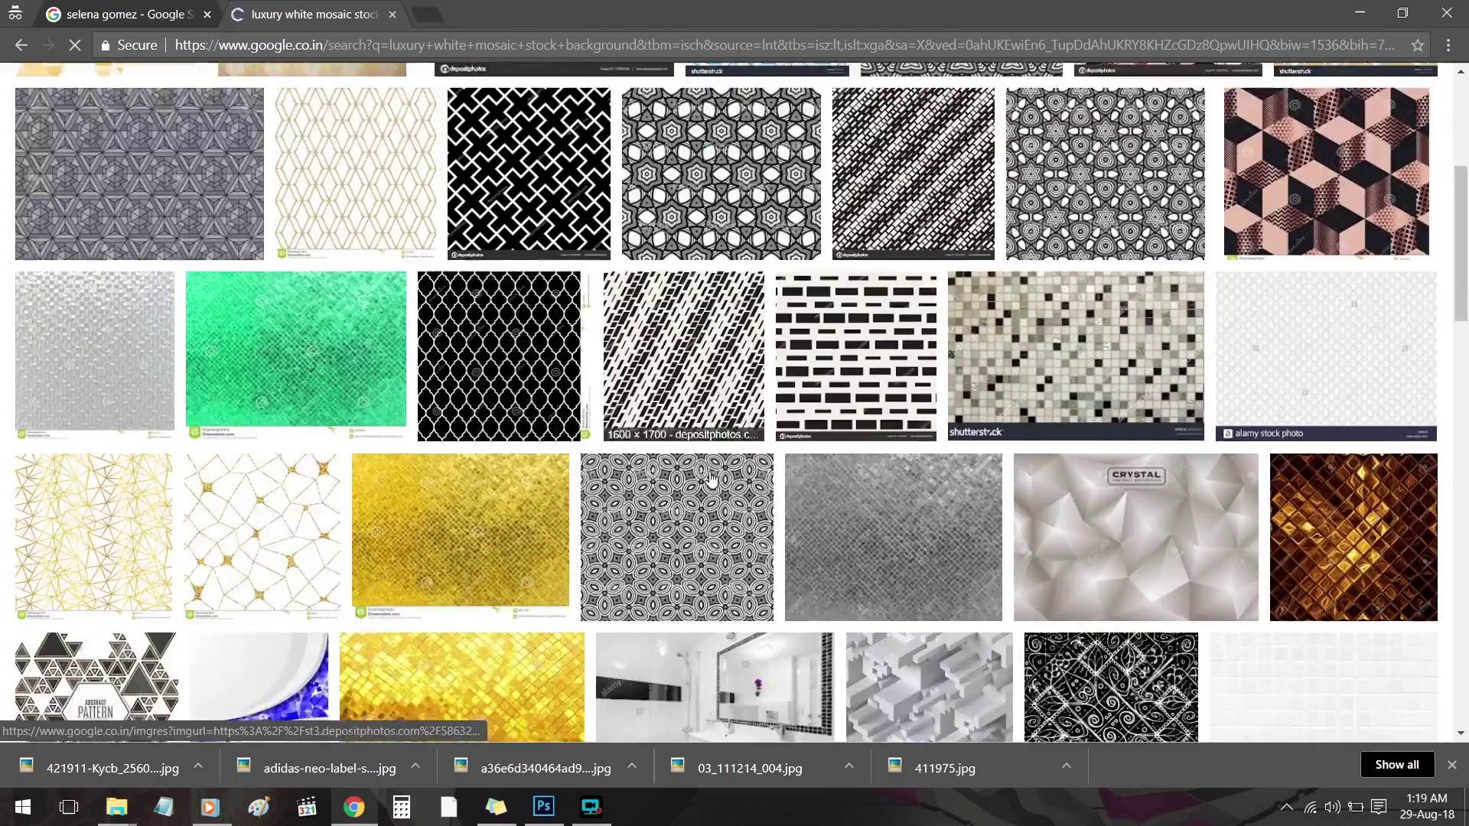
left_click(84, 153)
scroll(538, 519, "down", 6)
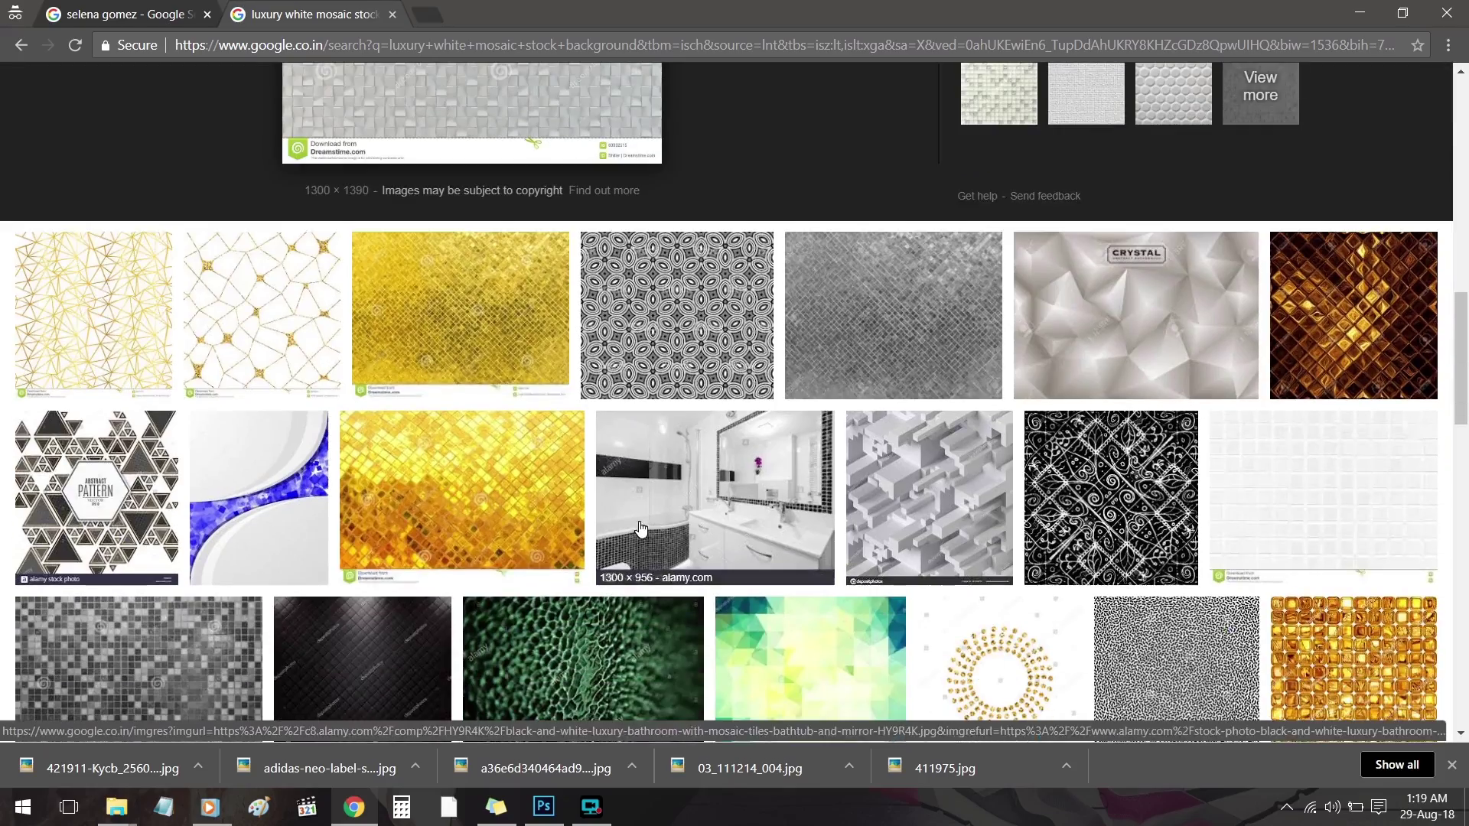
left_click(841, 325)
scroll(816, 373, "down", 6)
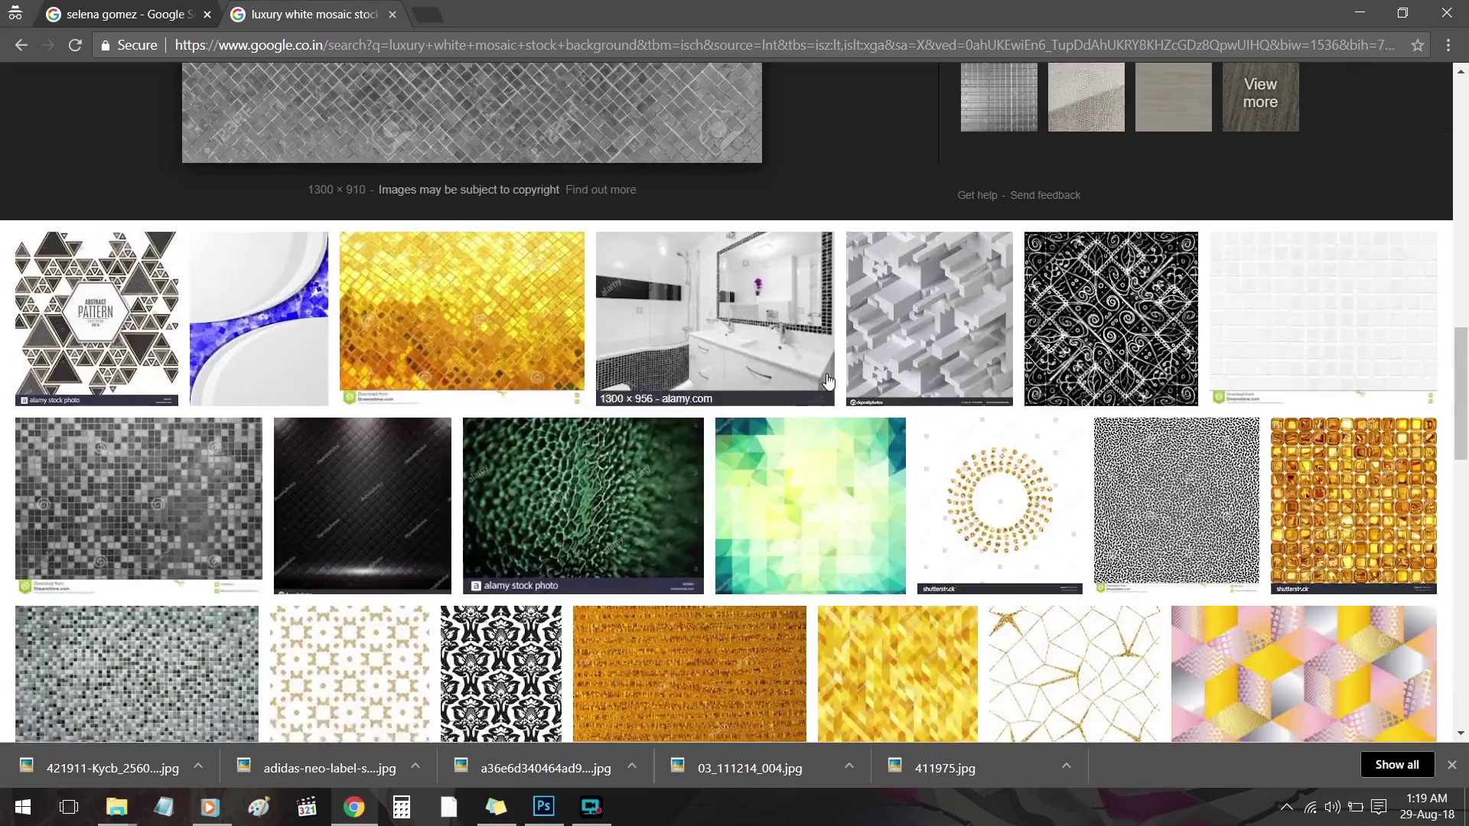
scroll(600, 411, "up", 3)
scroll(1131, 527, "down", 6)
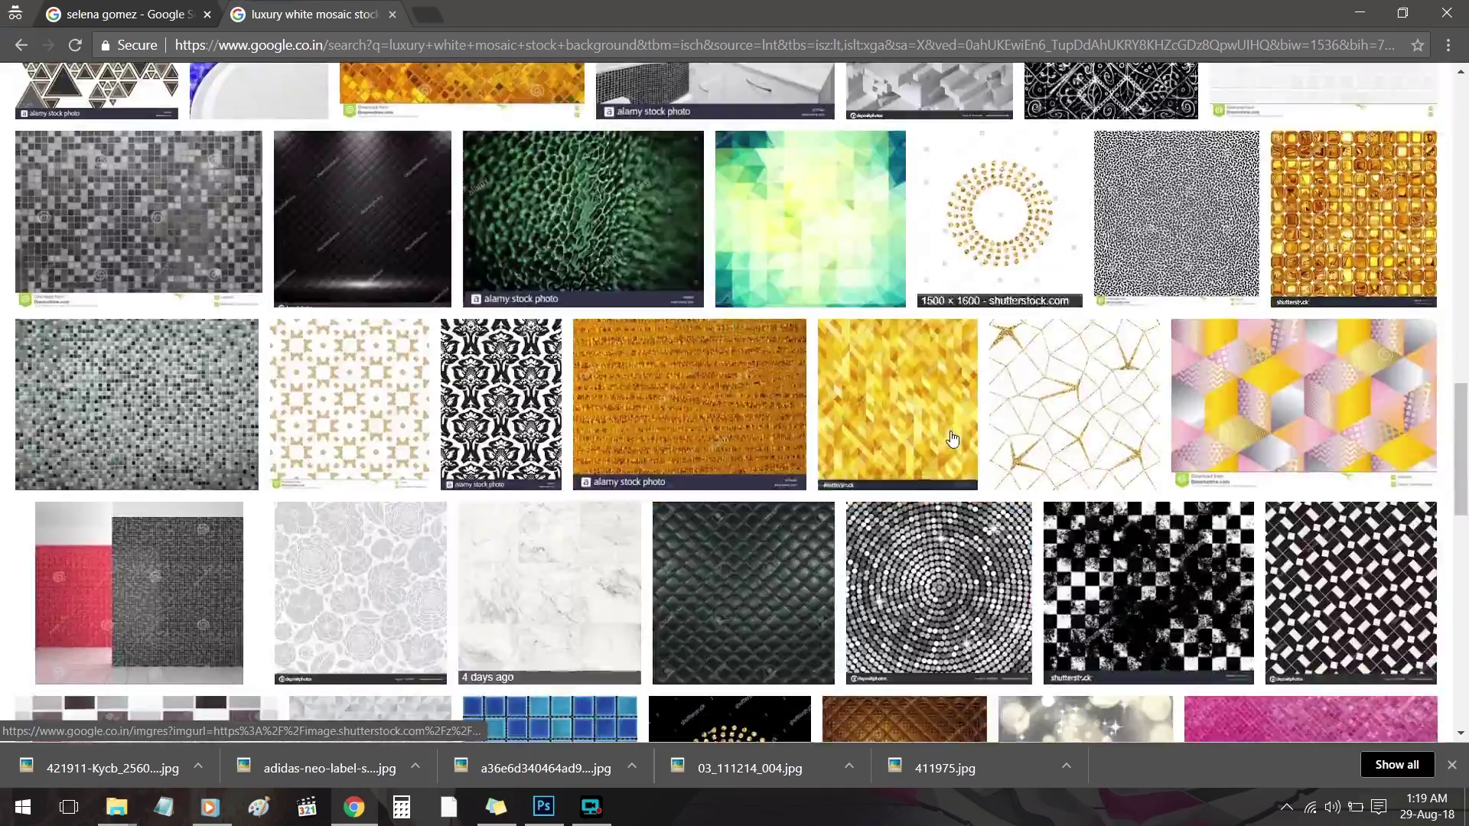
scroll(1301, 315, "up", 3)
left_click(1316, 306)
left_click(994, 589)
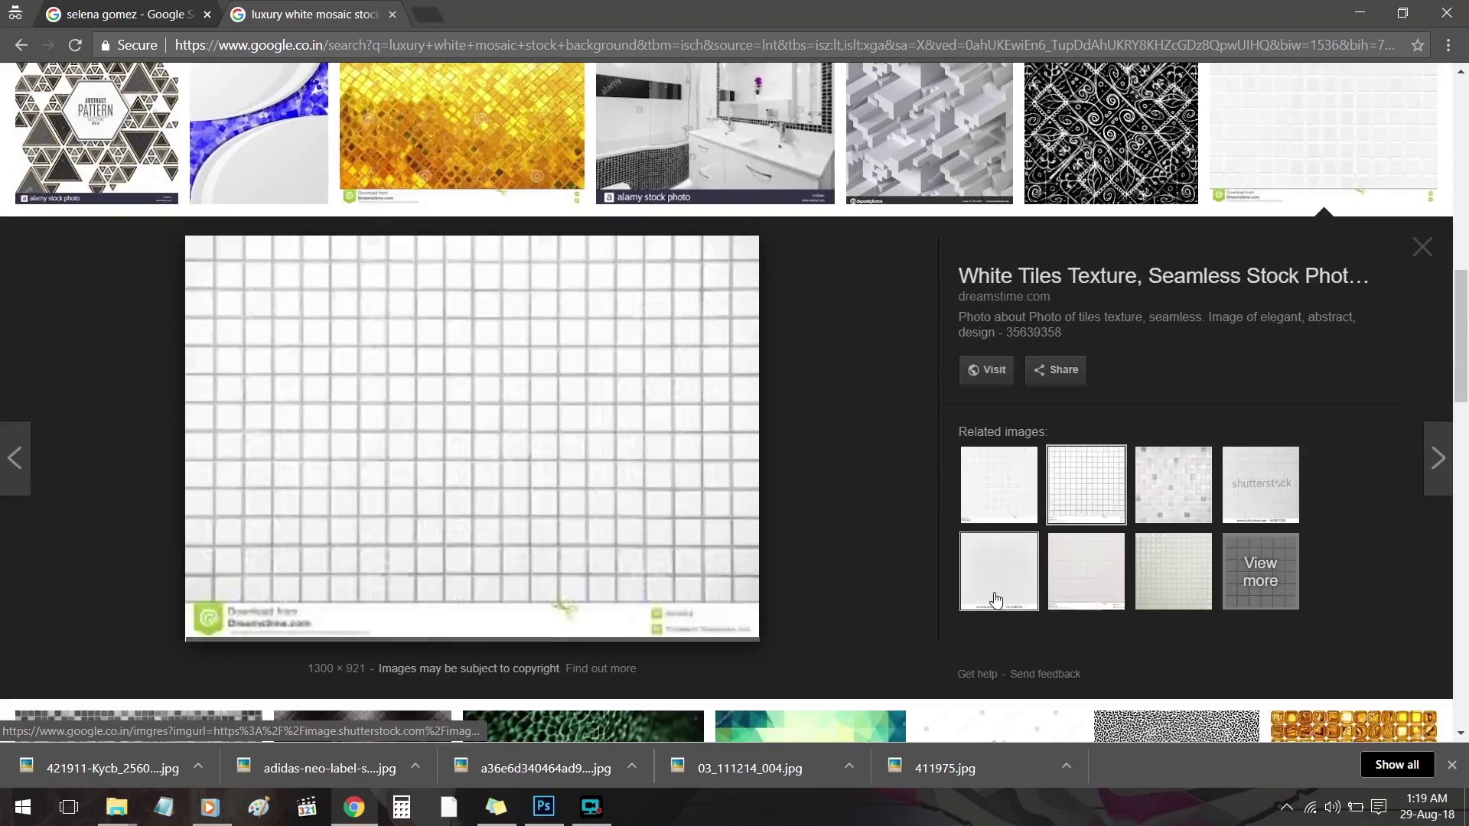
left_click(995, 581)
scroll(995, 581, "down", 15)
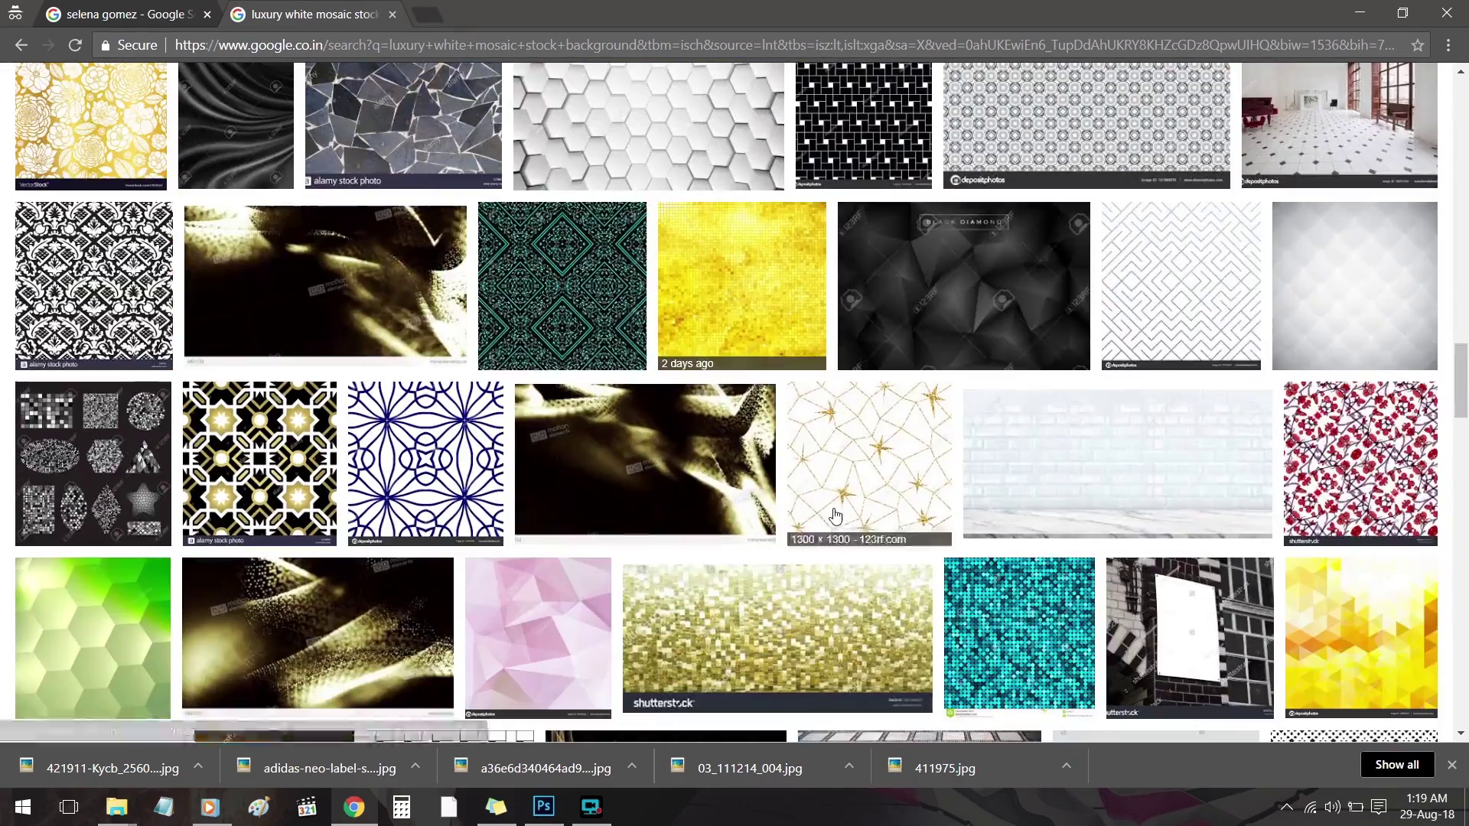
- Examine the white honeycomb, pale bathroom tile and silver mosaic pictures further down the image results
left_click(656, 144)
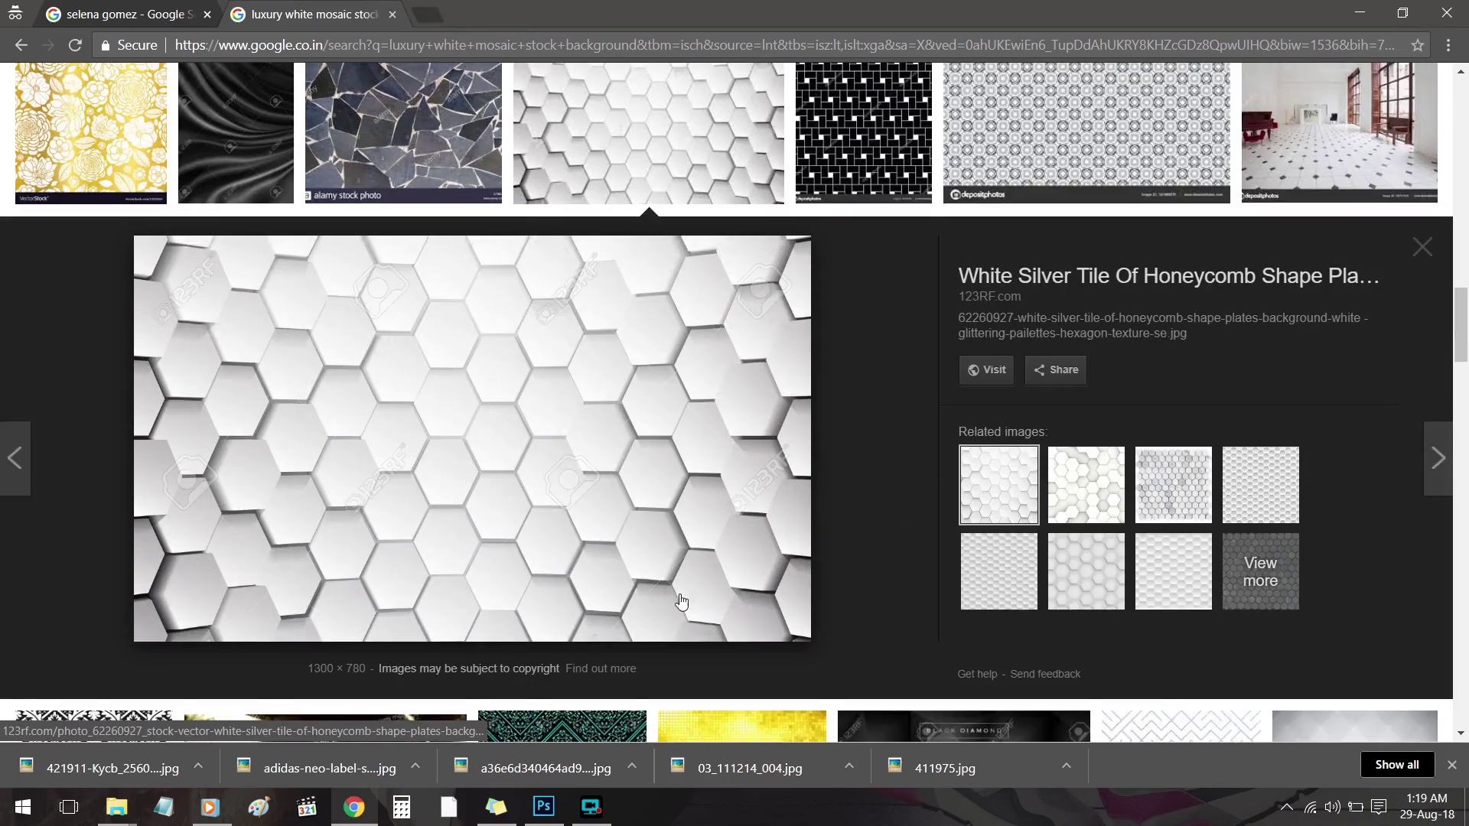
scroll(685, 479, "down", 3)
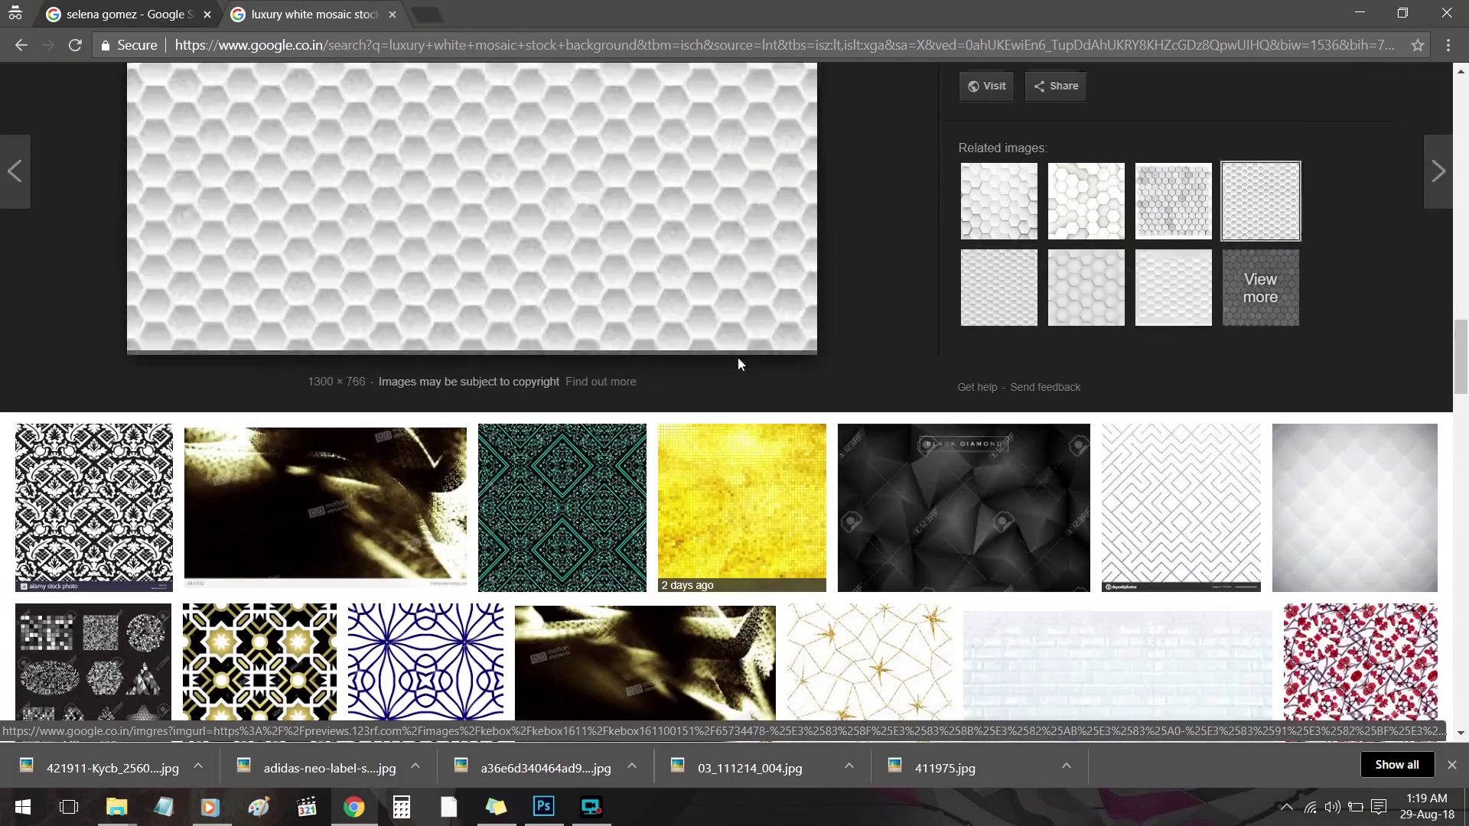
scroll(737, 357, "down", 12)
scroll(647, 474, "down", 8)
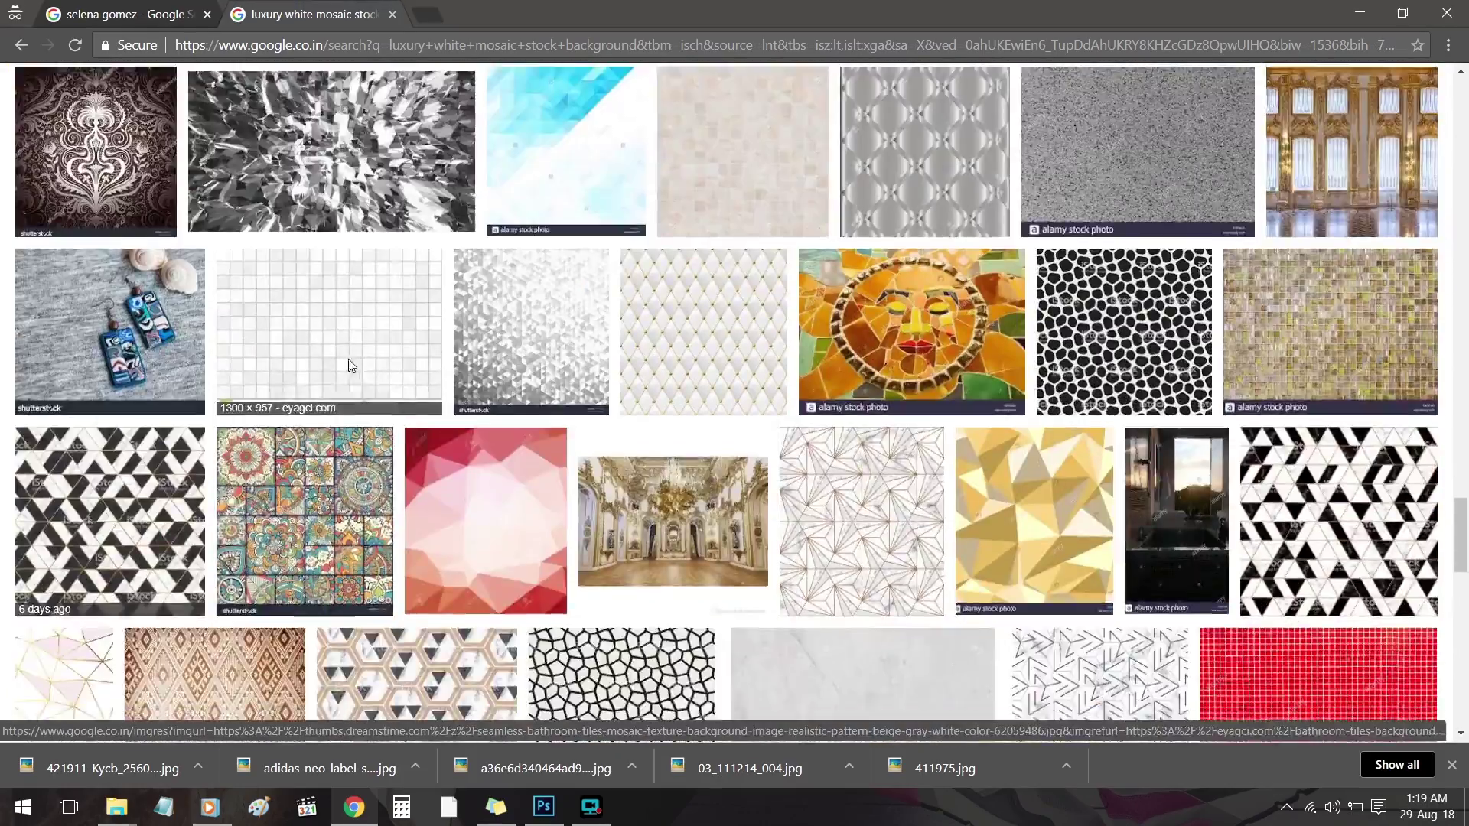
left_click(253, 306)
left_click(707, 184)
scroll(753, 512, "down", 5)
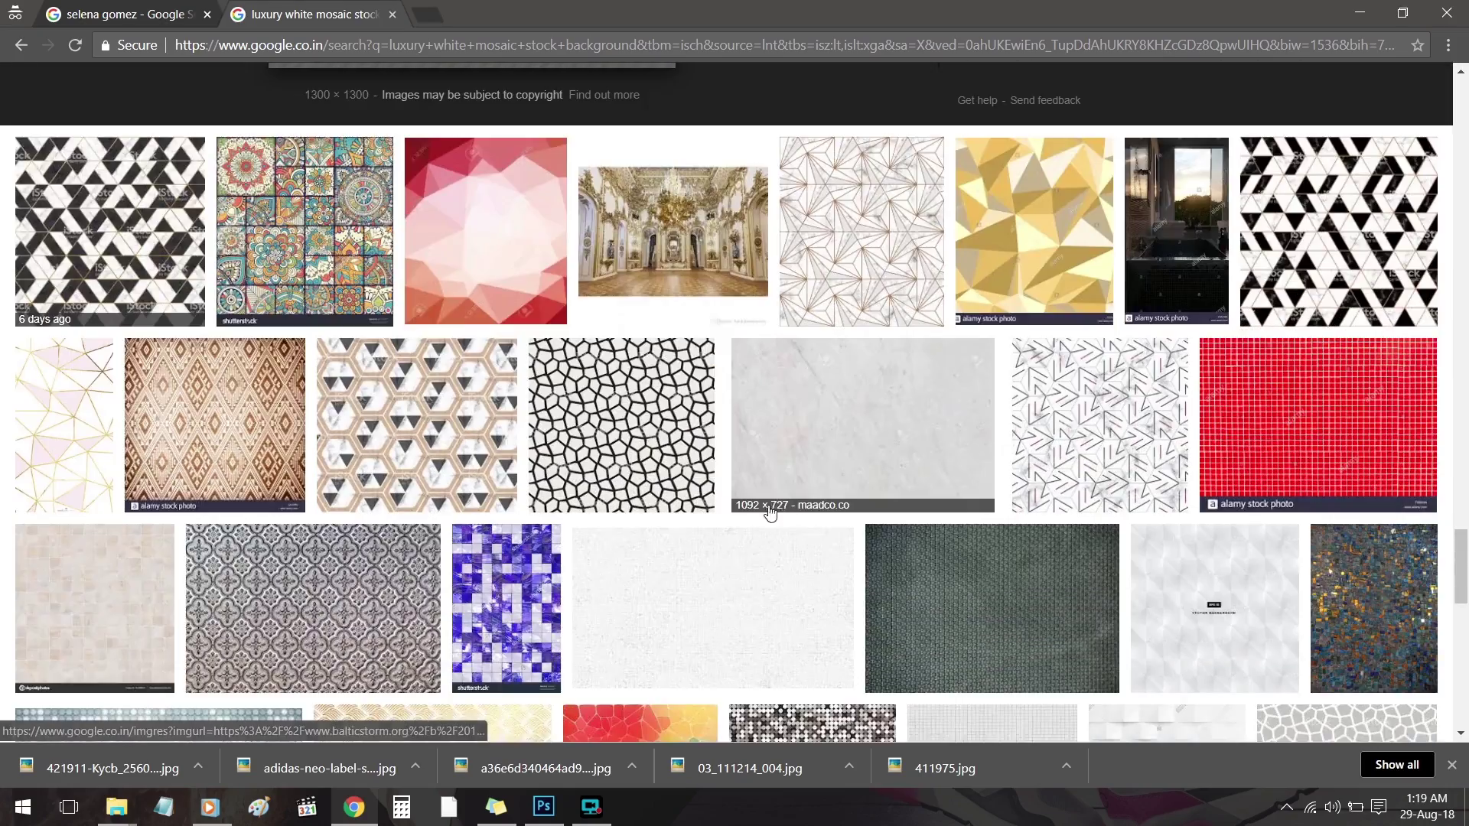
scroll(778, 508, "down", 11)
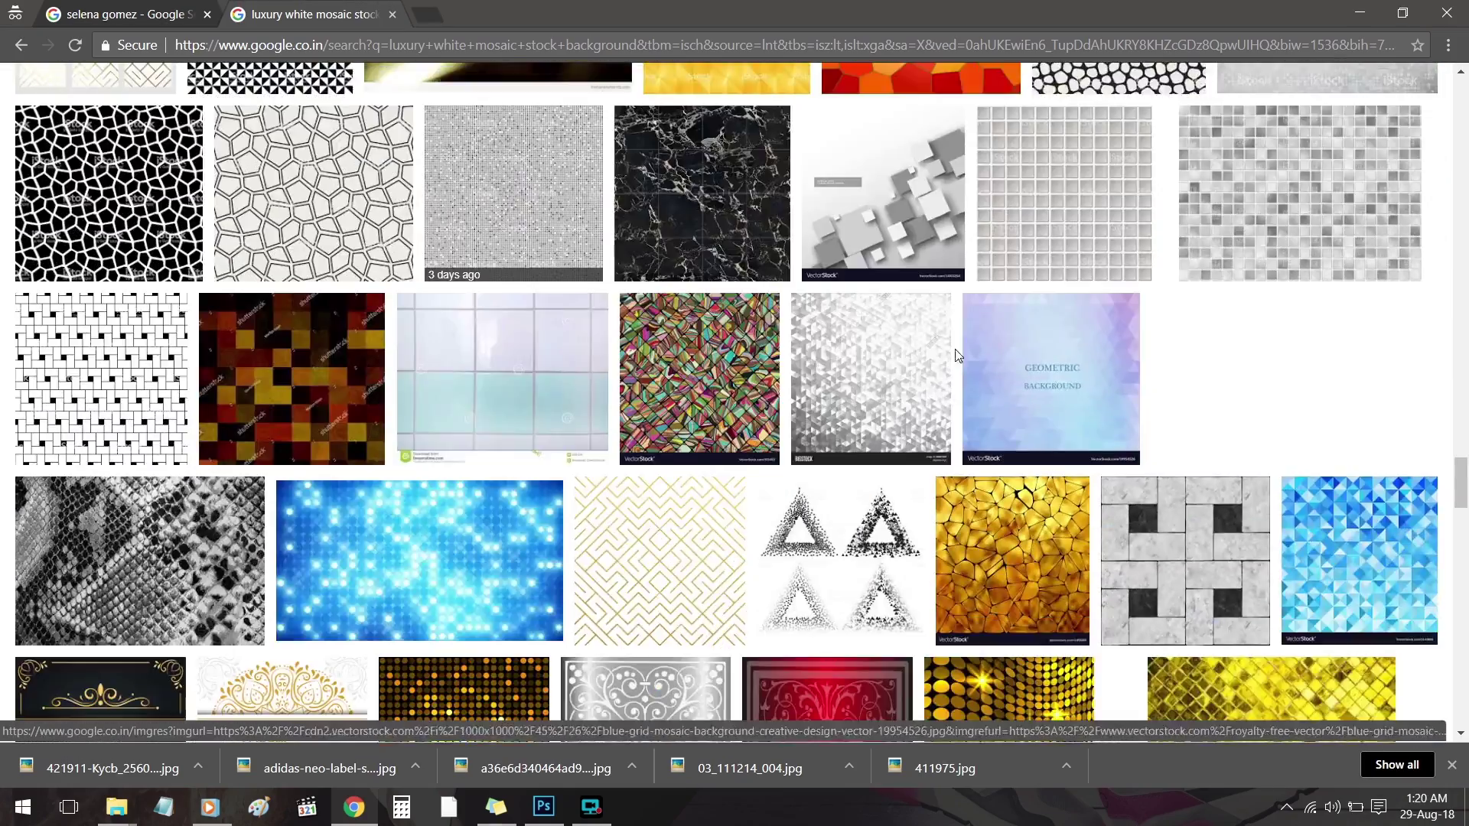
left_click(896, 396)
scroll(764, 428, "down", 9)
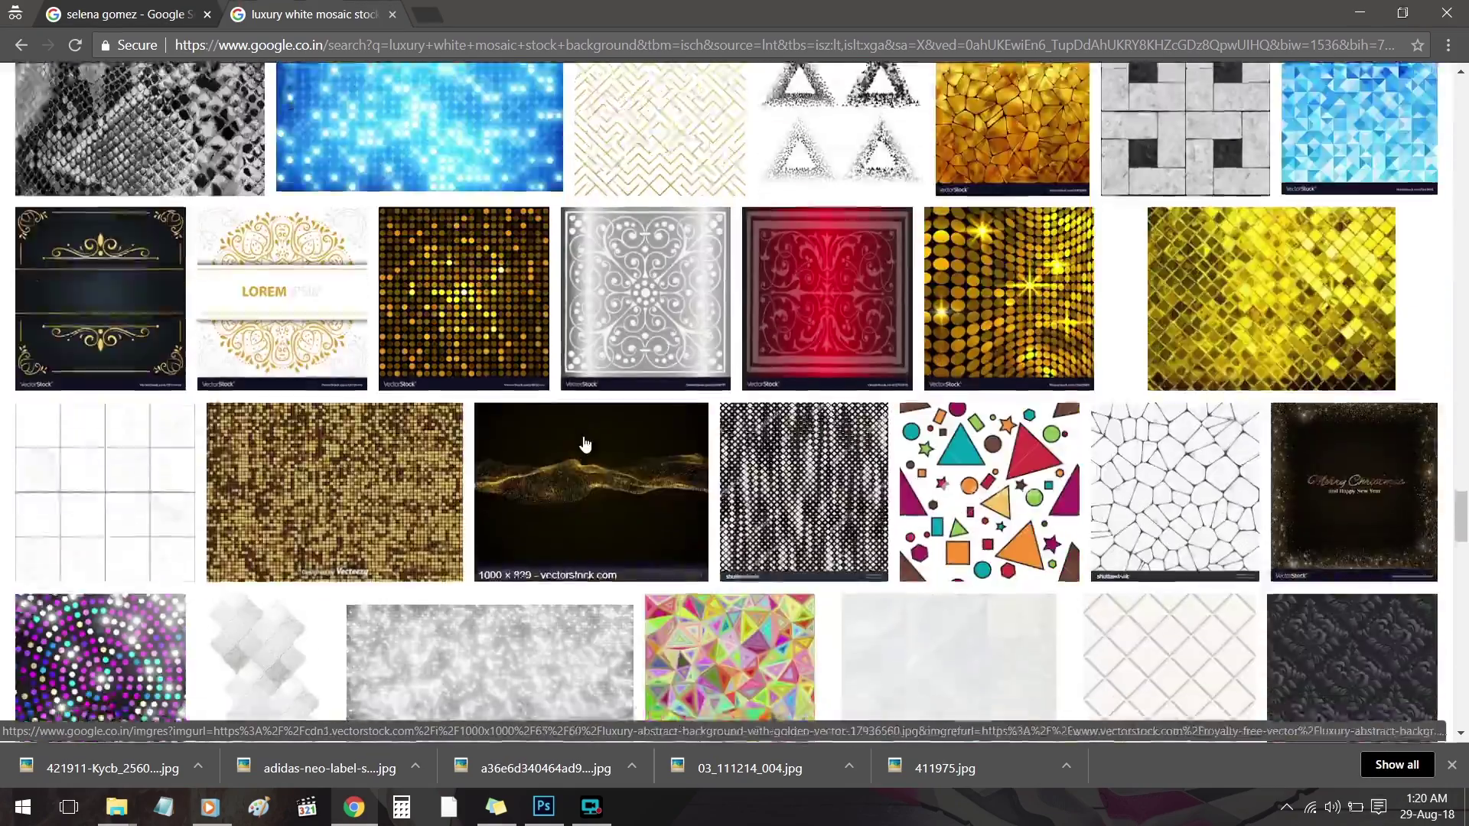
scroll(585, 443, "down", 4)
- Preview the glowing glitter mosaic picture and its related images, copy the 4096 × 2304 one and paste it into the Photoshop poster
left_click(589, 448)
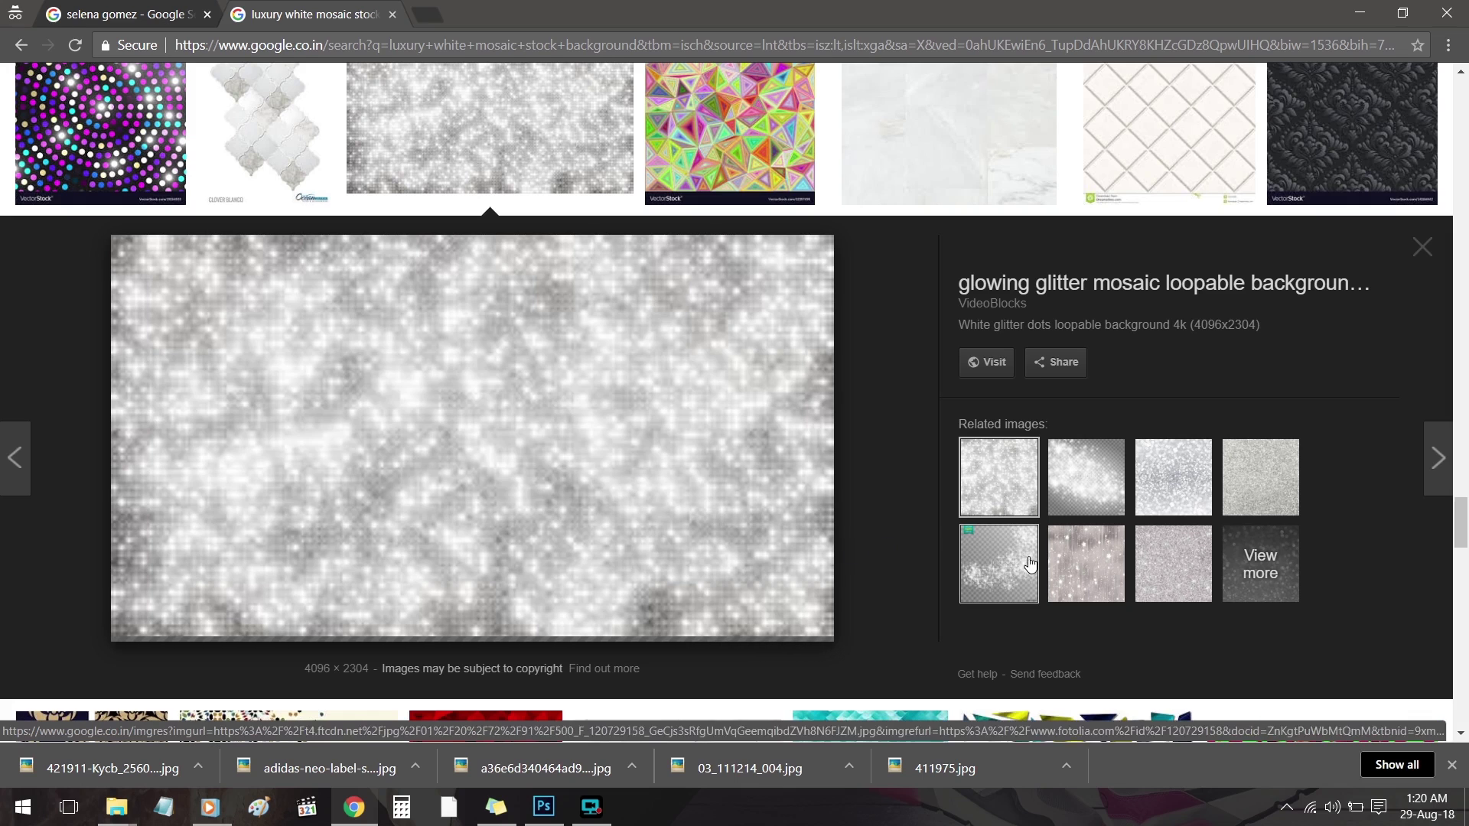
left_click(1157, 485)
left_click(1092, 485)
left_click(999, 498)
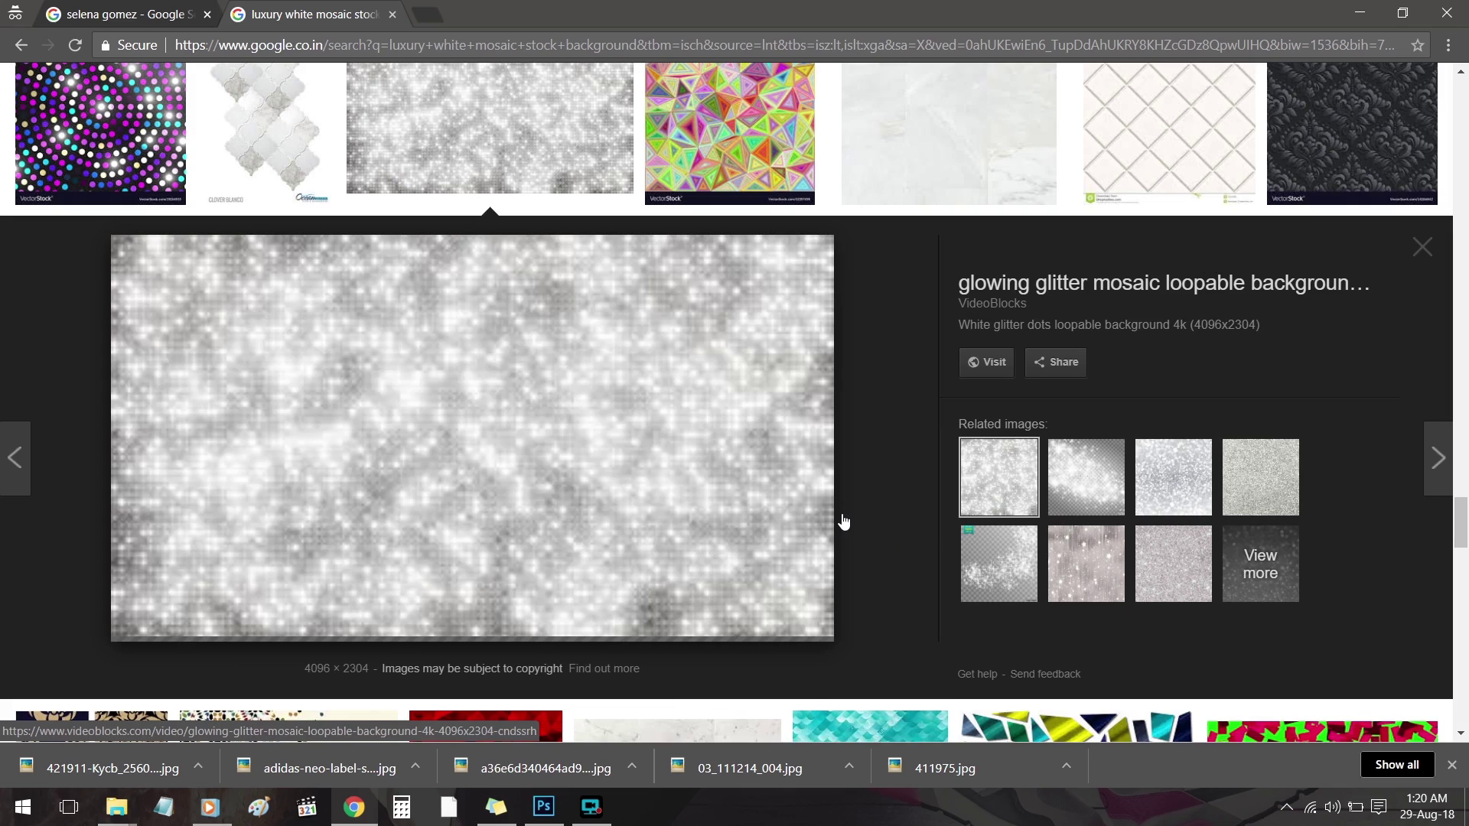
right_click(169, 413)
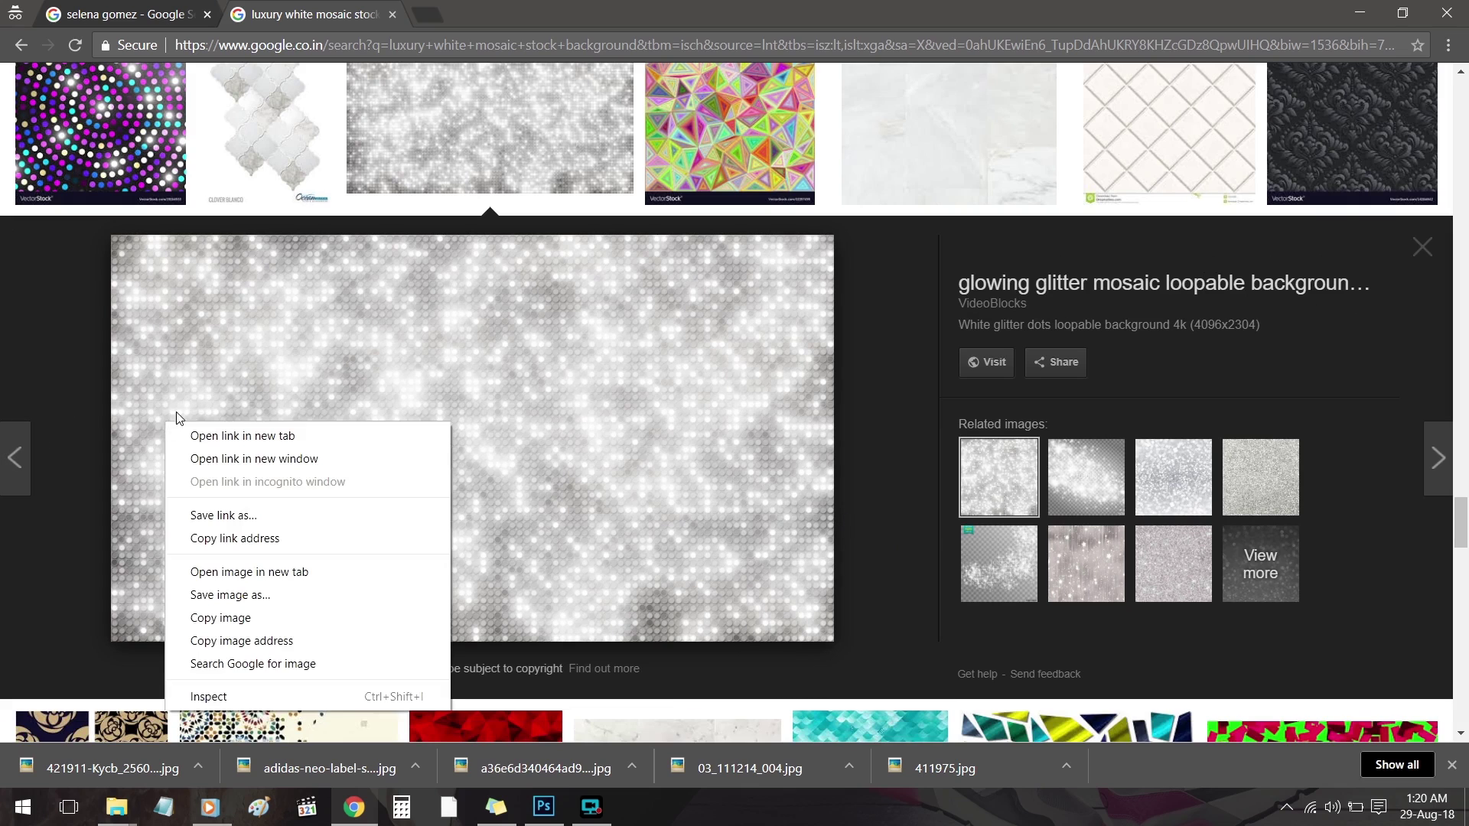
left_click(230, 618)
key("alt+Tab")
key("ctrl+v")
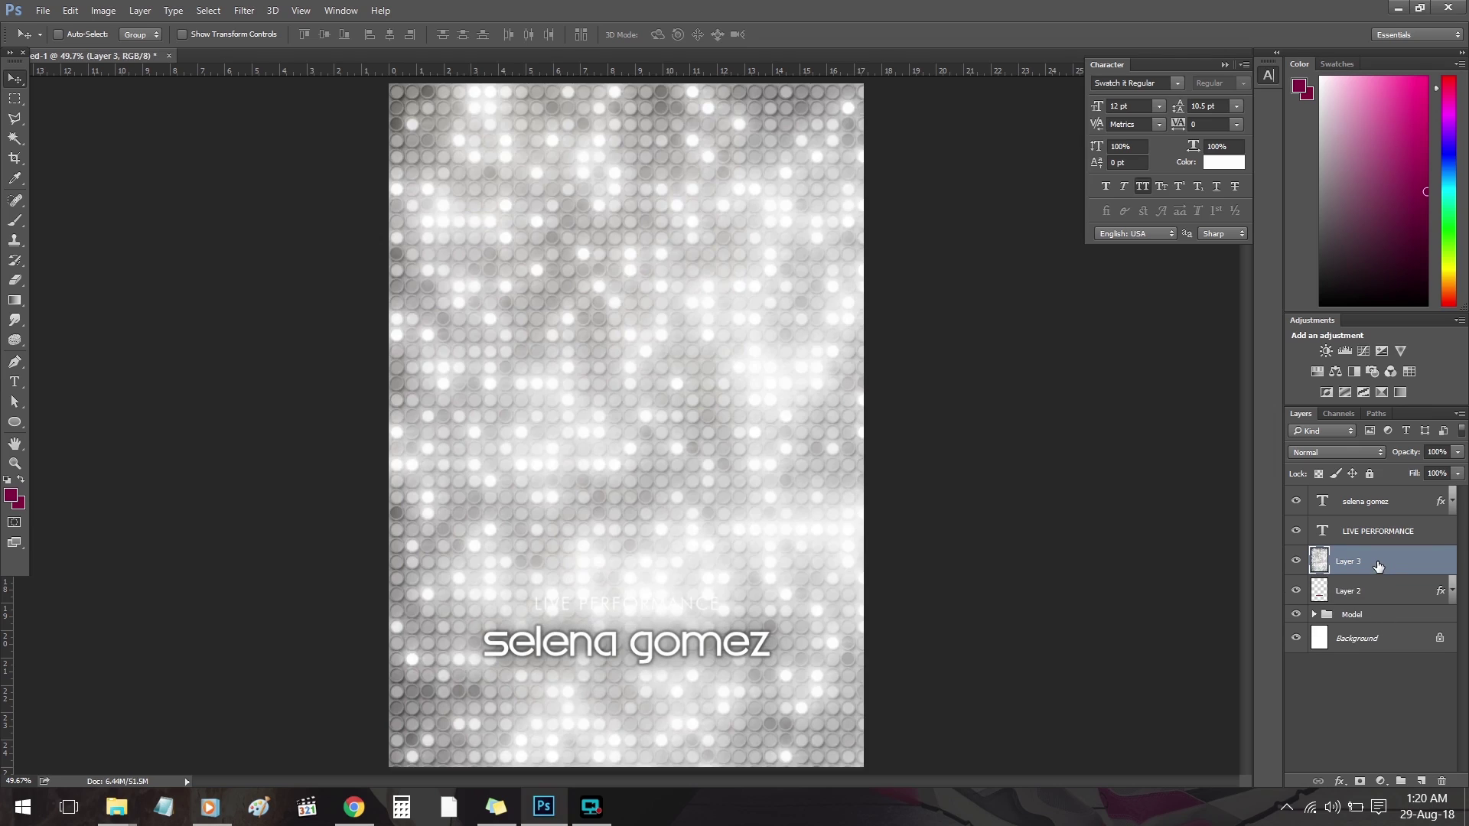
- Place the pasted glitter mosaic layer below the Model group and lower its opacity to 30%
left_click_drag(1378, 565, 1360, 609)
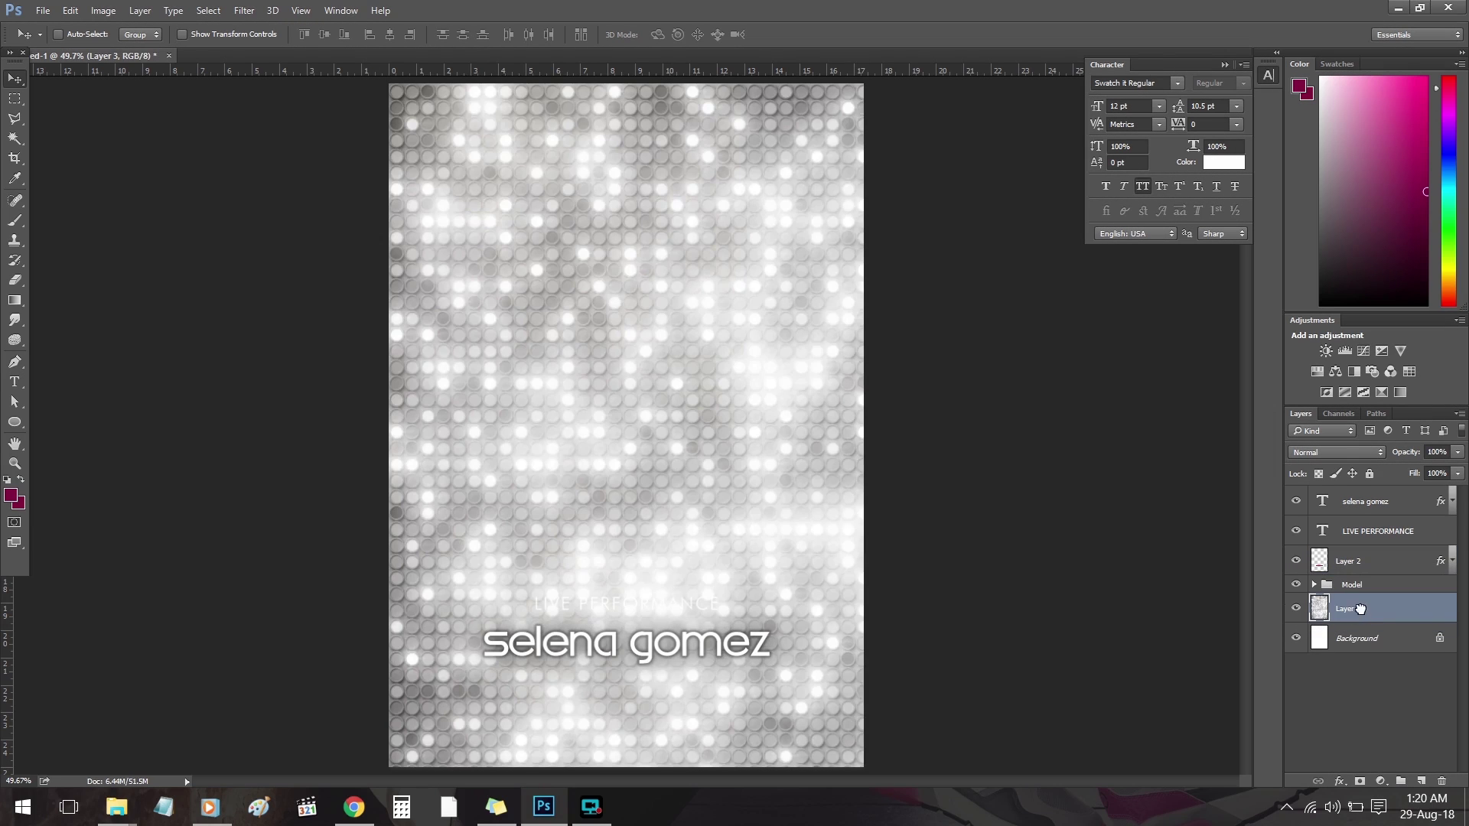
key("z")
left_click_drag(680, 505, 641, 469)
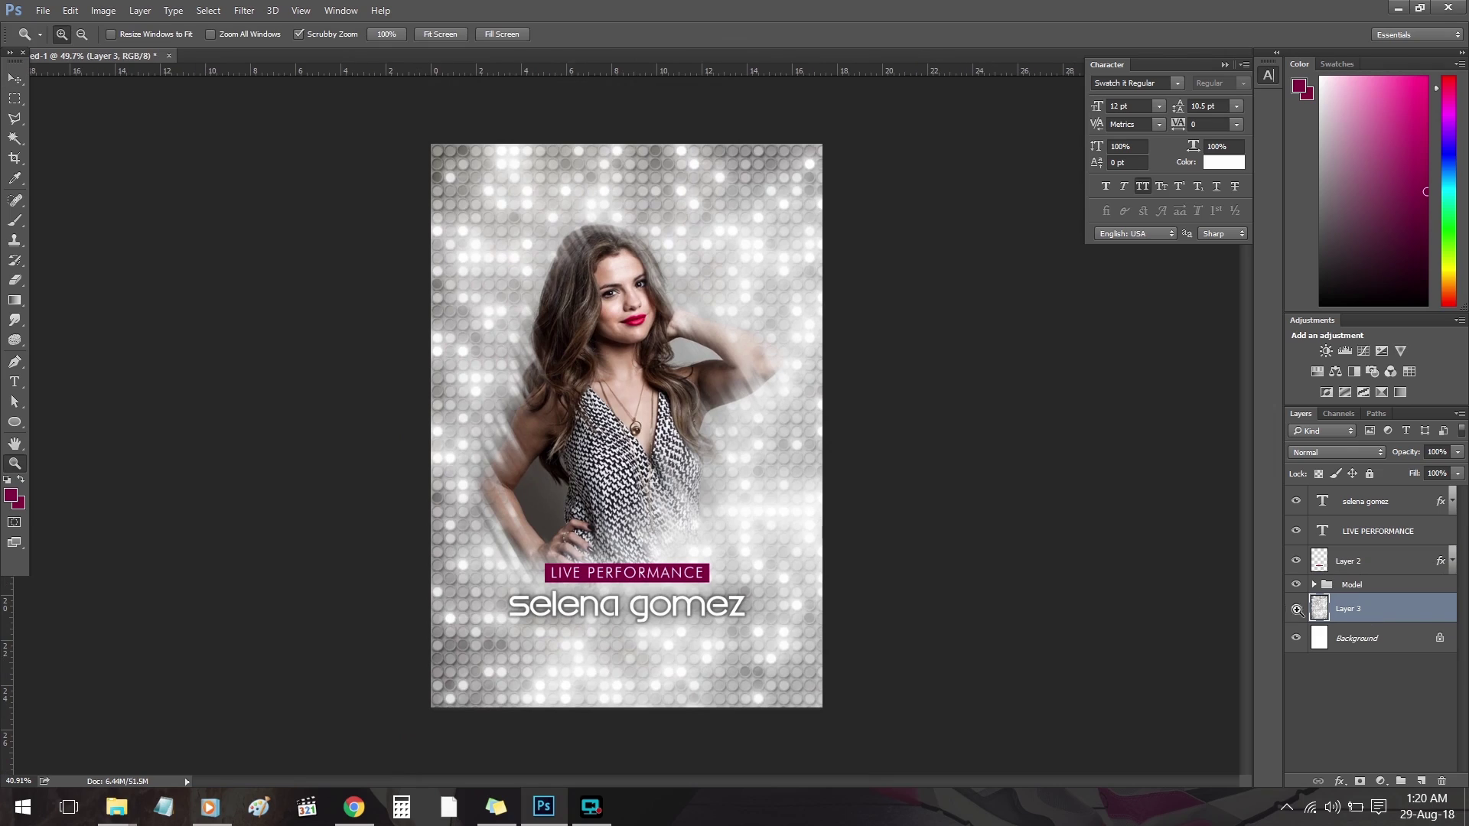
type("50")
key("Return")
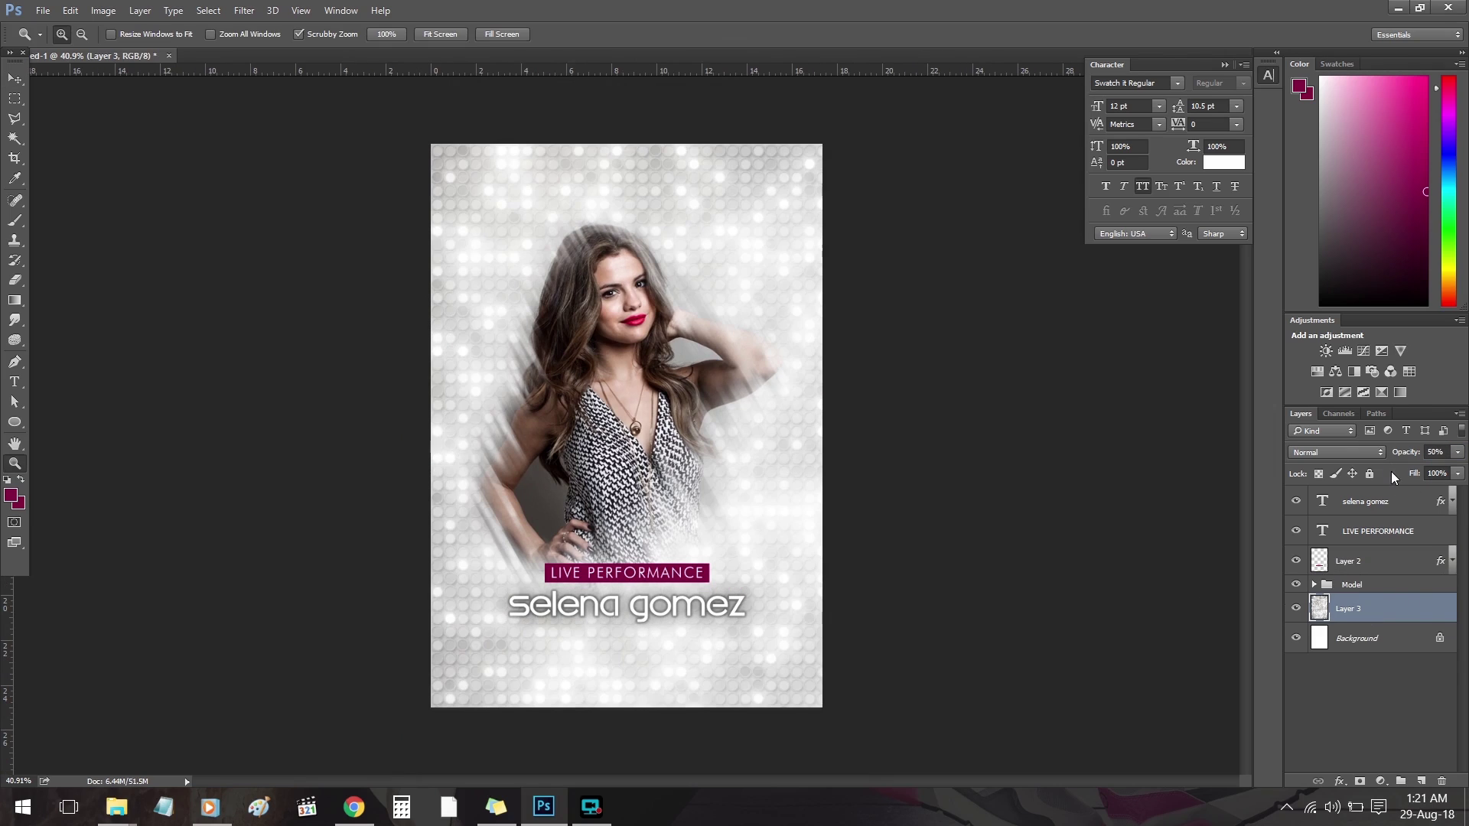
left_click_drag(1406, 457, 1325, 470)
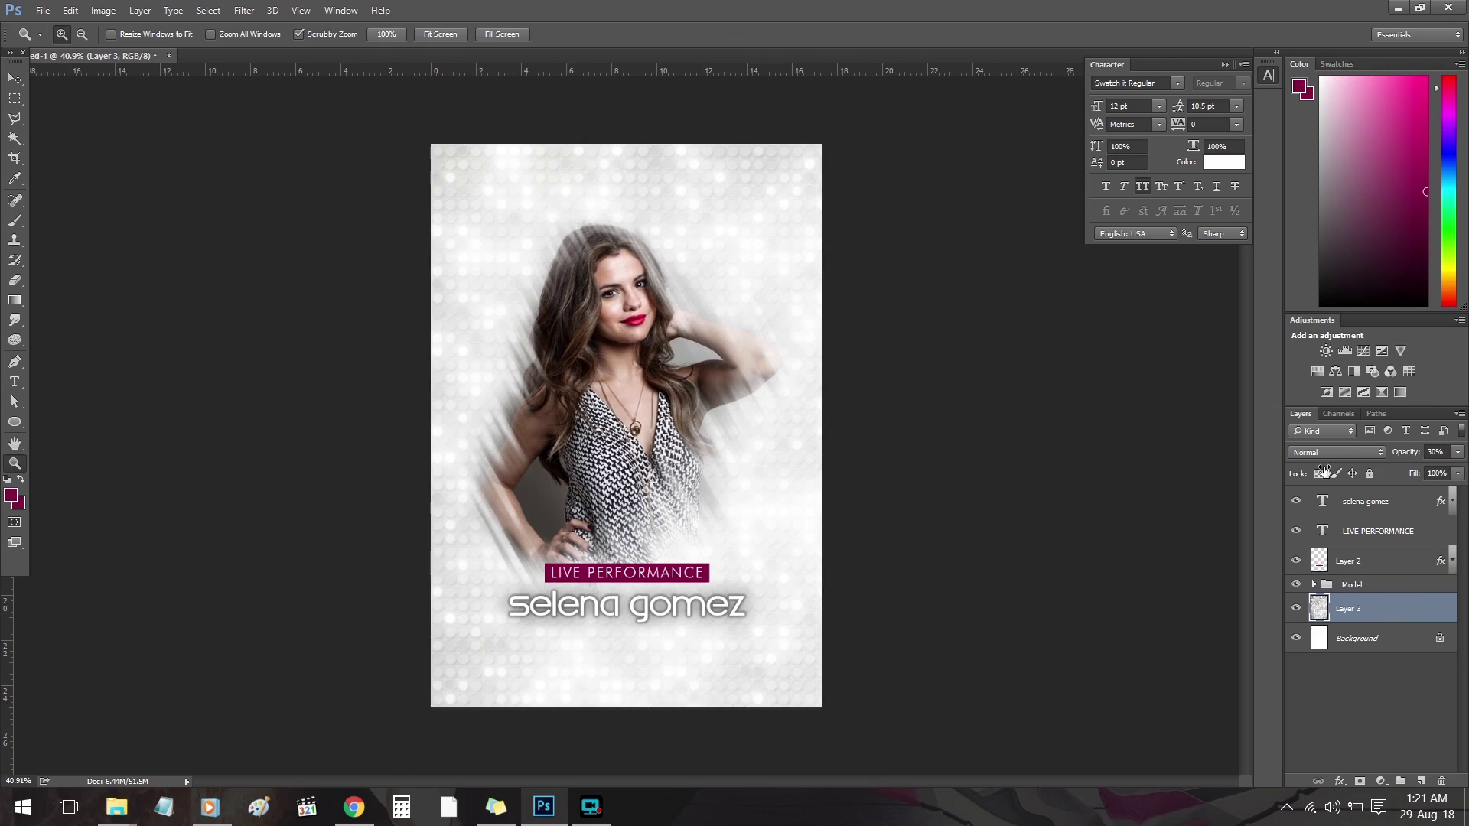
- Add a layer mask to the mosaic layer and fade its bottom and top edges to white with black-to-transparent linear gradients
left_click(1360, 779)
left_click(14, 300)
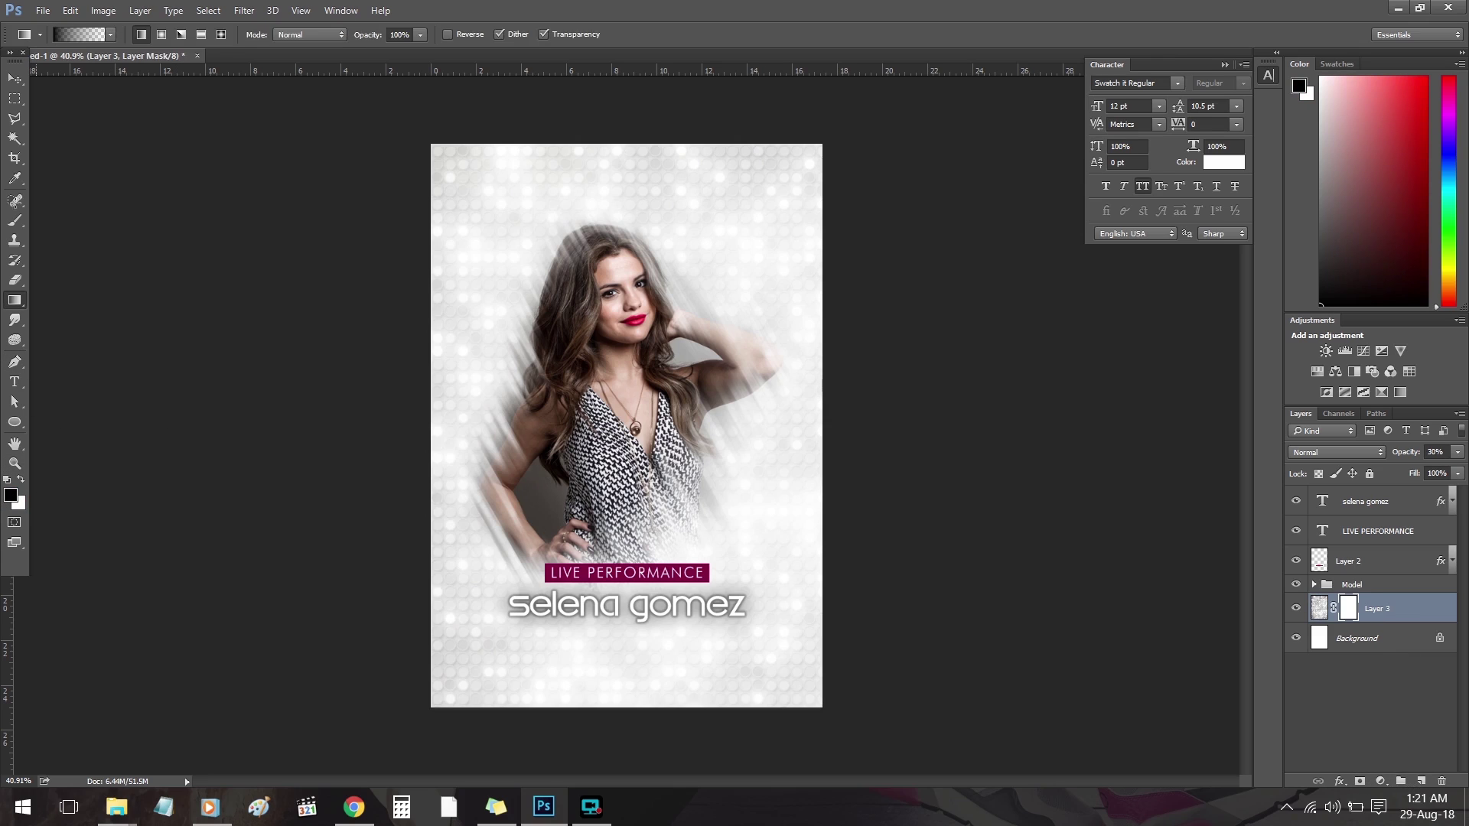
left_click(85, 35)
left_click(1187, 292)
left_click_drag(622, 251, 626, 215)
key("ctrl+z")
left_click_drag(602, 608, 614, 617)
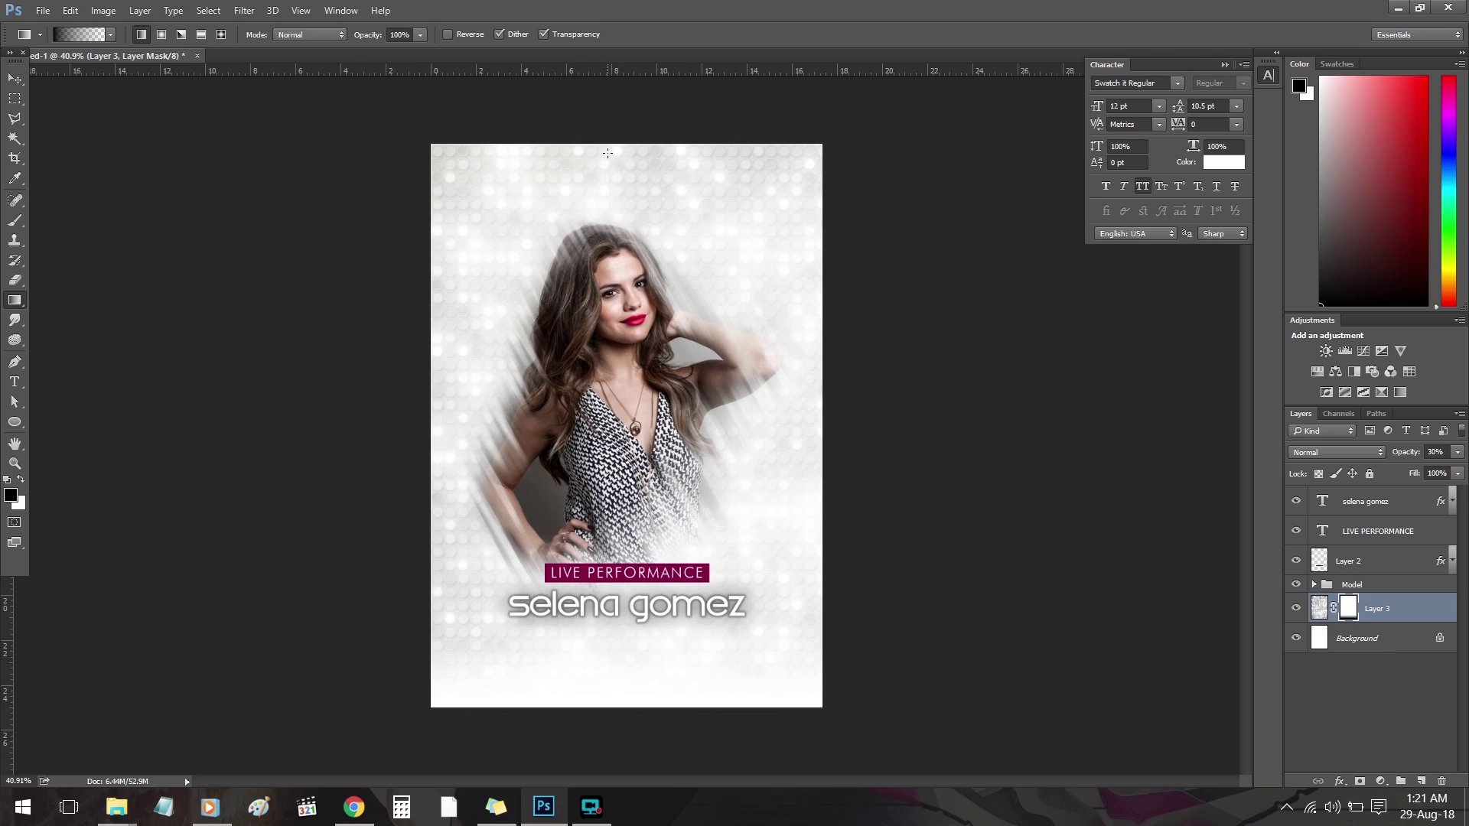
left_click_drag(613, 226, 579, 289)
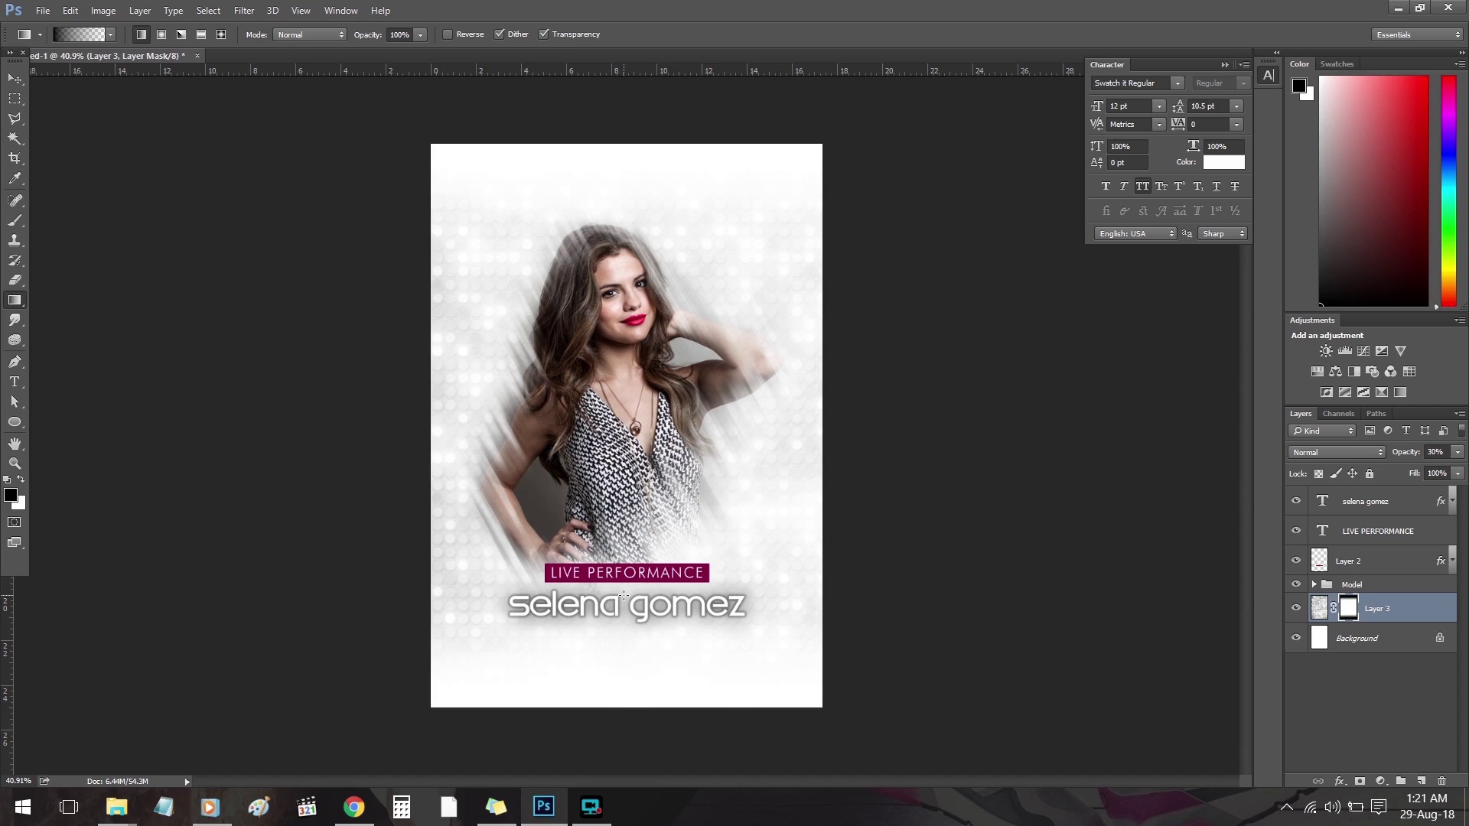
- Scale down the LIVE PERFORMANCE text and bar, fit them just above the title, and move all three up onto the portrait's lower edge
left_click(14, 79)
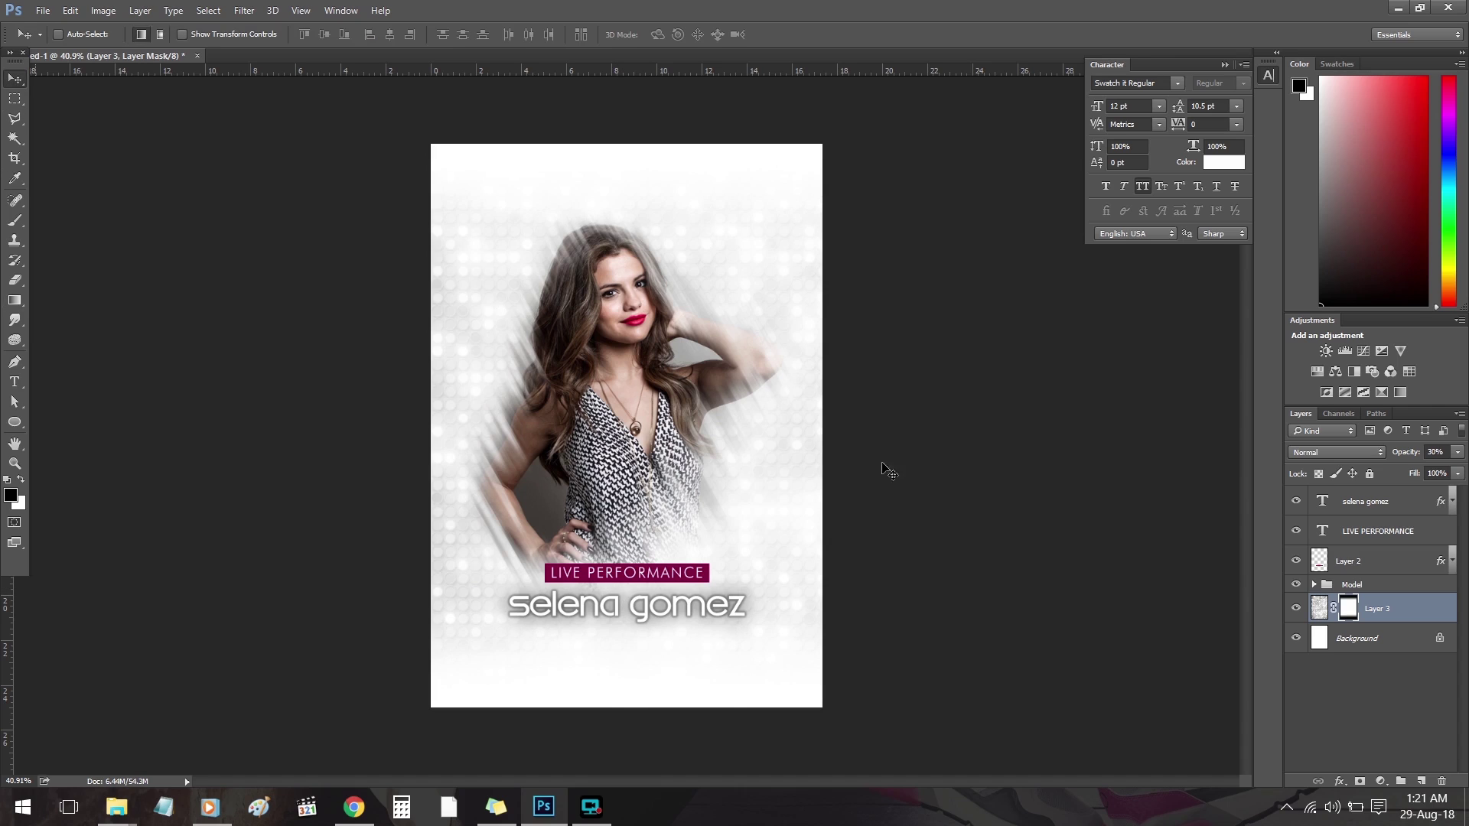
left_click(1369, 530)
left_click(1354, 561, "shift")
key("ctrl+t")
left_click_drag(707, 583, 679, 579)
key("Return")
key("Up")
key("Up")
key("Up")
key("Up")
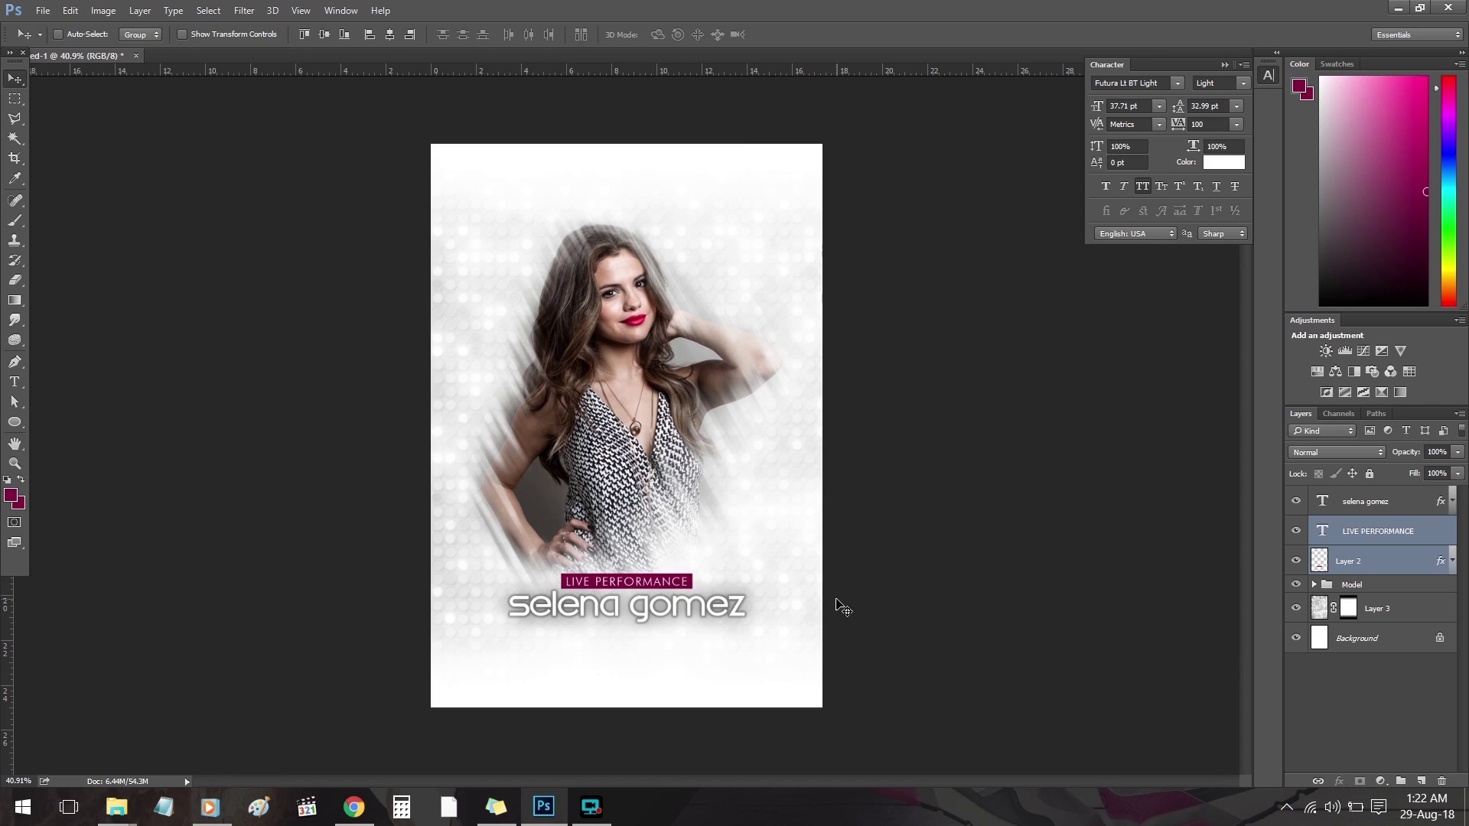
left_click(1373, 502, "shift")
left_click_drag(675, 618, 677, 587)
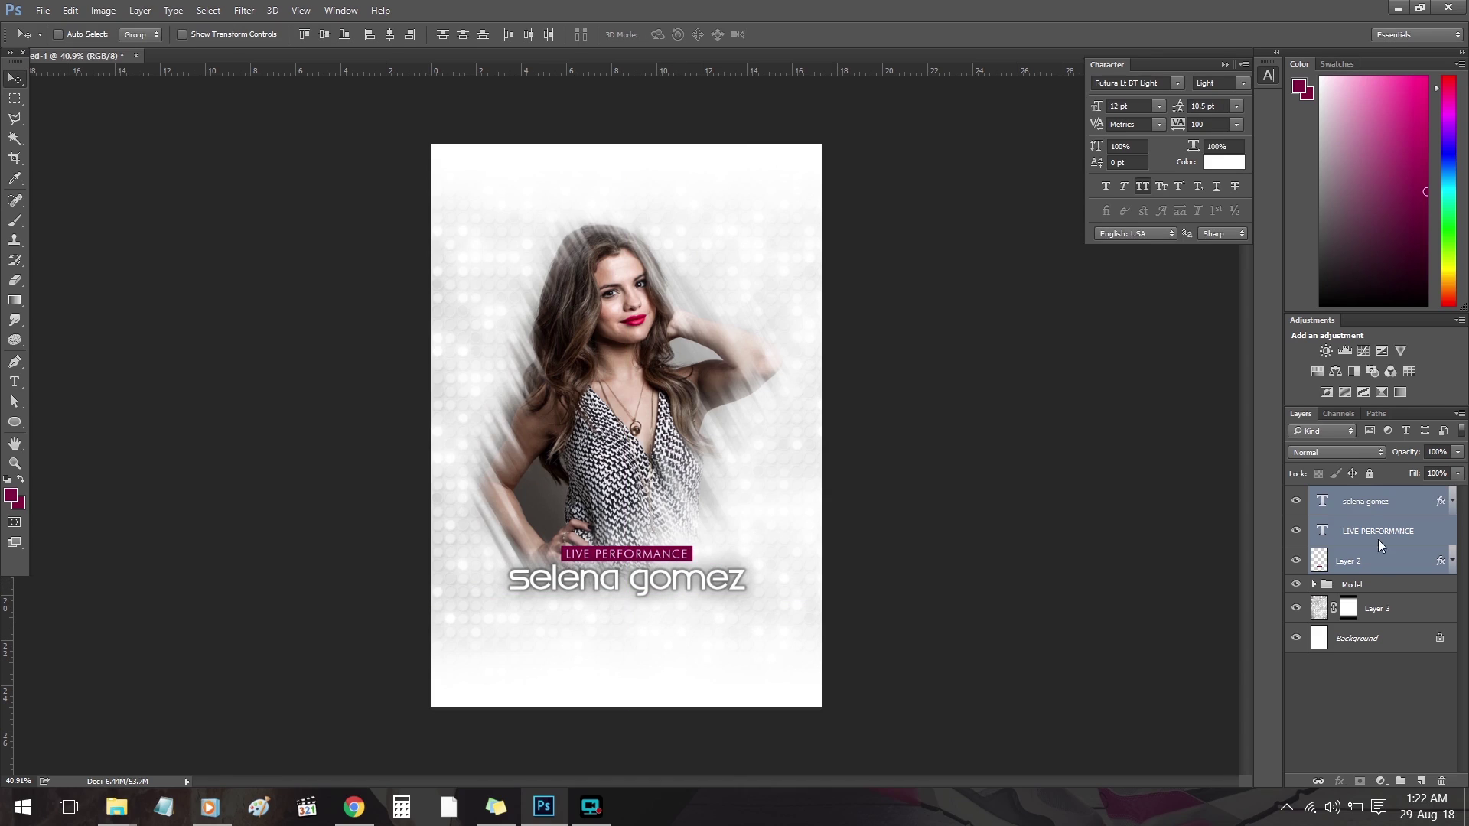
- Move the selena gomez title layer below the magenta bar layer in the stacking order
left_click(1378, 539)
left_click_drag(1376, 511, 1382, 579)
key("ctrl+z")
left_click_drag(1339, 493, 1377, 575)
left_click(1375, 540)
left_click(1391, 567)
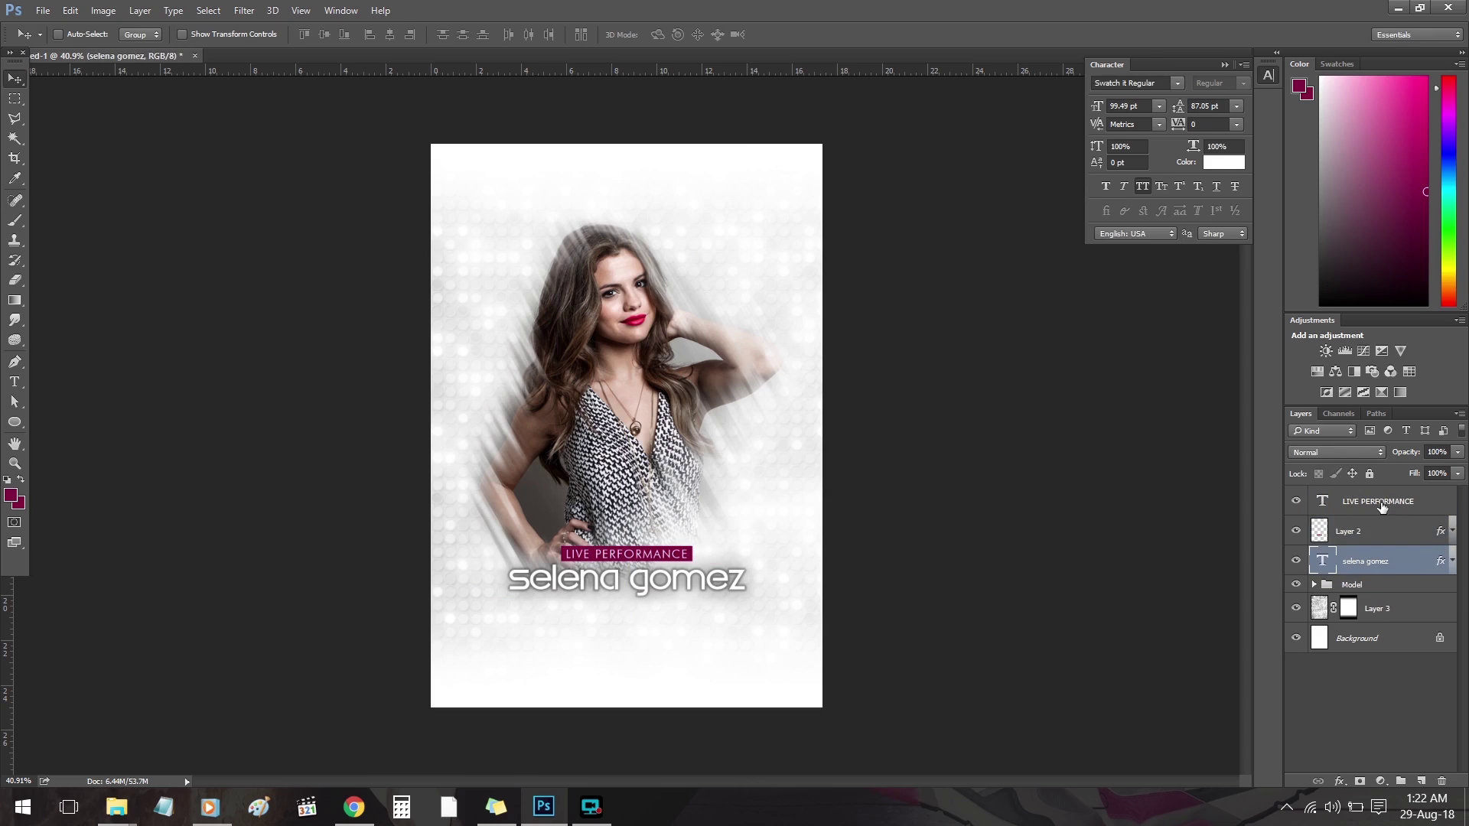
- Group the LIVE PERFORMANCE text, its bar and the selena gomez title, naming the group Tittle
left_click(1383, 506, "shift")
key("ctrl+g")
double_click(1358, 495)
type("Titt")
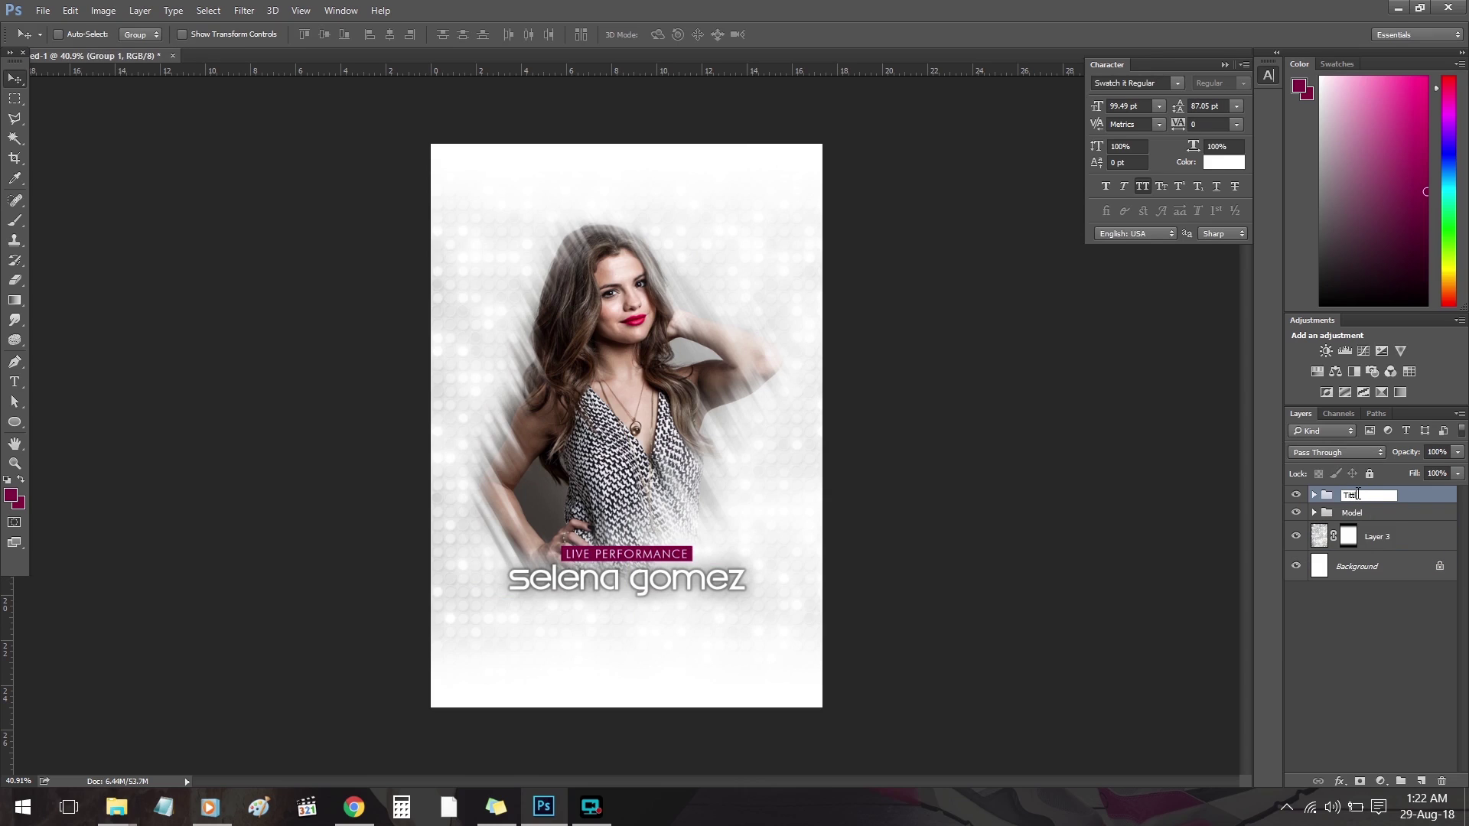
type("le")
key("Return")
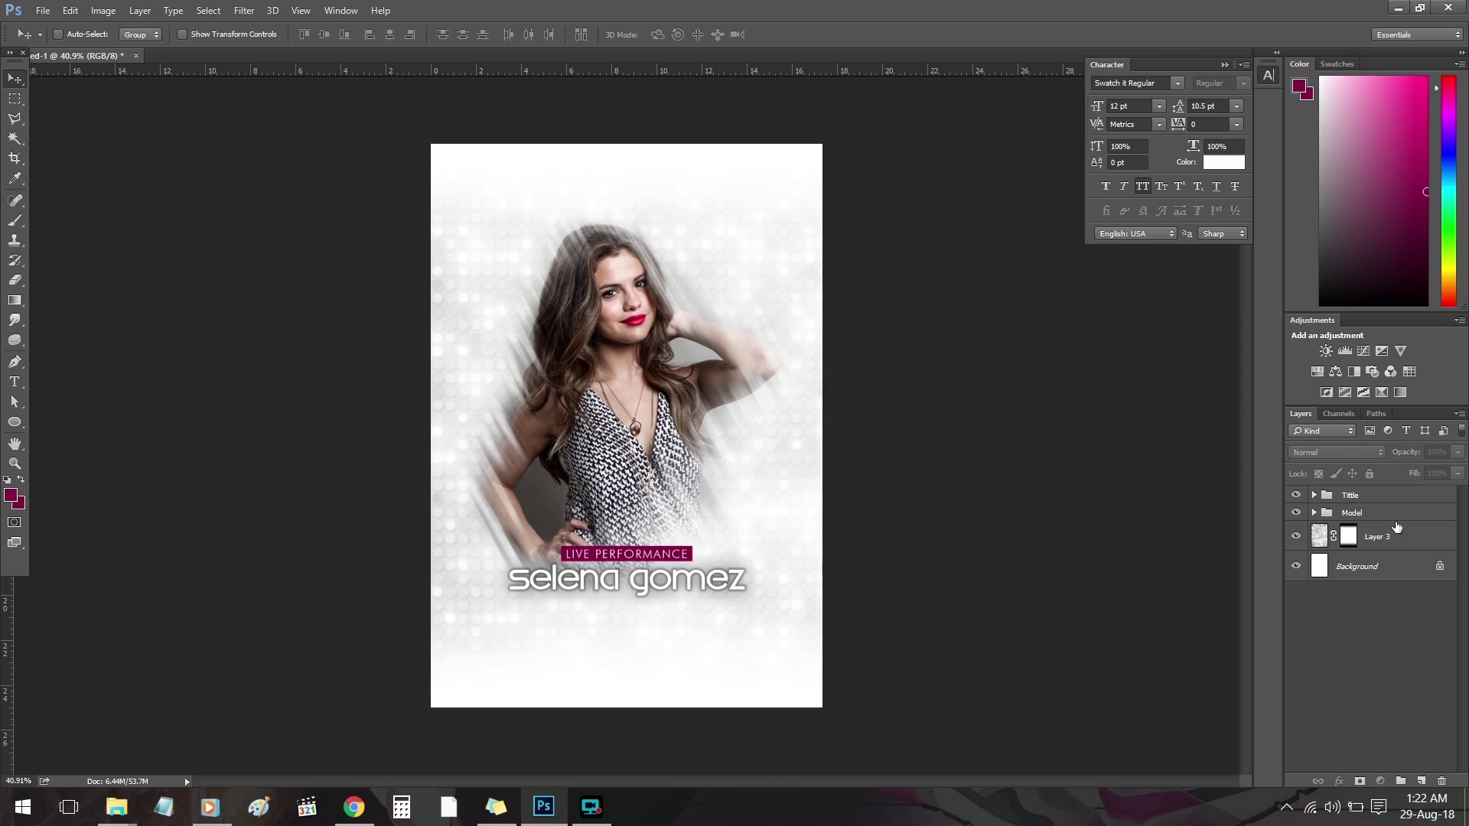
- Group the mosaic layer with the Background layer and name the group BG
left_click(1438, 566)
left_click(1383, 536, "shift")
key("ctrl+g")
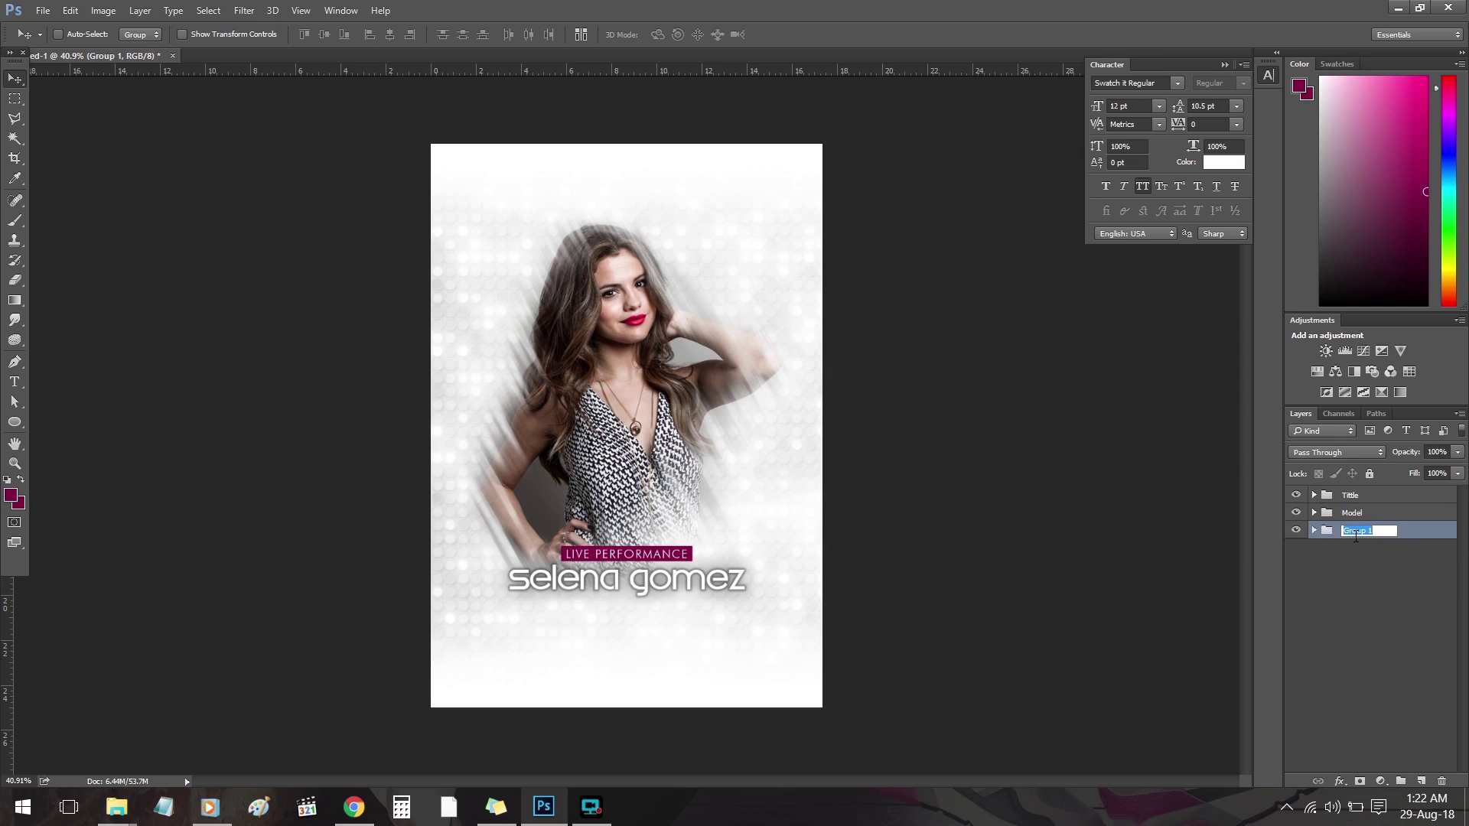
- Open Poster_03.psd in Photoshop from the The Artist (E:) drive and check what its Addres group contains
left_click(116, 807)
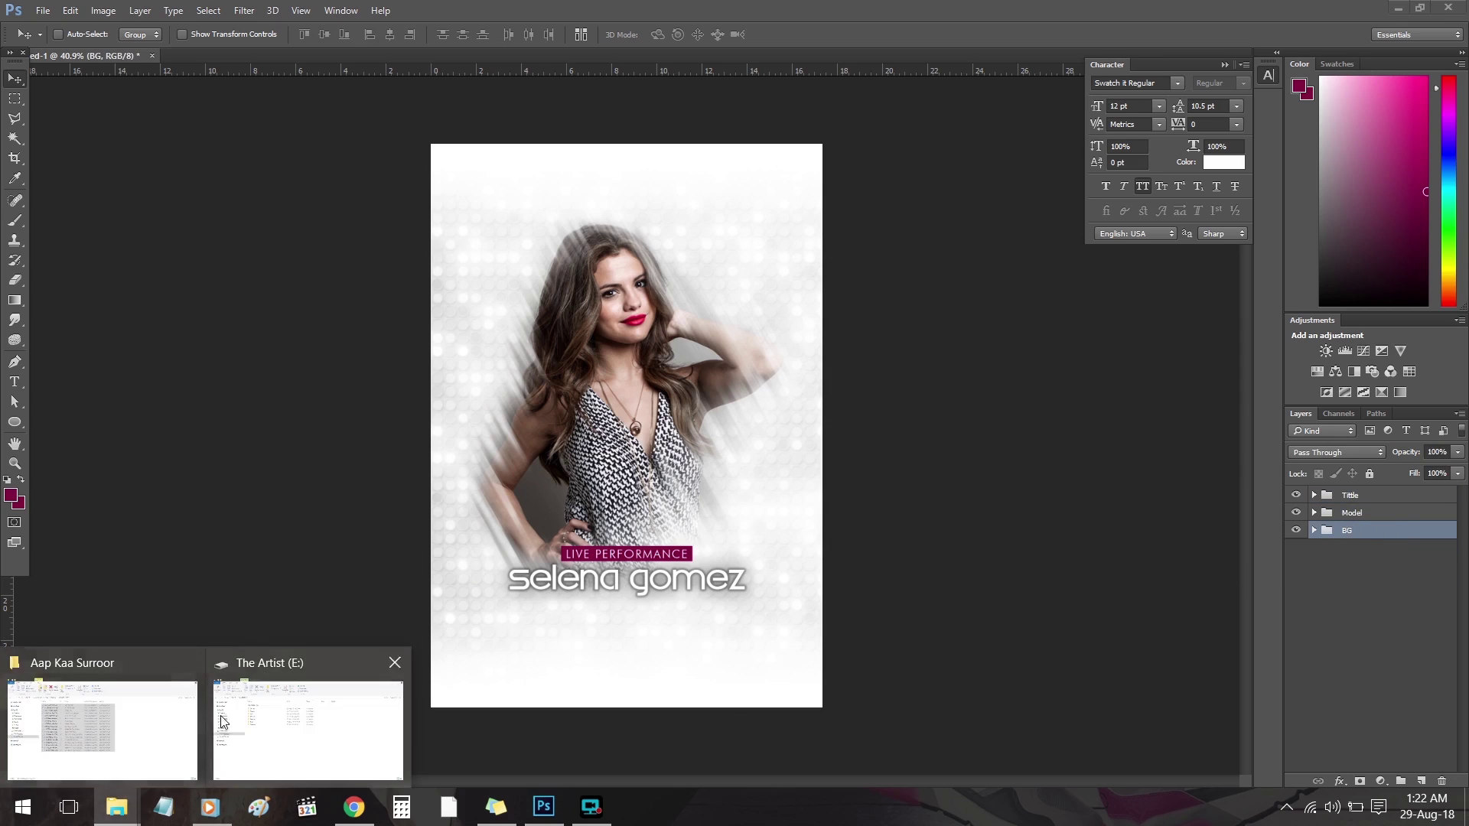
left_click(289, 710)
double_click(322, 317)
left_click_drag(604, 543, 474, 54)
key("alt+Tab")
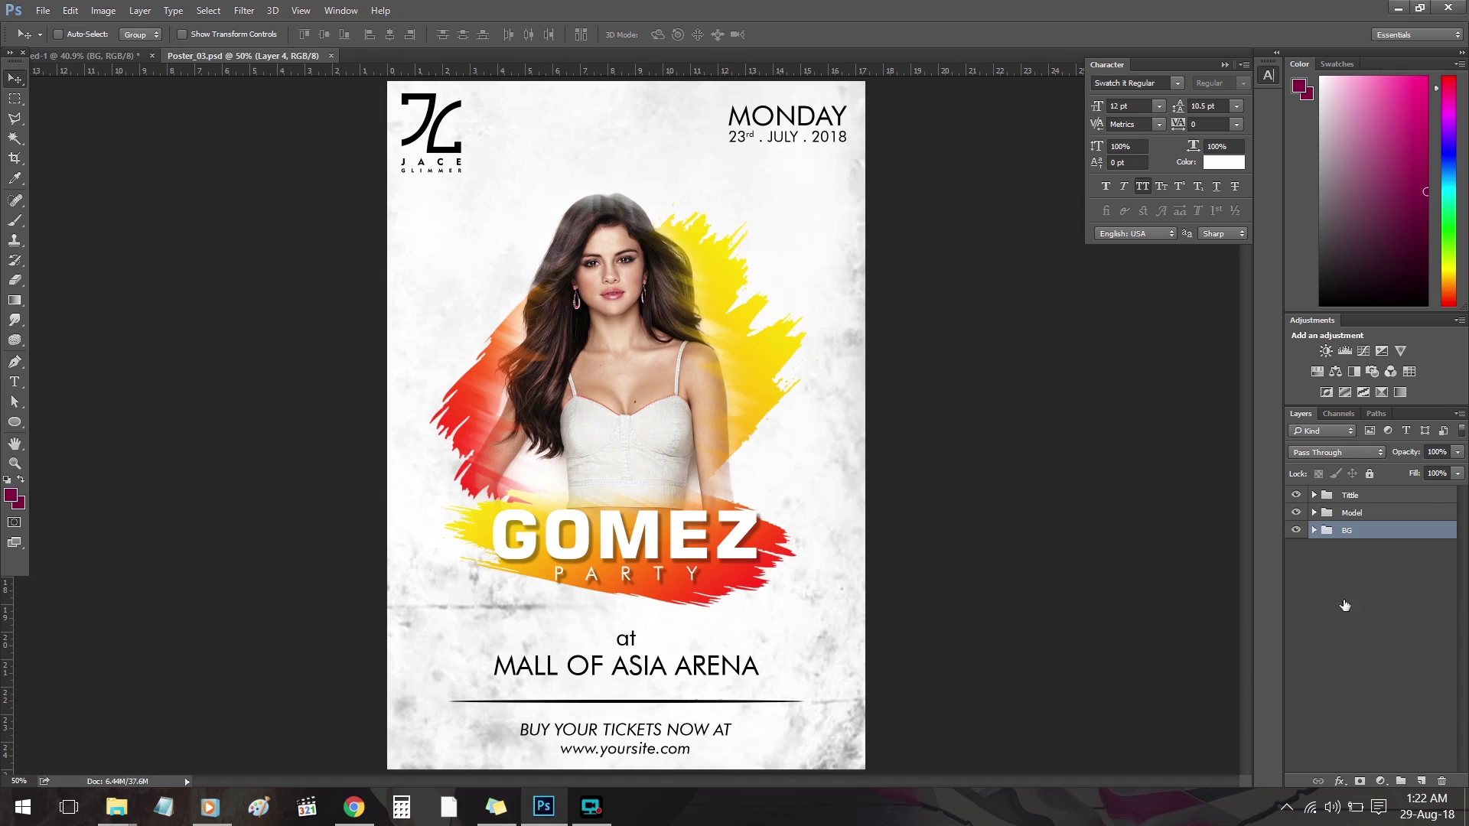
left_click(1313, 526)
left_click(1313, 525)
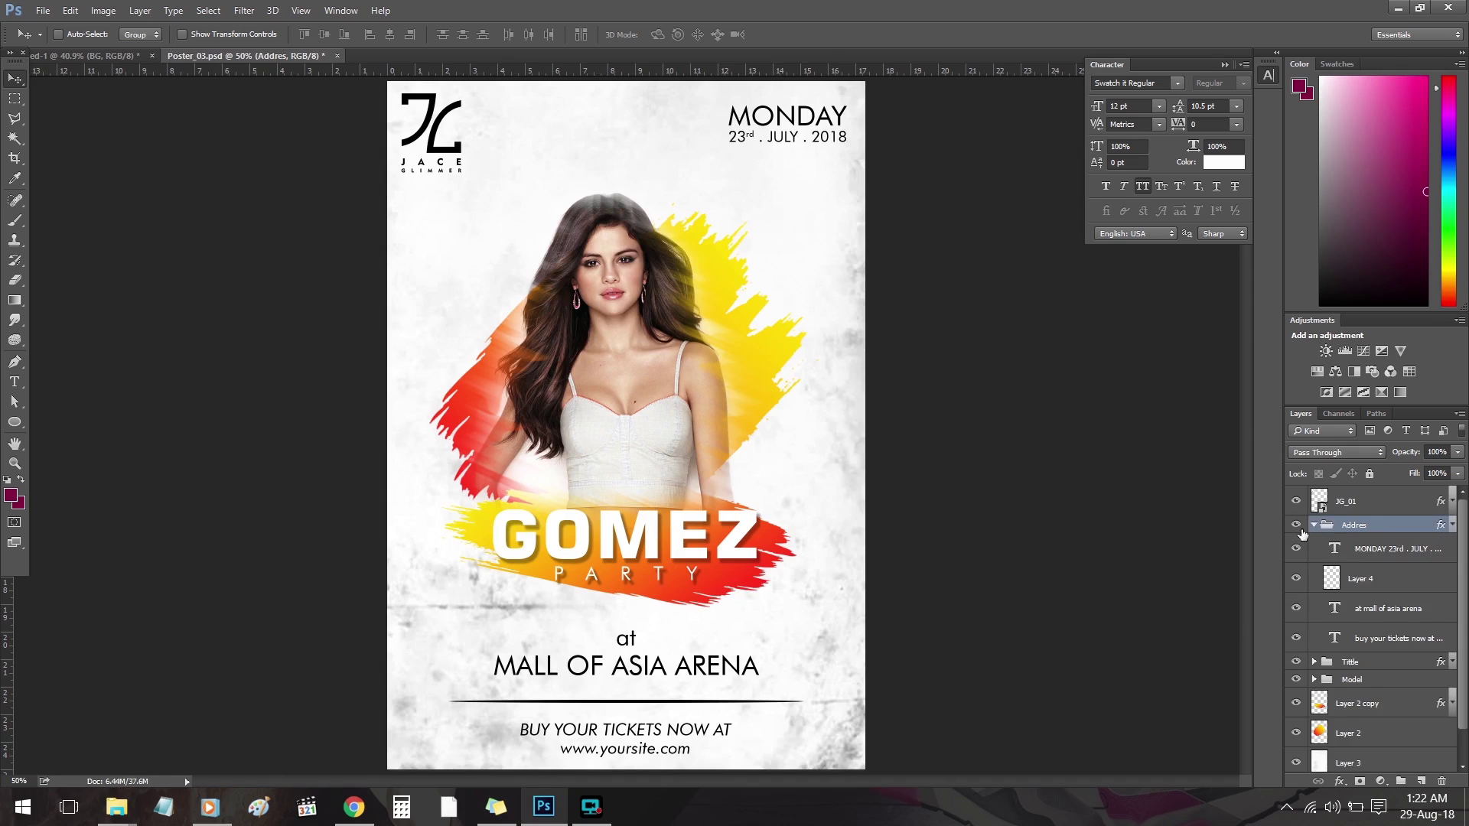
left_click(1313, 525)
left_click(1296, 525)
left_click(1295, 525)
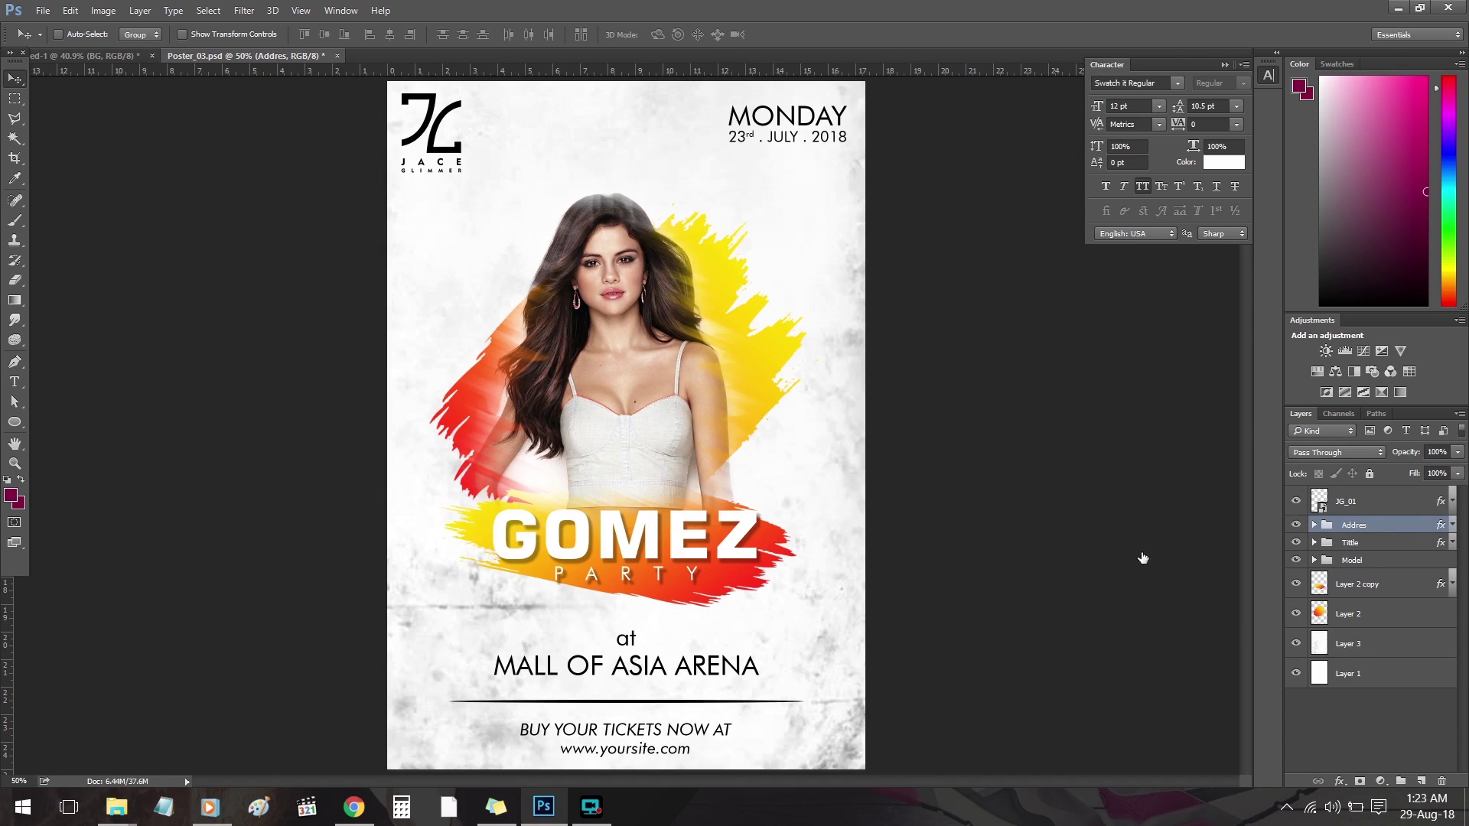
- Copy the JG_01 logo layer from Poster_03.psd into the new poster's upper-left corner and enlarge it slightly
left_click_drag(1354, 501, 509, 239)
key("ctrl+t")
key("Return")
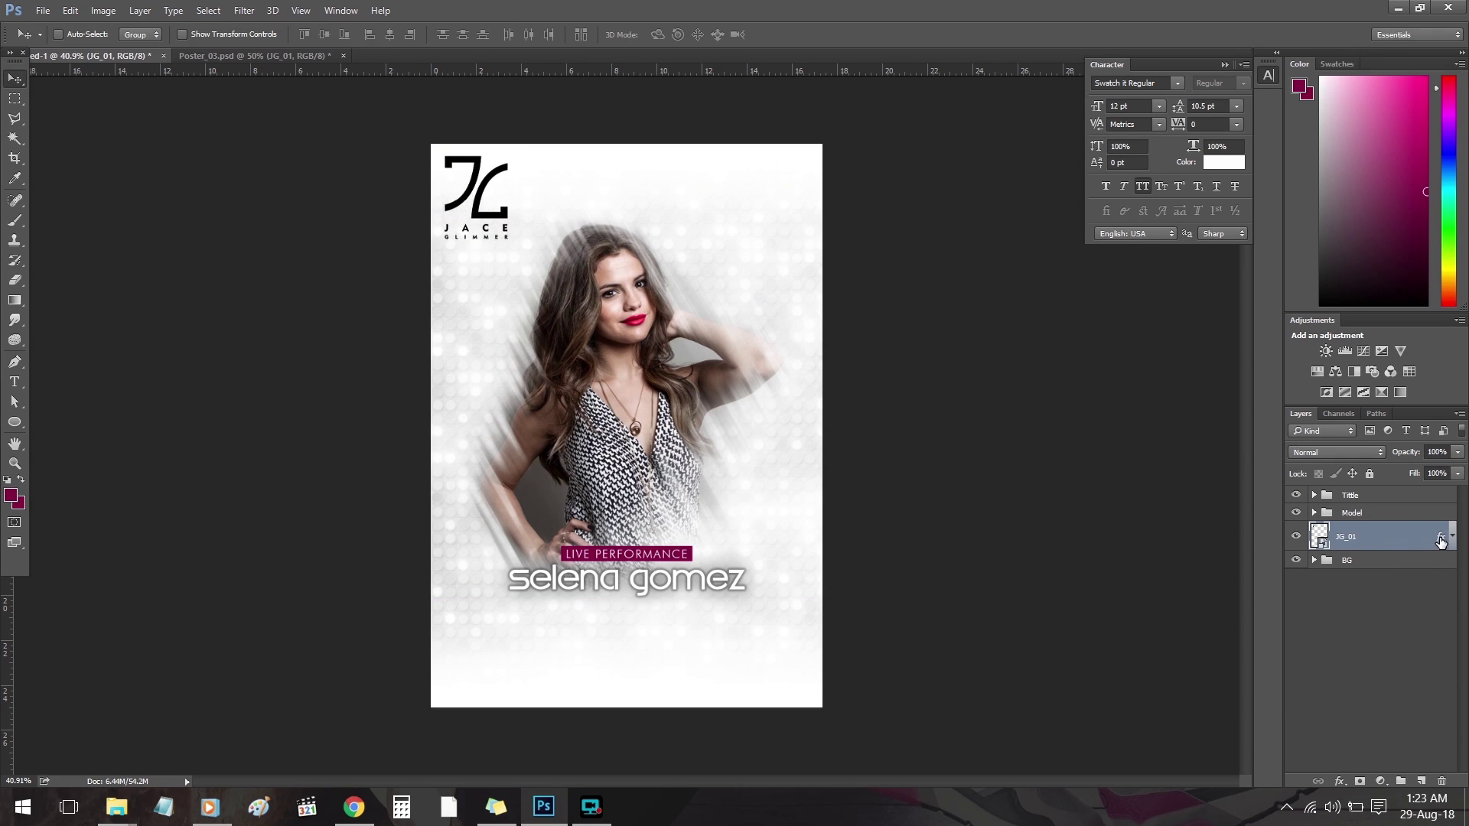
- Give the JG_01 logo layer a Color Overlay in the LIVE PERFORMANCE bar's maroon, in Normal mode at 100% opacity
double_click(1441, 541)
left_click(1367, 388)
key("z")
left_click_drag(660, 579, 807, 579)
double_click(1441, 538)
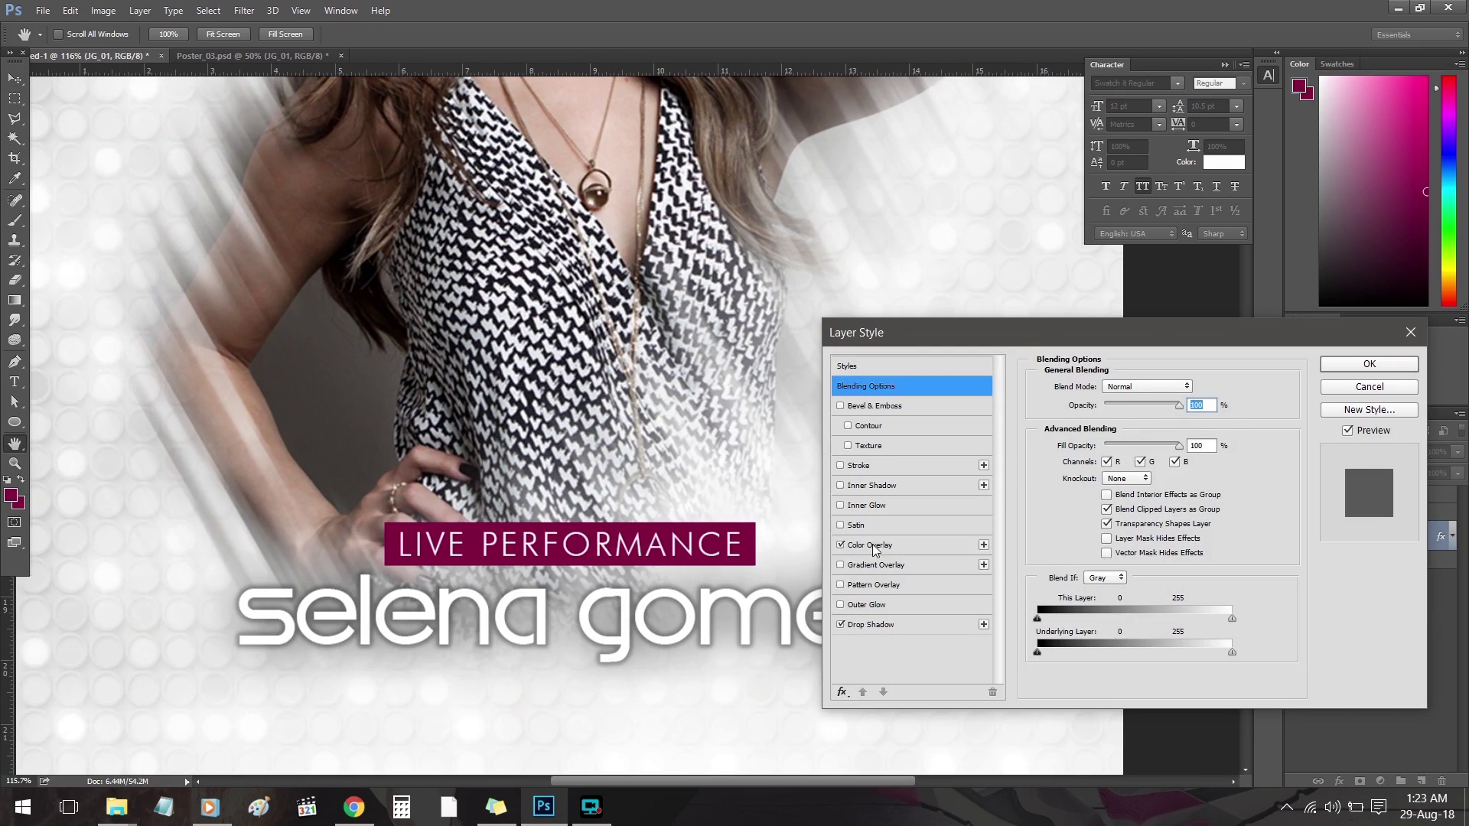
left_click(872, 545)
left_click(1195, 386)
key("Return")
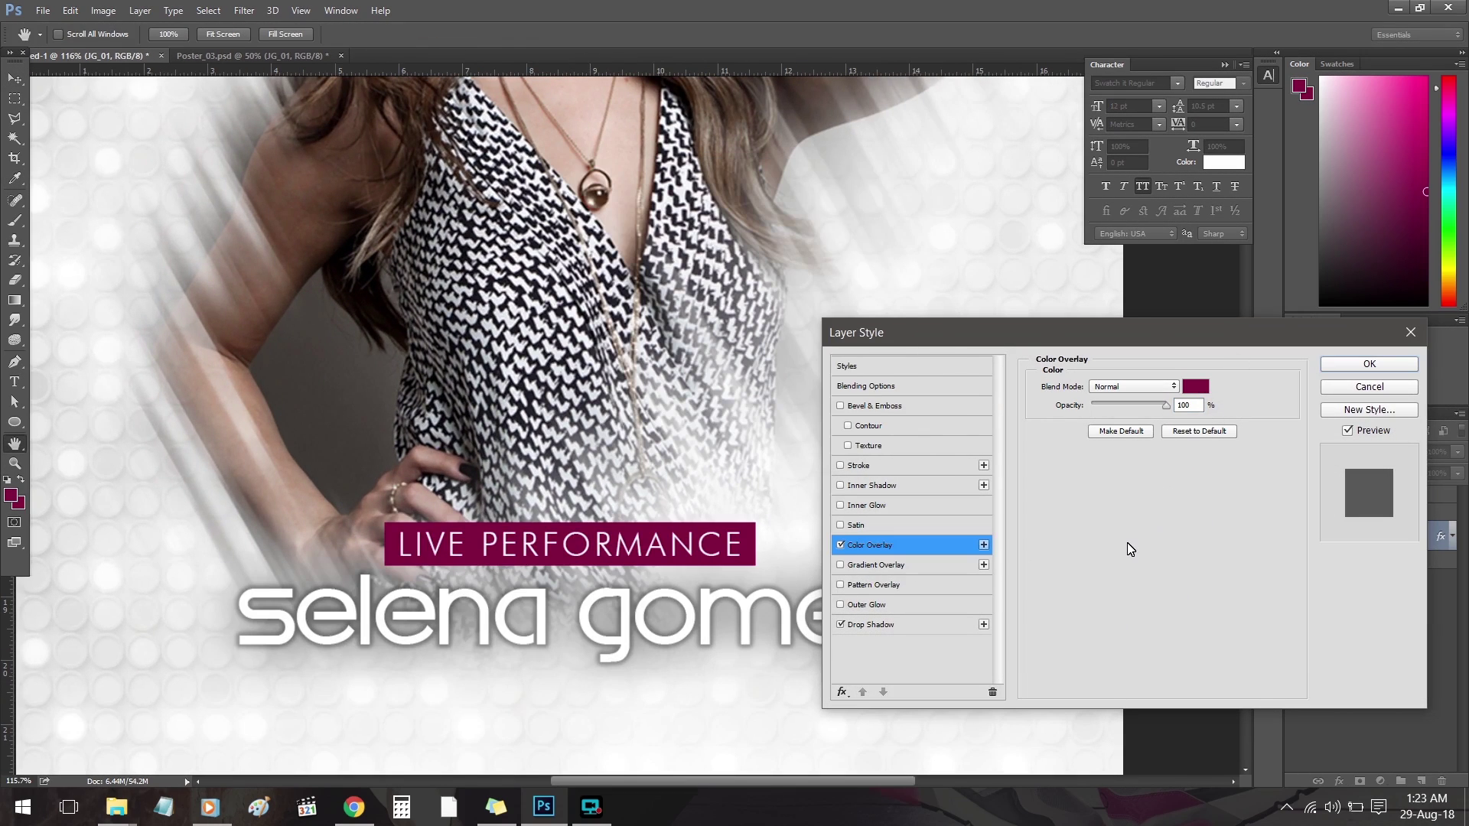
key("Return")
- Enable the layer effects of the JG_01 logo layer
key("ctrl+0")
right_click(1441, 540)
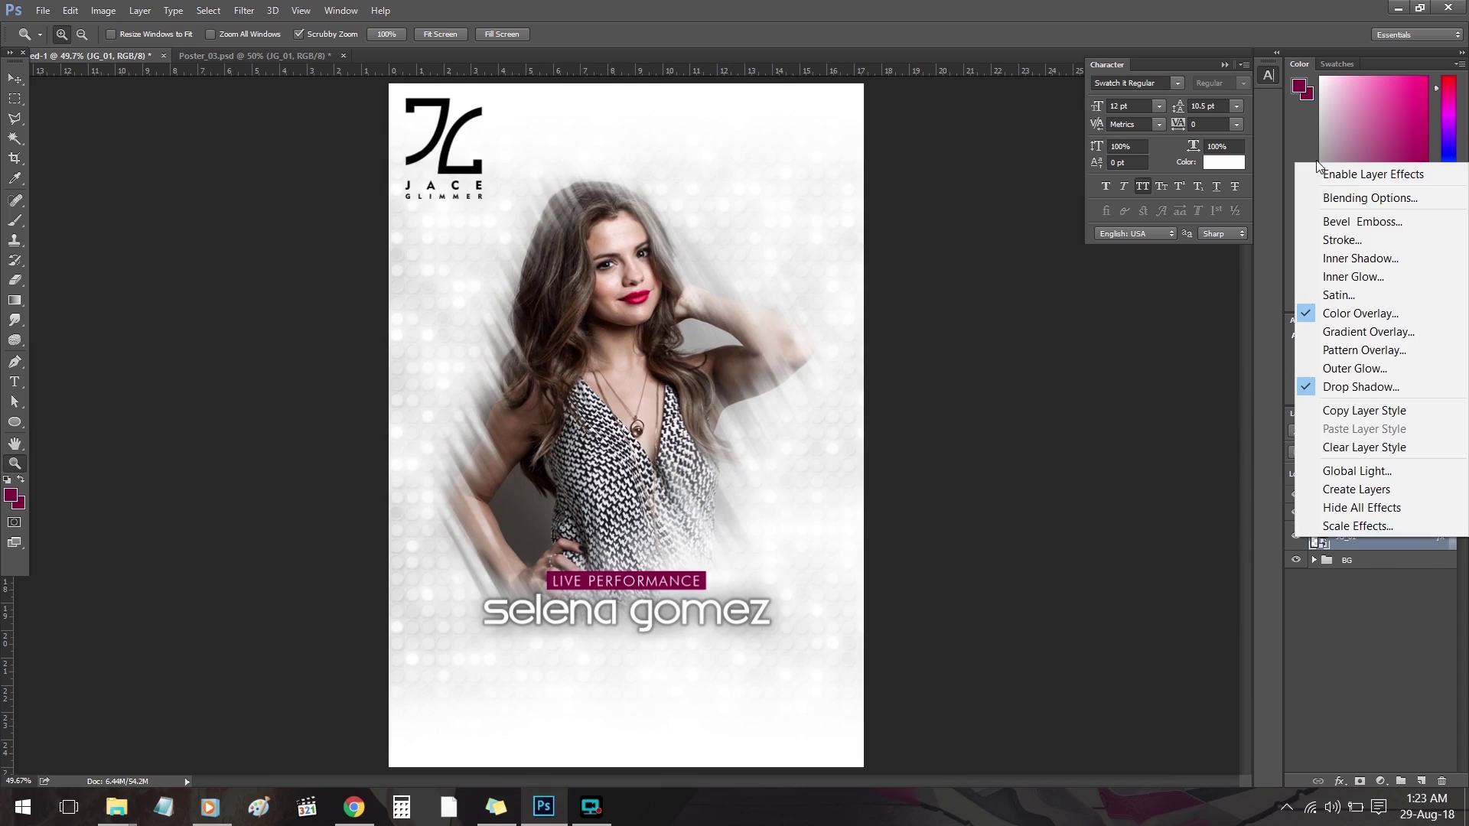
left_click(1324, 173)
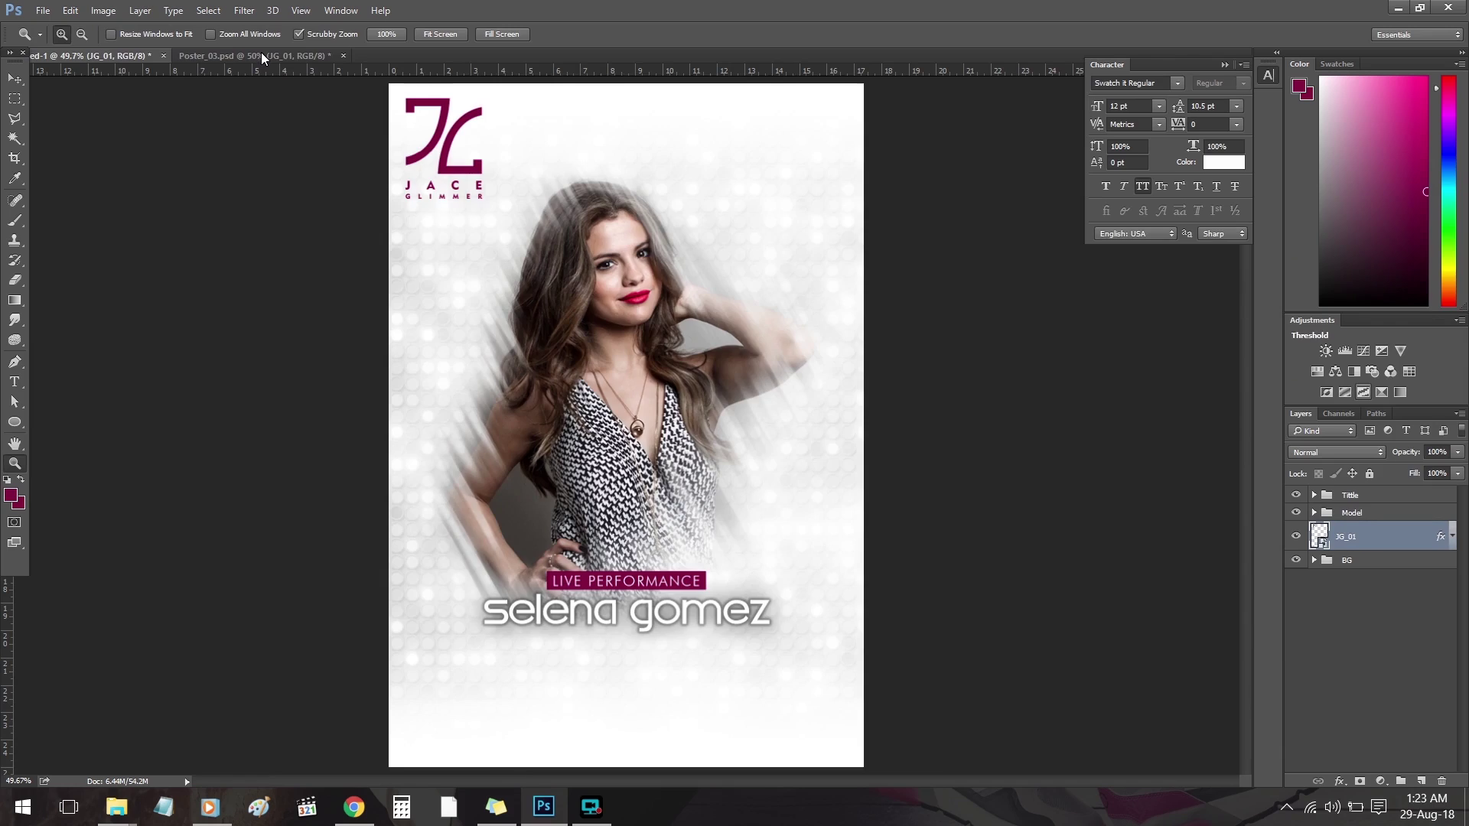
- Copy the mall of asia arena and ticket text layers from Poster_03.psd into the new poster and stack them above the Tittle group
left_click(262, 57)
left_click(1358, 527)
left_click(1313, 525)
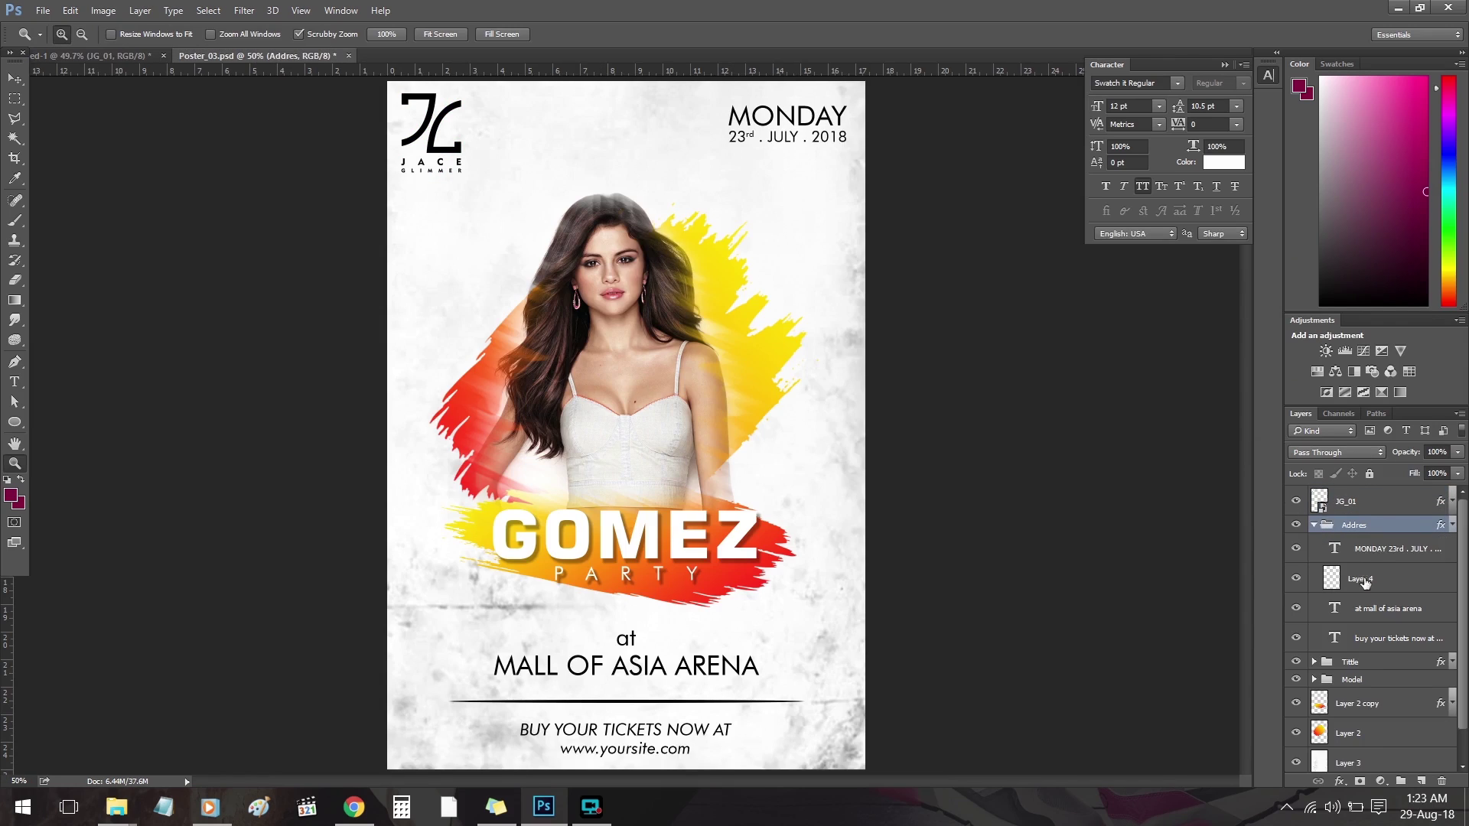
left_click(1382, 550)
left_click(1392, 614)
left_click(1392, 639, "shift")
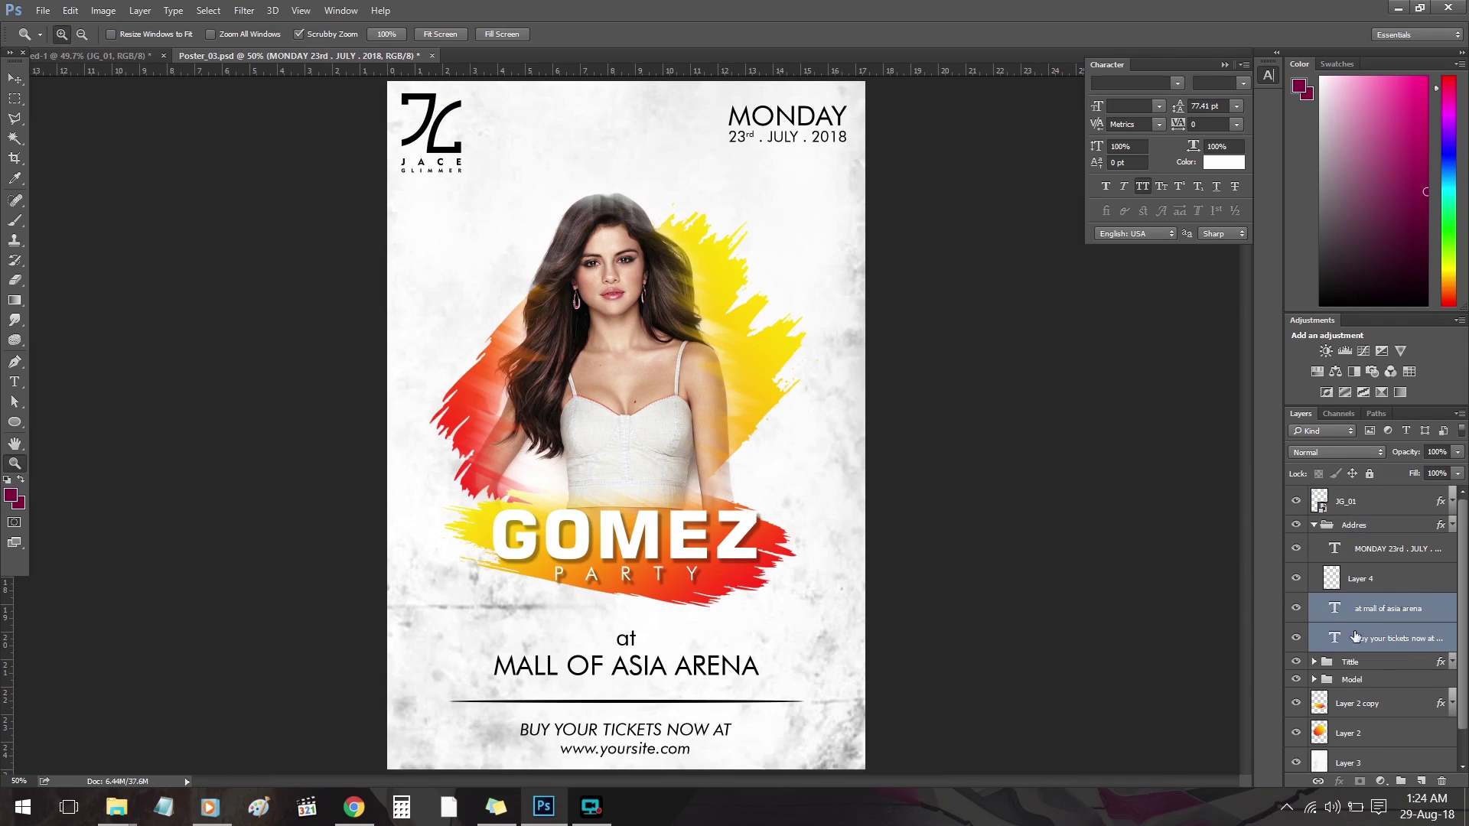
key("v")
left_click_drag(581, 604, 658, 686)
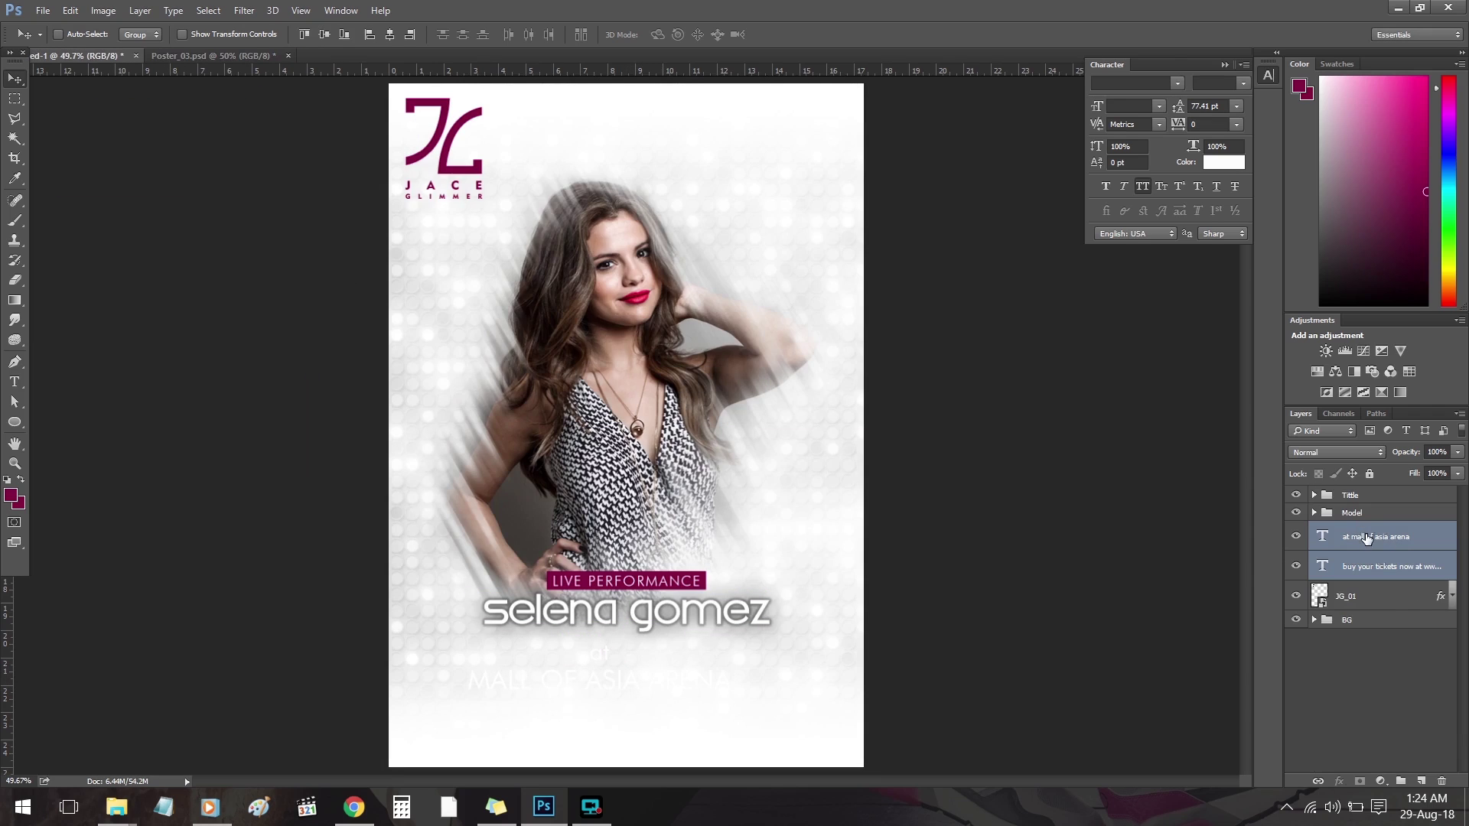
left_click_drag(1367, 539, 1361, 487)
left_click(1338, 676)
- Recolor the mall of asia arena text and the ticket text with the maroon sampled from the LIVE PERFORMANCE bar
left_click(1377, 507)
key("t")
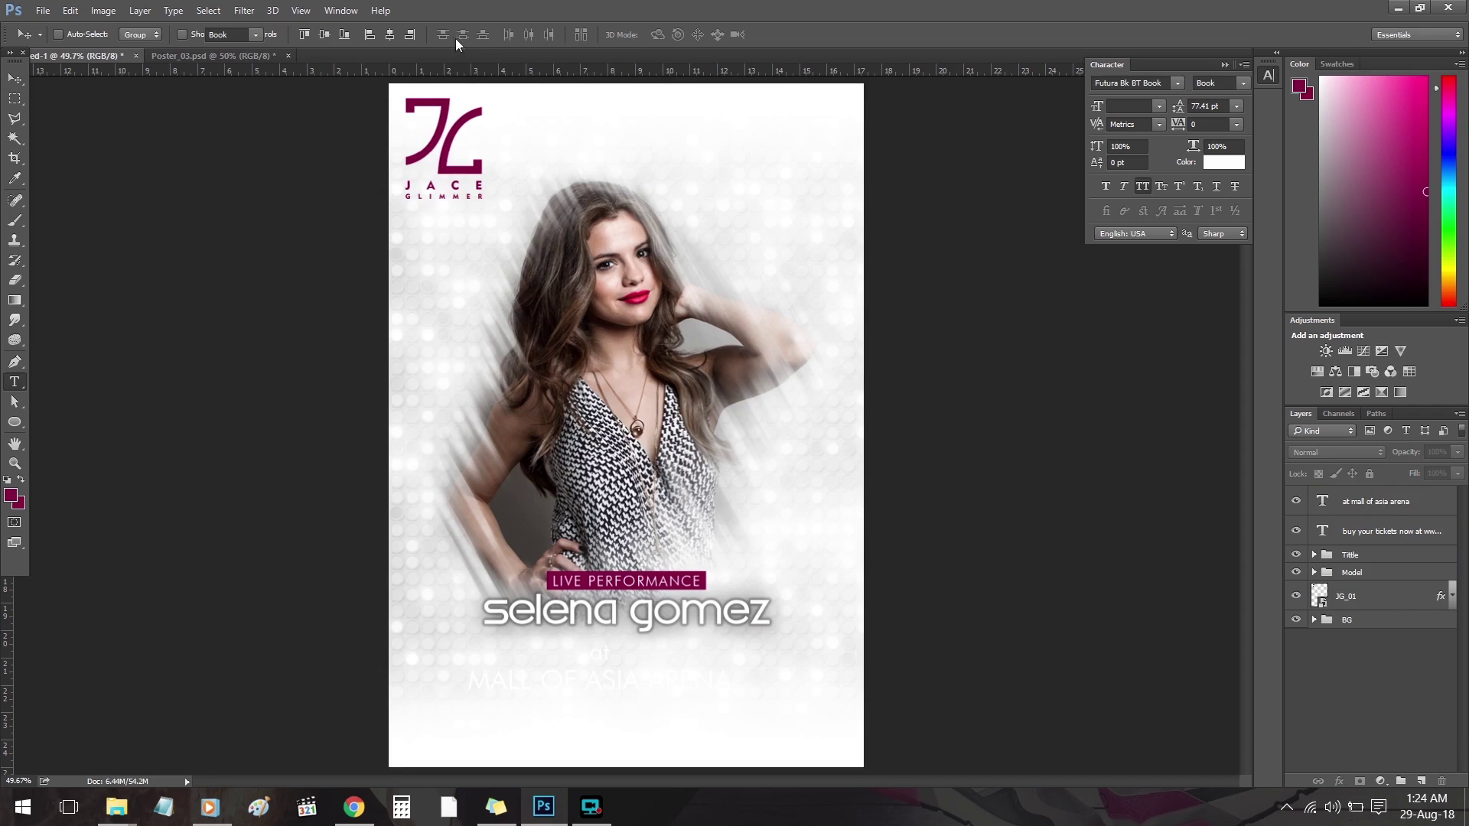
left_click(540, 35)
left_click(587, 575)
left_click(887, 200)
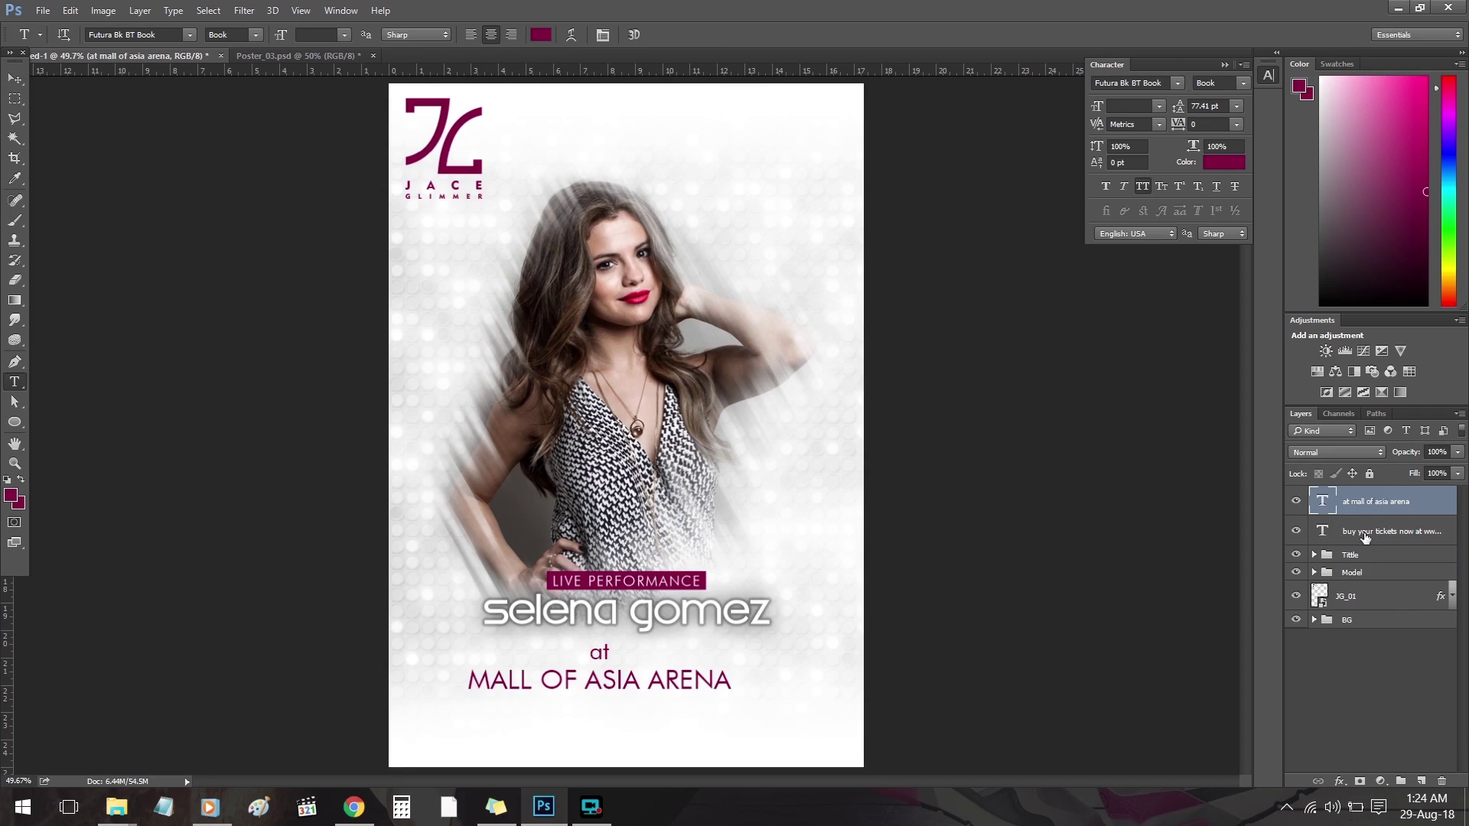
left_click(1364, 538)
left_click(540, 36)
left_click(634, 573)
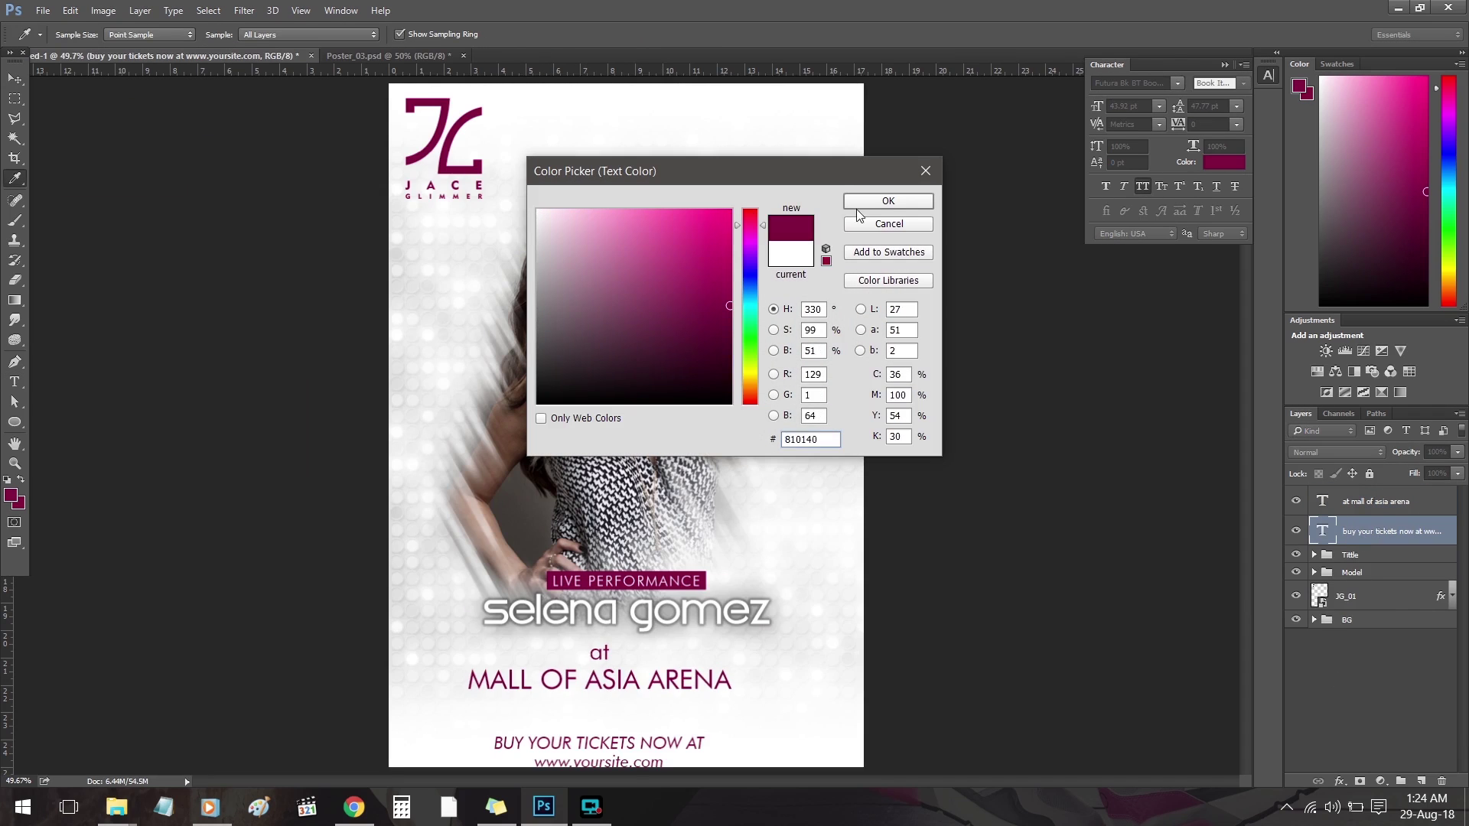
left_click(887, 200)
- Move the ticket text slightly up and right, and join its two lines into one
left_click(14, 80)
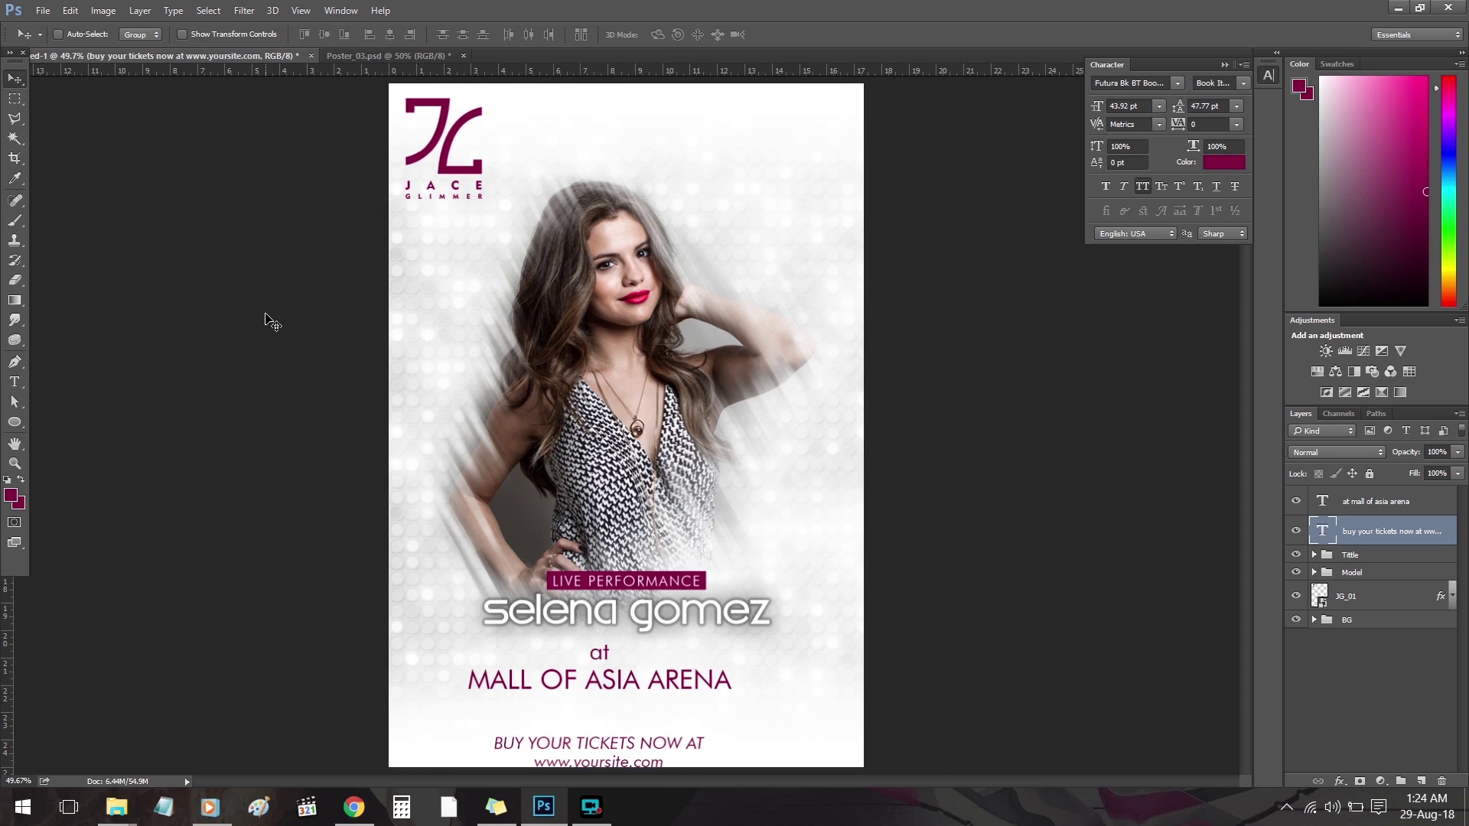
left_click_drag(659, 739, 669, 729)
key("t")
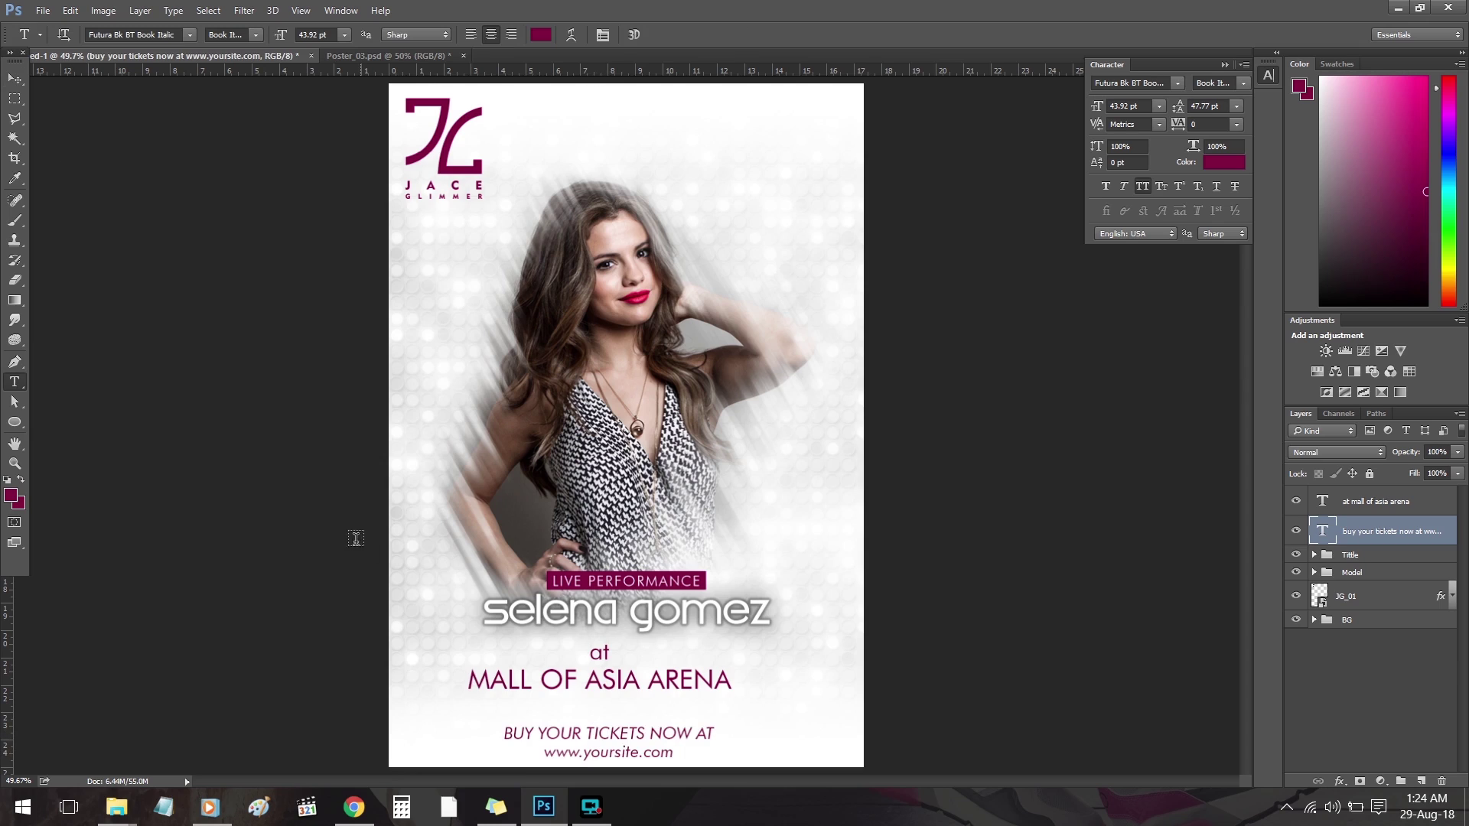
left_click(544, 752)
key("BackSpace")
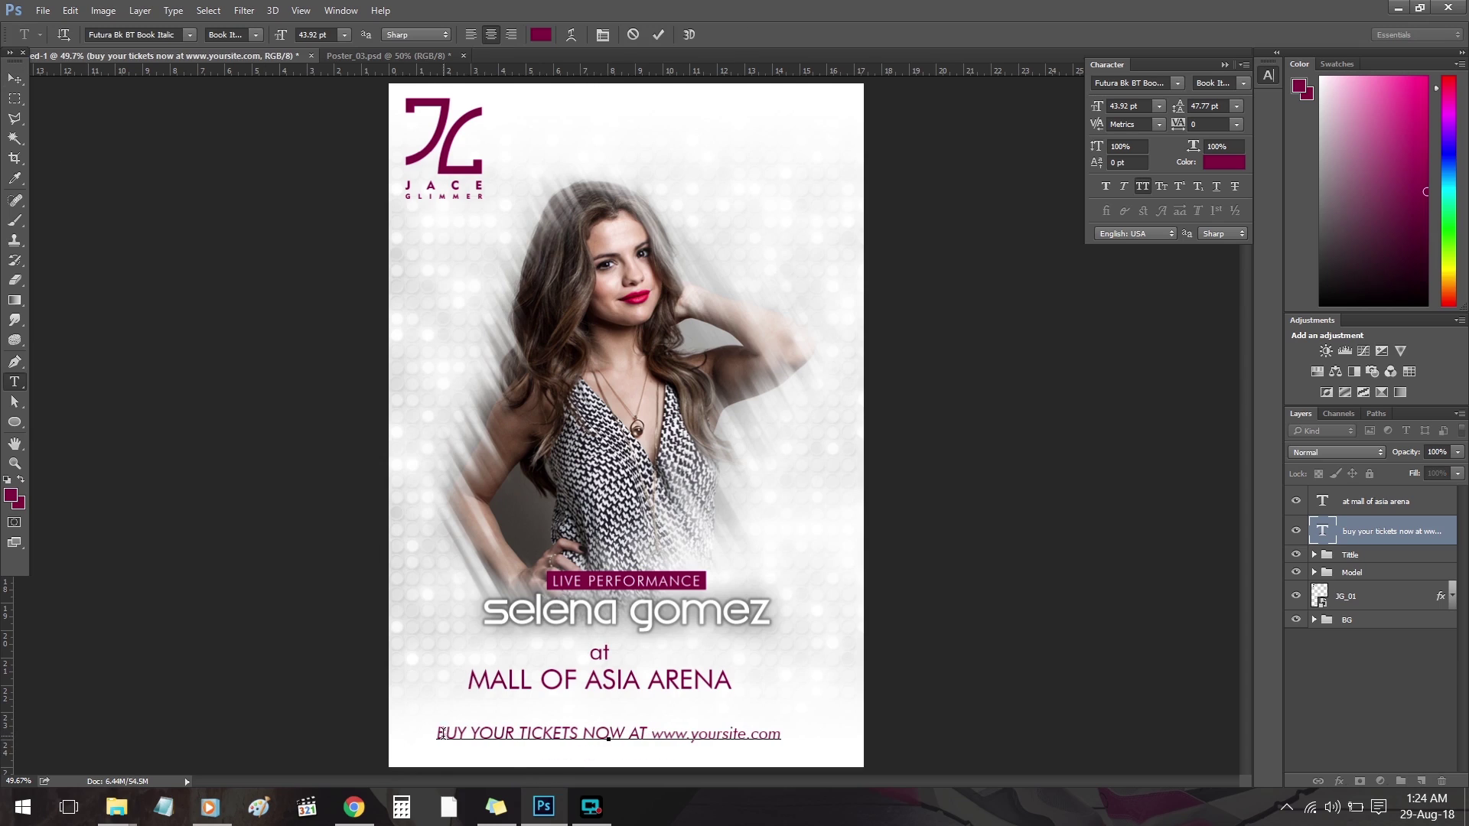
- Turn off All Caps for the entire ticket line
left_click_drag(442, 735, 815, 734)
left_click(1144, 187)
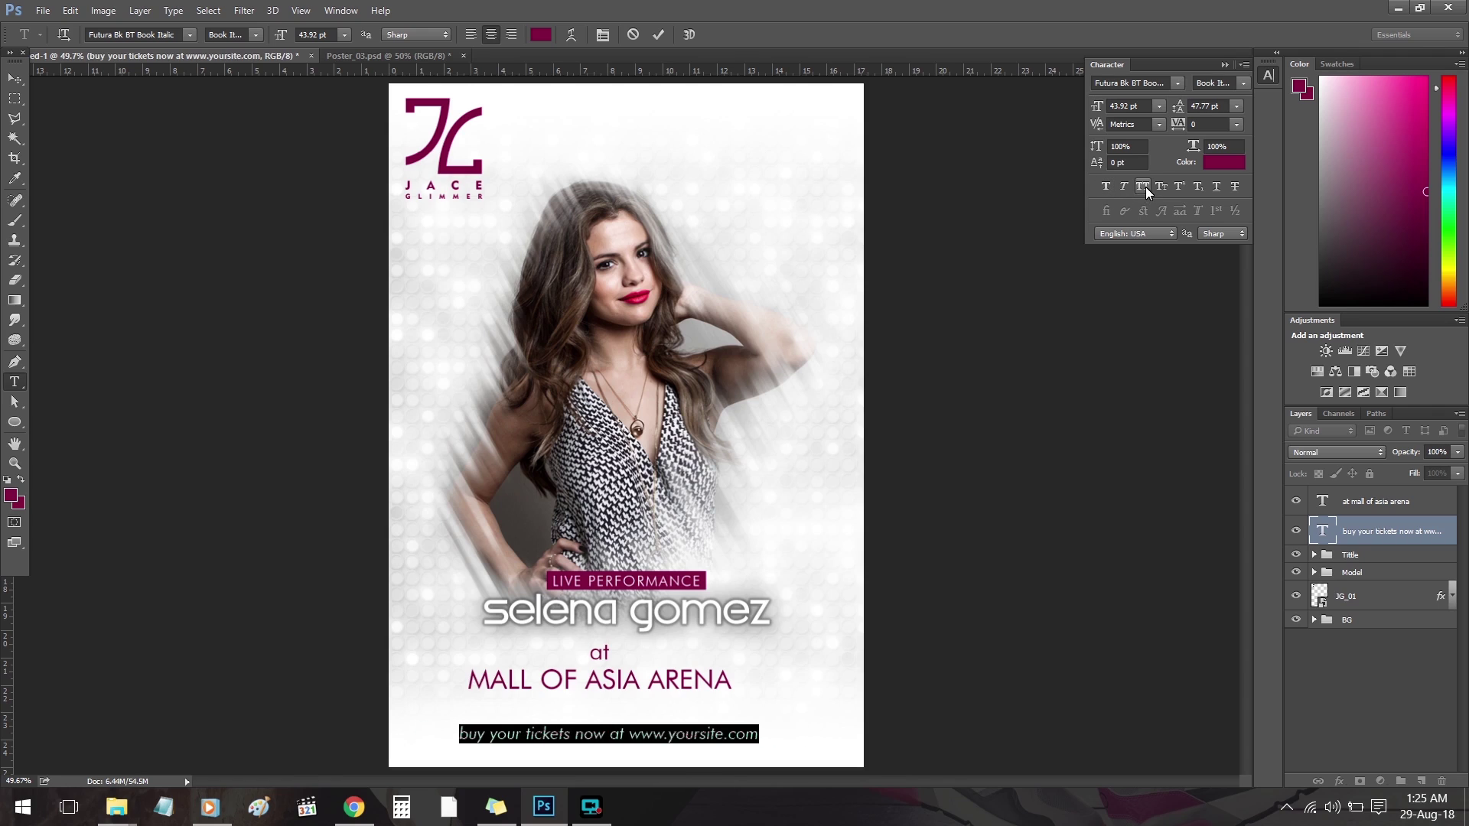
left_click(1269, 75)
- Center the ticket line horizontally on the poster, enlarge it and position it just above the poster's lower edge
left_click(14, 79)
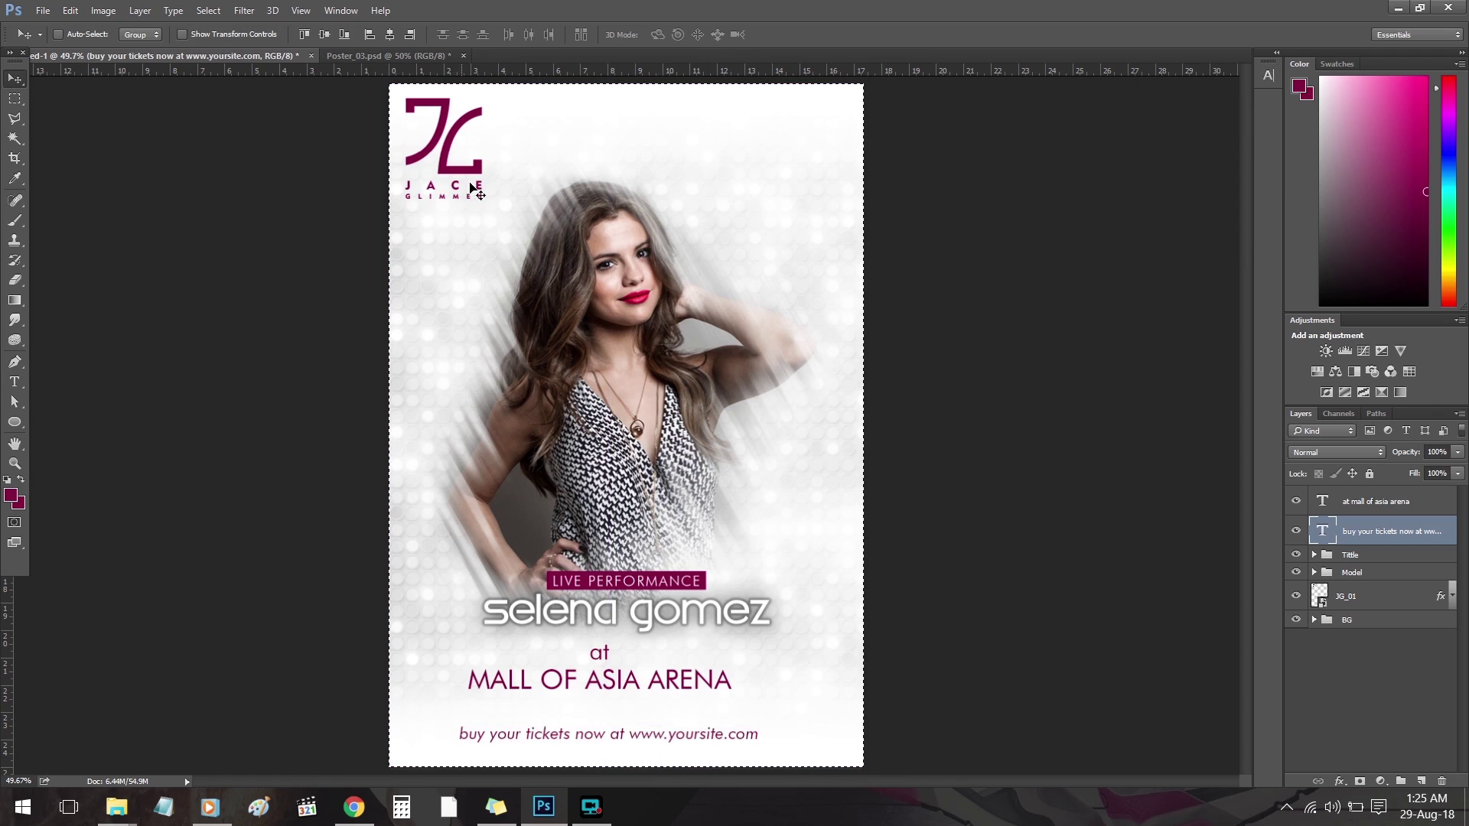
left_click_drag(745, 760, 822, 727)
key("ctrl+t")
left_click(696, 34)
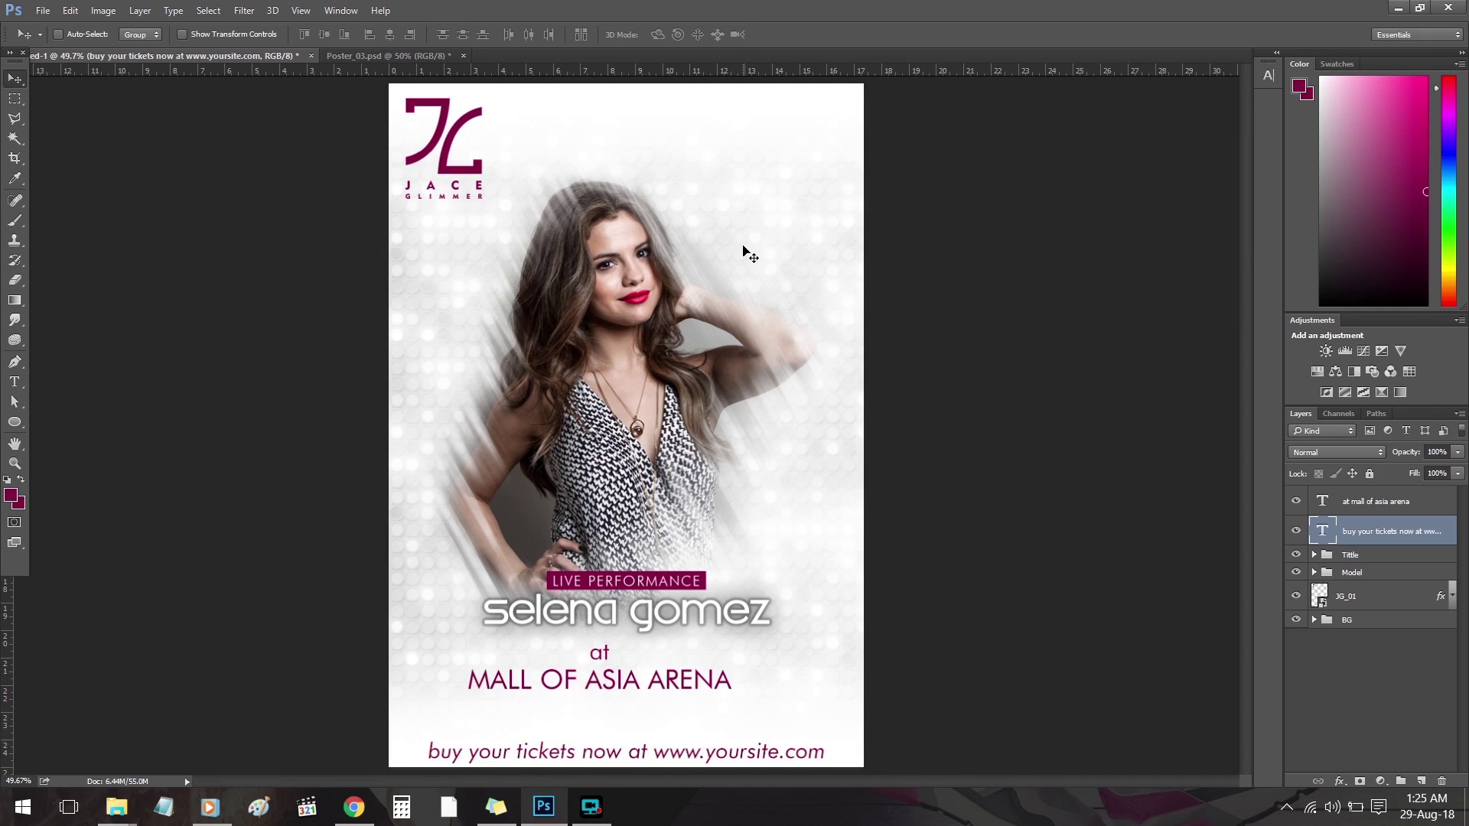
key("shift+Up")
key("shift+Up")
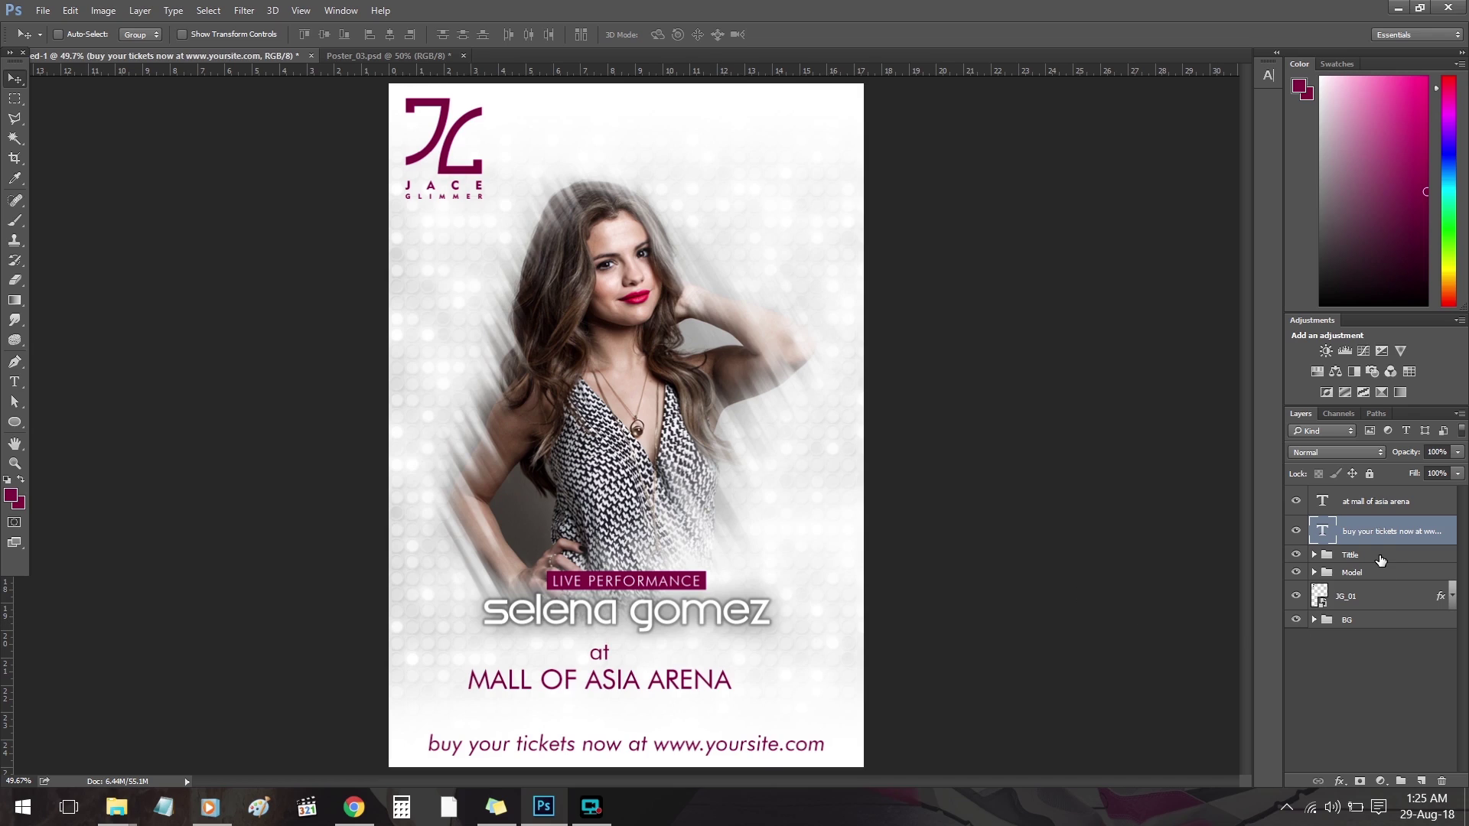
- Join the mall of asia arena text into one line and move it directly above the ticket line
left_click(1362, 503)
key("t")
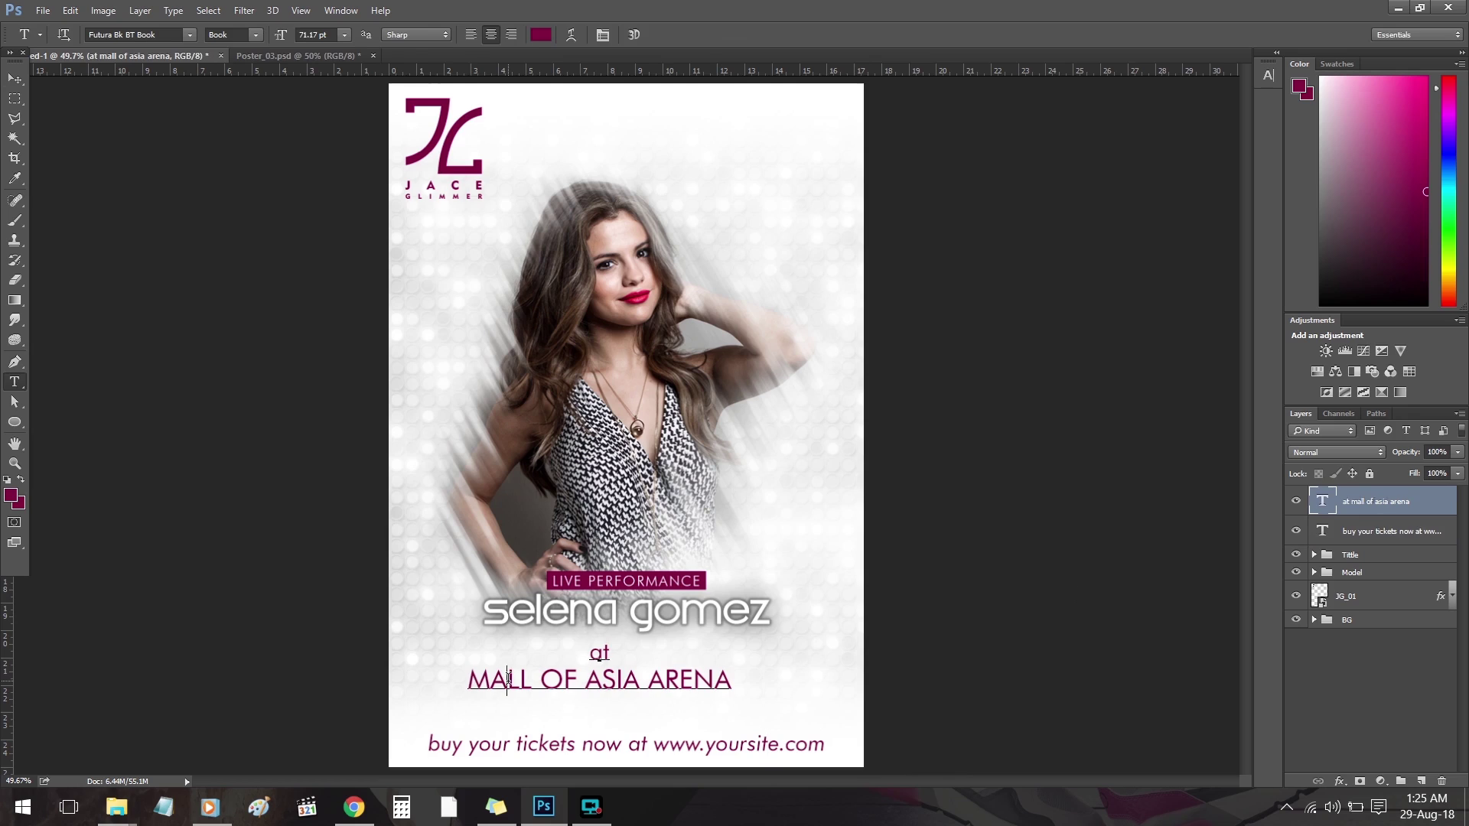
left_click(507, 679)
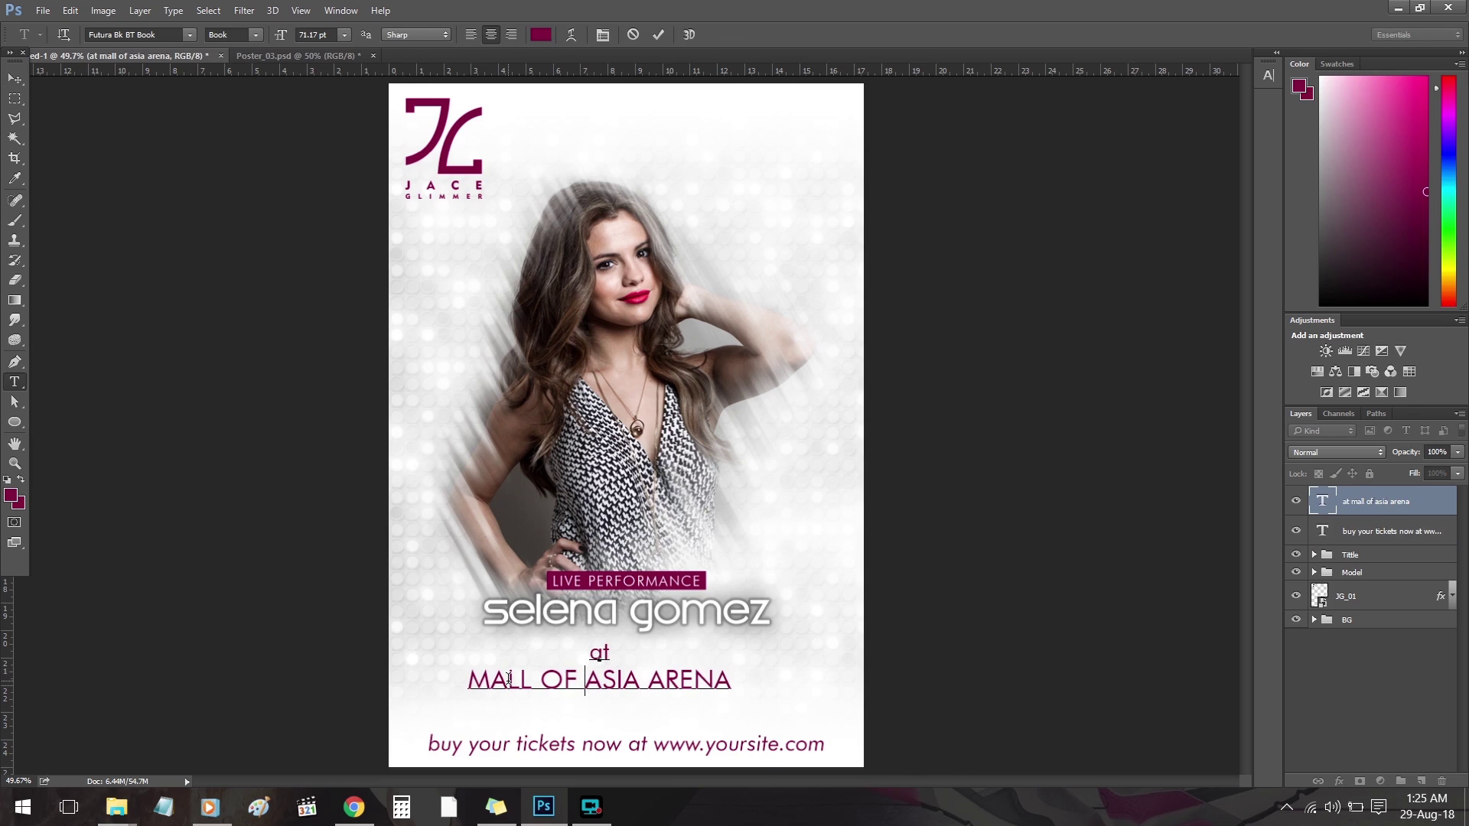
key("Home")
key("BackSpace")
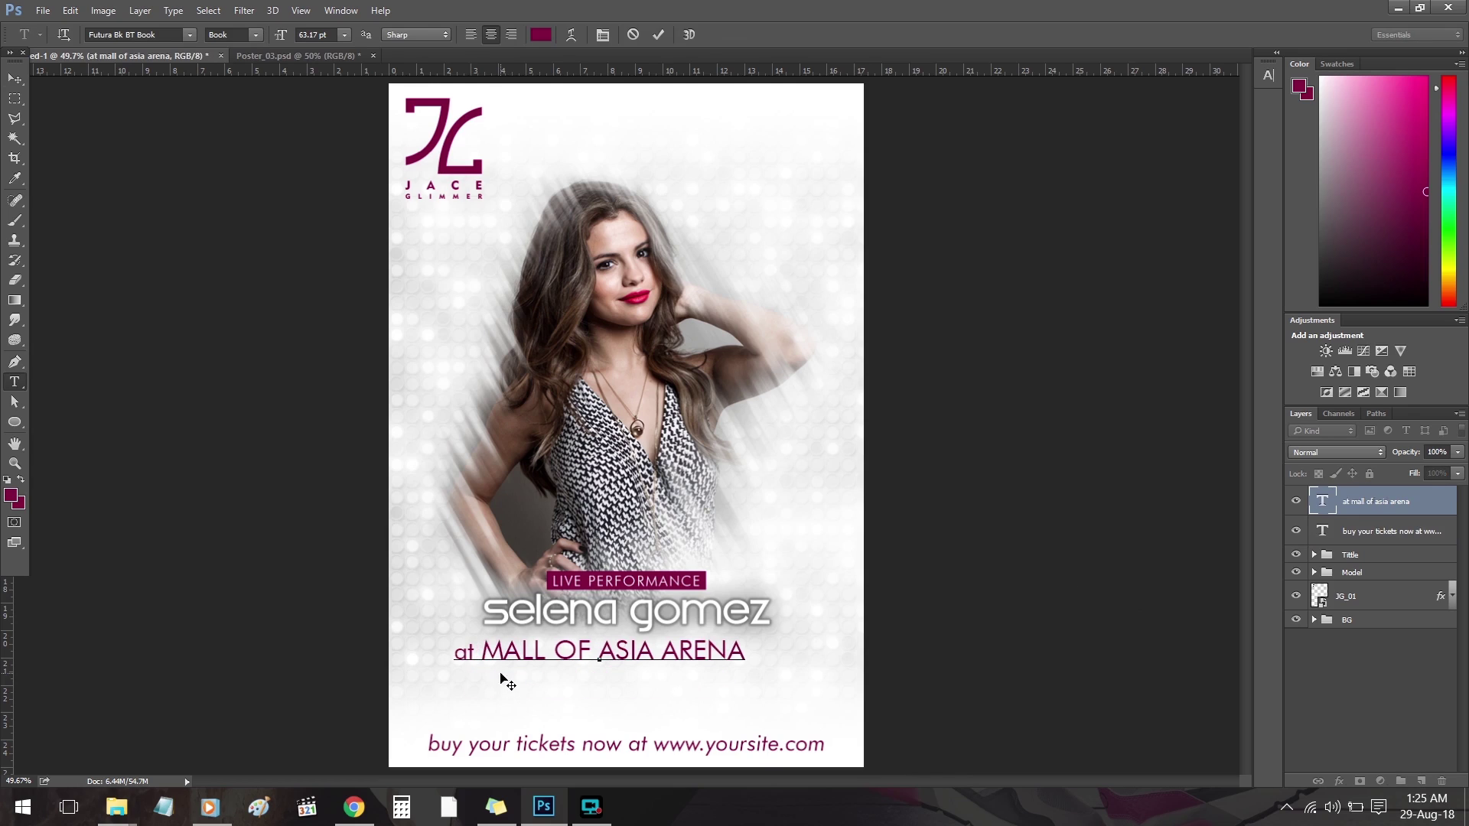
key("ctrl+Return")
left_click_drag(710, 614, 722, 682)
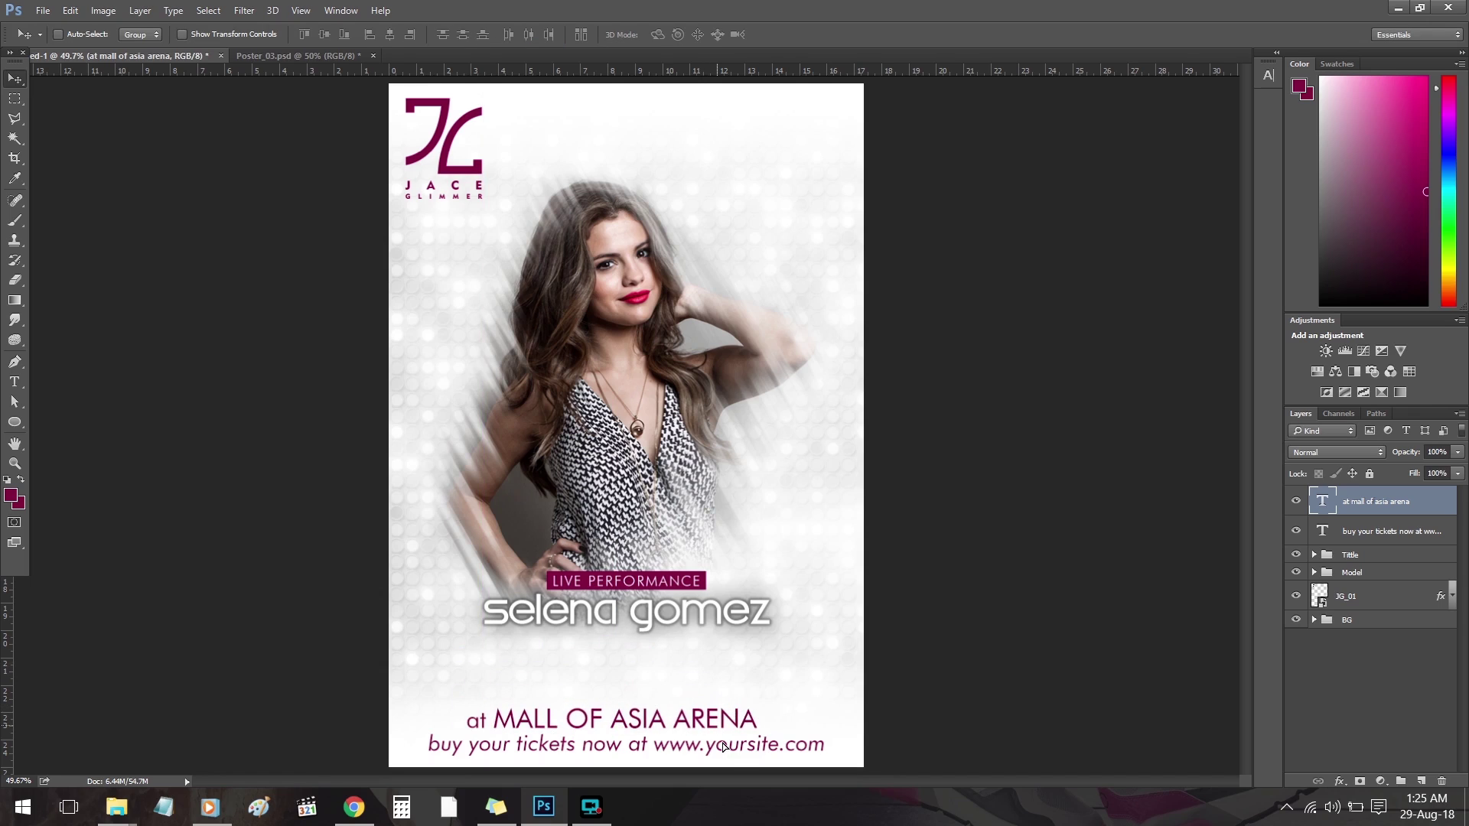
- Turn off All Caps for the mall of asia arena line
left_click(1270, 76)
left_click(1142, 186)
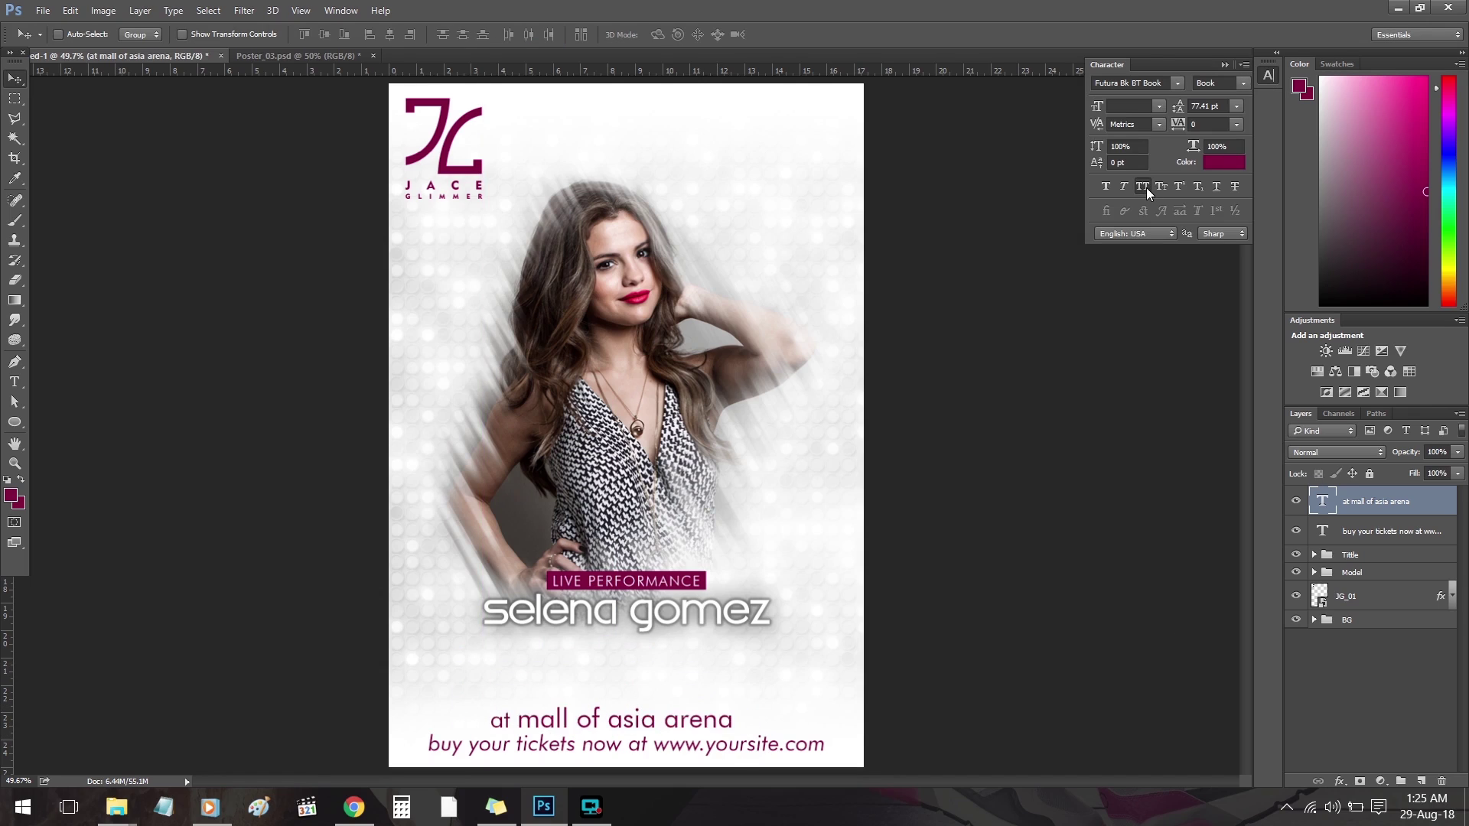
left_click(1142, 186)
left_click(1142, 186)
- Scale down the mall of asia arena and ticket lines together around their shared center
left_click(1377, 531, "shift")
key("ctrl+t")
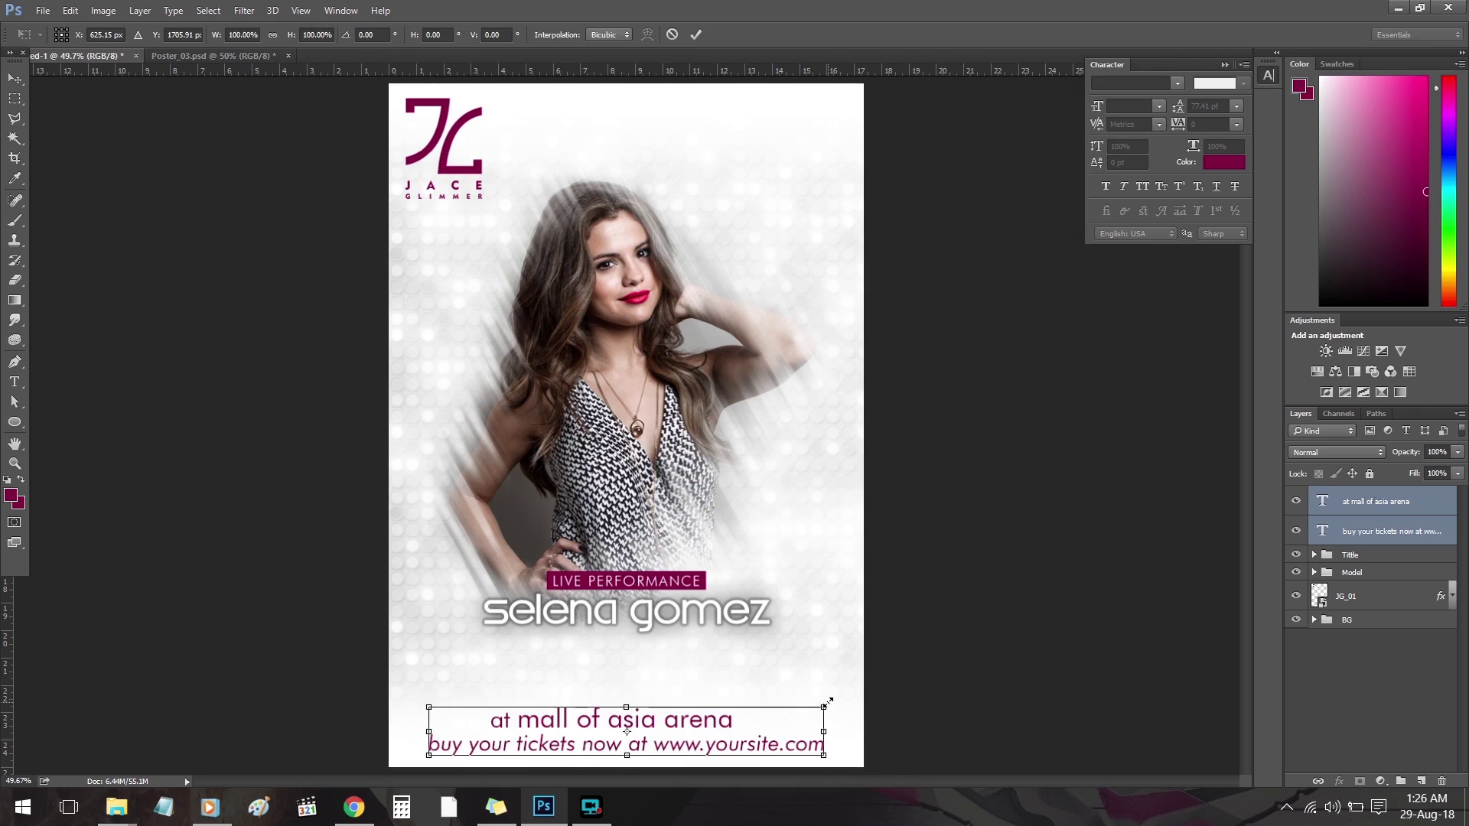
left_click_drag(830, 700, 776, 713)
key("Return")
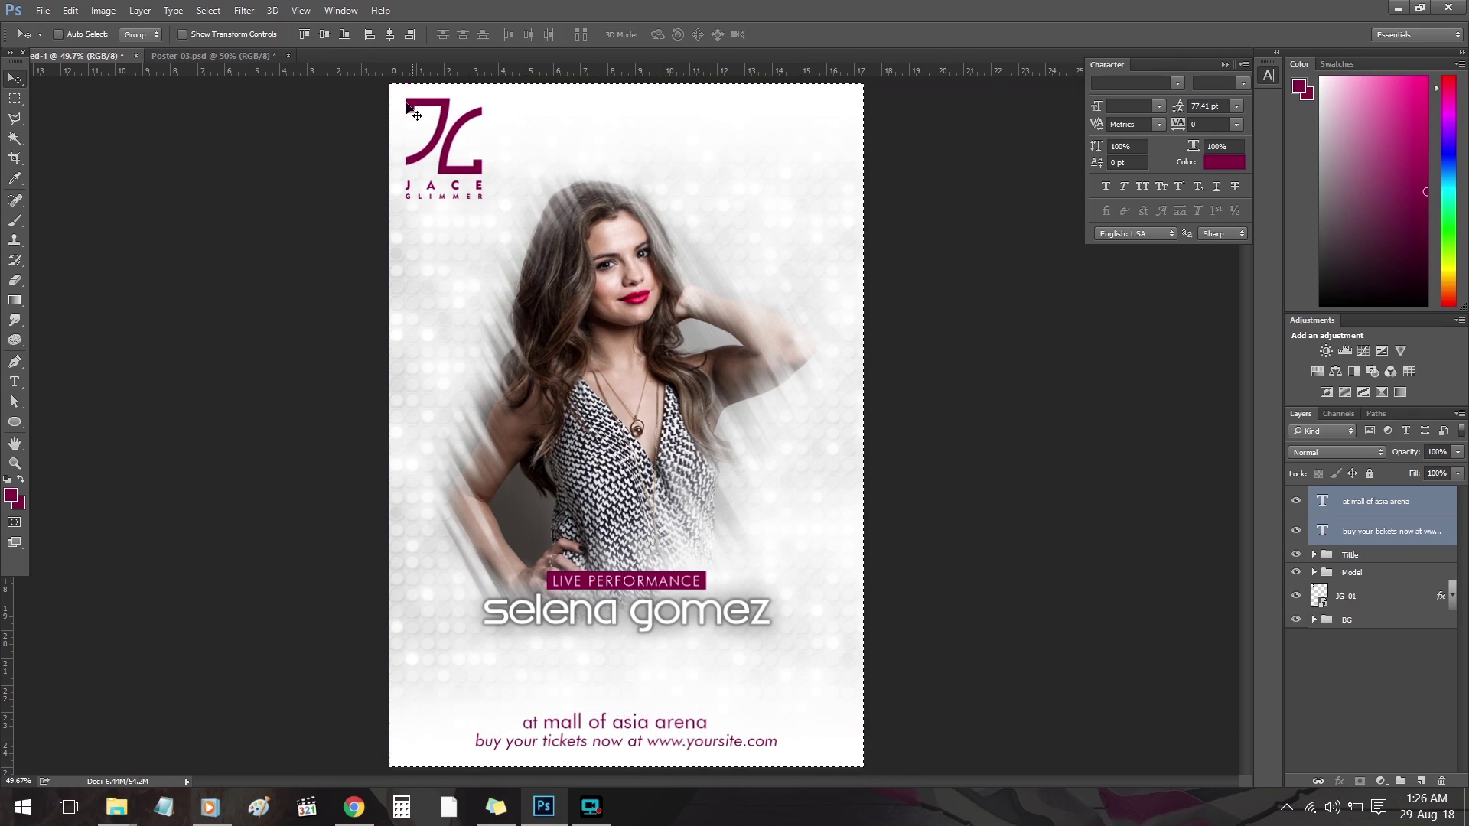
- Center both footer text lines horizontally on the poster and nudge them down toward its lower edge
key("ctrl+a")
key("ctrl+d")
key("shift+Down")
key("shift+Down")
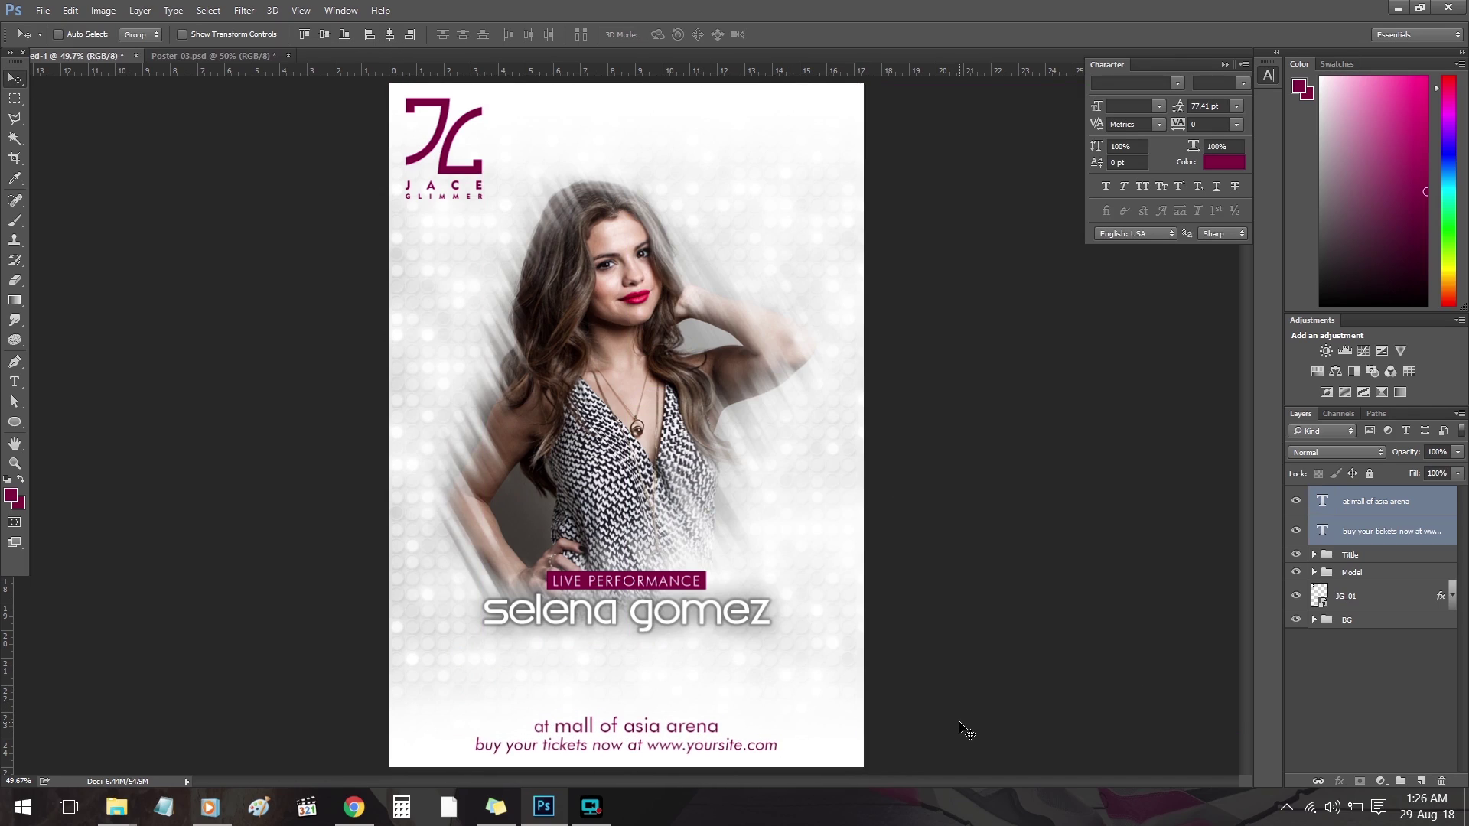
key("Up")
key("Up")
key("Down")
key("Down")
key("Down")
key("Down")
key("Down")
key("Down")
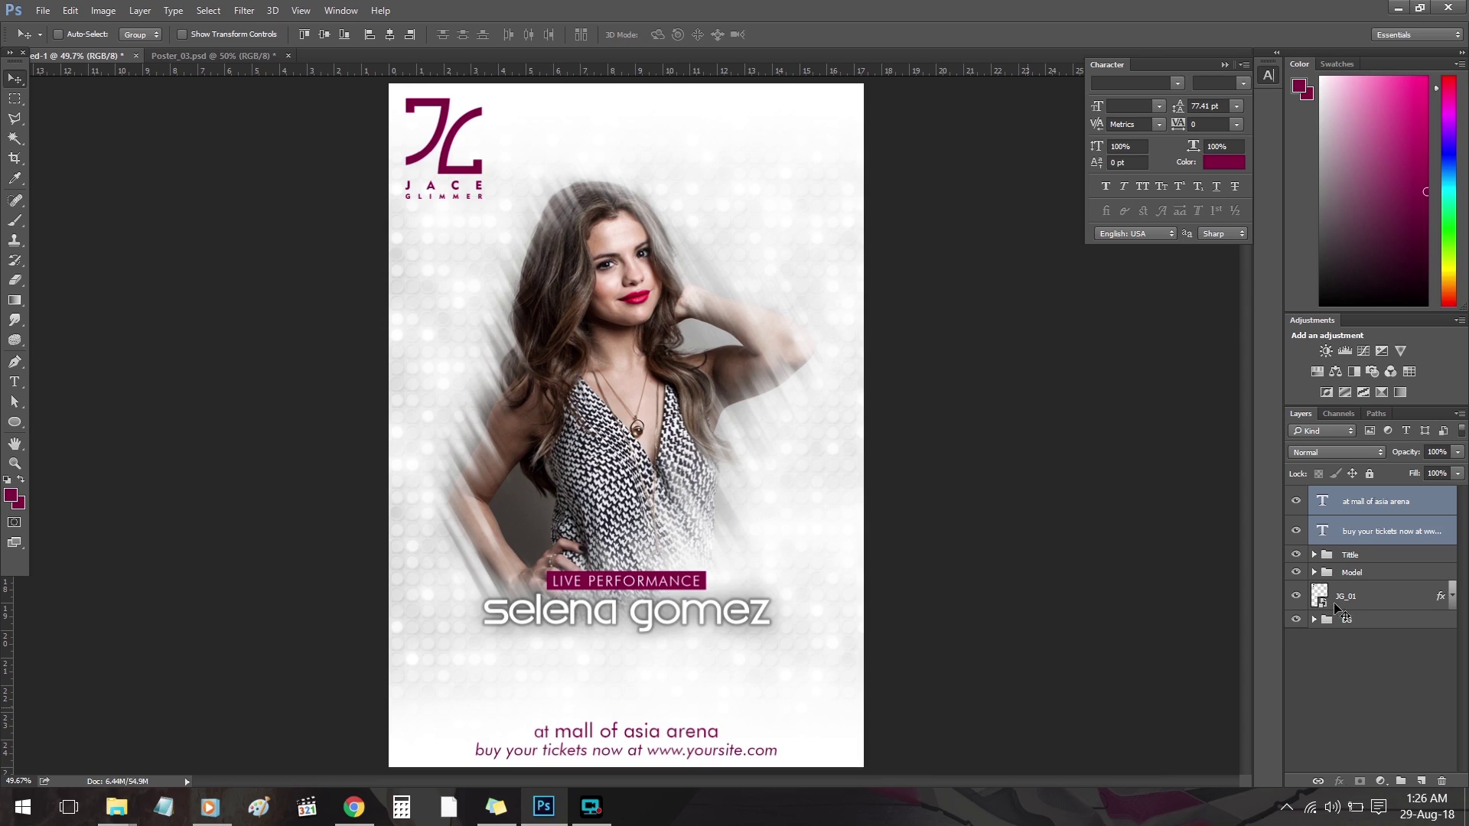
- Nudge only the mall of asia arena line up slightly to widen the gap above the ticket line
left_click(1359, 556)
left_click(1371, 506)
key("Up")
key("Up")
key("Up")
key("Up")
key("Up")
key("Up")
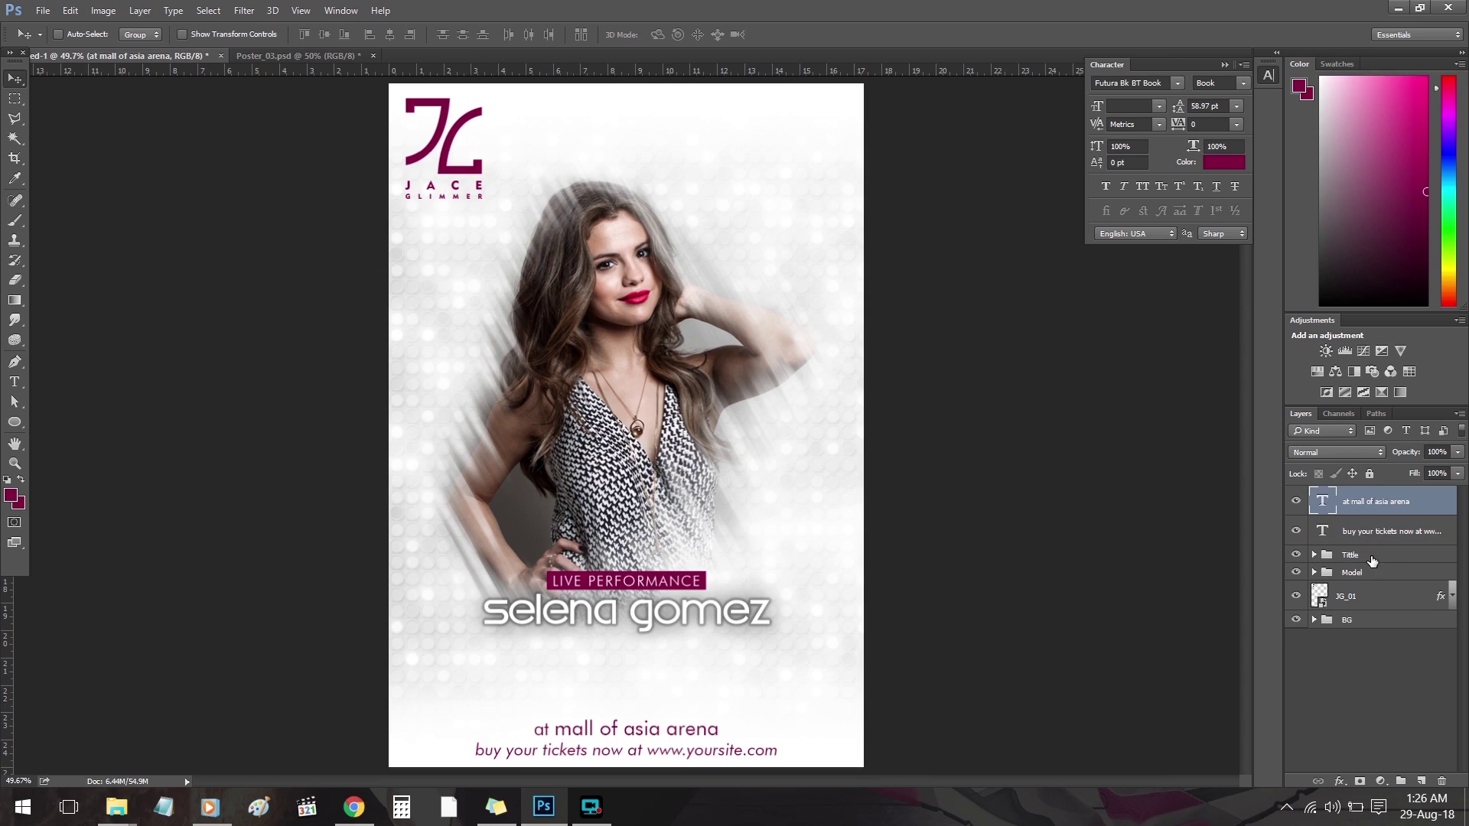
- Set the ticket line's font style to upright Futura Bk BT Book and center it horizontally on the poster
key("alt+bracketleft")
key("t")
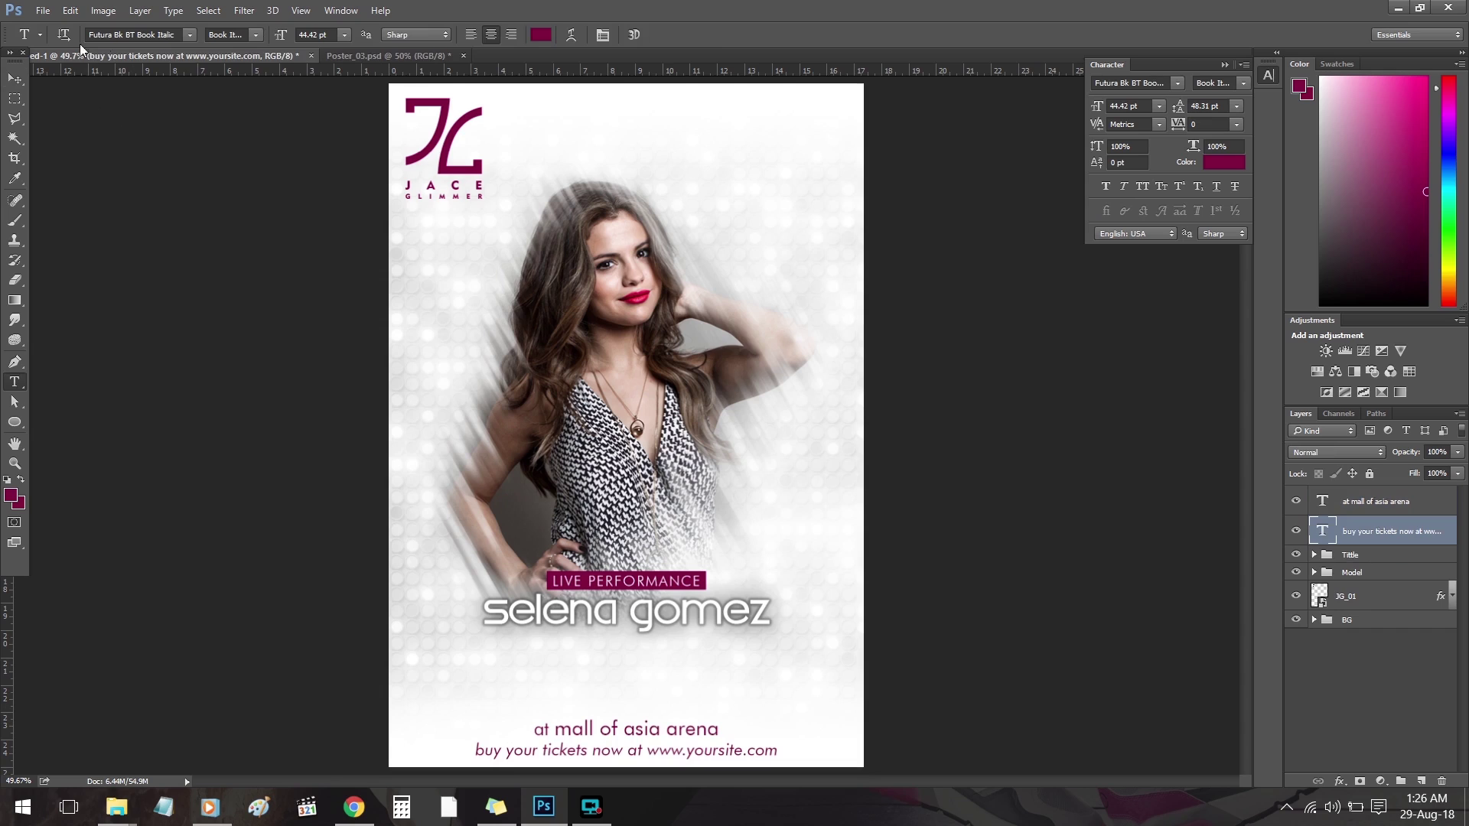
left_click(221, 39)
left_click(253, 49)
left_click(20, 81)
key("ctrl+a")
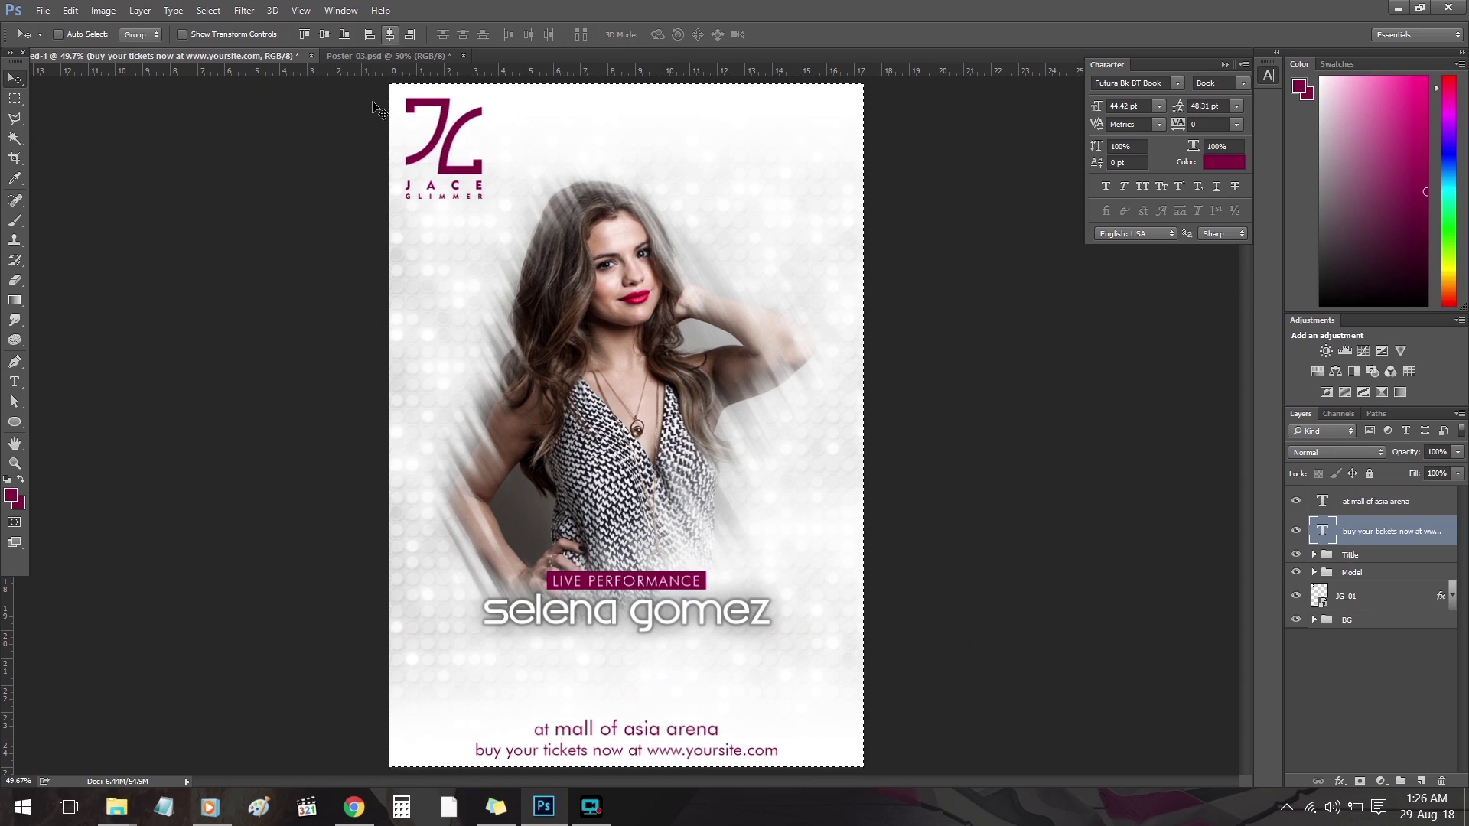
key("ctrl+d")
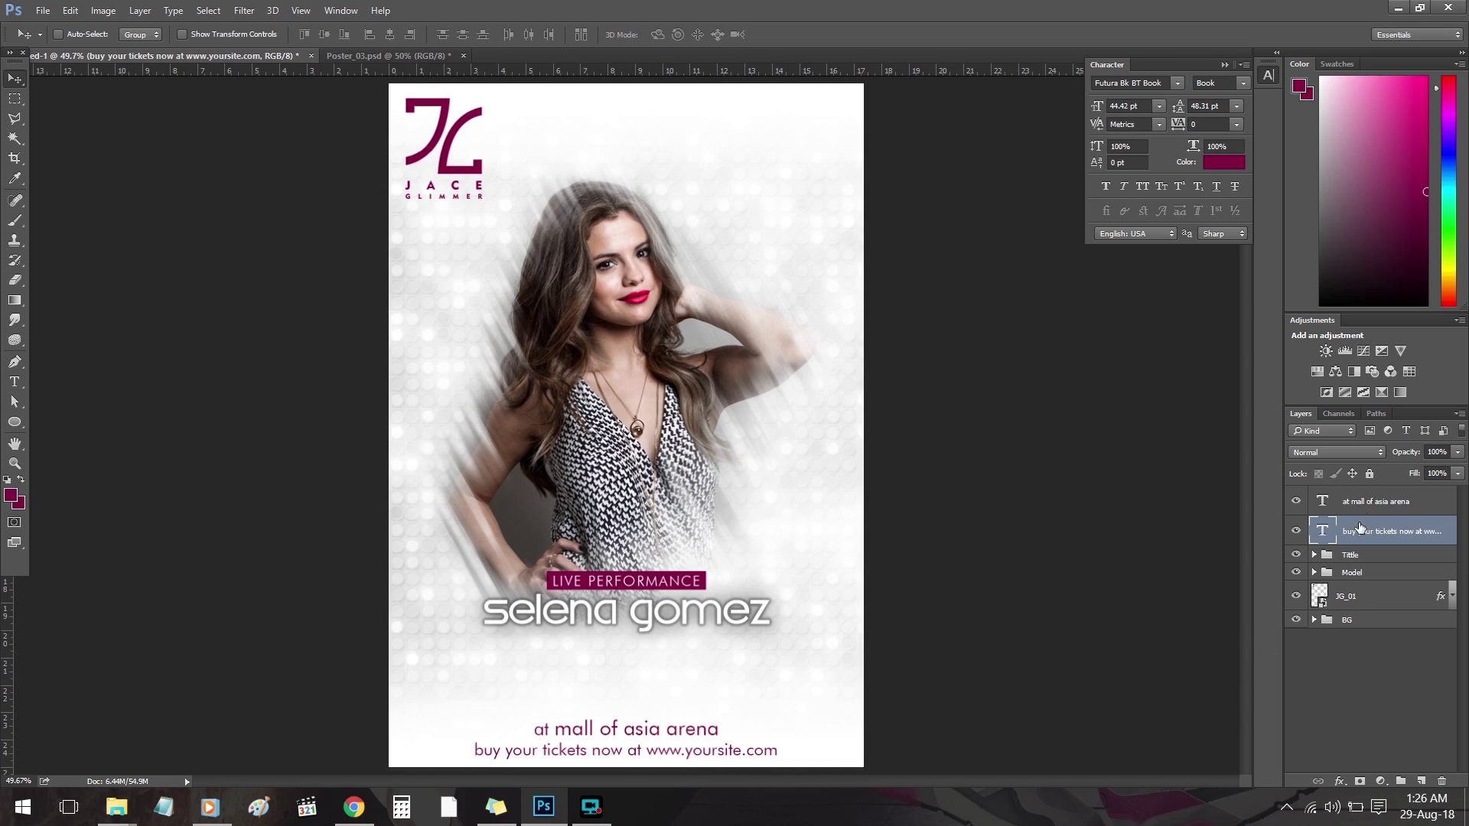
- Group the mall of asia arena and ticket text layers and name the group Footer
left_click(1377, 501, "shift")
key("ctrl+g")
double_click(1350, 495)
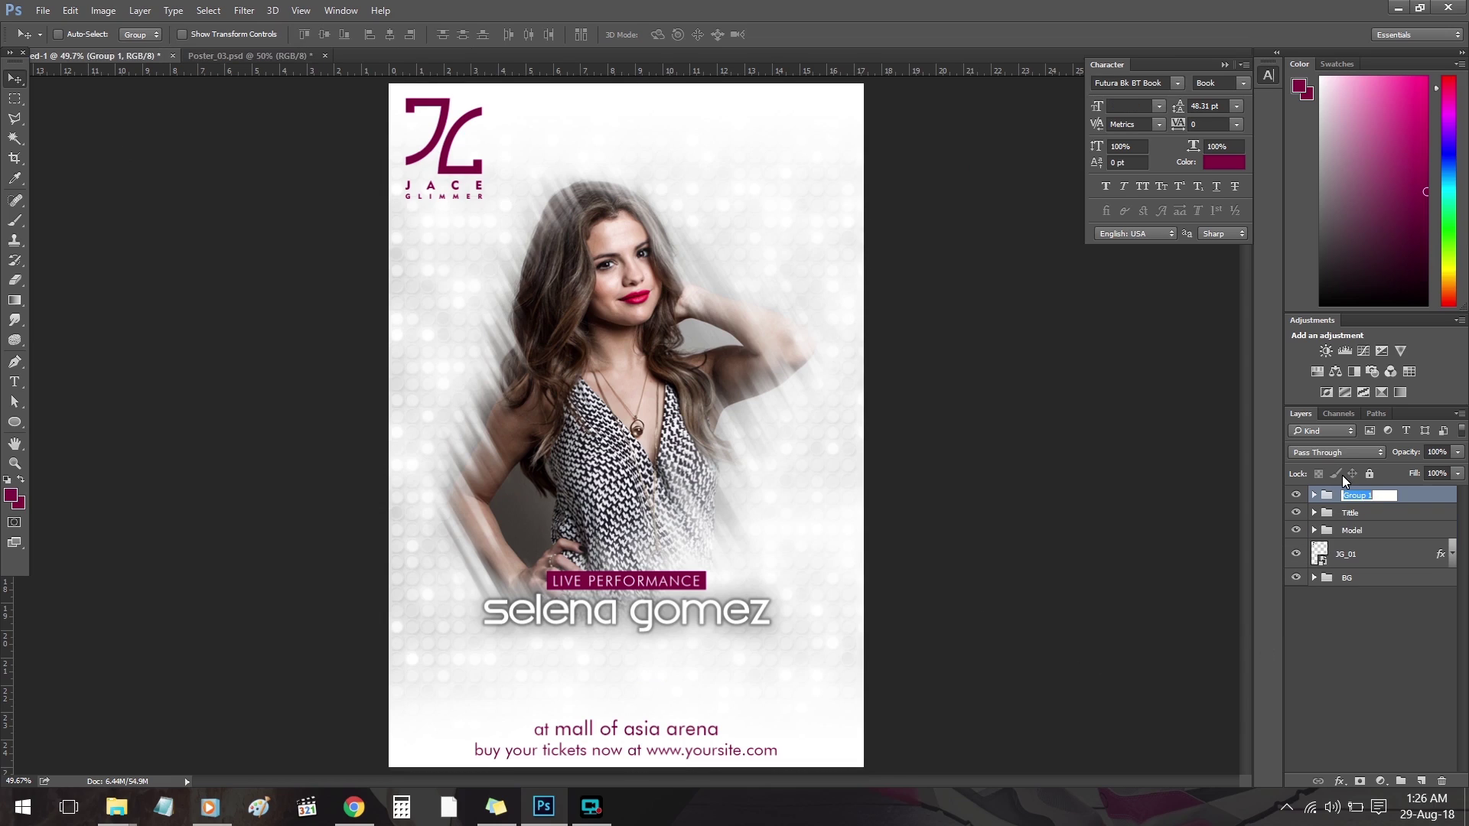
type("Footer")
key("Return")
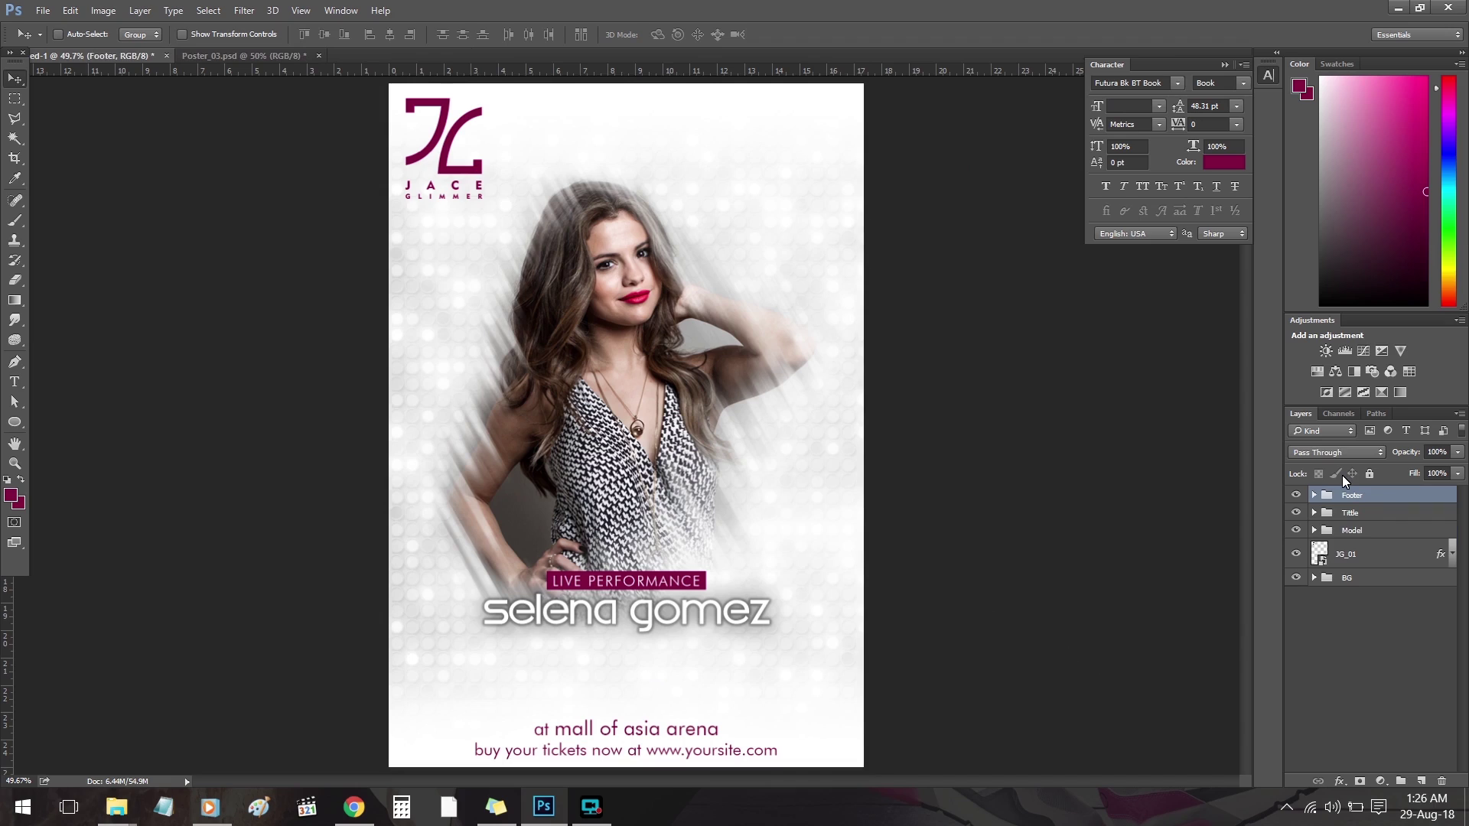
left_click(1360, 649)
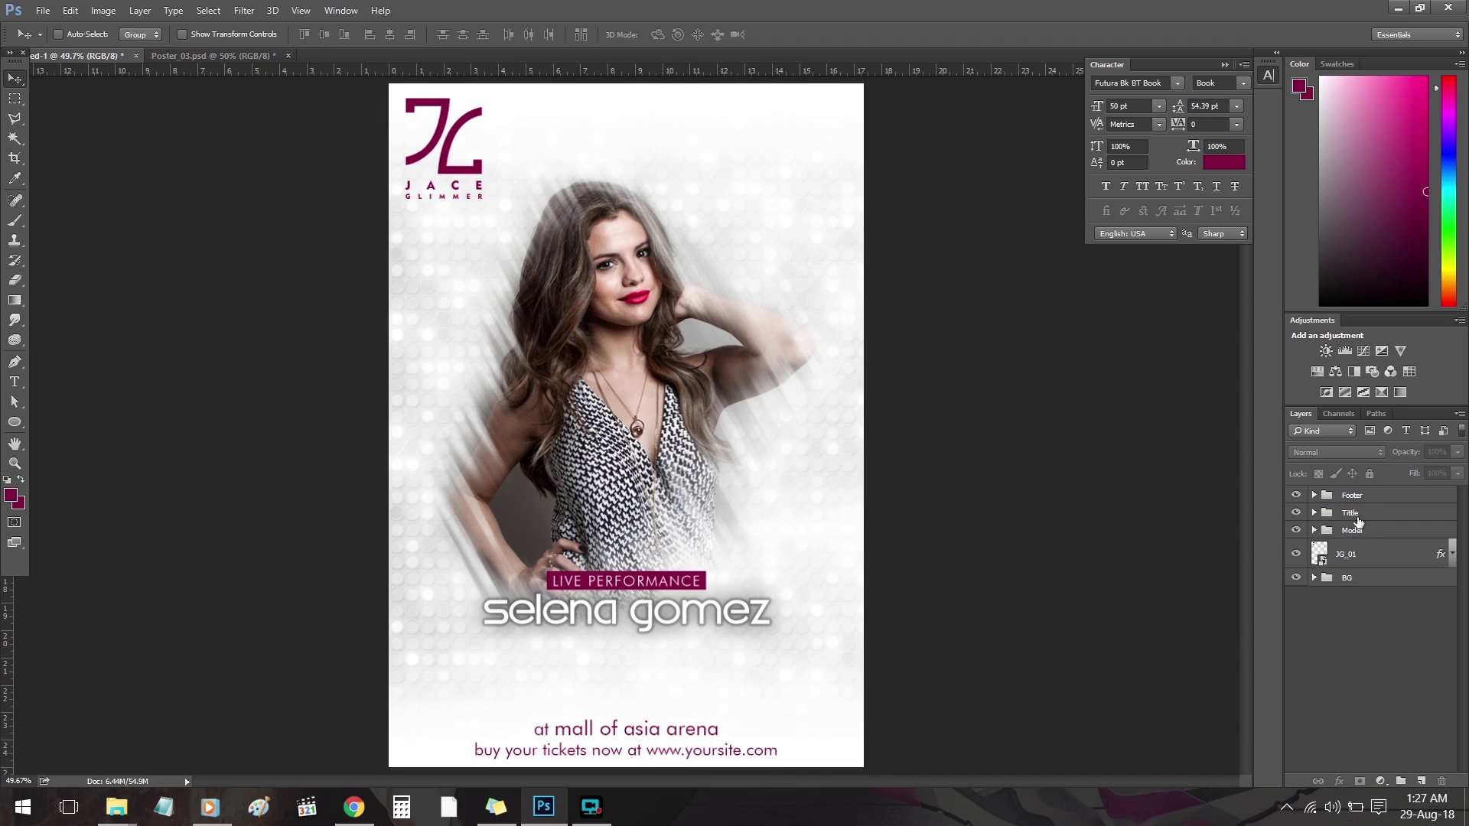
- Duplicate the maroon LIVE PERFORMANCE bar below the selena gomez title and enlarge the copy to about 146%
left_click(1346, 514)
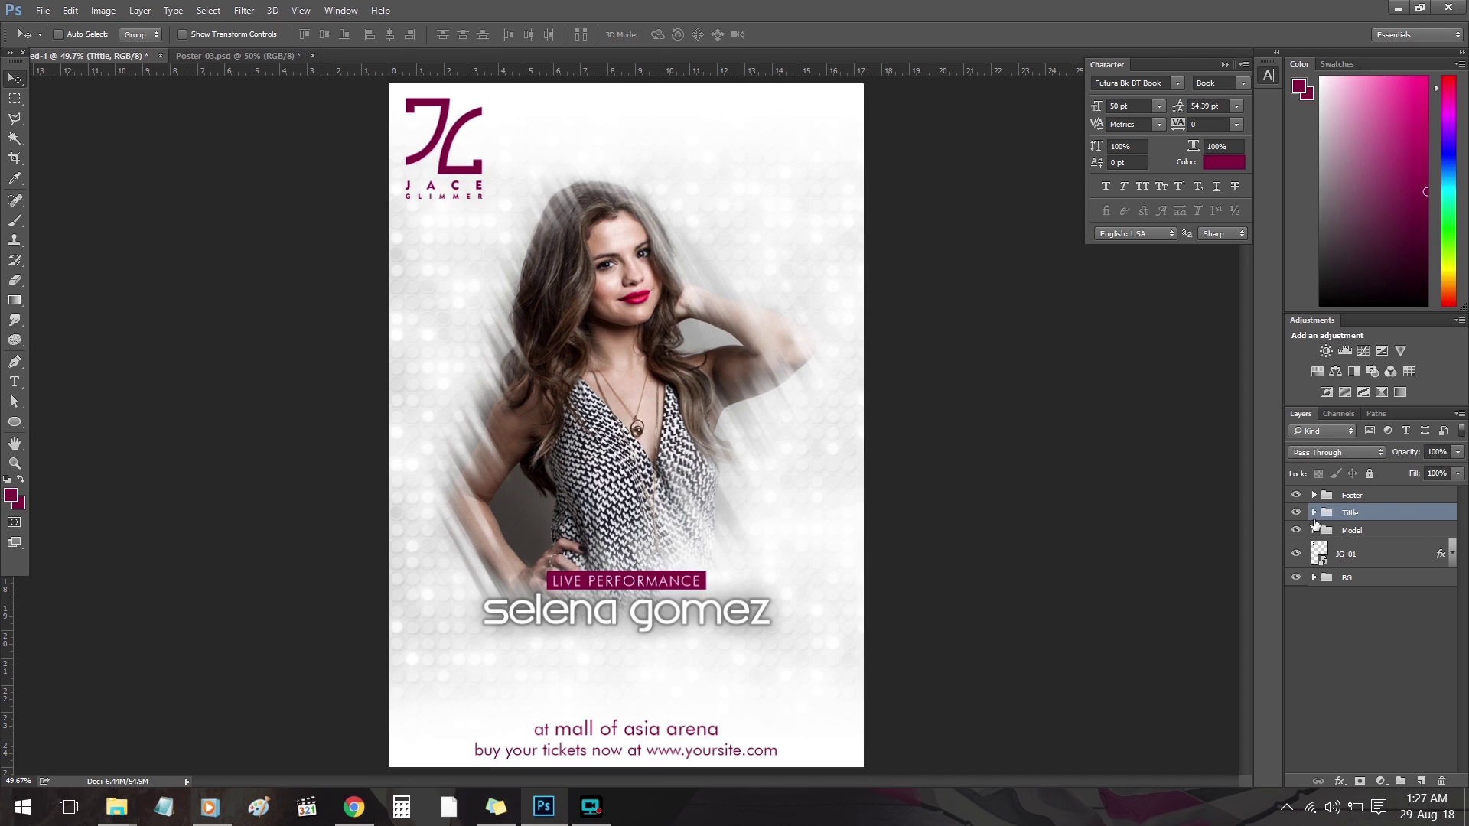
left_click(1313, 513)
left_click(1369, 566)
left_click_drag(679, 587, 745, 696)
key("ctrl+t")
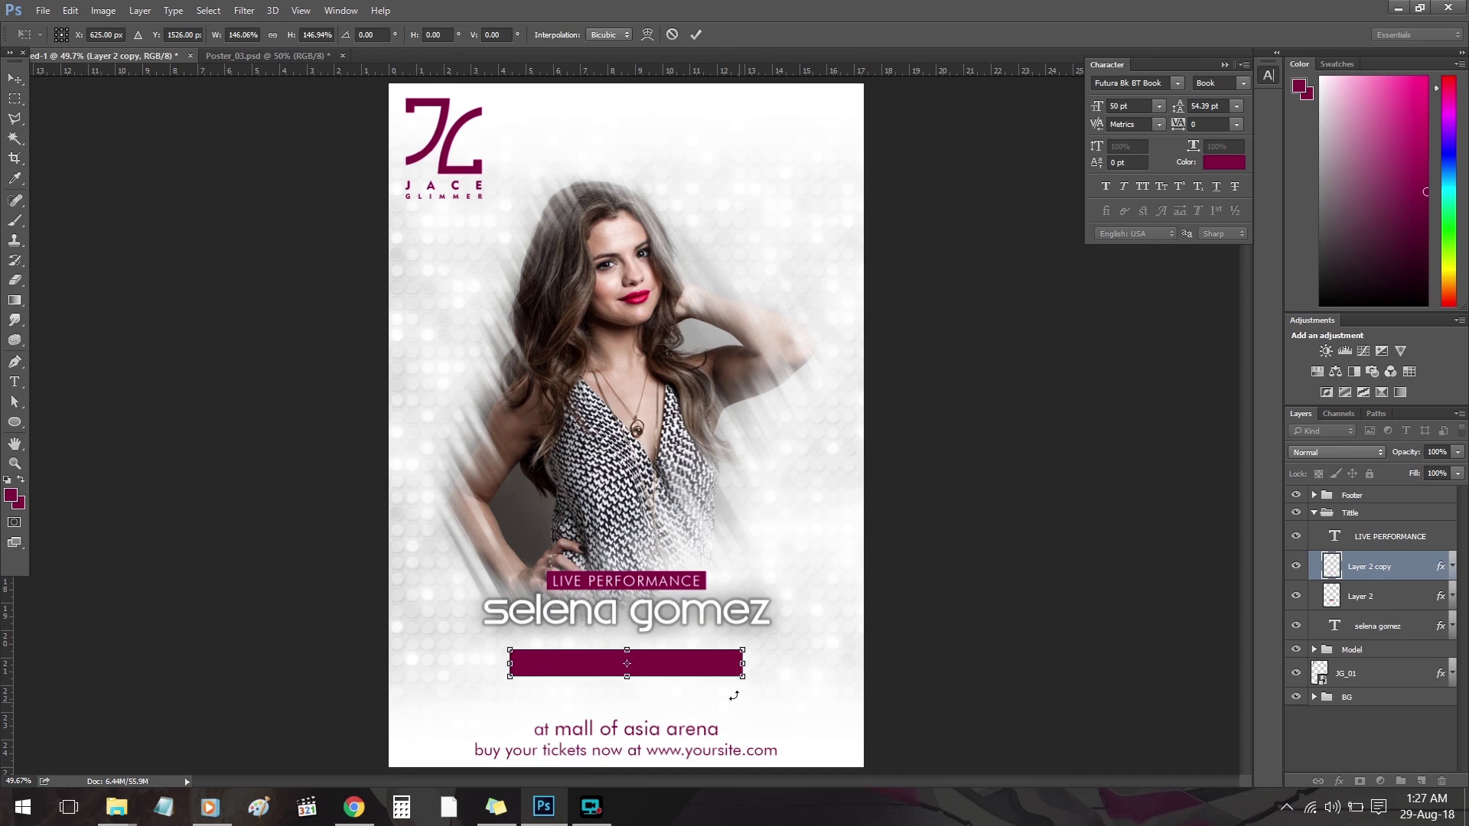
left_click(15, 99)
key("Return")
- Duplicate the LIVE PERFORMANCE text and place the copy on the lower maroon bar
left_click(1357, 542)
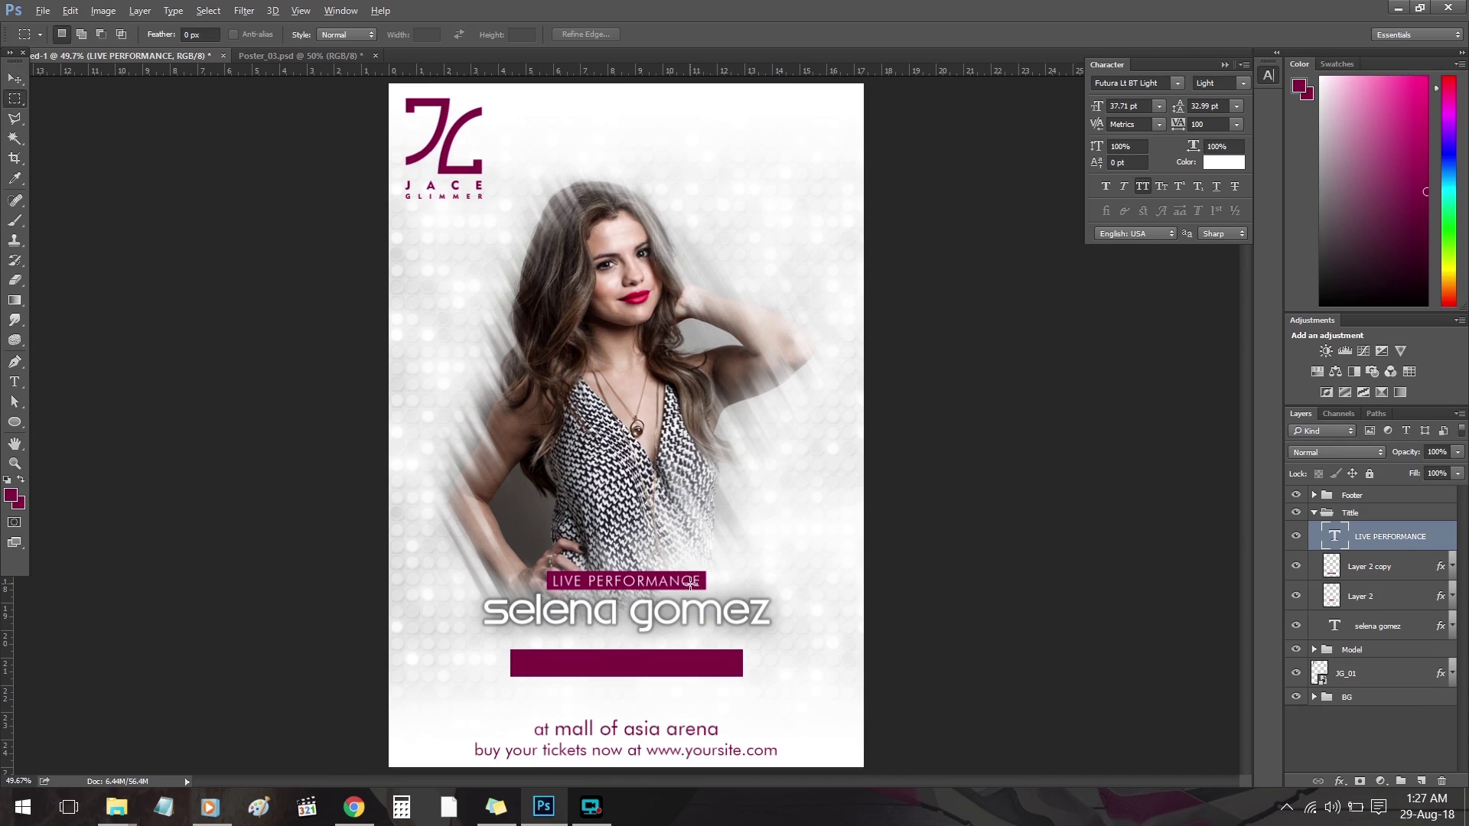
key("alt")
key("v")
key("alt")
mouse_move(696, 588)
left_mouse_down()
mouse_move(700, 704)
mouse_move(721, 704)
left_mouse_up()
key("m")
key("ctrl+d")
- Replace the copied text on the lower bar with 32ND OF FEB | 6 PM ONWARDS
key("z")
key("t")
left_click(592, 651)
key("ctrl+a")
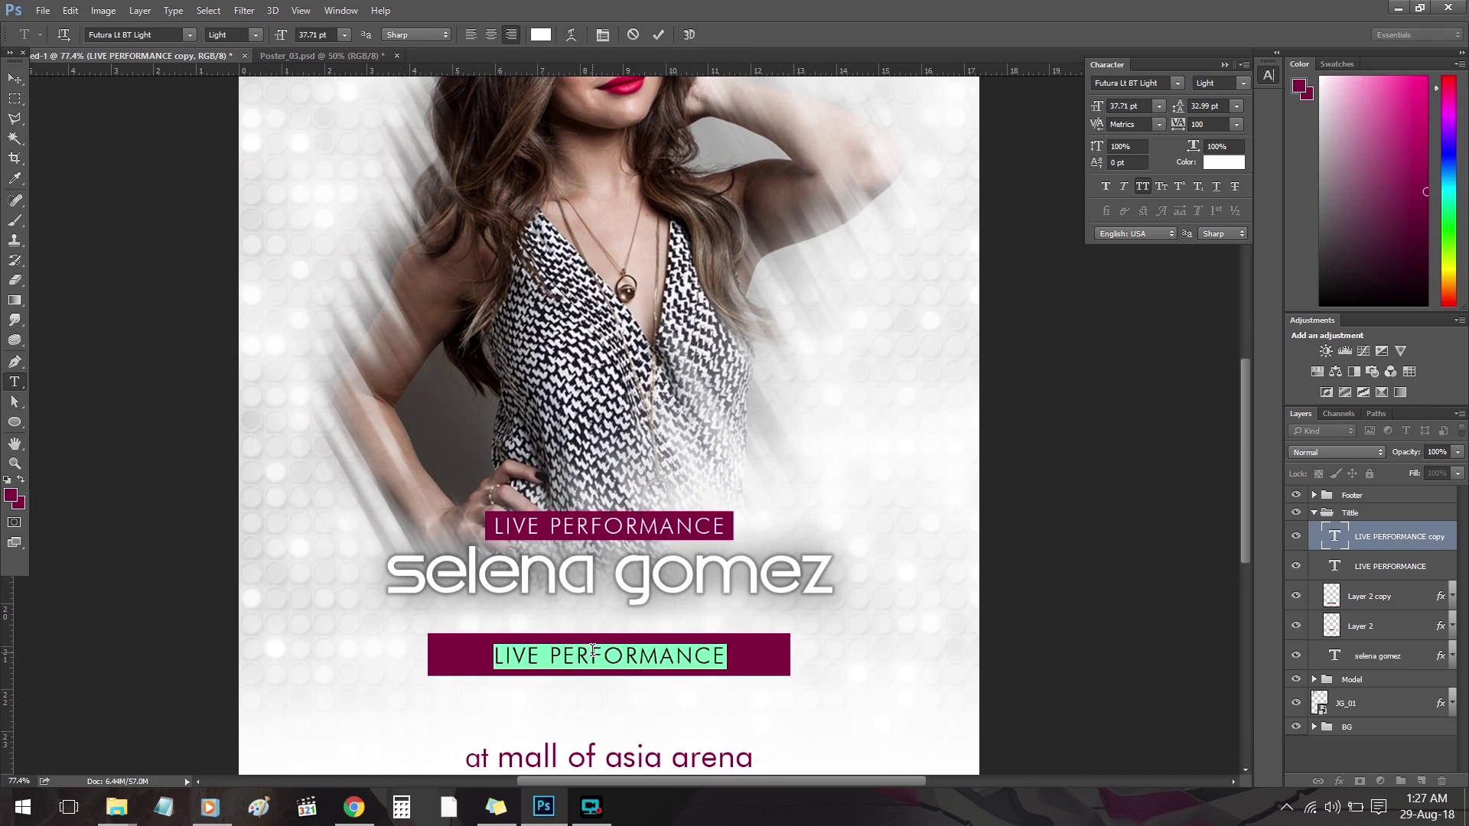
type("3")
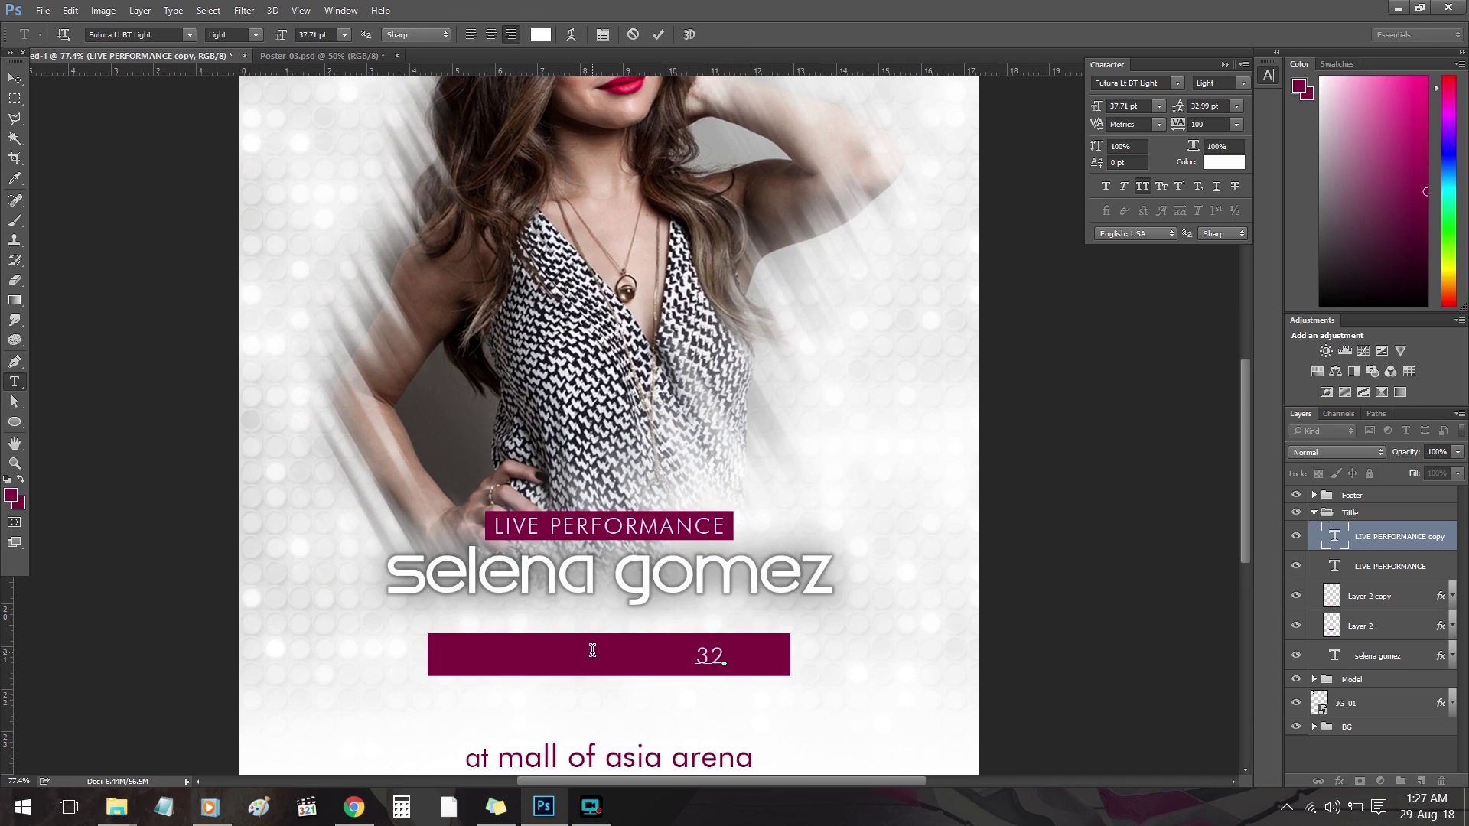
type("2ND OF")
type(" FEB")
type(" 1")
type(" 9 PM")
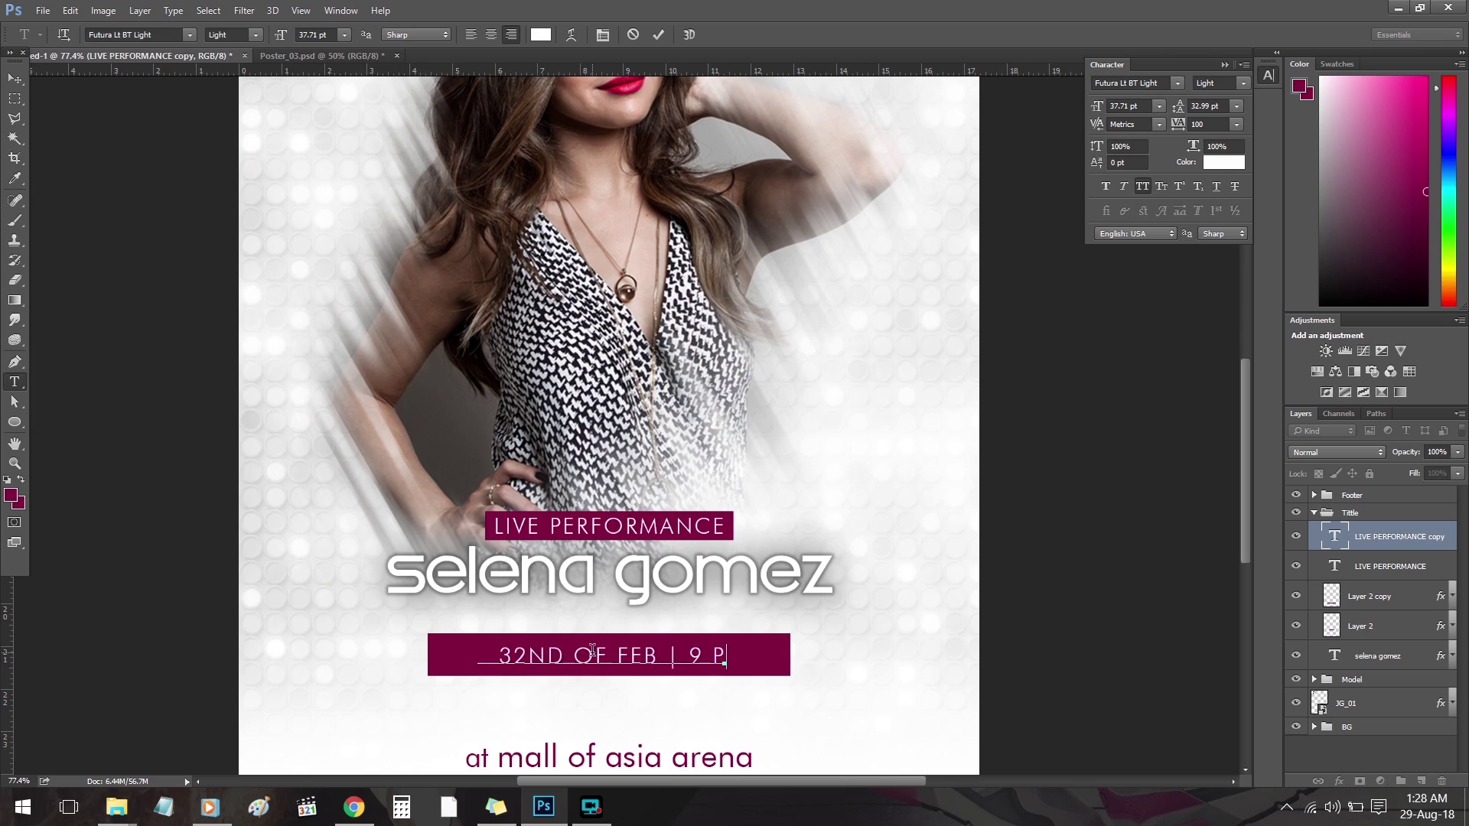
key("BackSpace")
key("BackSpace")
key("BackSpace")
key("BackSpace")
key("BackSpace")
type("6")
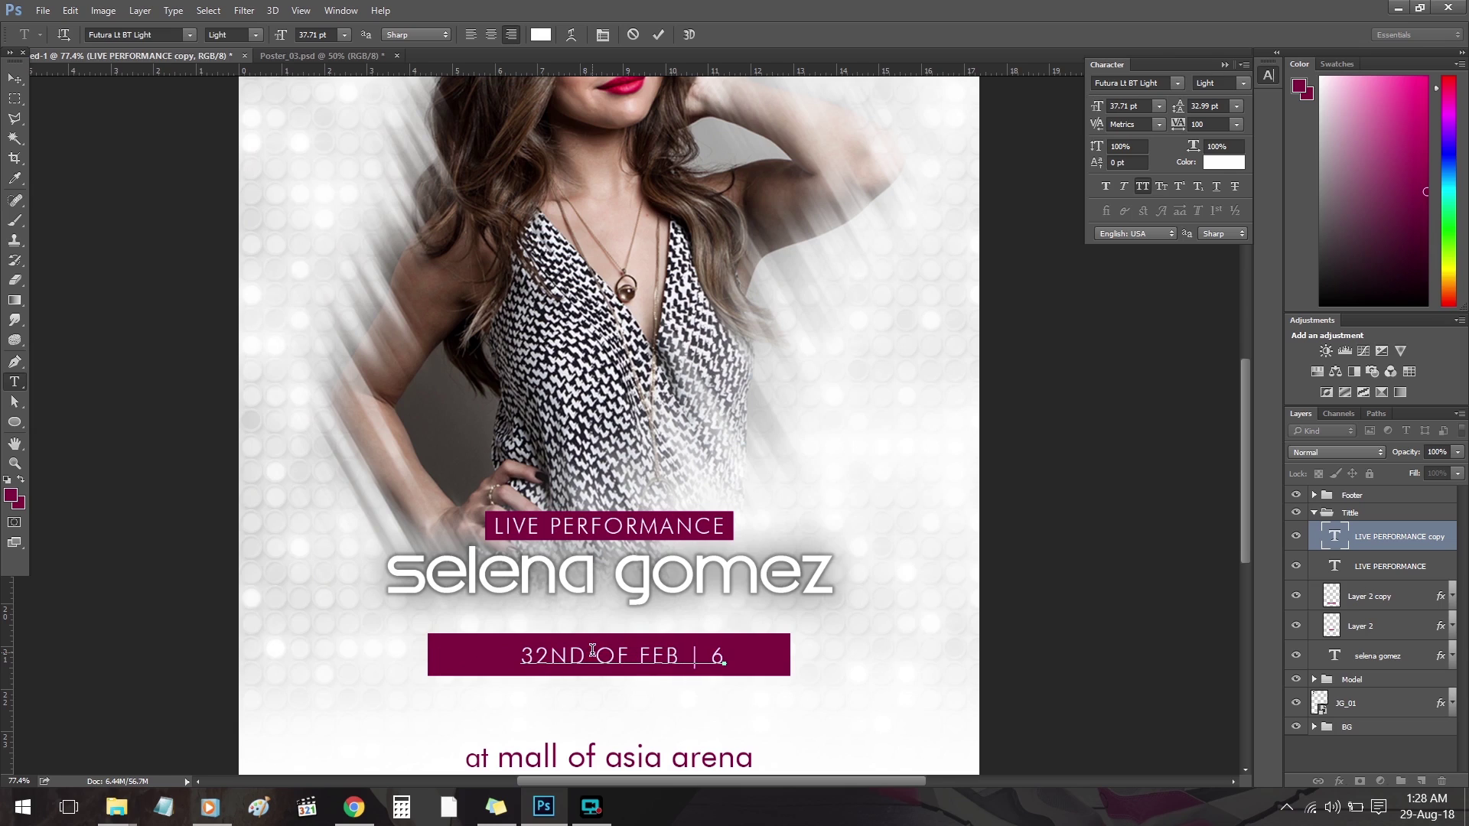
type(" PM ONWARDS")
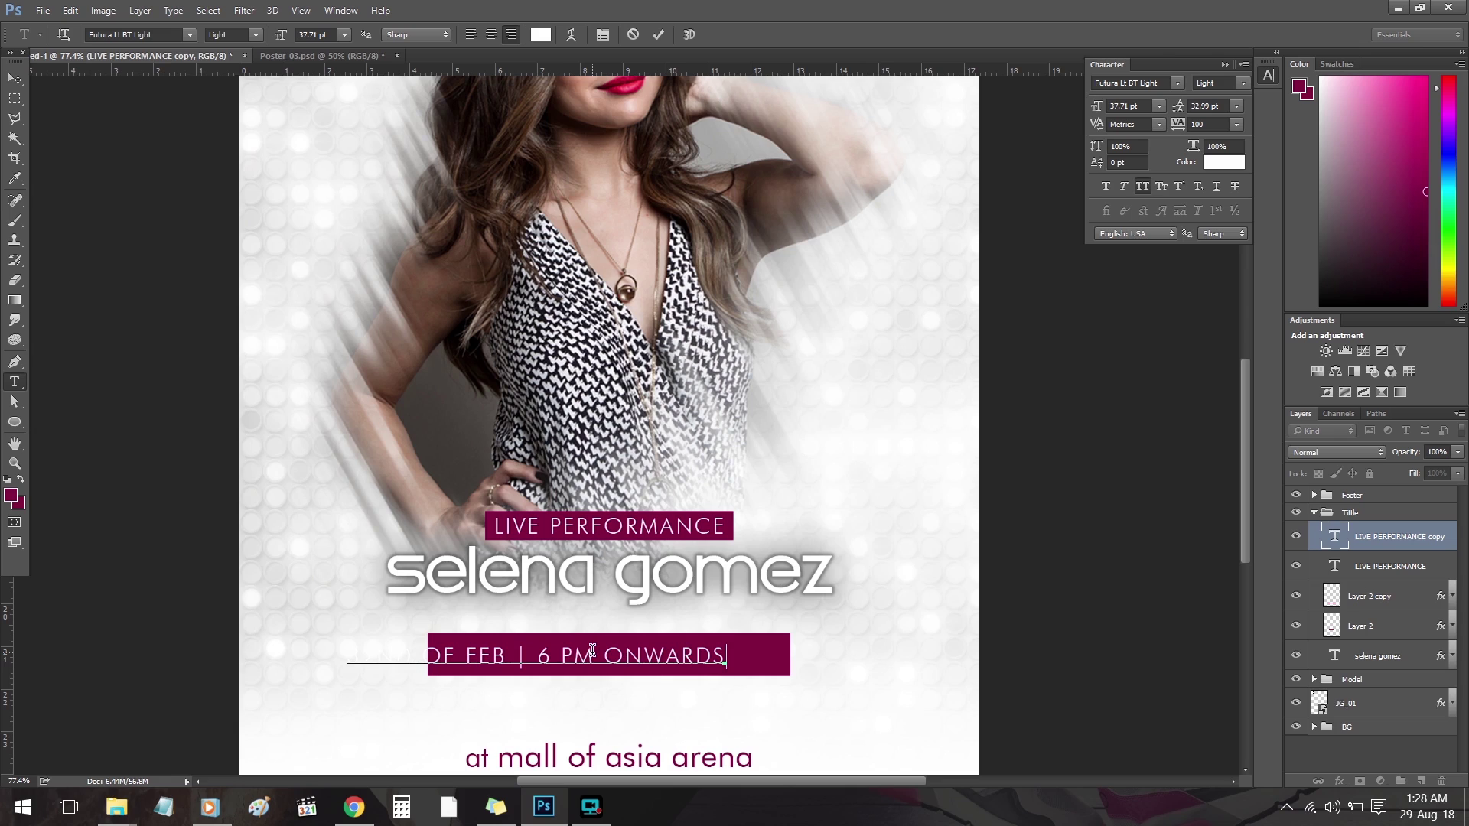
left_click(658, 38)
- Move the date line over the lower bar and center it horizontally on the poster
key("ctrl+t")
left_click_drag(503, 662, 576, 663)
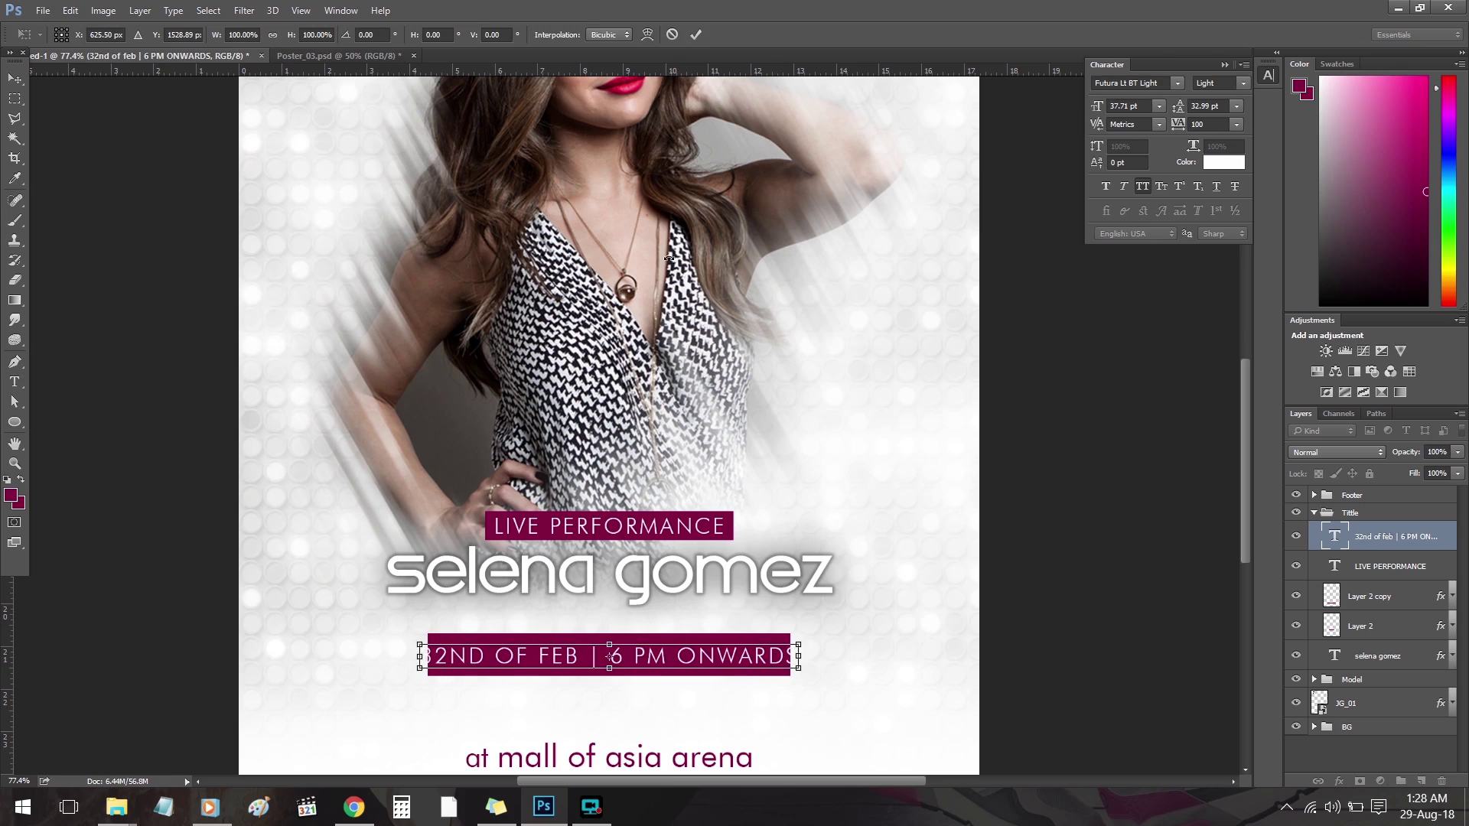
left_click(695, 35)
key("v")
key("ctrl+a")
left_click(391, 35)
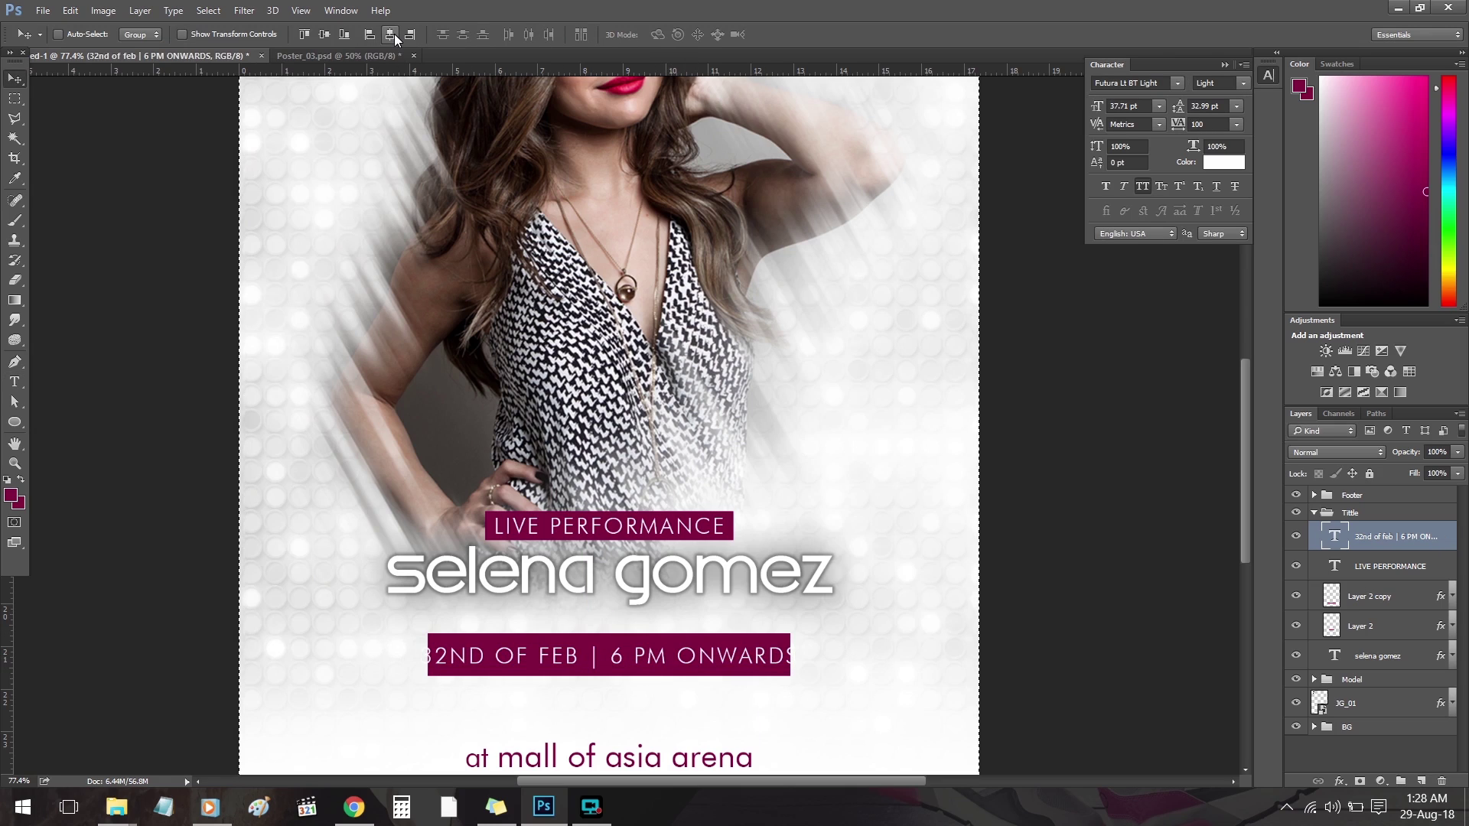
- Delete the enlarged bar copy behind the date line
left_click(1361, 627)
left_click(1297, 626)
left_click(1297, 625)
left_click(1372, 602)
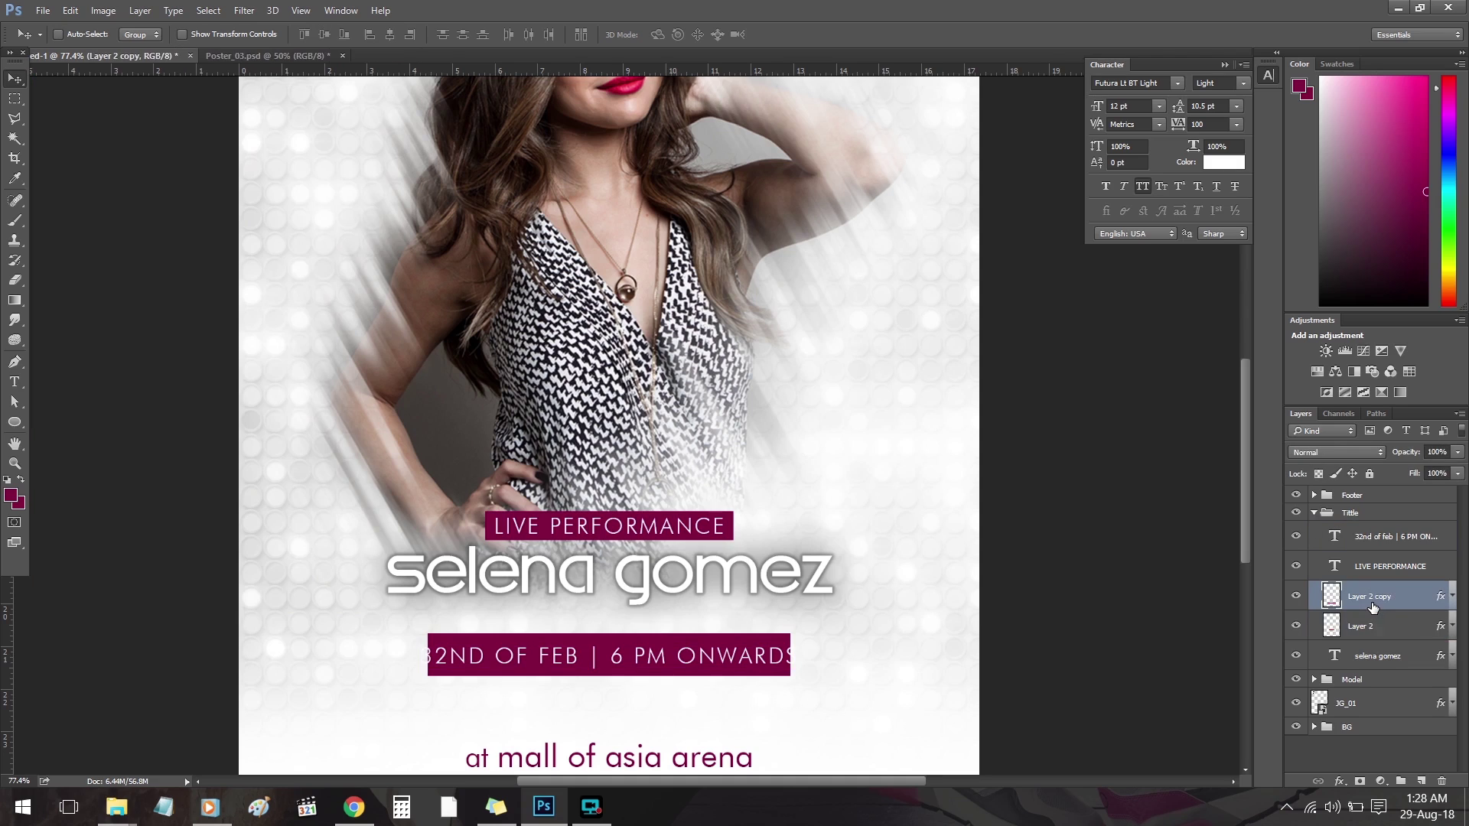
key("Delete")
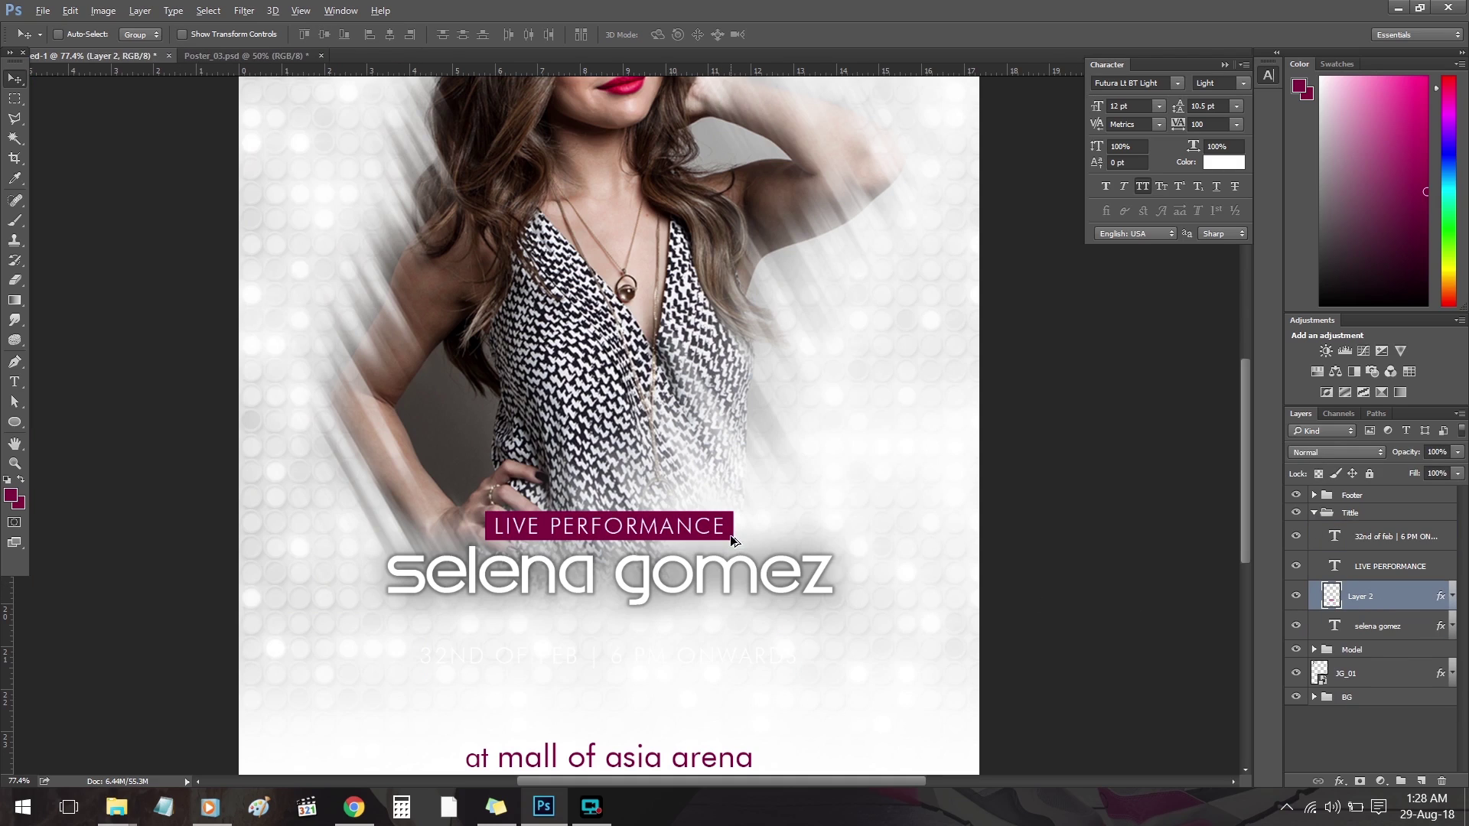
- Duplicate the LIVE PERFORMANCE bar behind the date line, widen it to about 160%, and nudge it down slightly
left_click_drag(730, 536, 817, 651)
key("ctrl+r")
key("ctrl+t")
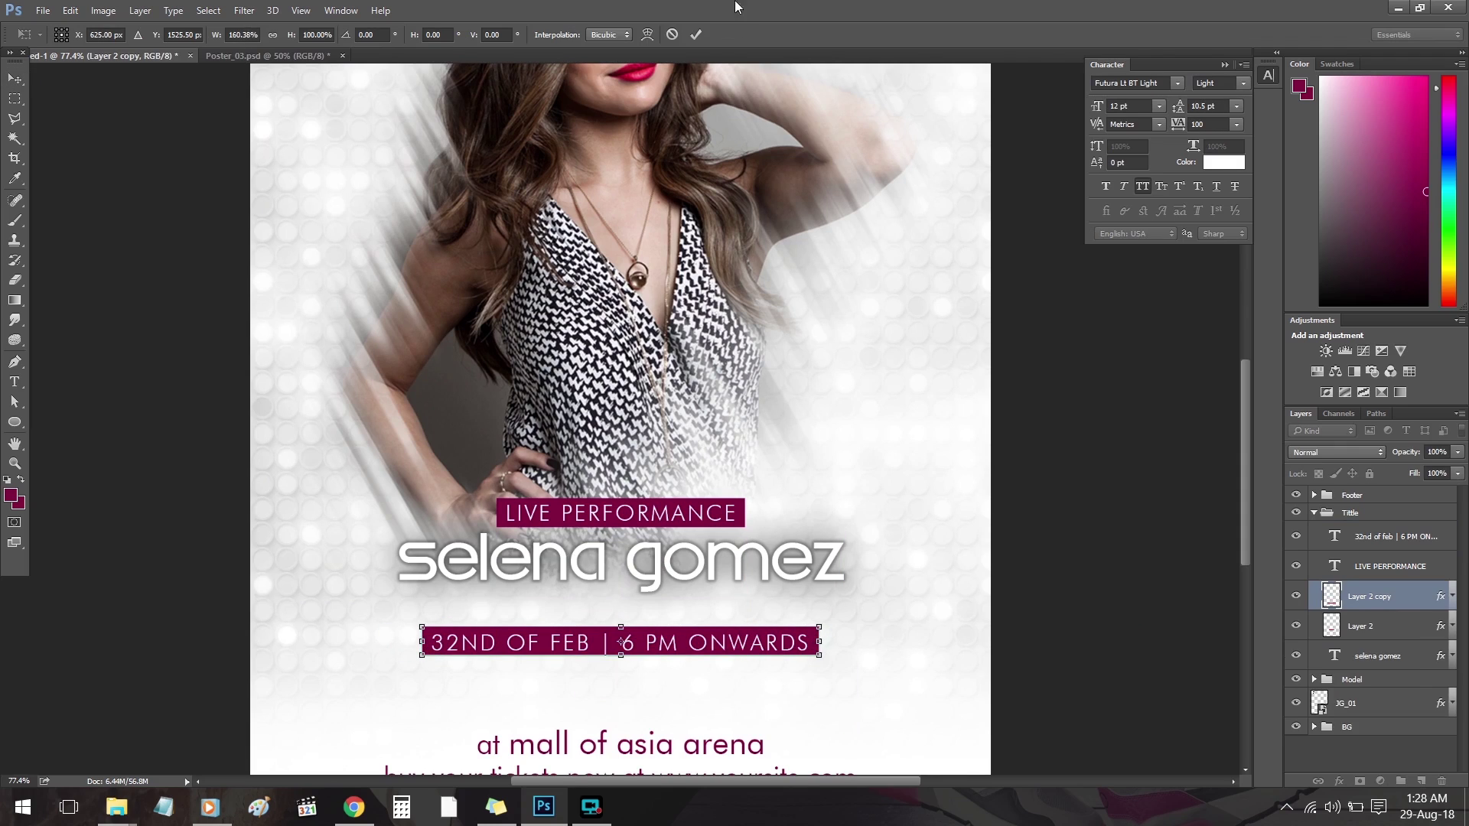
key("Return")
key("Down")
key("Down")
key("Down")
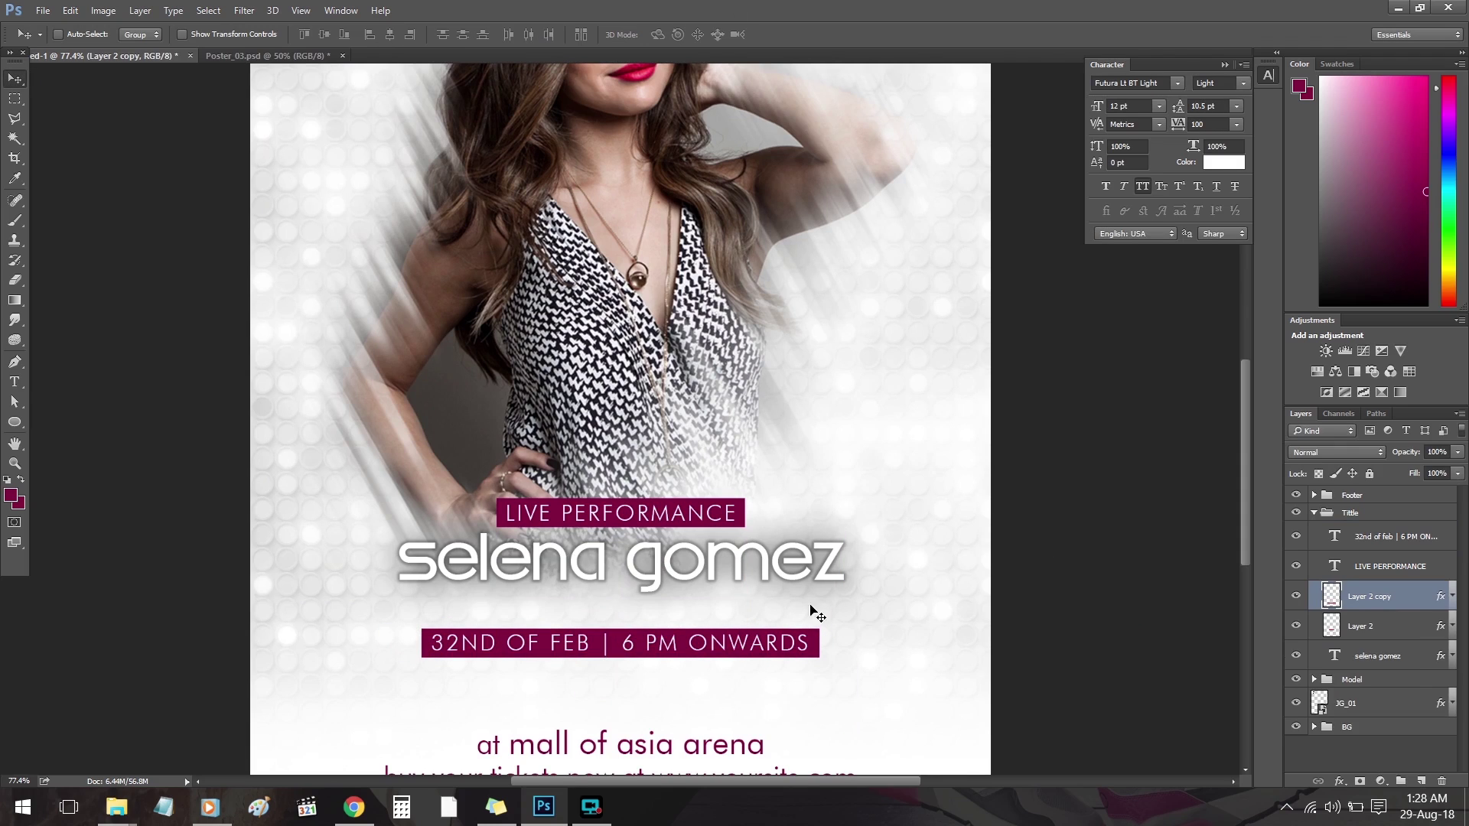
- Format the ND in the date line as lowercase superscript by turning off All Caps for those letters
key("t")
left_click(498, 642)
left_click_drag(498, 642, 464, 640)
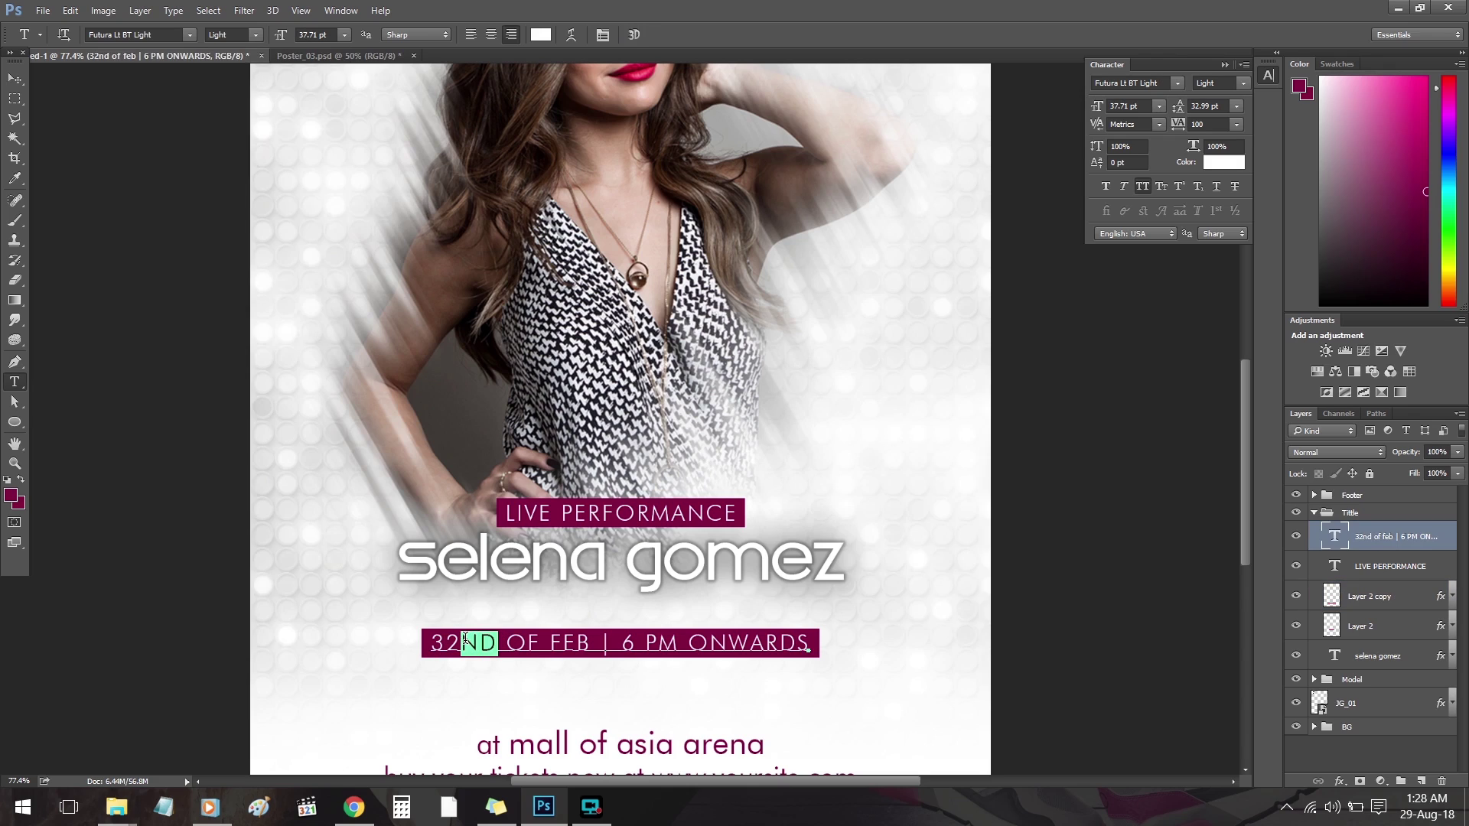
left_click(1143, 186)
left_click(1179, 186)
key("ctrl+h")
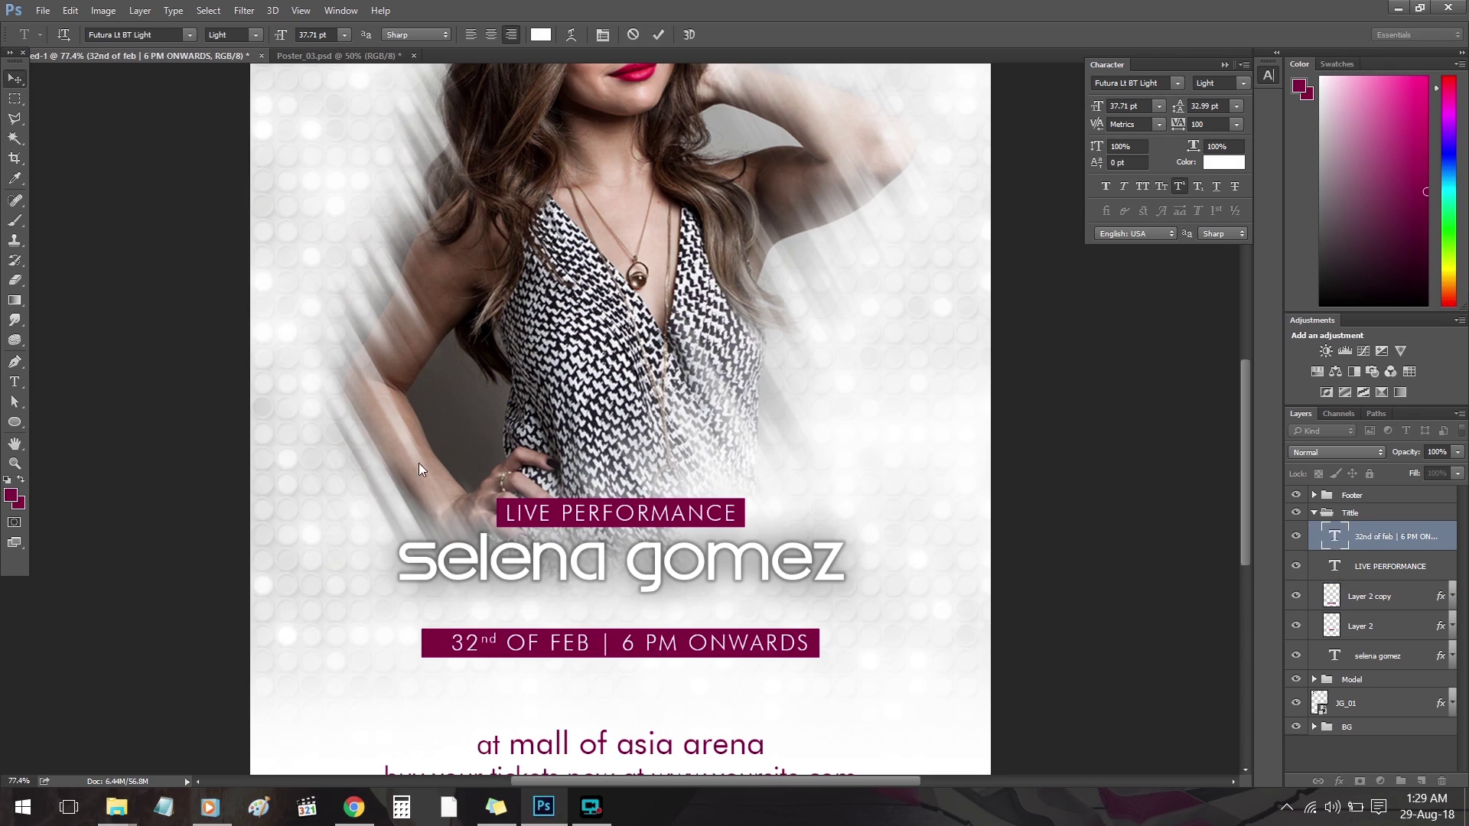
key("ctrl+Return")
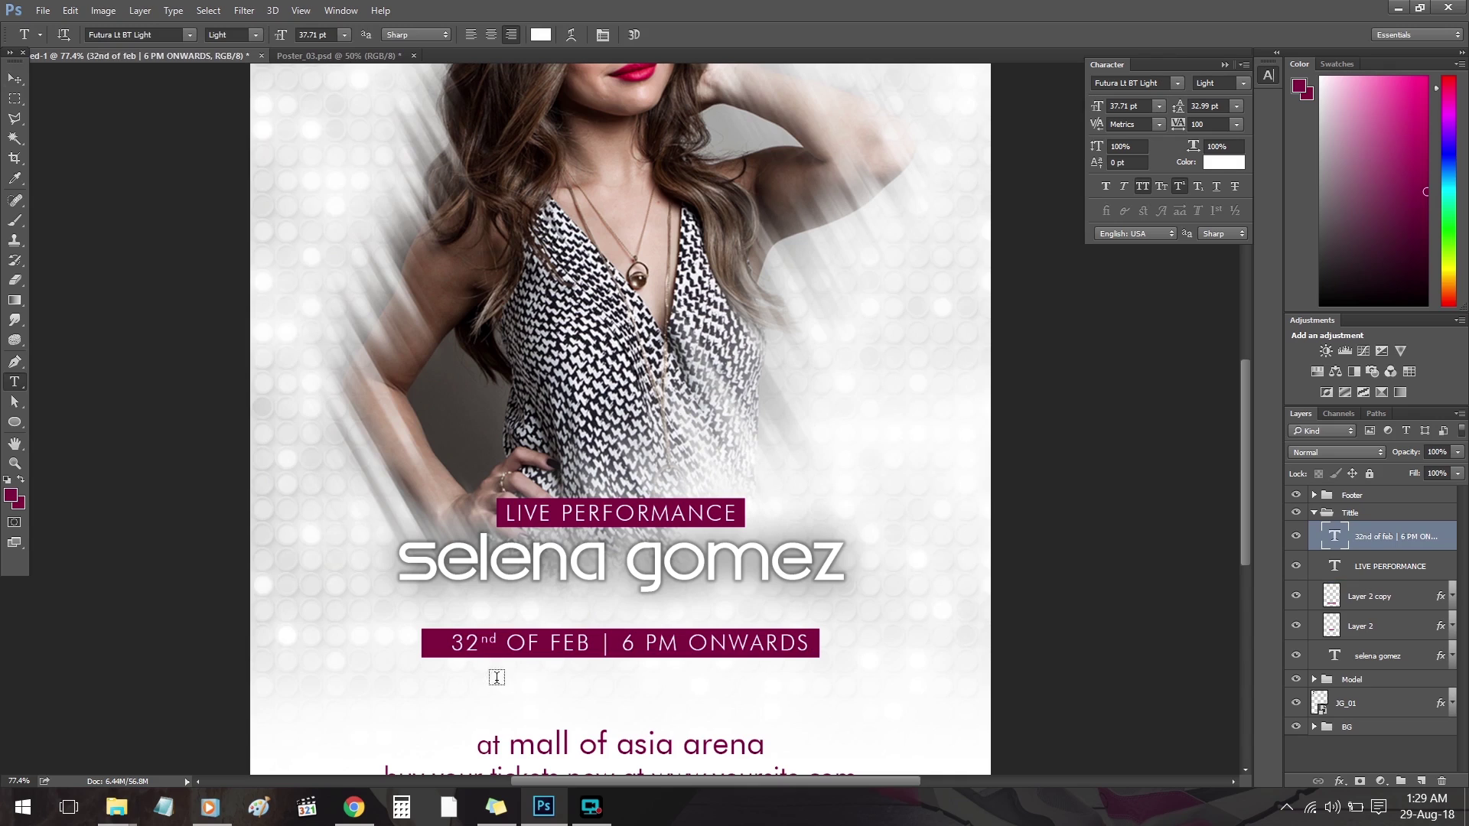
- Set the date line's font to Futura Md BT Medium and apply faux bold
left_click(188, 35)
scroll(322, 337, "down", 3)
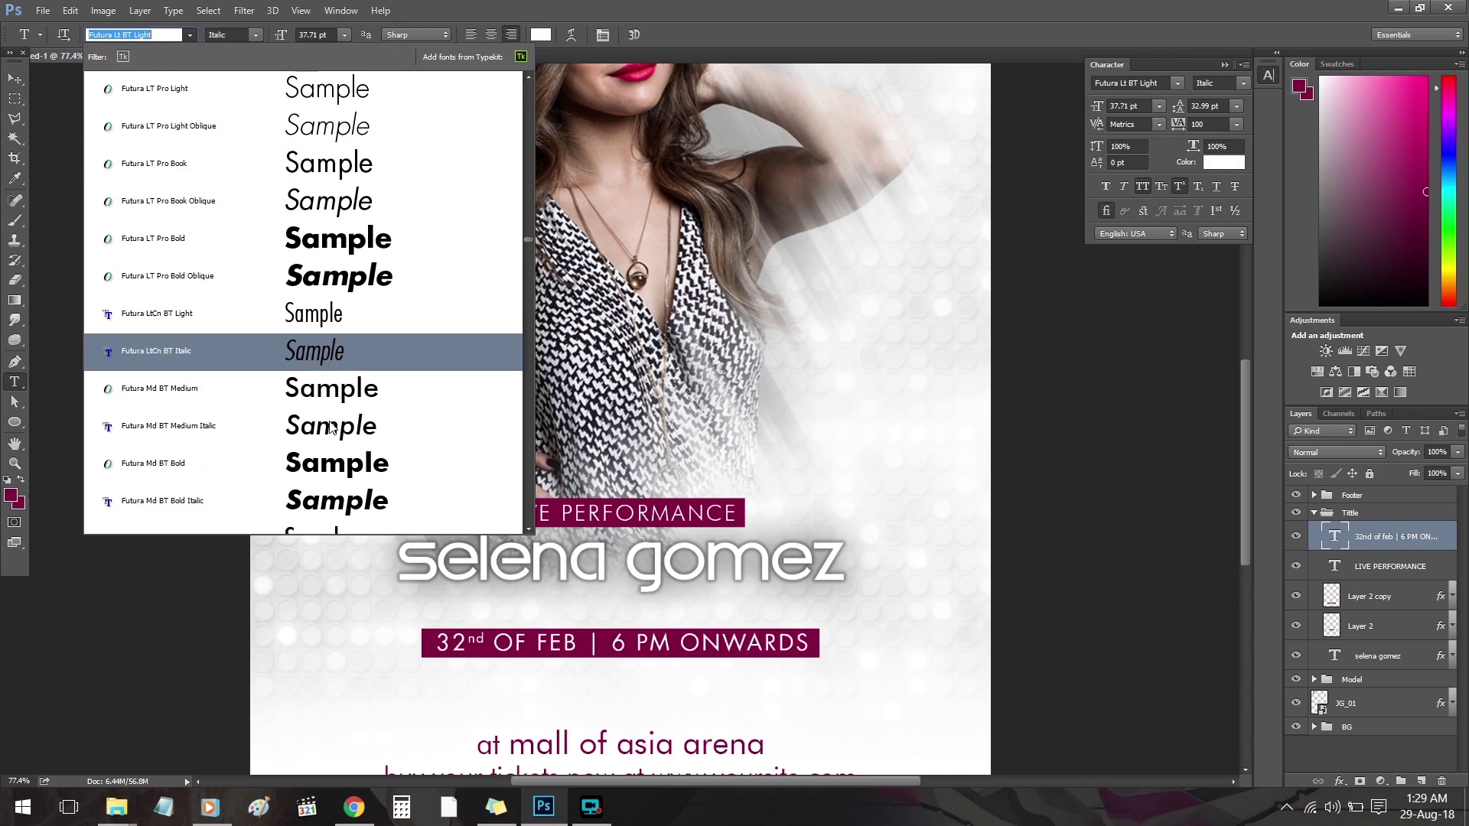
left_click(340, 462)
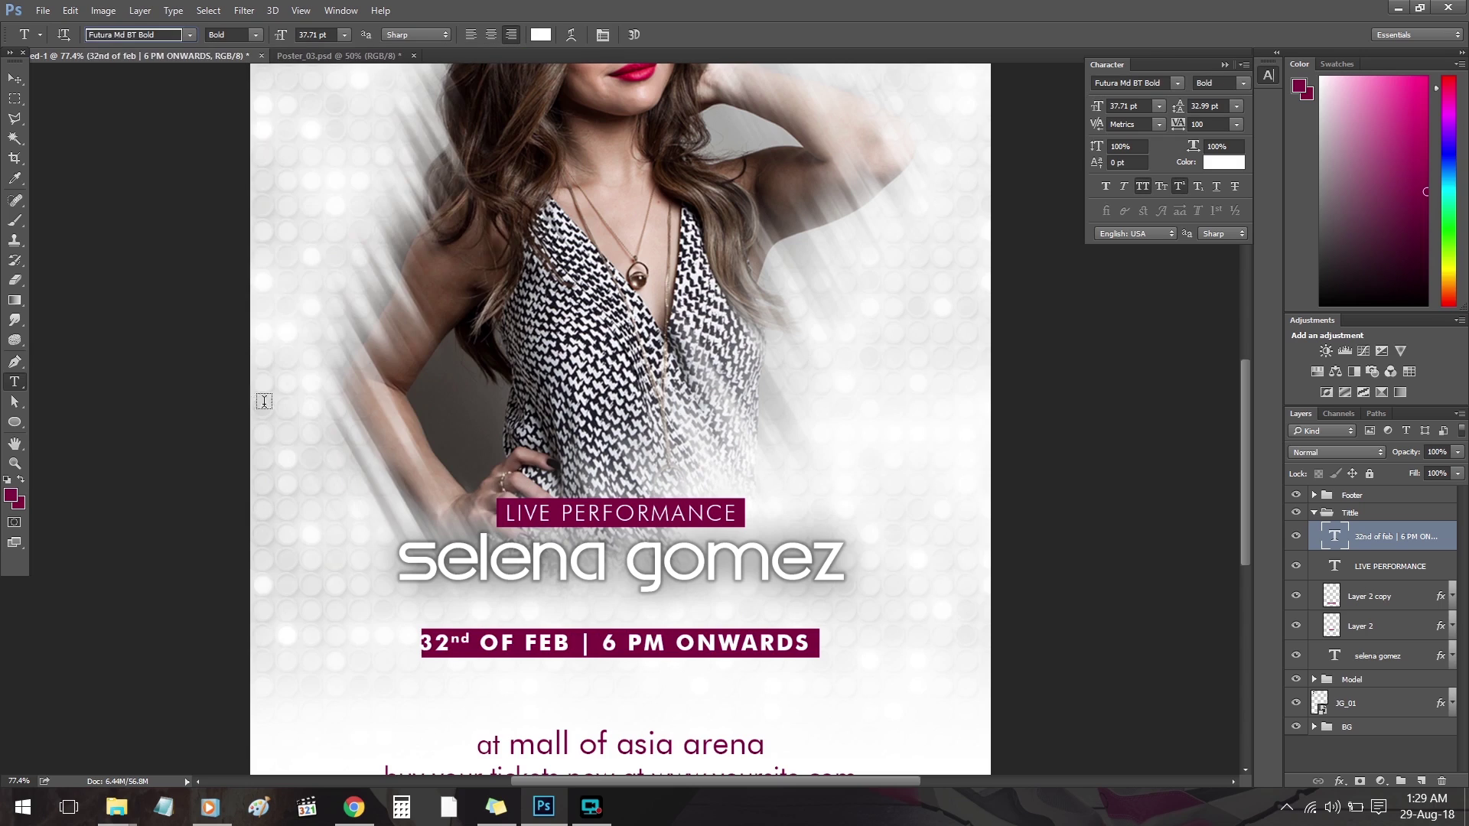
left_click(255, 35)
left_click(255, 35)
left_click(256, 35)
left_click(294, 64)
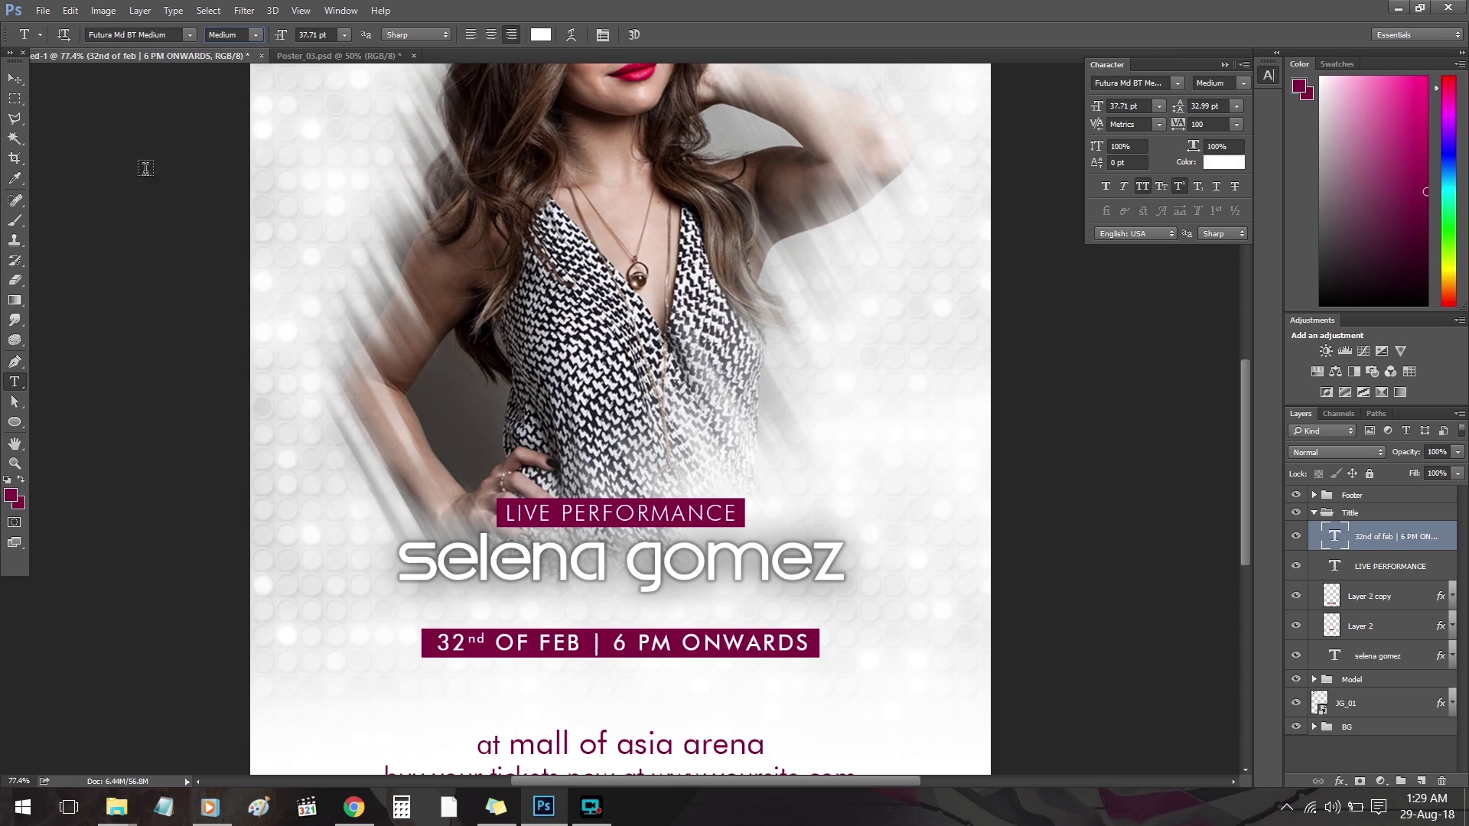
left_click(1106, 186)
- Center the bold date line horizontally on the poster and clear the selection
left_click(15, 79)
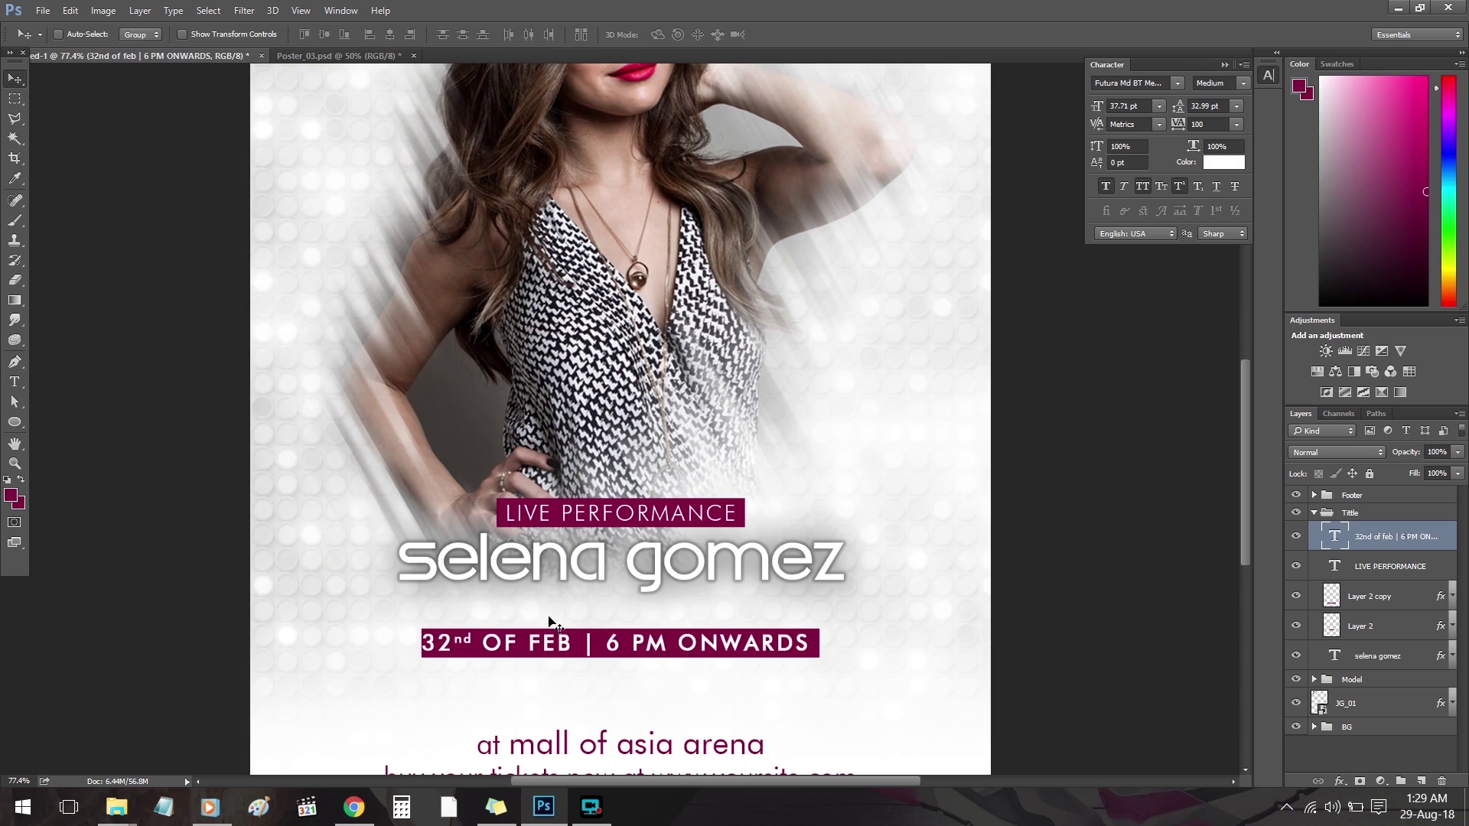
key("ctrl+a")
left_click(390, 34)
key("ctrl+d")
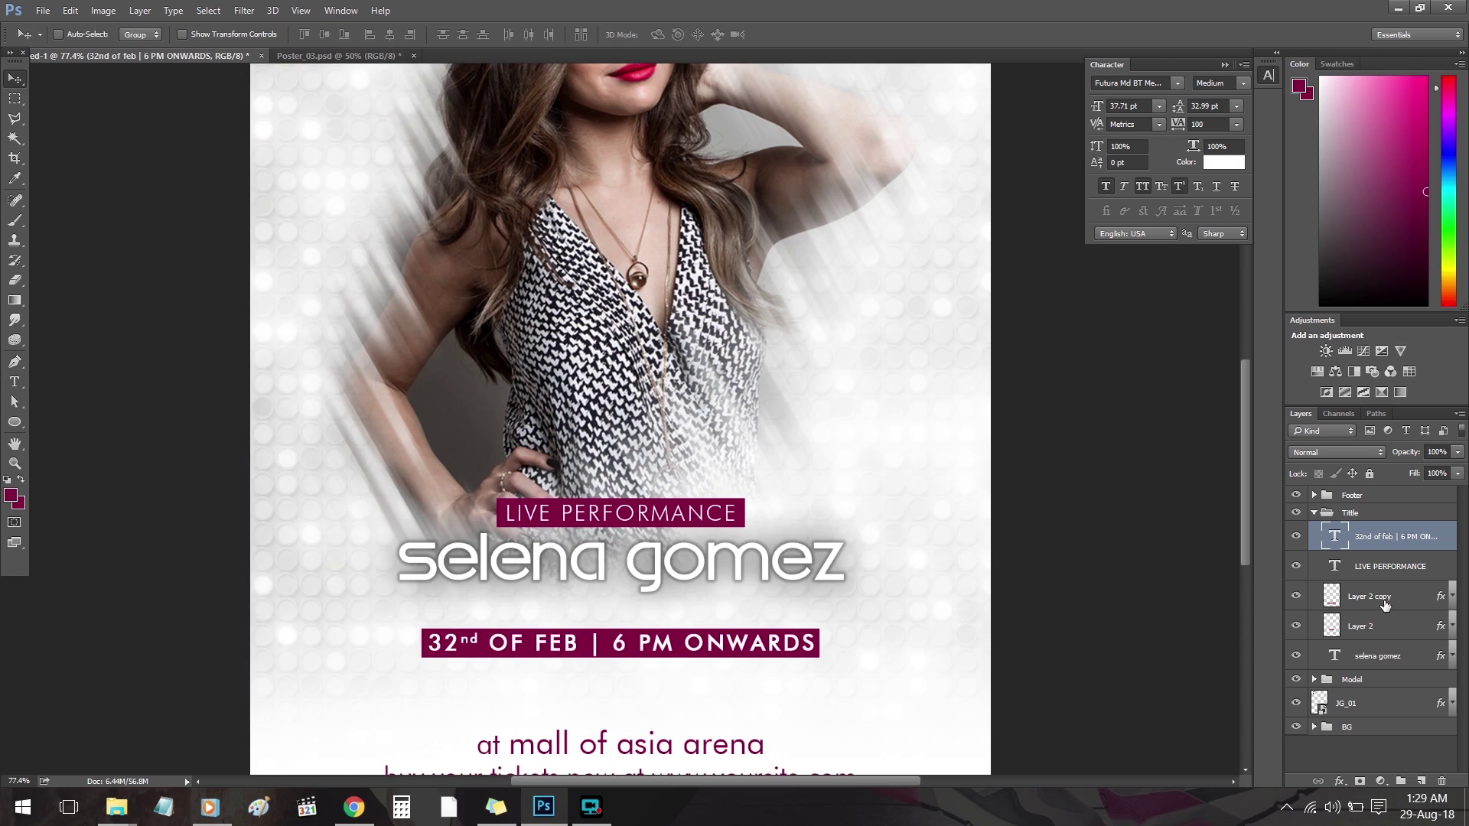
- Enlarge the maroon bar behind the date line slightly to leave a margin around the text
left_click(1381, 597)
key("ctrl+t")
left_click_drag(820, 657, 832, 662)
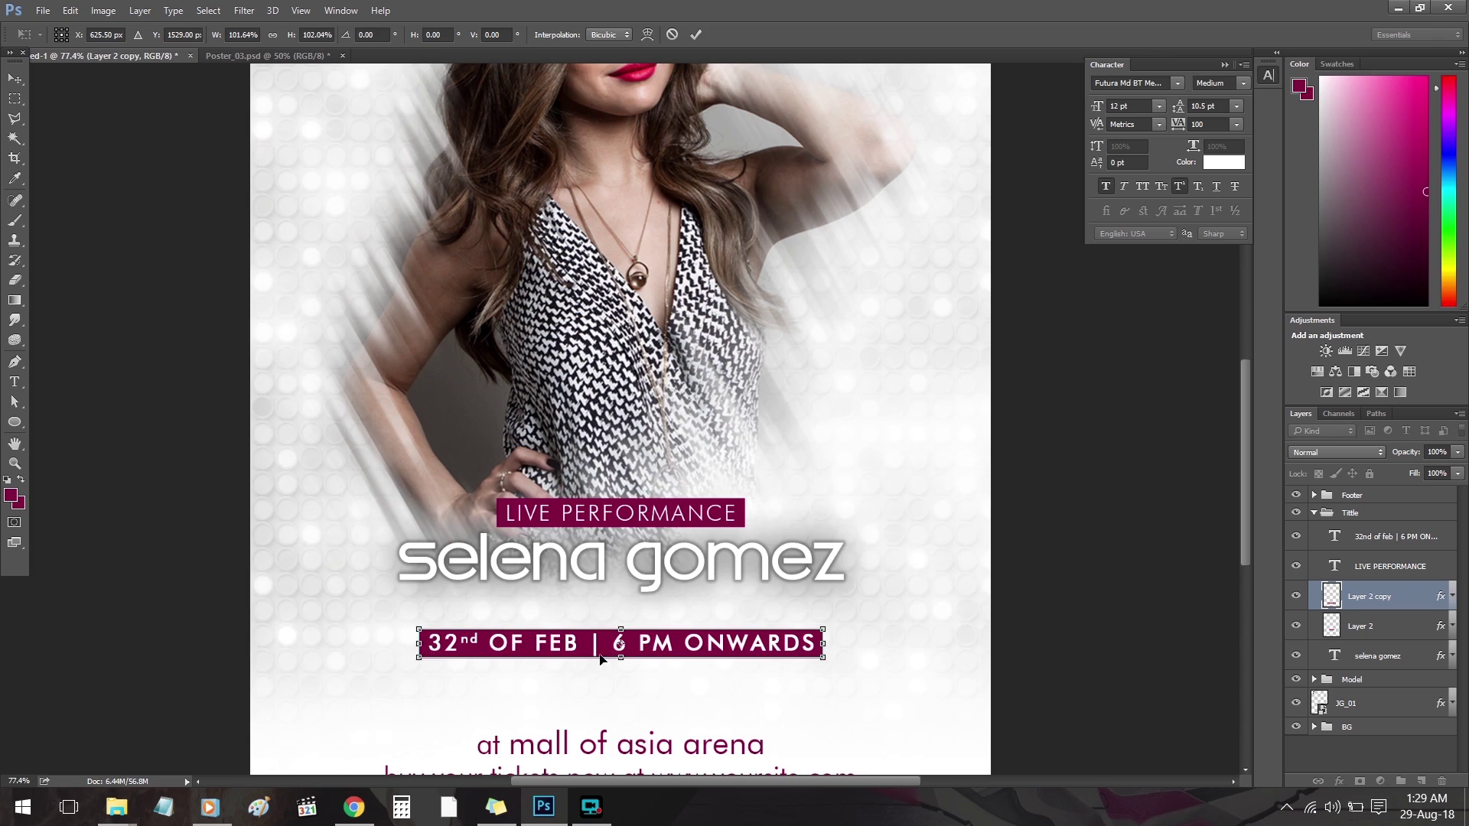
left_click(695, 34)
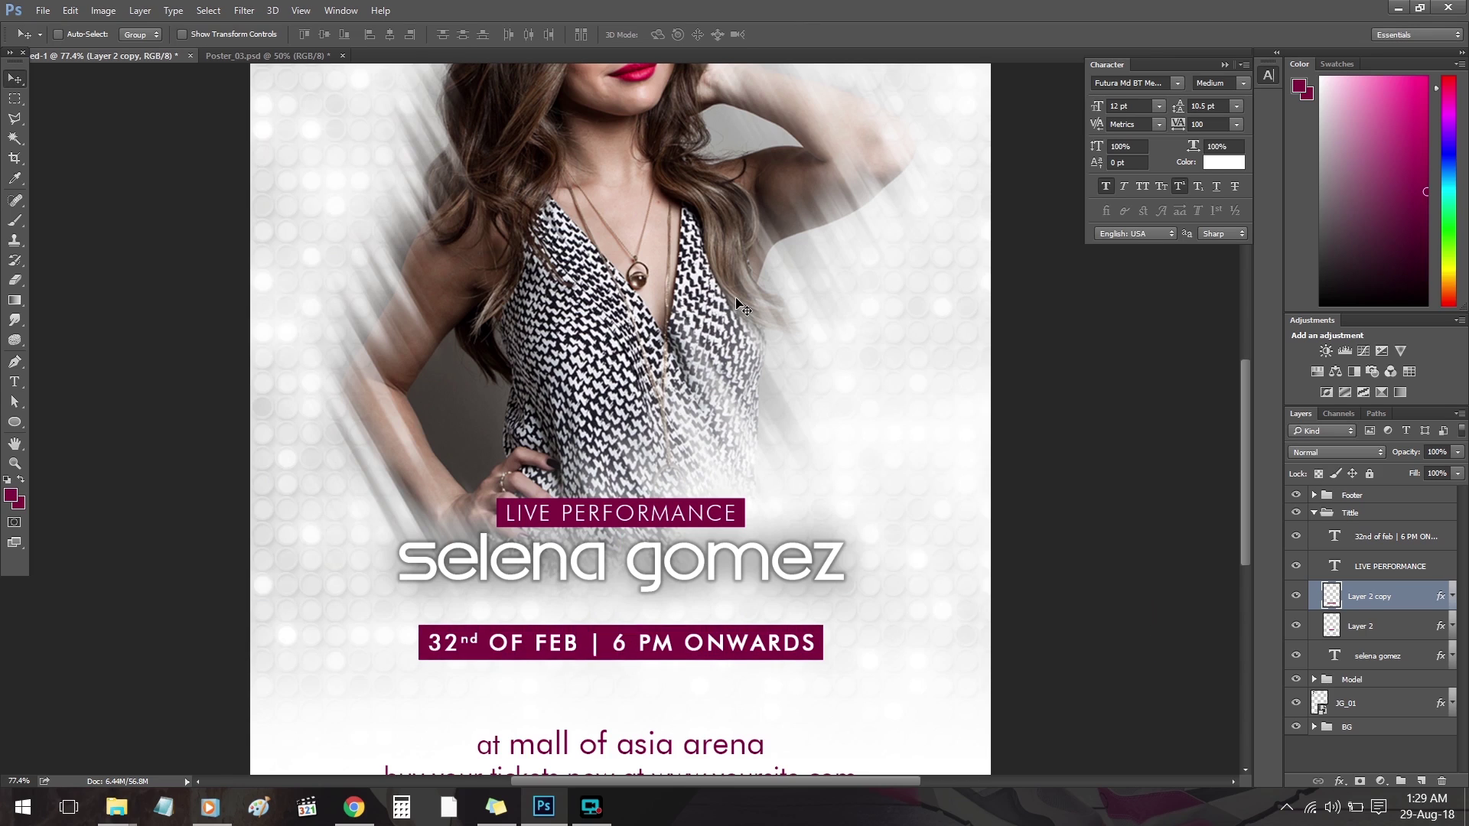
- Place the date bar's layer directly below the date text layer and move both down slightly on the poster
key("ctrl+0")
left_click_drag(1394, 604, 1399, 552)
left_click(1395, 536, "shift")
left_click_drag(714, 668, 714, 683)
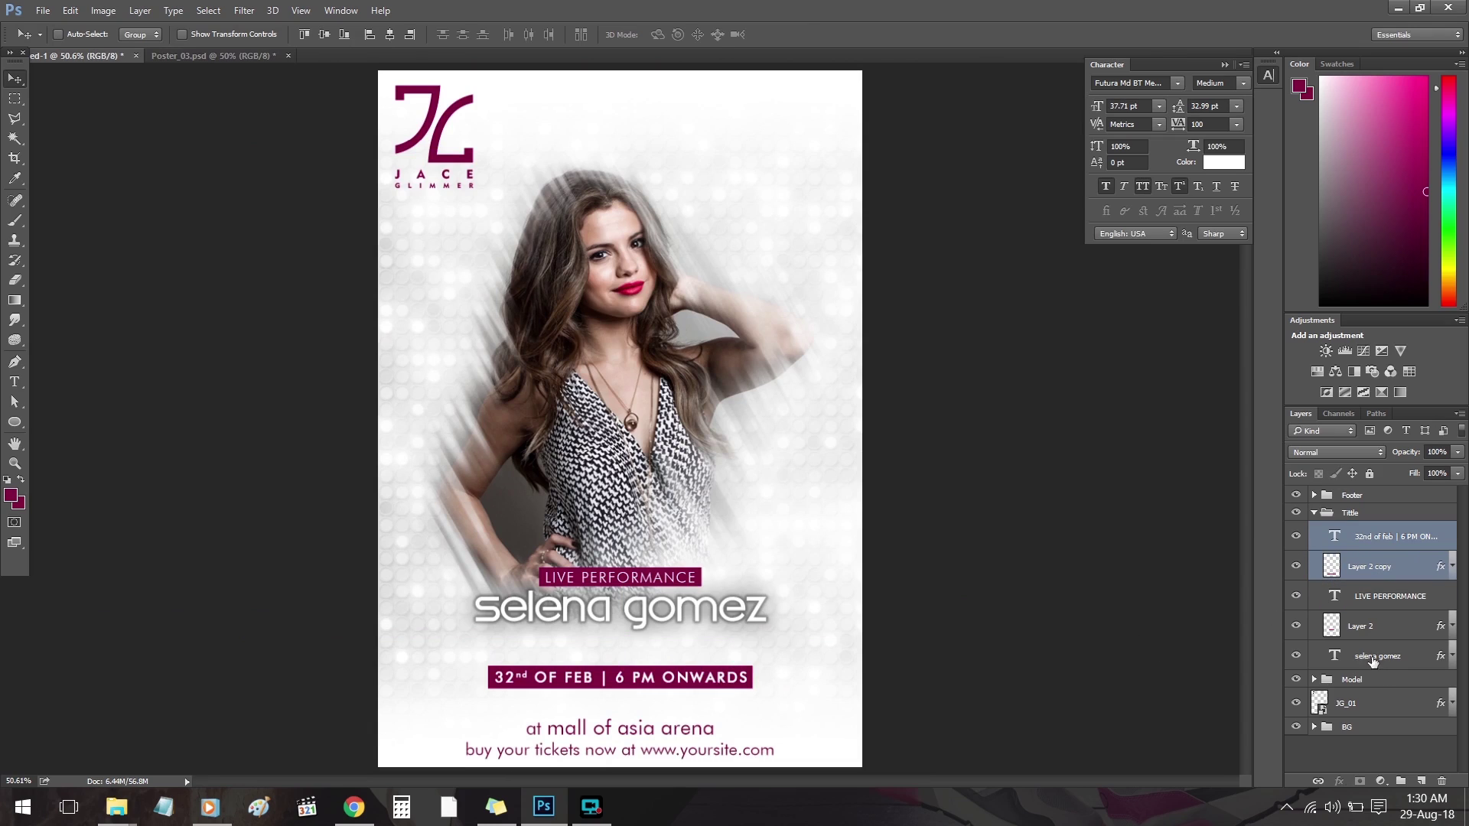
- Scale the selena gomez title, LIVE PERFORMANCE text and its bar together to about 133%
left_click(1389, 630)
left_click(1384, 654, "ctrl")
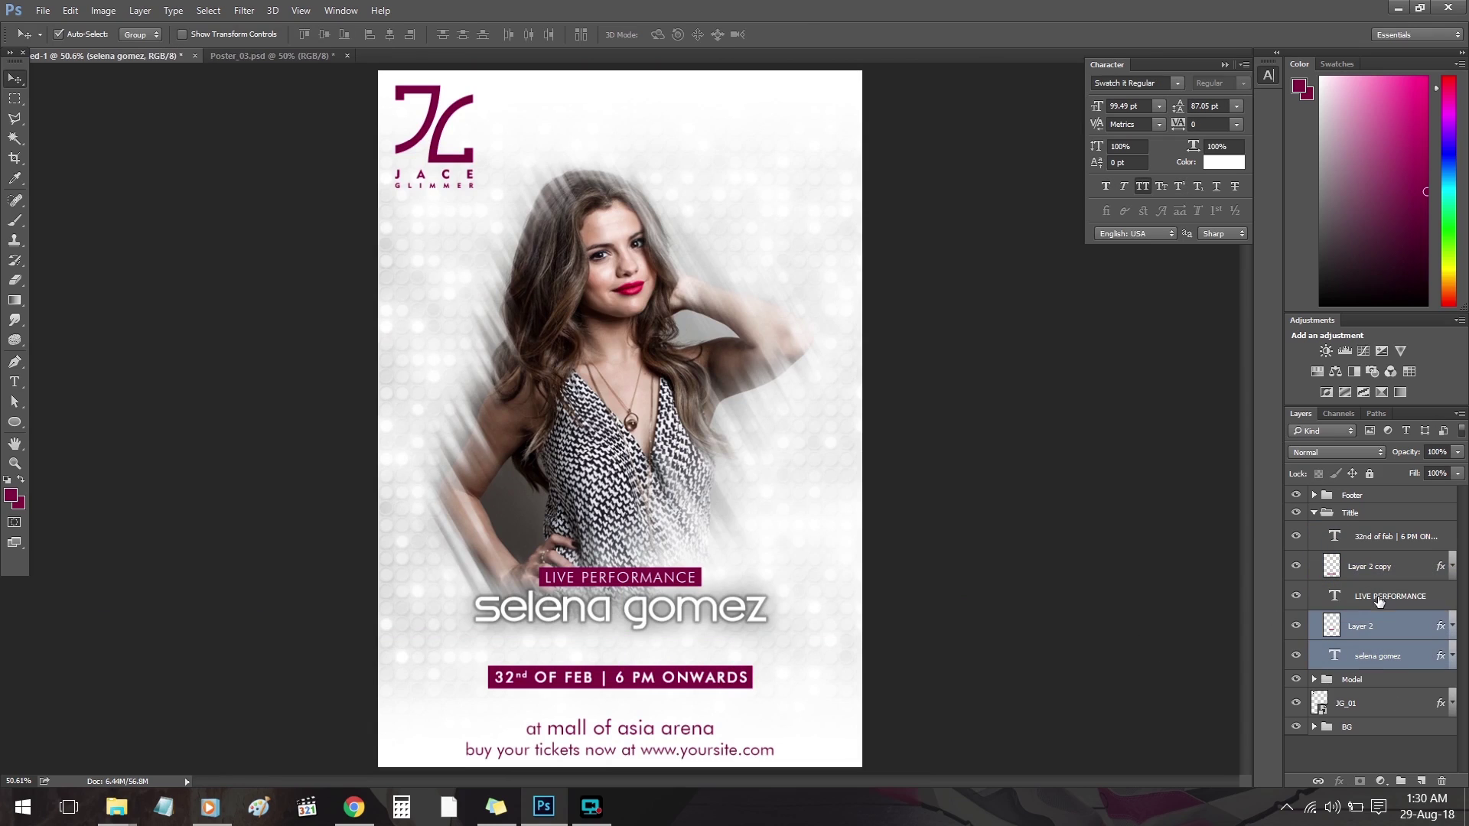
left_click(1380, 601, "ctrl")
key("ctrl+t")
left_click_drag(765, 628, 816, 637)
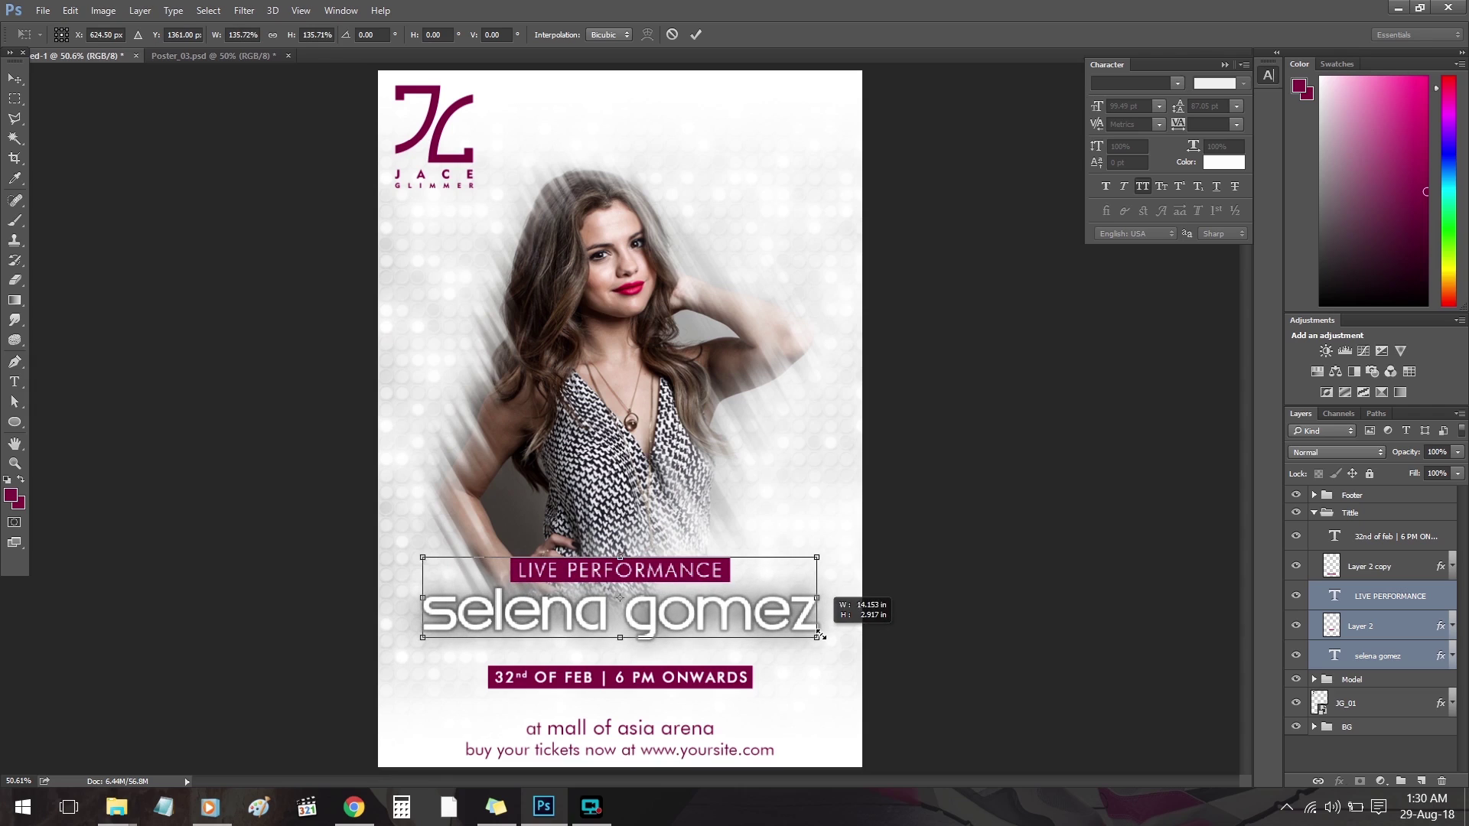
key("Return")
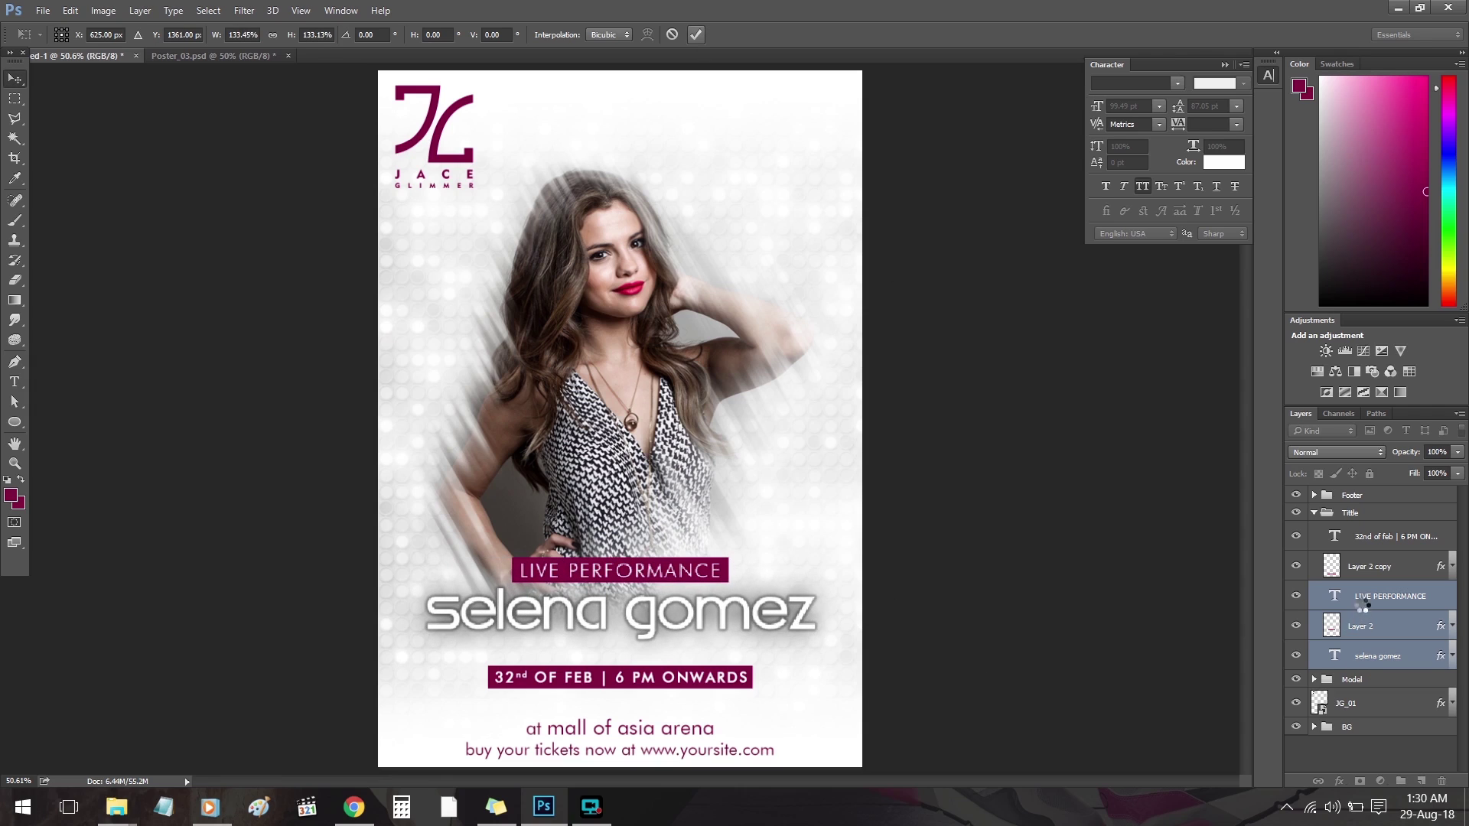
- Scale the LIVE PERFORMANCE text and its bar down to about 77% and position them just above the title
left_click(1385, 595)
left_click(1360, 625, "ctrl")
key("ctrl+t")
left_click_drag(730, 570, 706, 570)
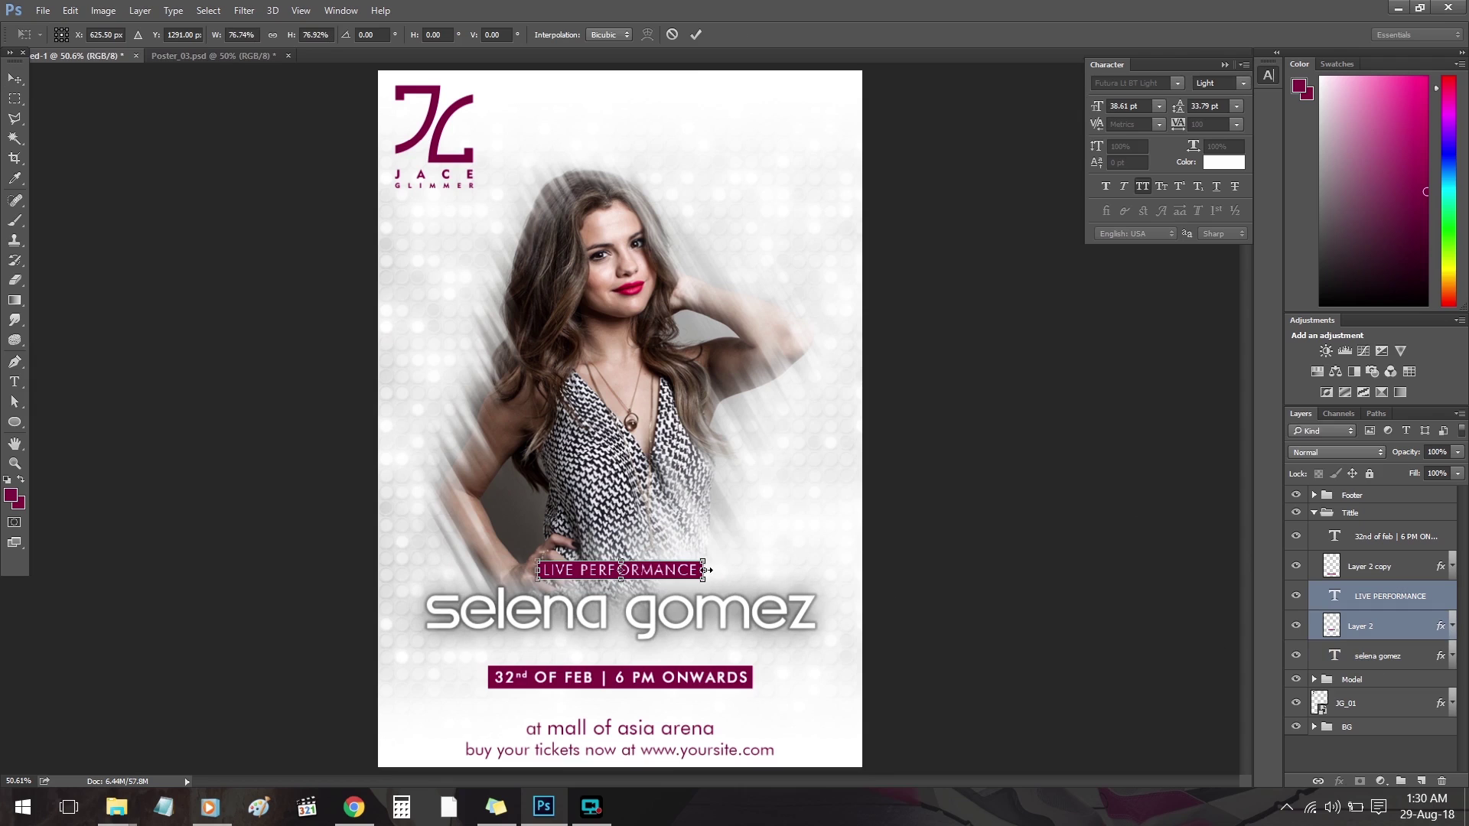
left_click(695, 34)
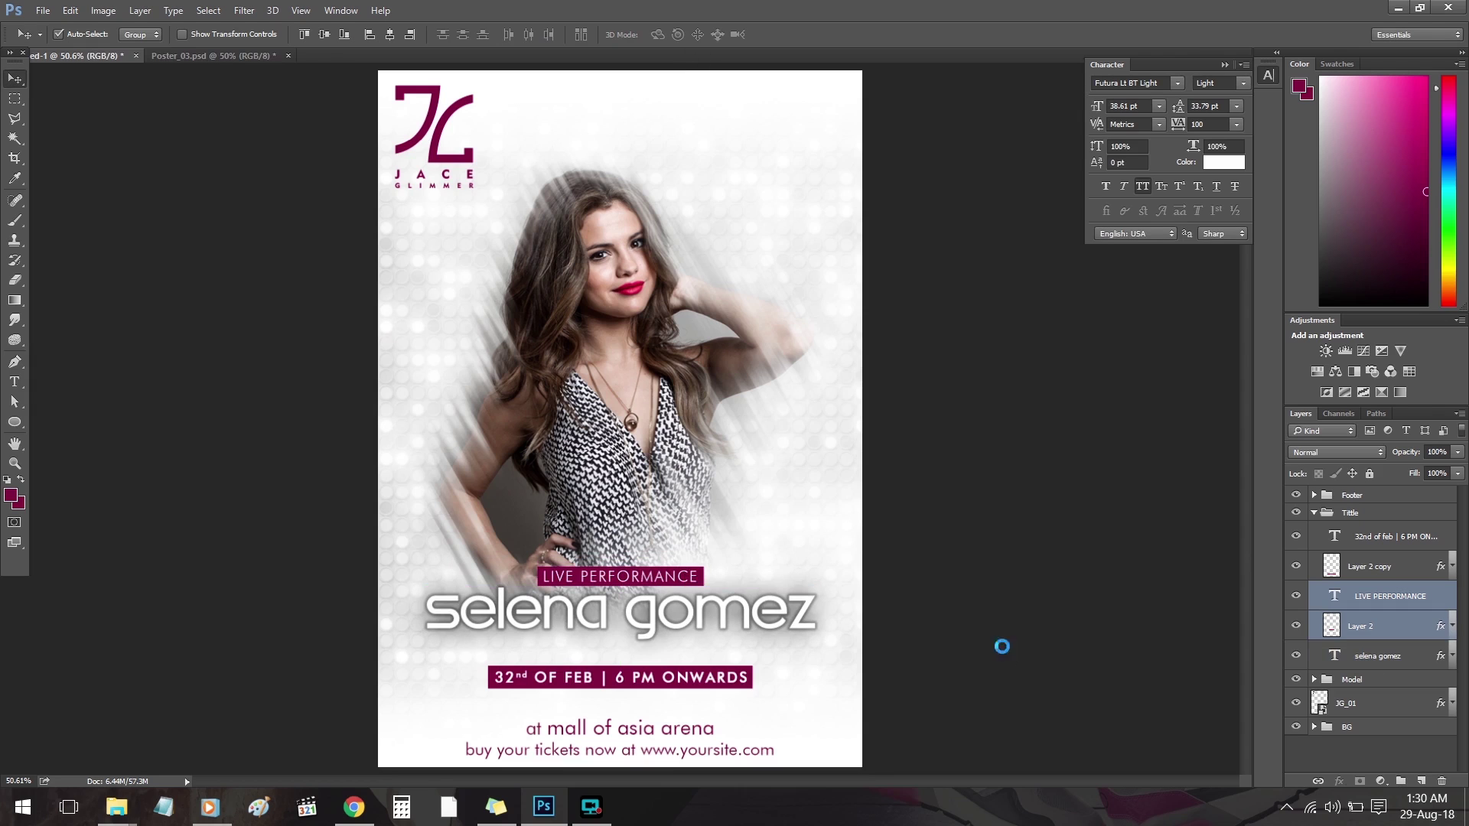
- Switch to Poster_03.psd, select its MONDAY 23rd . JULY . 2018 text layer, and close that document
key("ctrl+s")
left_click(735, 603)
left_click(1381, 652)
left_click(237, 56)
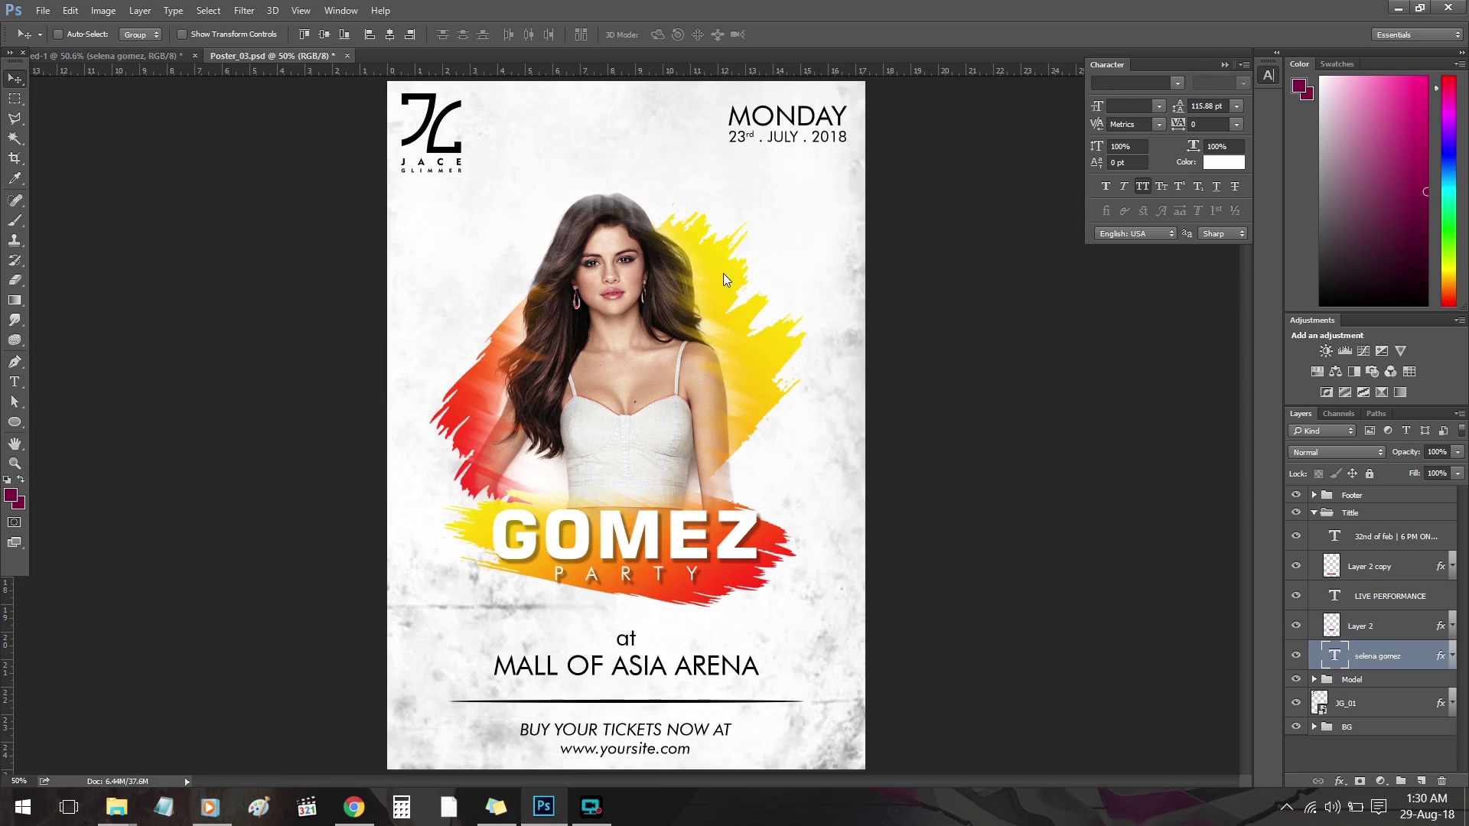
left_click(1386, 548)
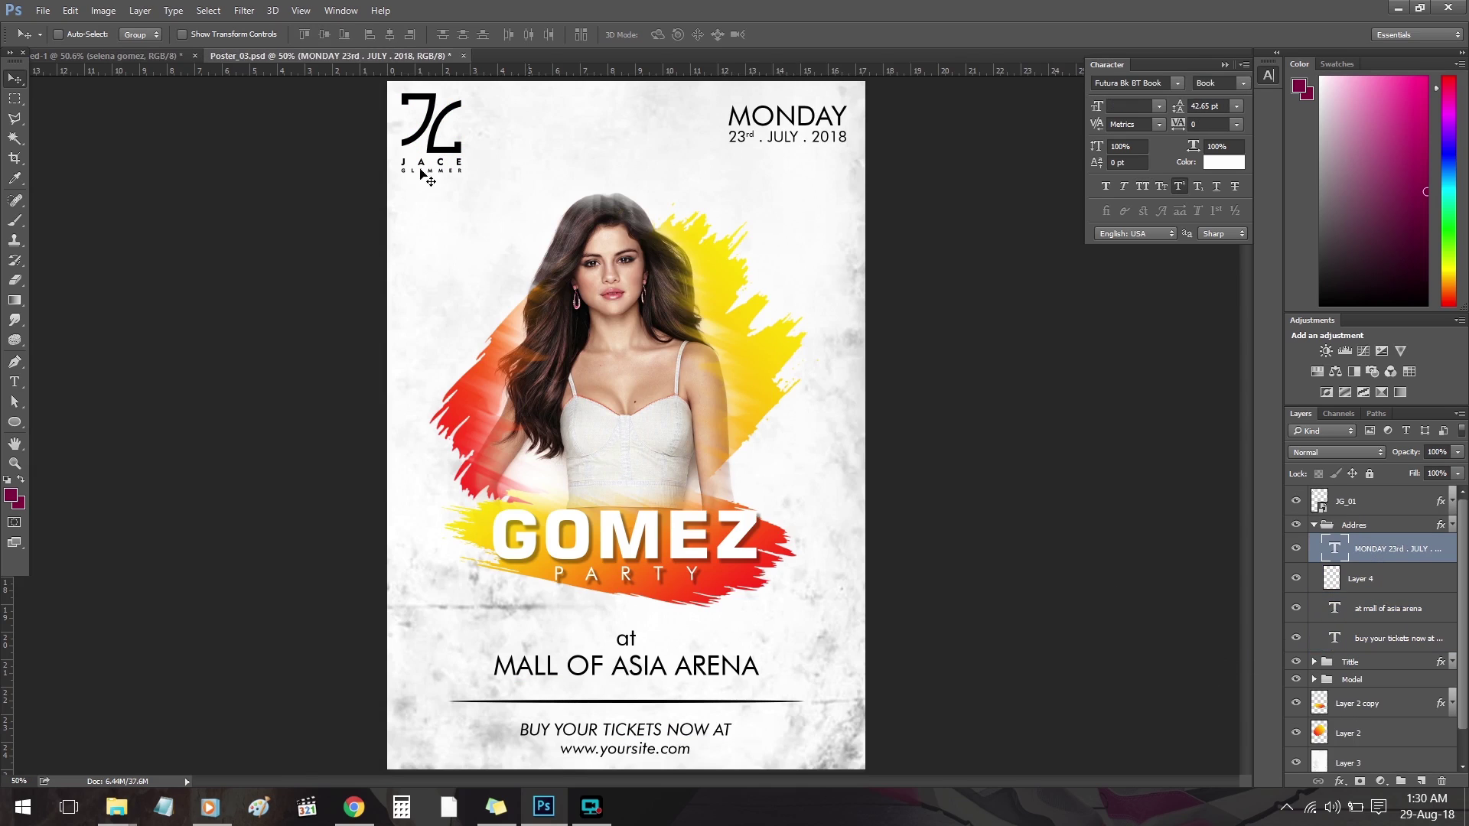
left_click(463, 56)
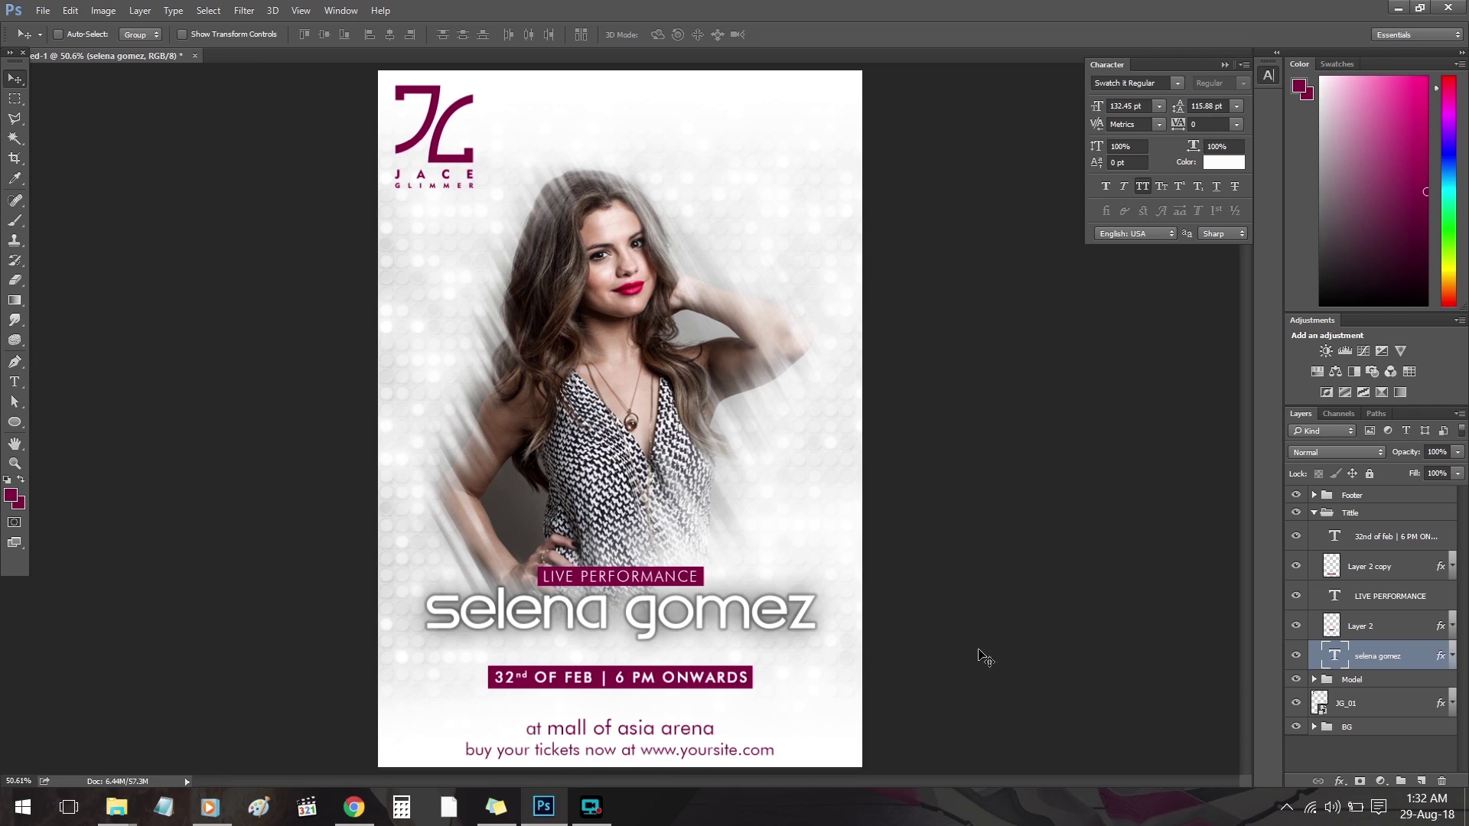
- Duplicate the selena gomez title into the poster's upper right area and scale the copy to about 63%
left_click(1390, 596)
left_click(1376, 656)
left_click_drag(707, 617, 743, 158)
key("ctrl+t")
left_click_drag(457, 118, 599, 138)
left_click(696, 35)
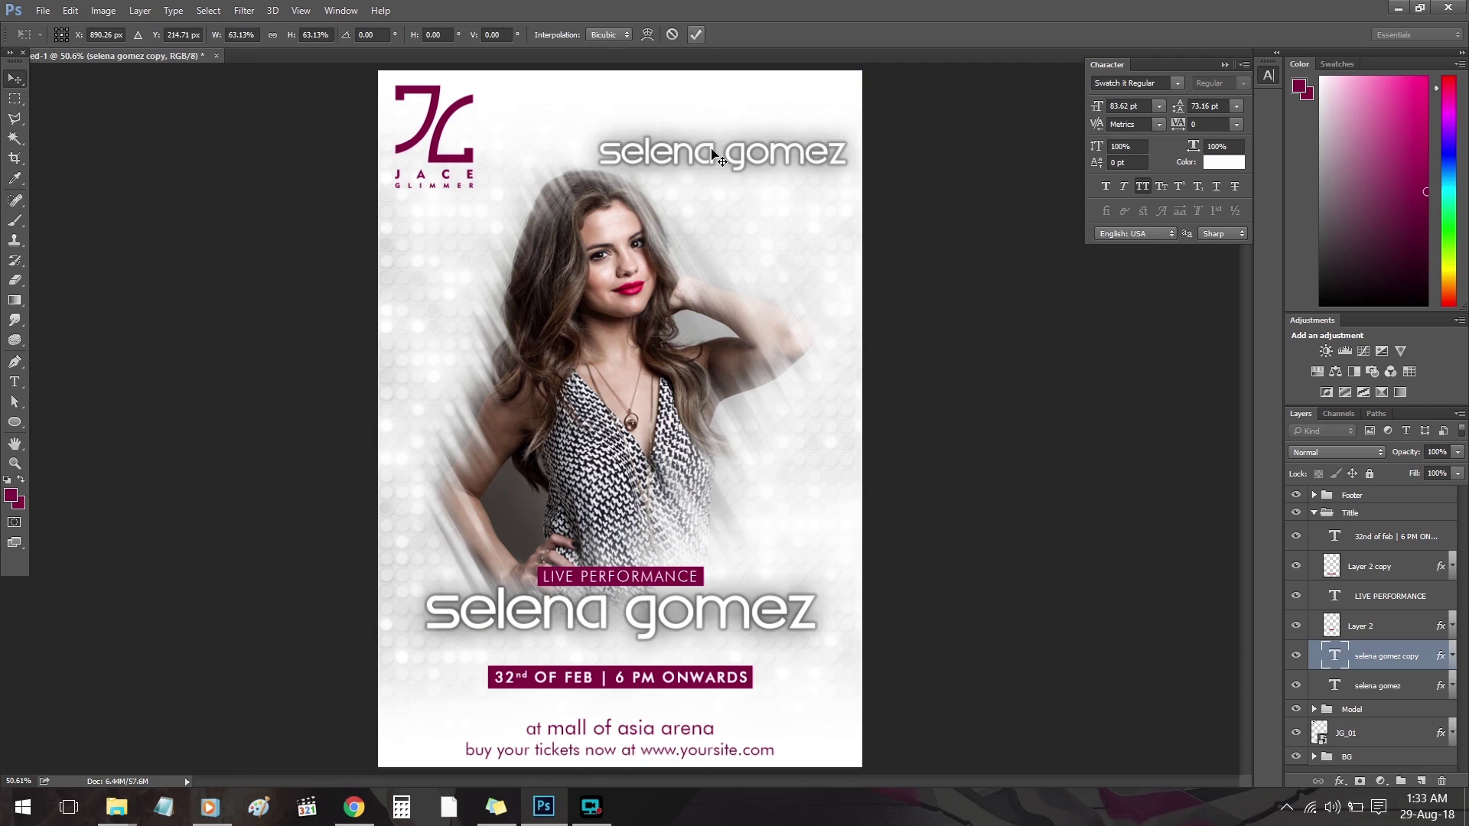
- Replace the copied title's text at the poster's upper right with "world tour", split over two lines
key("t")
triple_click(712, 152)
type("world")
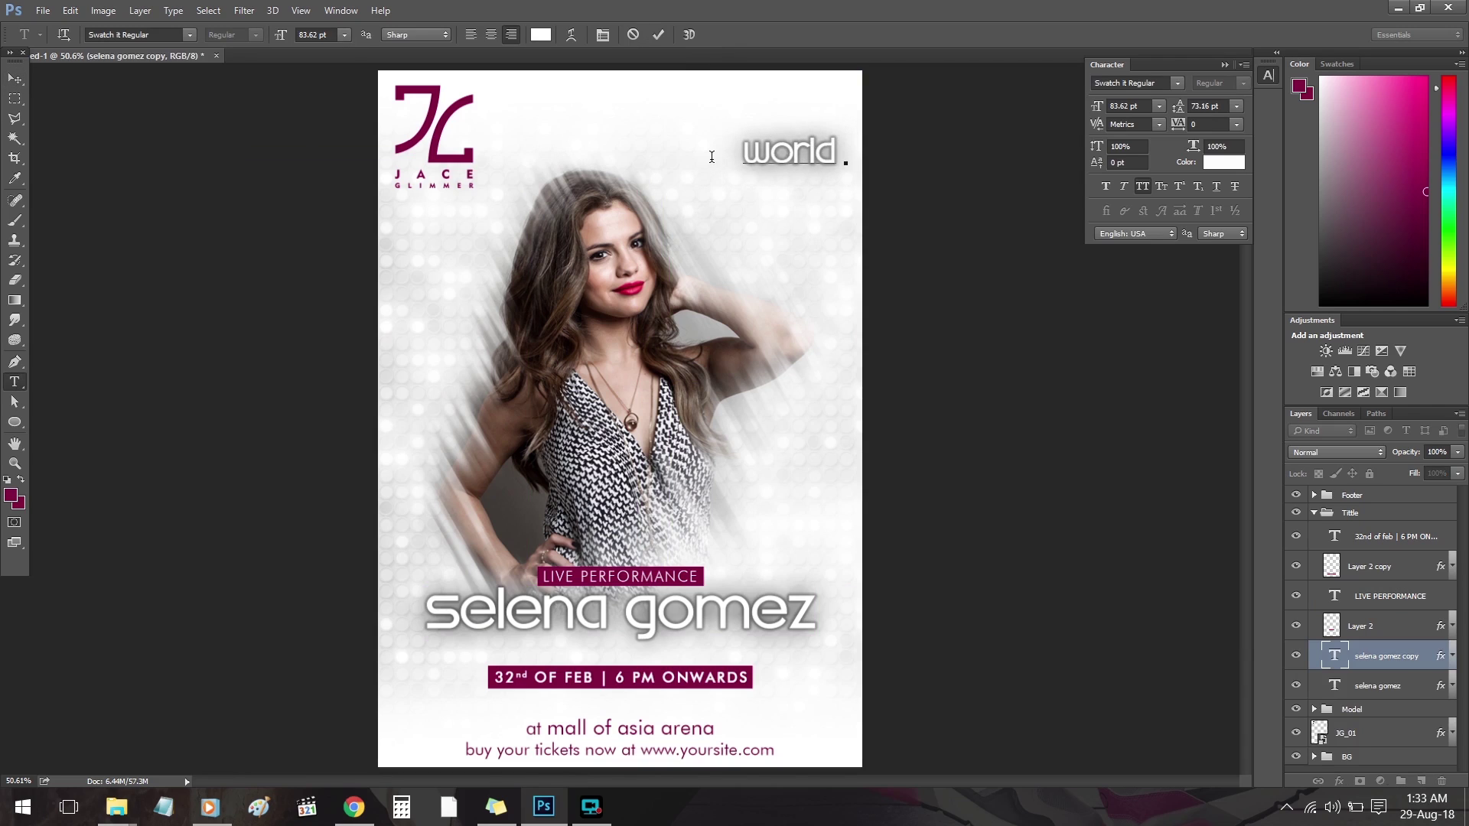
type(" music tour")
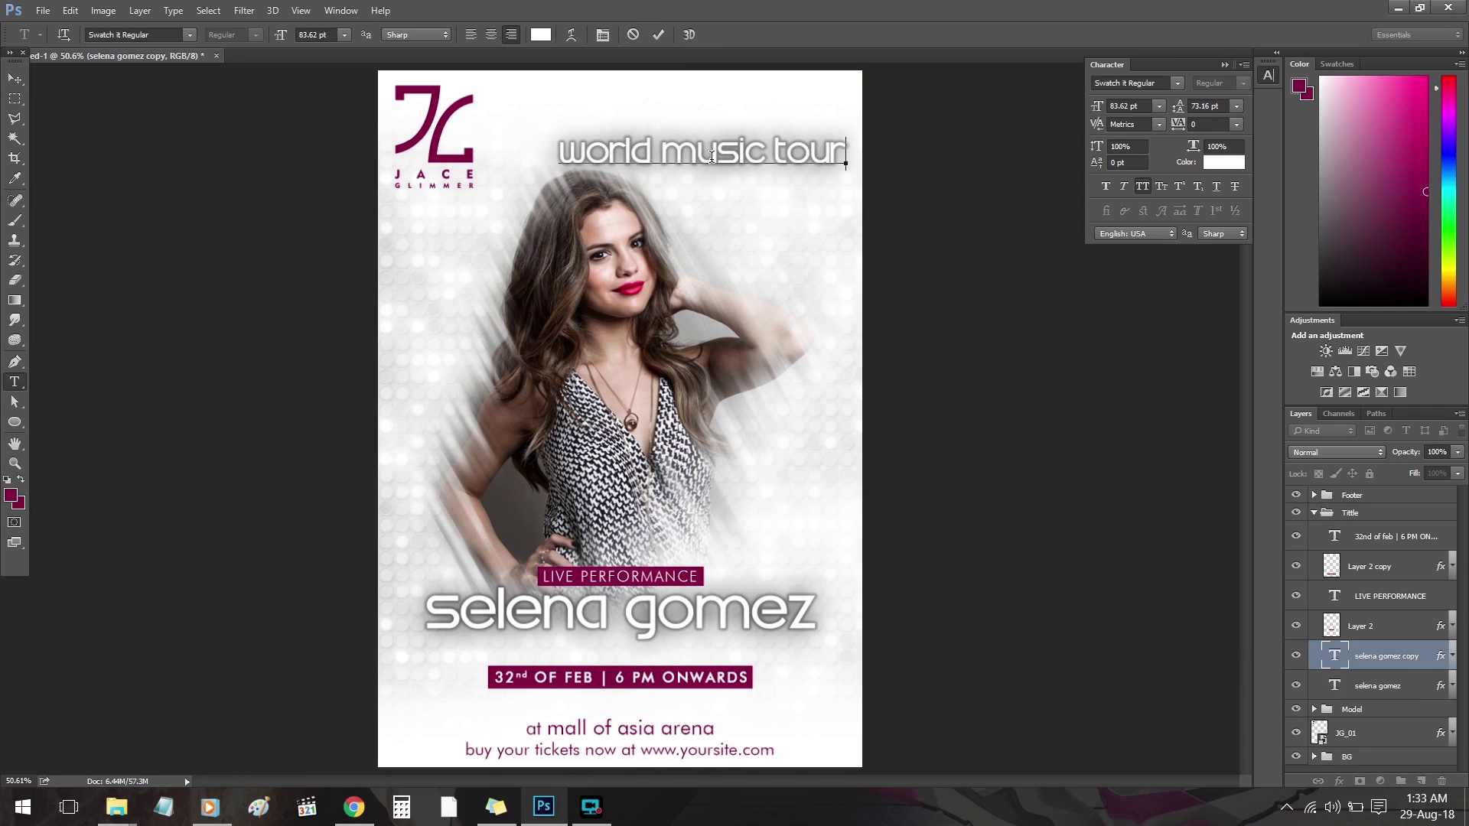
key("Return")
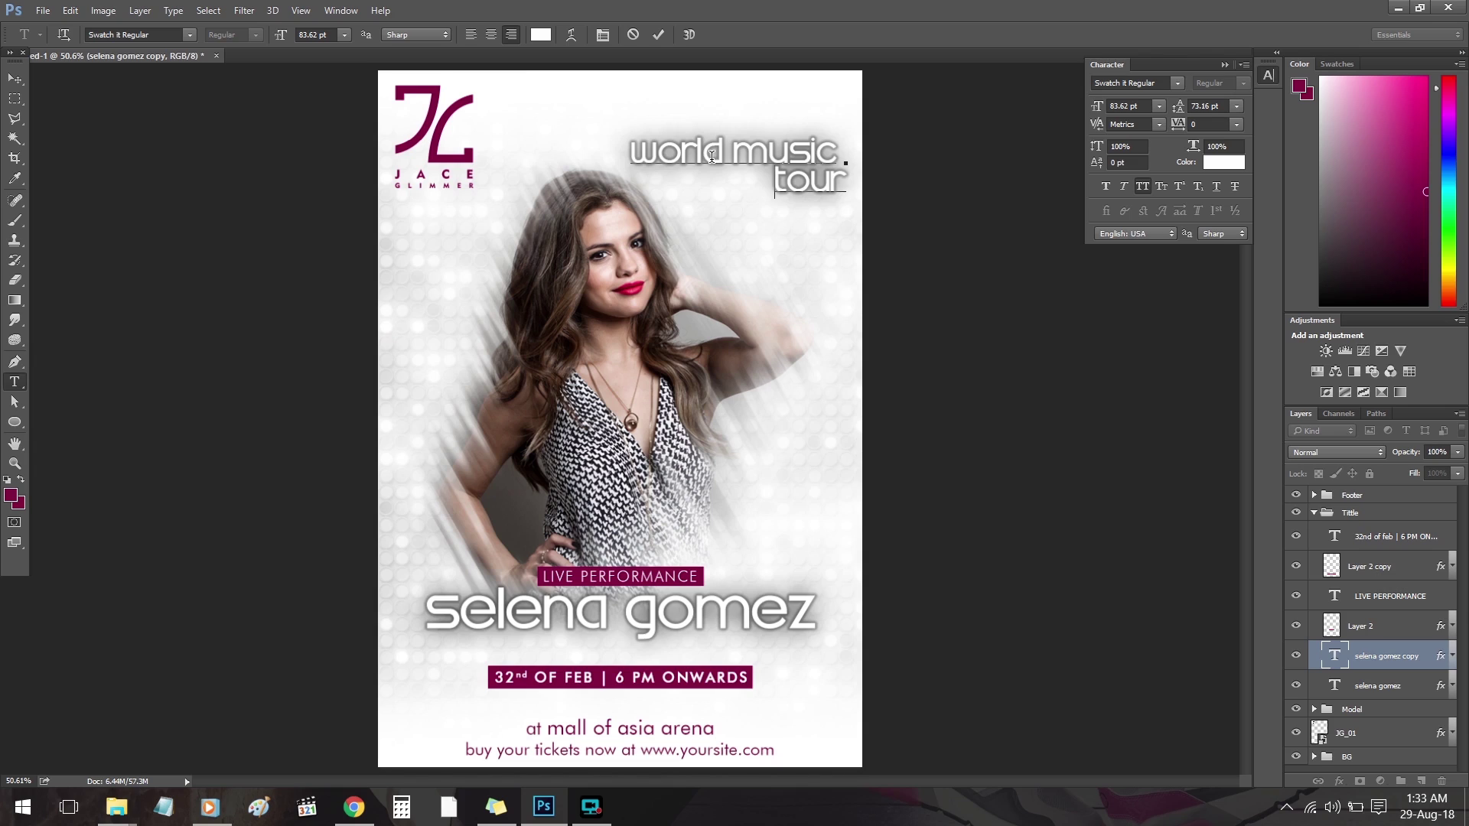
key("BackSpace")
key("BackSpace")
key("BackSpace")
key("BackSpace")
key("BackSpace")
key("BackSpace")
key("BackSpace")
key("BackSpace")
key("Return")
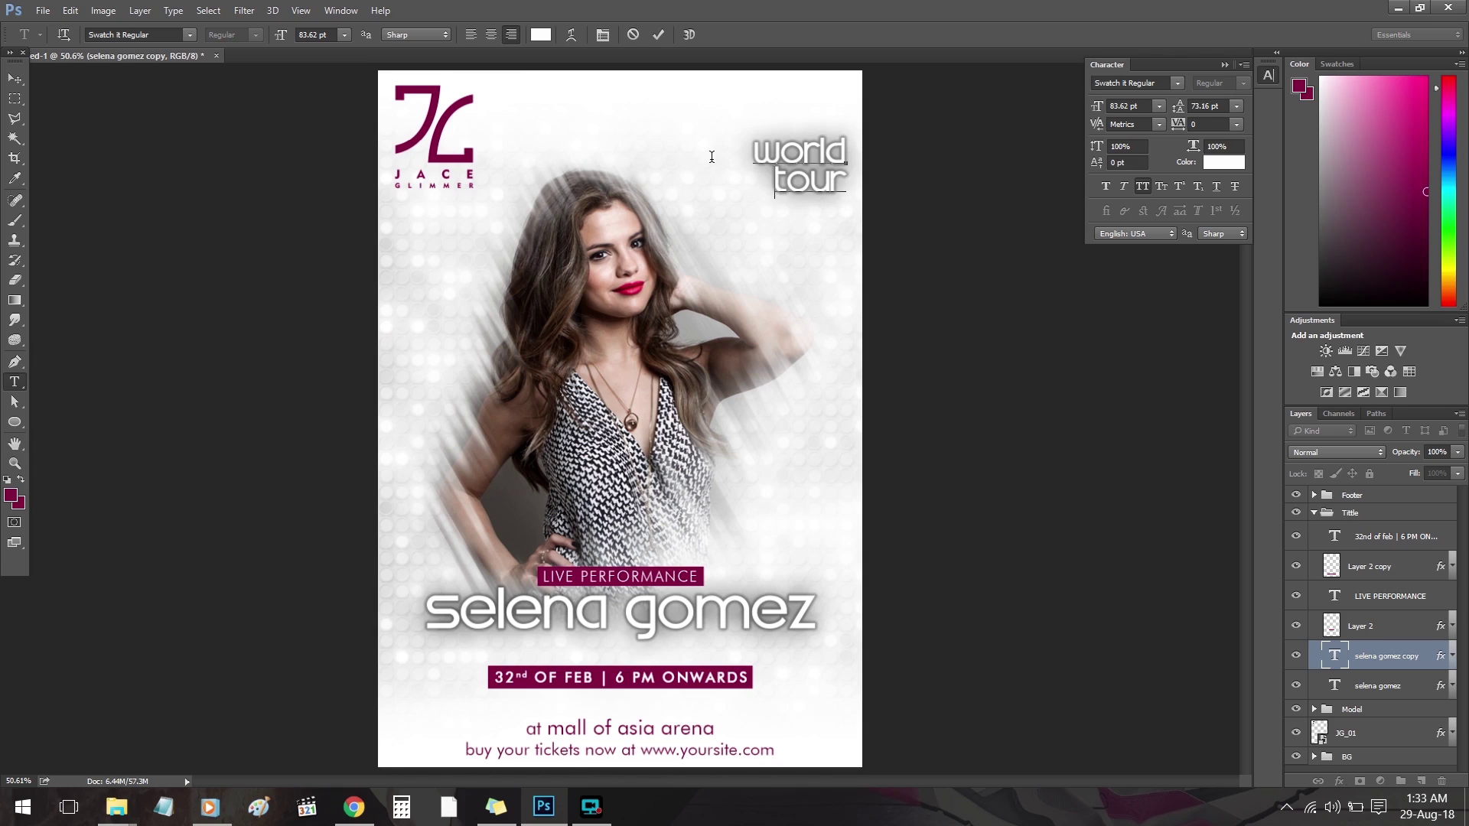
- Finish editing the world tour text, hide the character settings, and move the heading higher in the poster's upper right corner
key("ctrl+a")
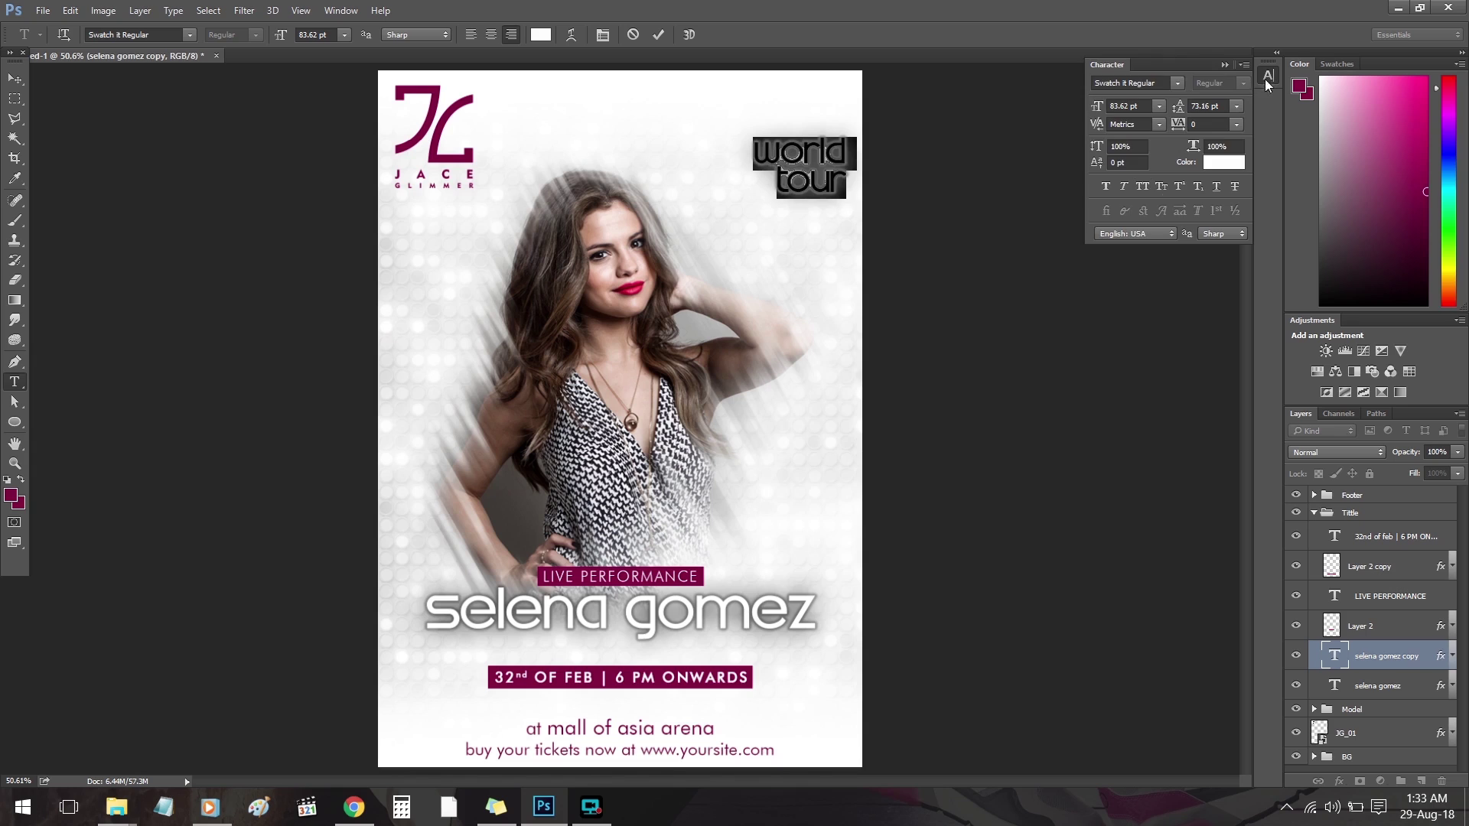
left_click(1267, 81)
left_click(15, 78)
left_click_drag(794, 168, 788, 128)
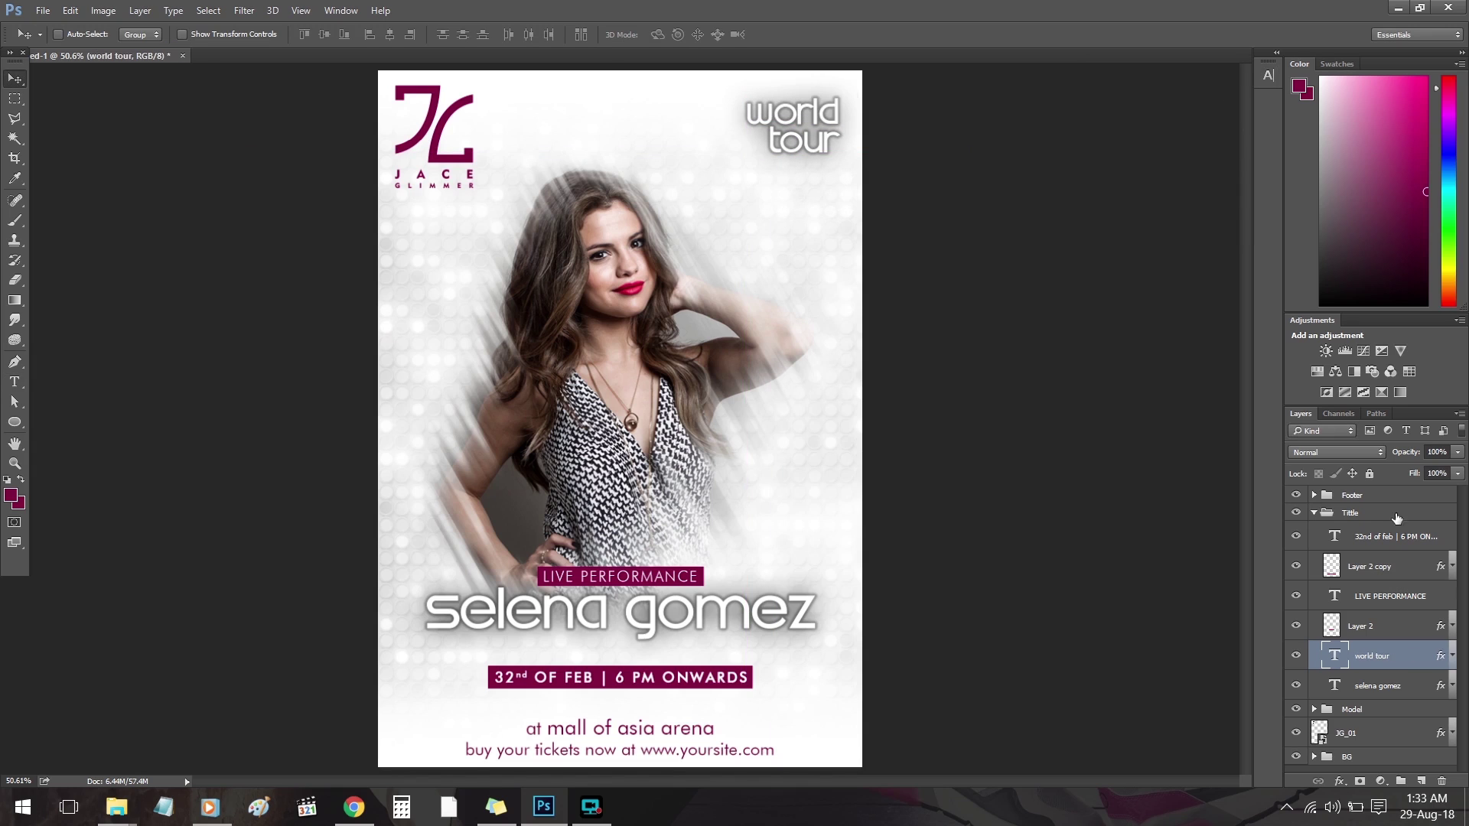
- Clear the layer style from the world tour text layer
right_click(1442, 659)
left_click(1370, 658)
right_click(1436, 660)
left_click(1329, 296)
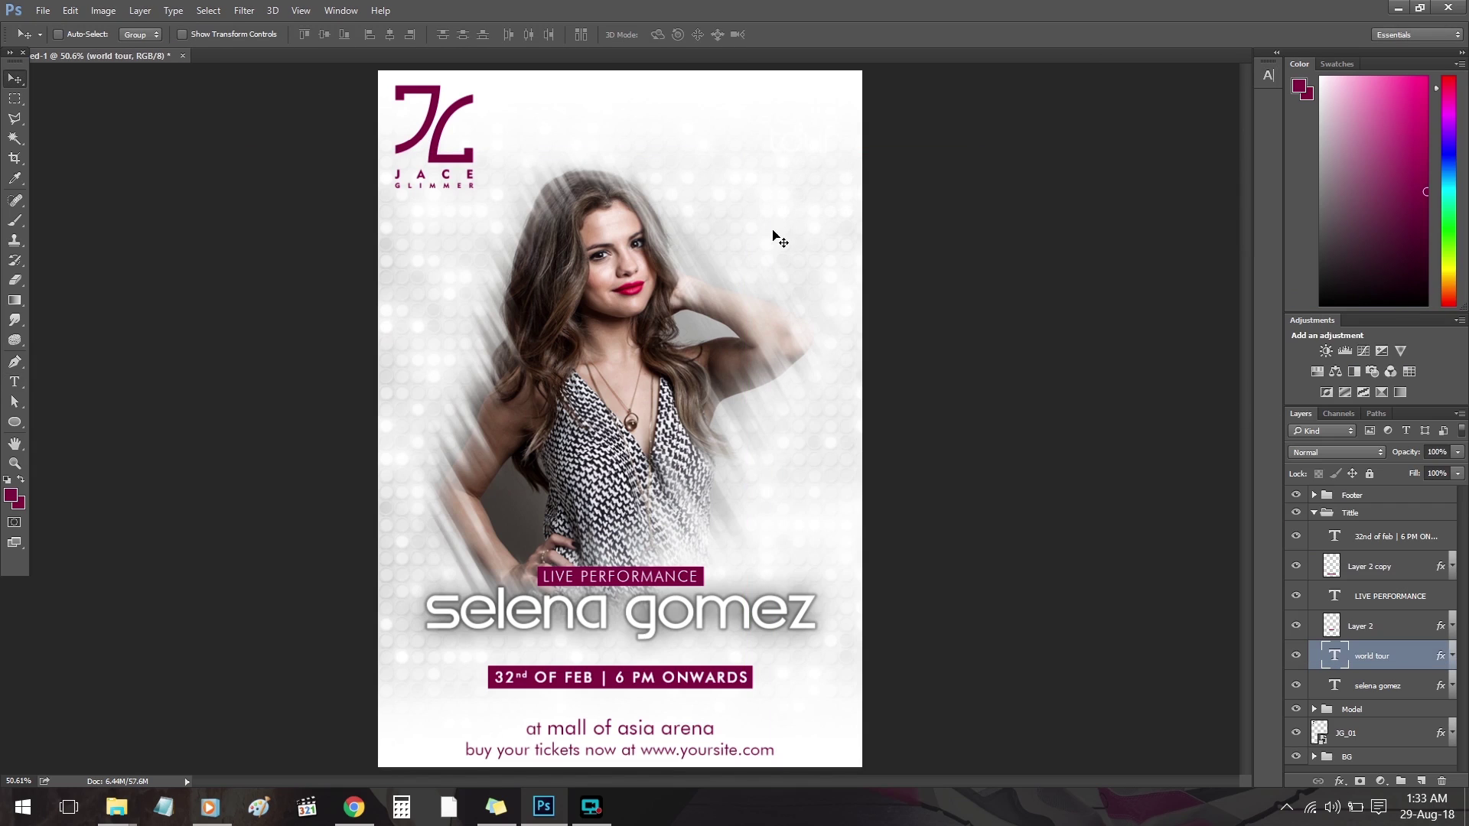
- Recolor the world tour text with the maroon sampled from the JACE GLIMMER logo
key("t")
left_click(540, 34)
left_click(453, 156)
left_click(859, 198)
key("v")
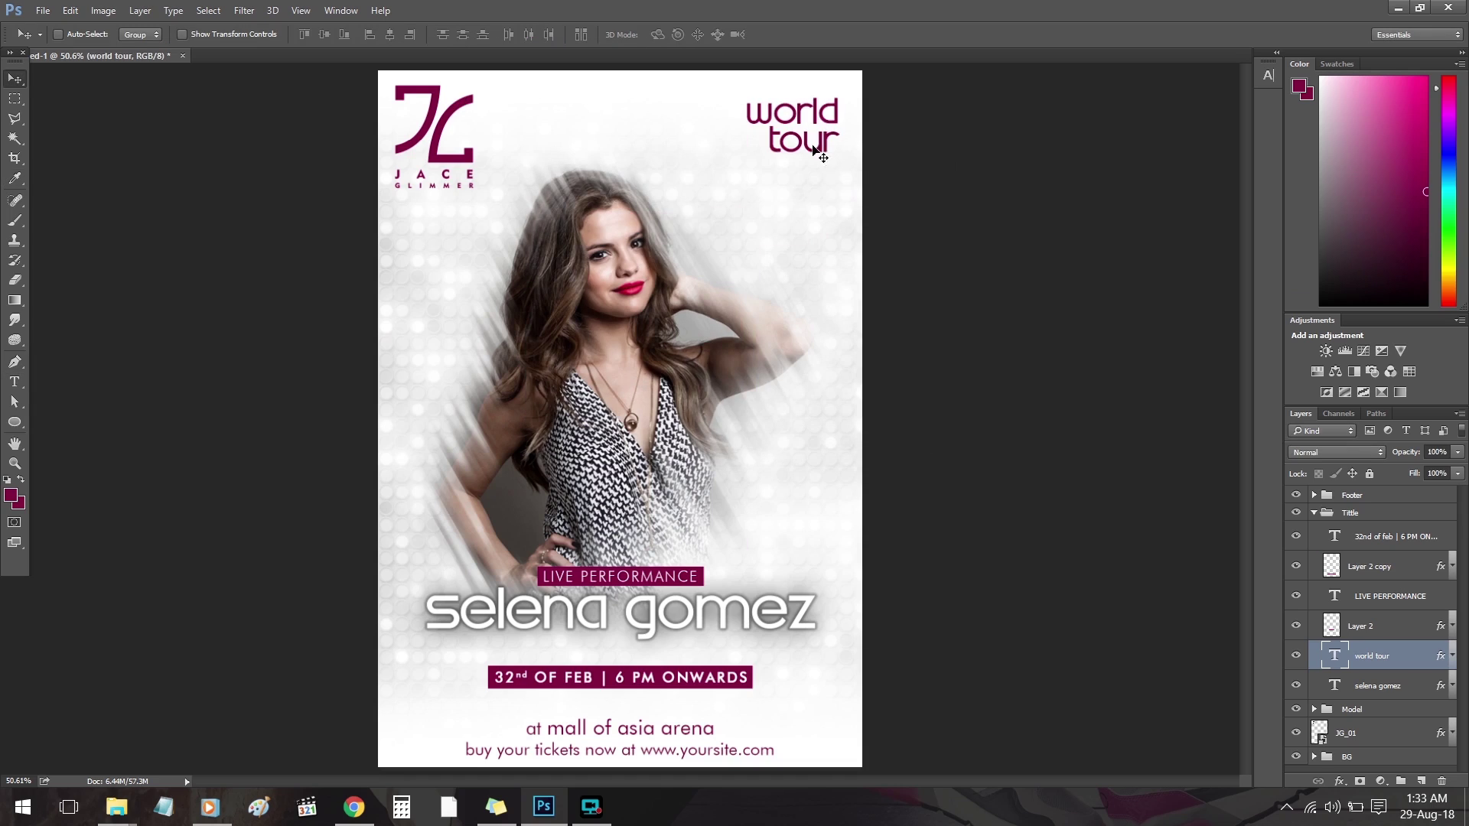
- Scale the world tour heading to about 108% and fine-tune its position in the poster's upper right corner
mouse_move(813, 152)
left_mouse_down()
mouse_move(716, 158)
mouse_move(804, 148)
left_mouse_up()
key("ctrl+t")
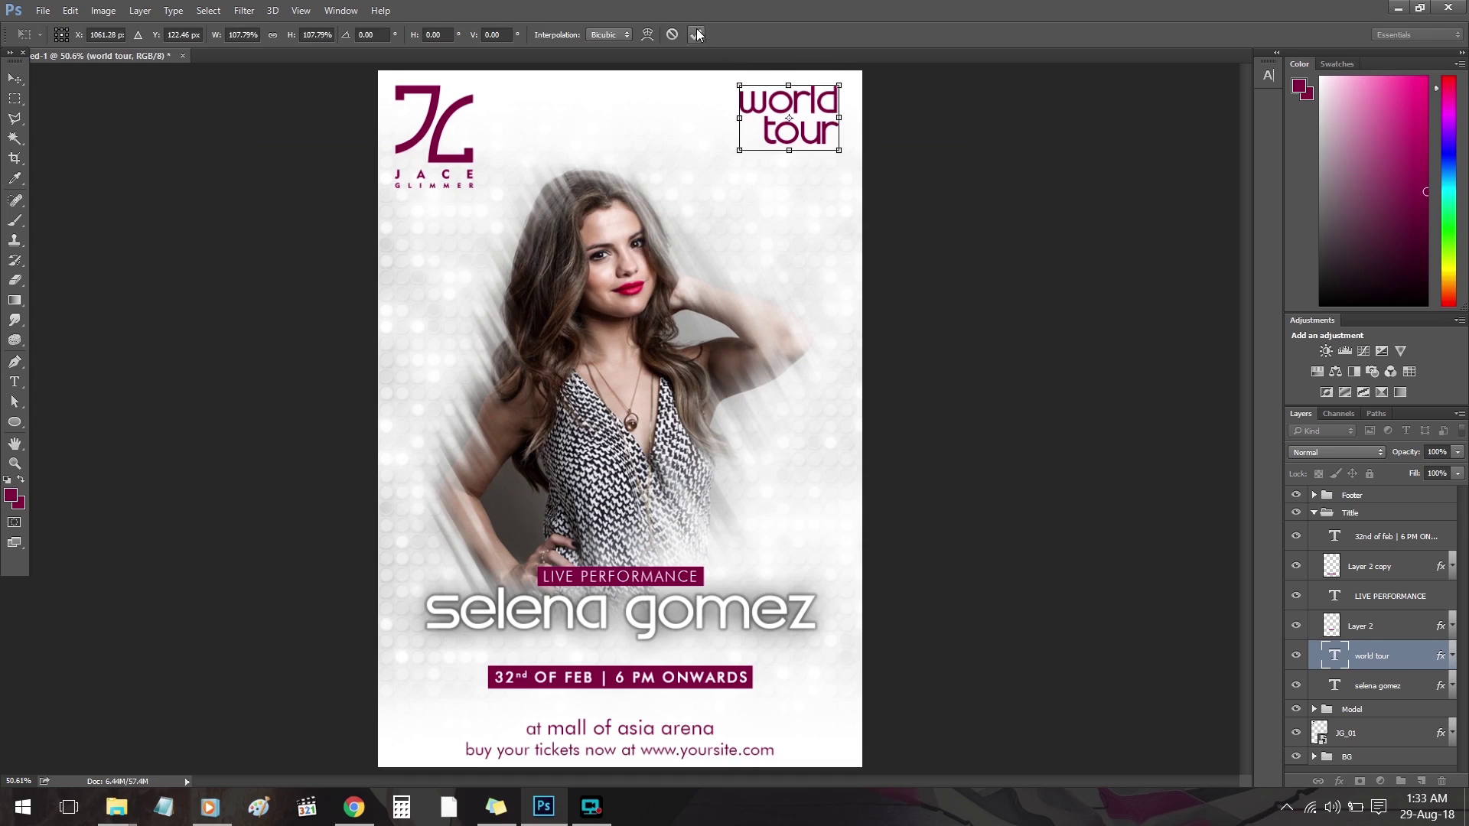
key("Return")
key("Down")
key("Down")
key("Down")
key("Down")
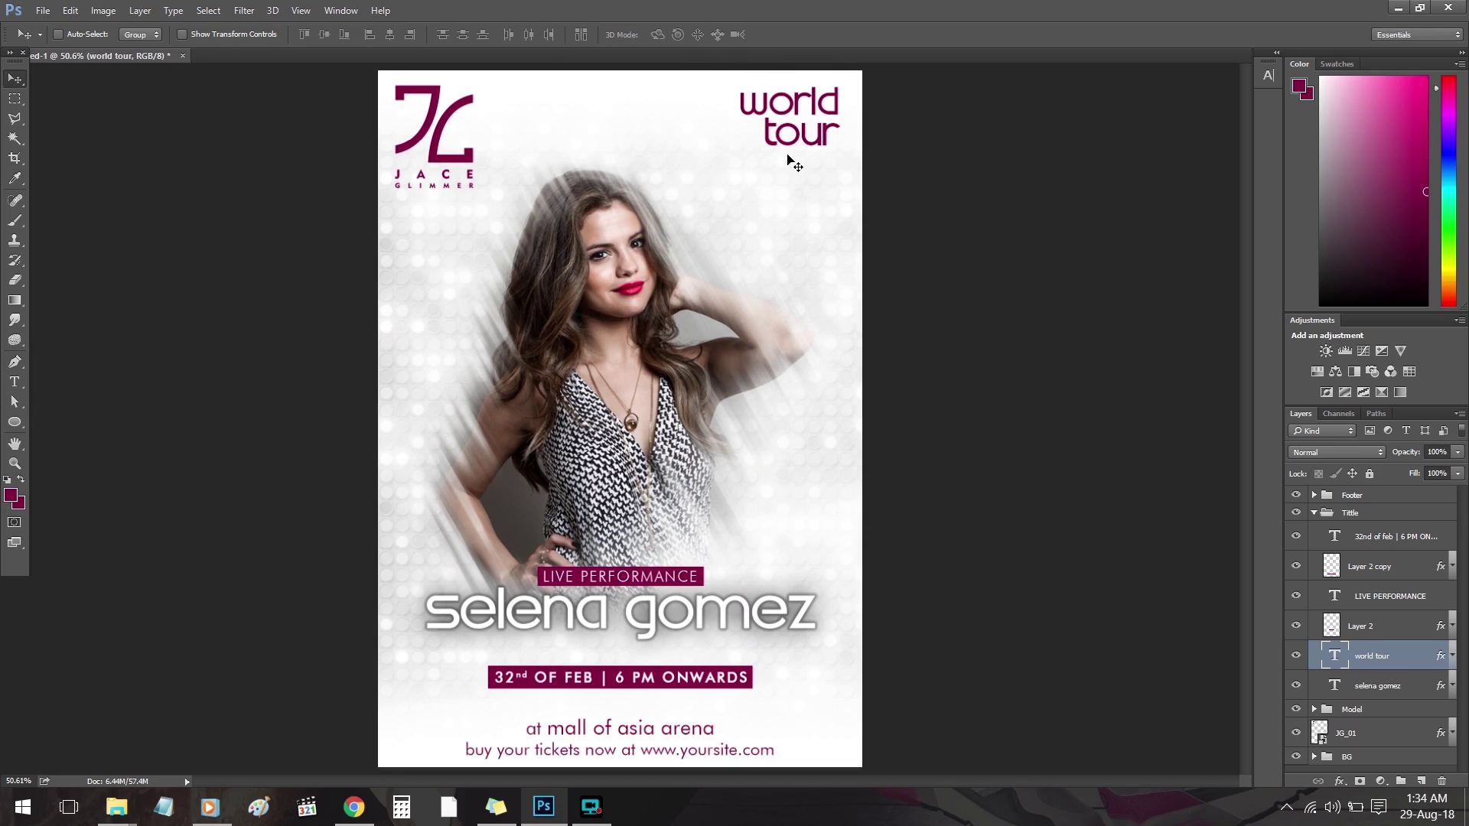
- Save the poster as Poster_05.psd in the Posters folder on The Artist (E:) with Maximize Compatibility on
key("ctrl+s")
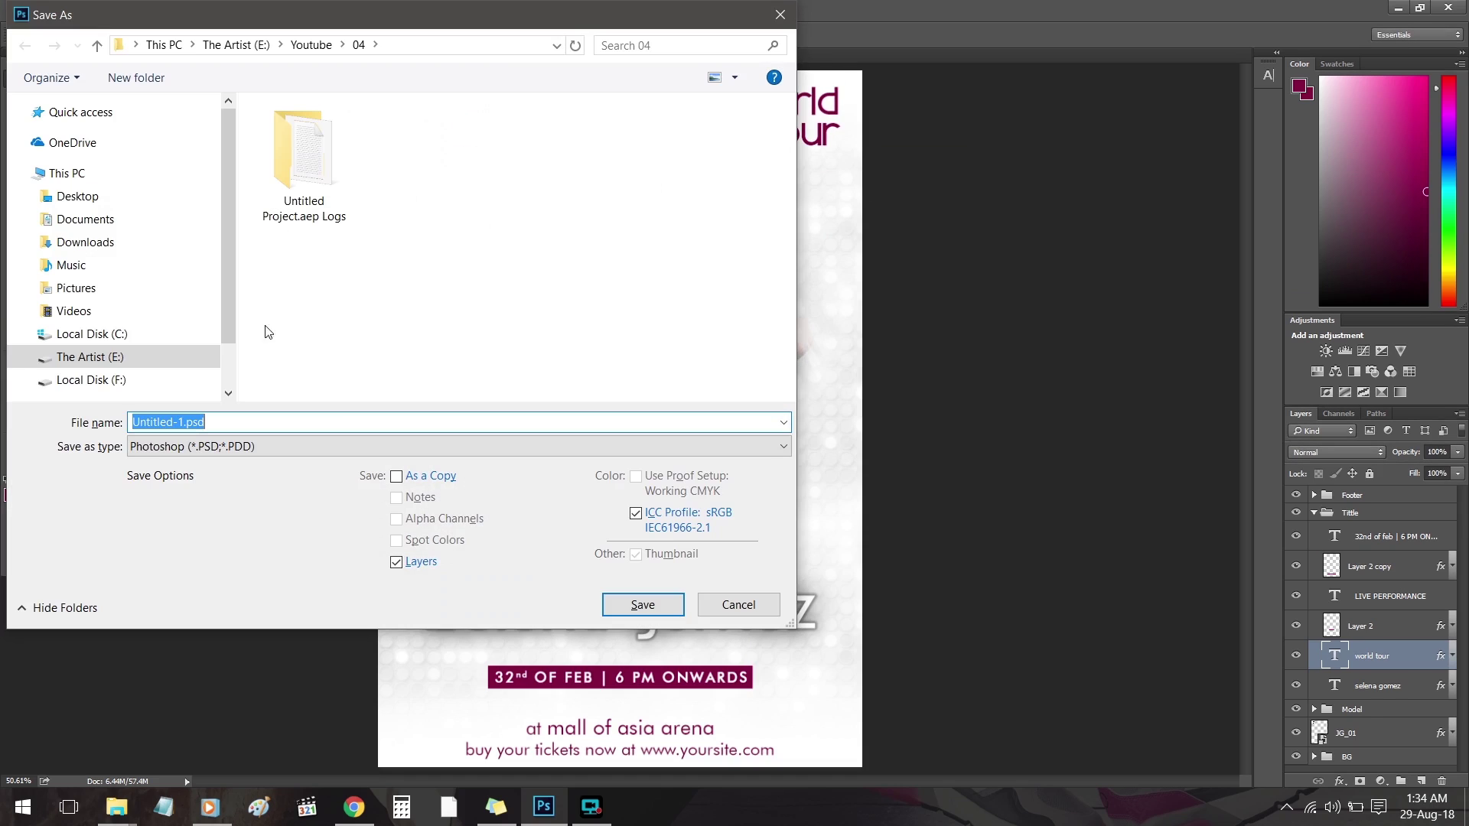
left_click(733, 613)
key("ctrl+s")
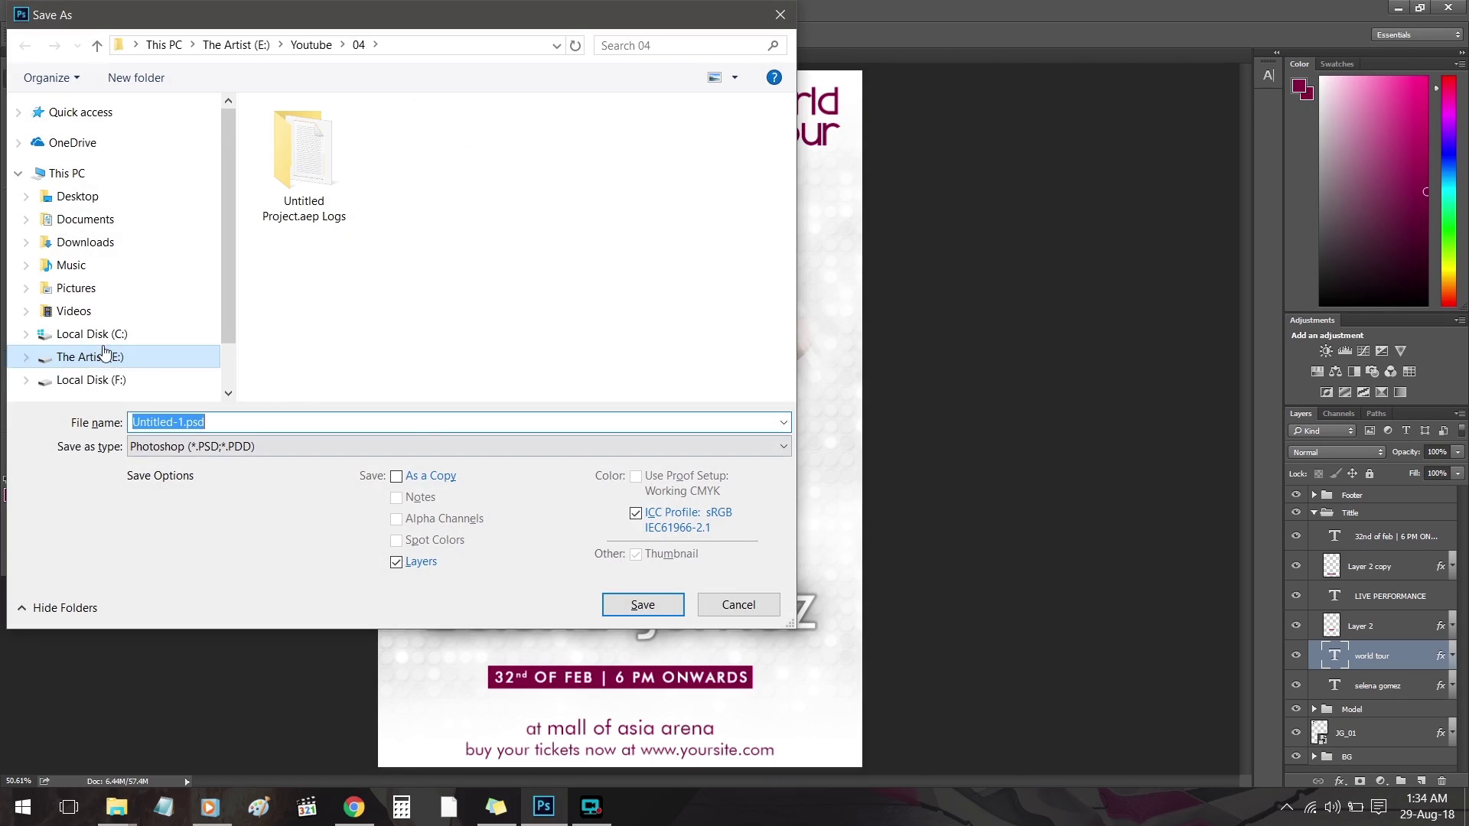
left_click(89, 357)
double_click(729, 163)
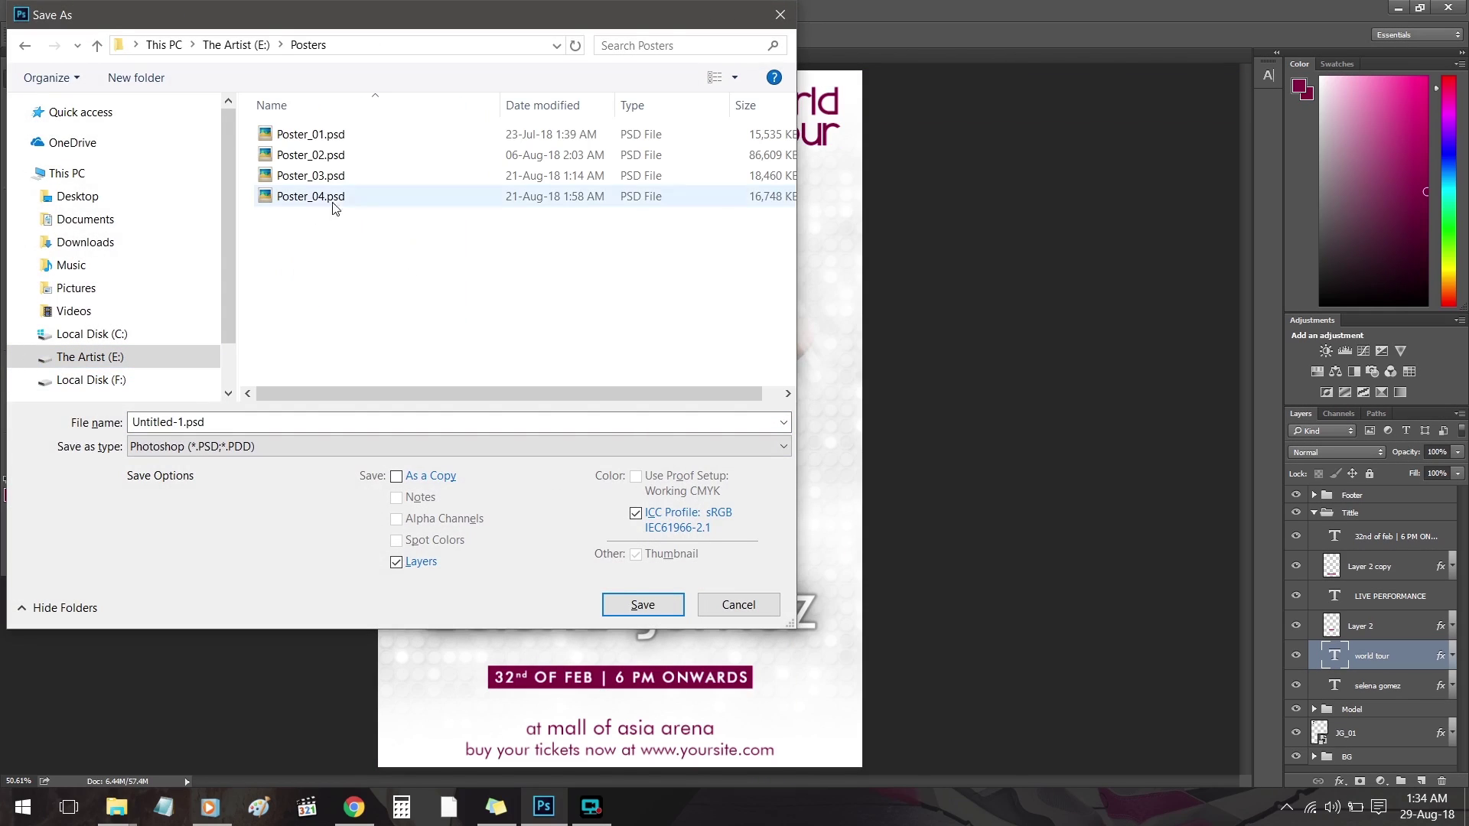
left_click(321, 196)
key("Tab")
key("Tab")
key("Return")
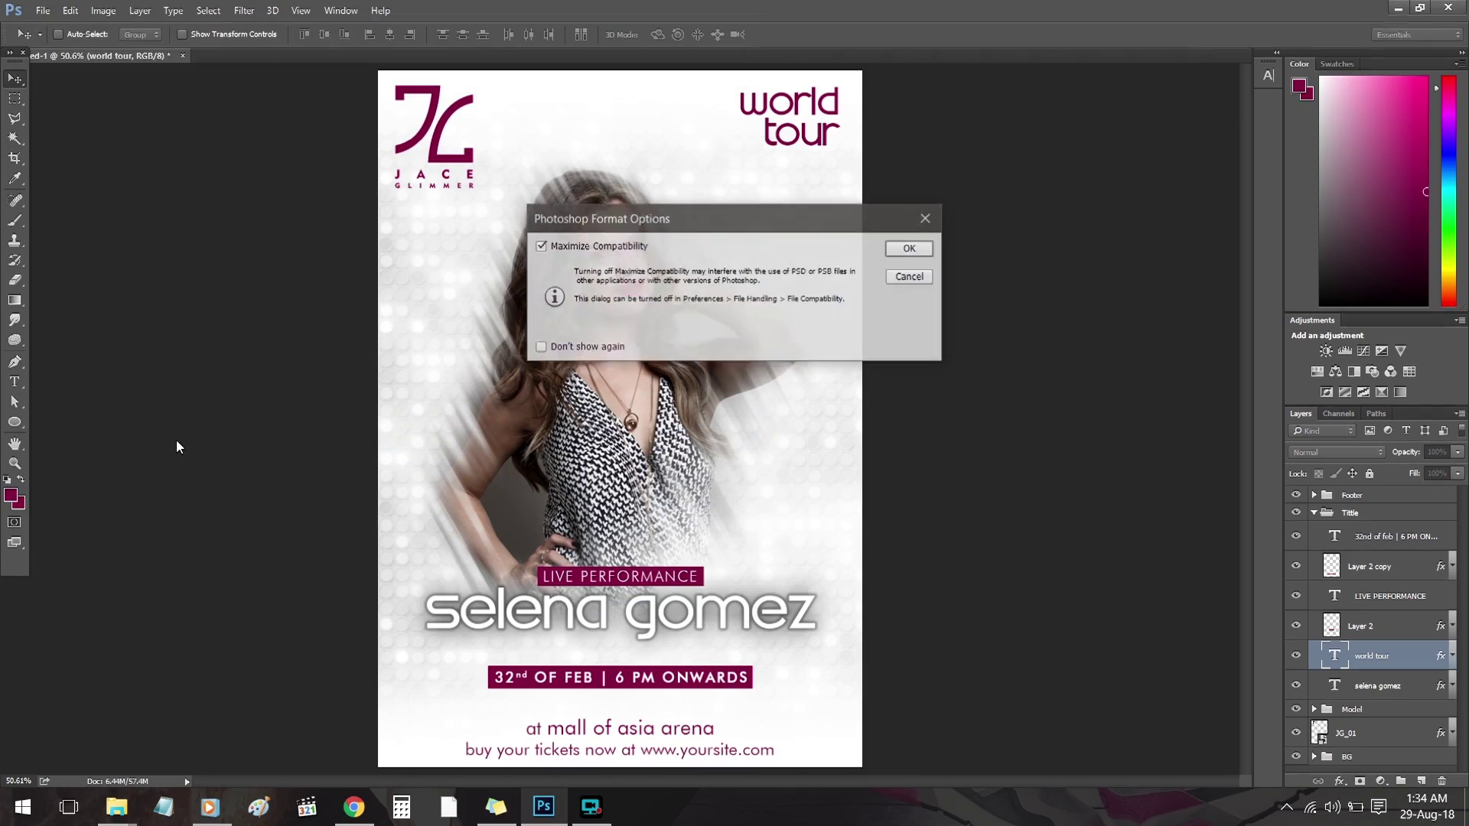
key("Return")
left_click(590, 806)
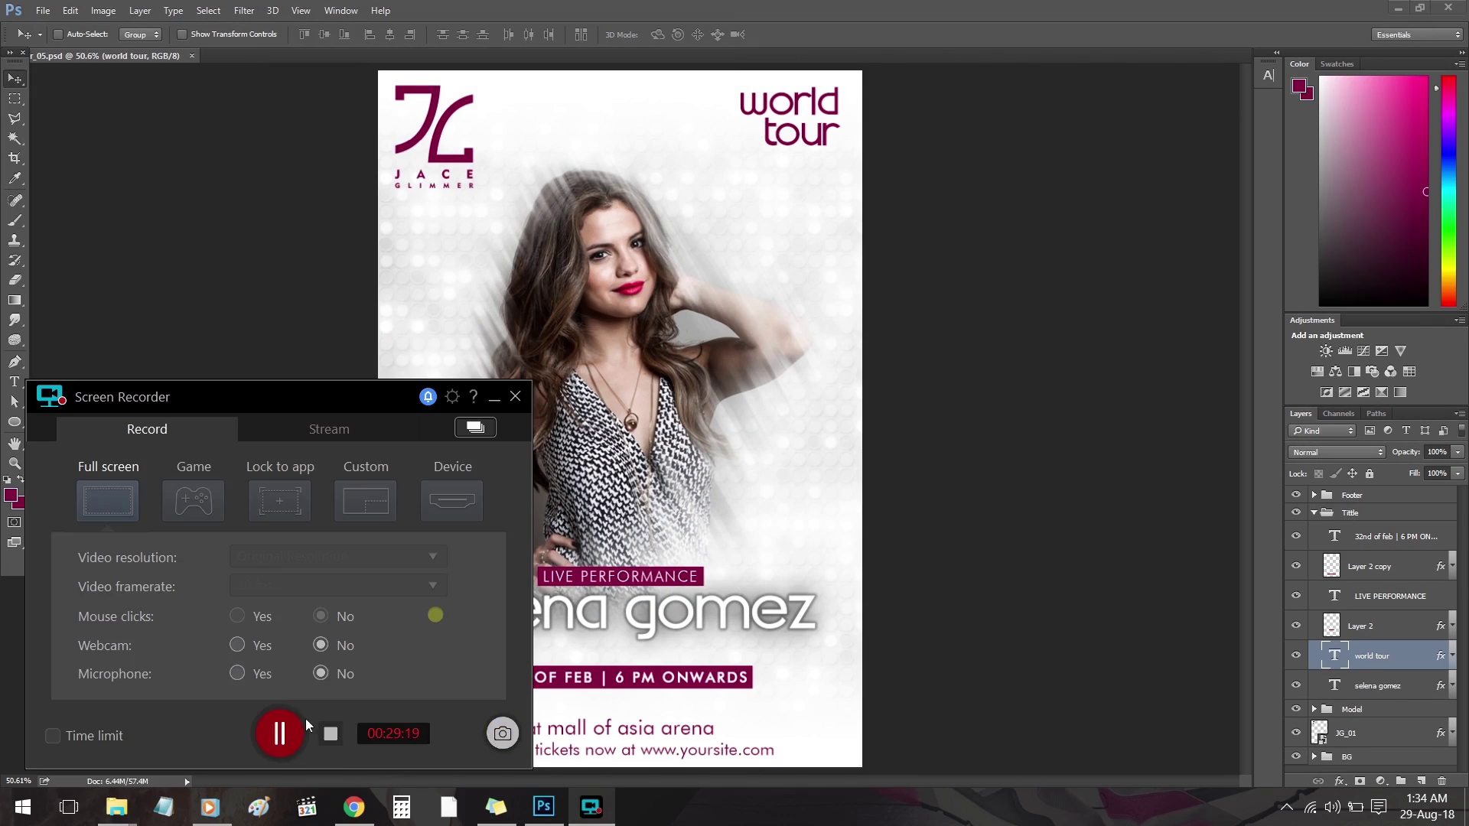